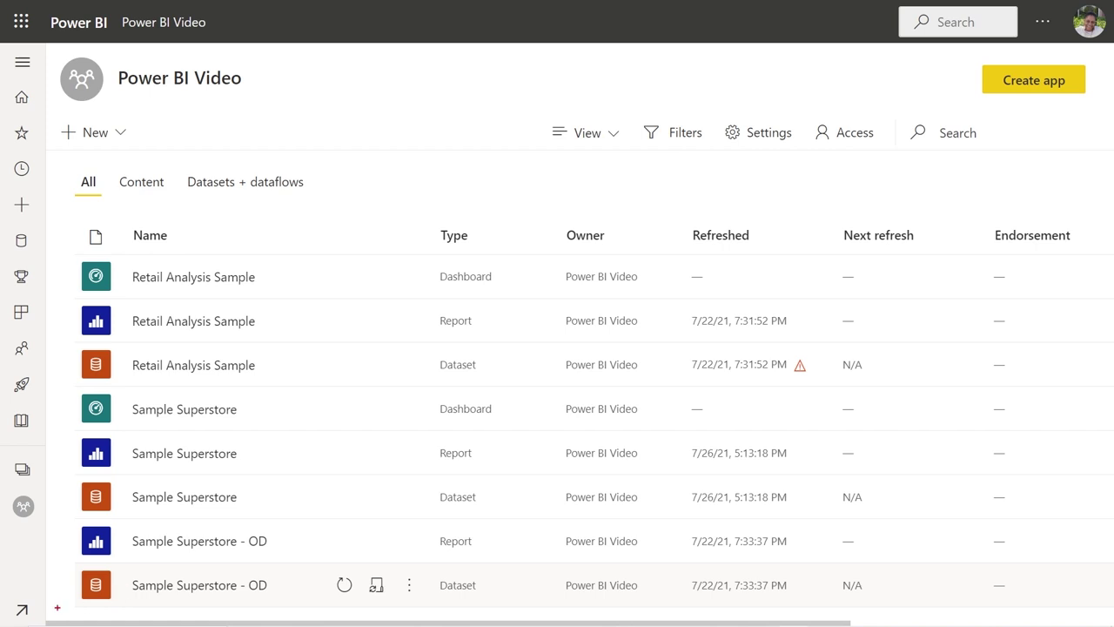
- Open the gallery of sample content from the Get Data page
{"action": "left_click_drag", "start_coordinate": [53, 608], "coordinate": [152, 612]}
{"action": "left_click", "coordinate": [21, 614]}
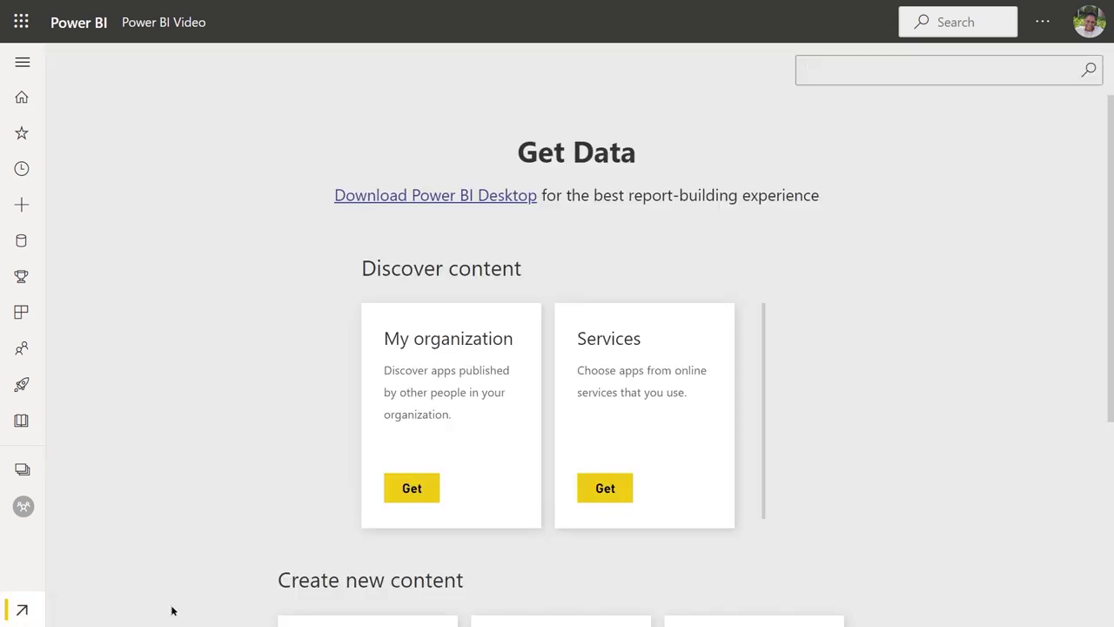
{"action": "scroll", "coordinate": [853, 380], "scroll_direction": "down", "scroll_amount": 3}
{"action": "scroll", "coordinate": [845, 397], "scroll_direction": "down", "scroll_amount": 1}
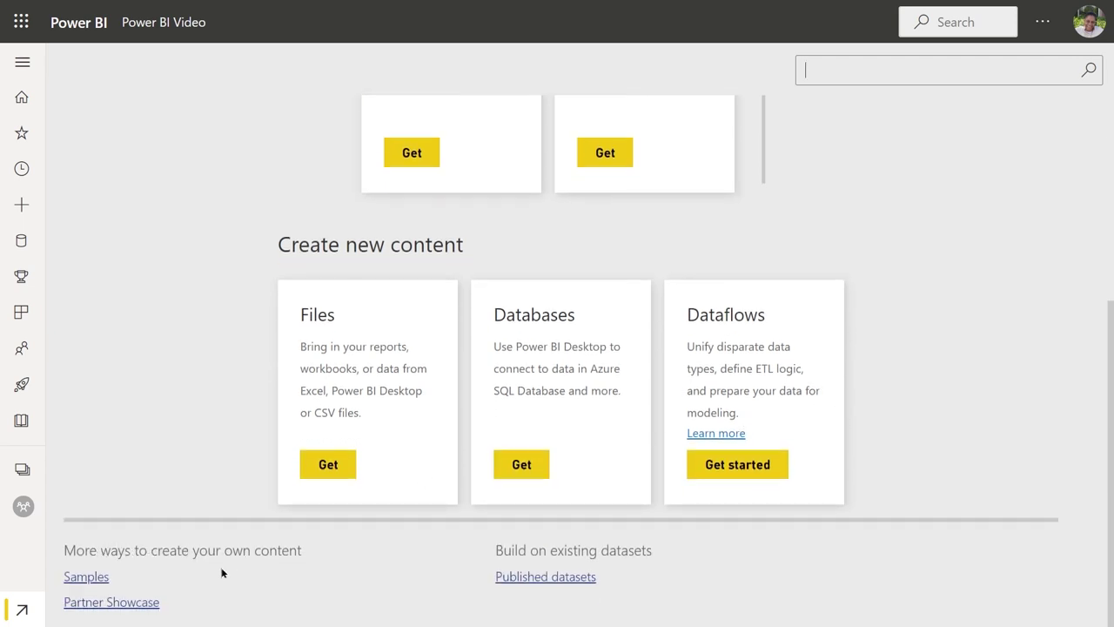
{"action": "left_click", "coordinate": [86, 577]}
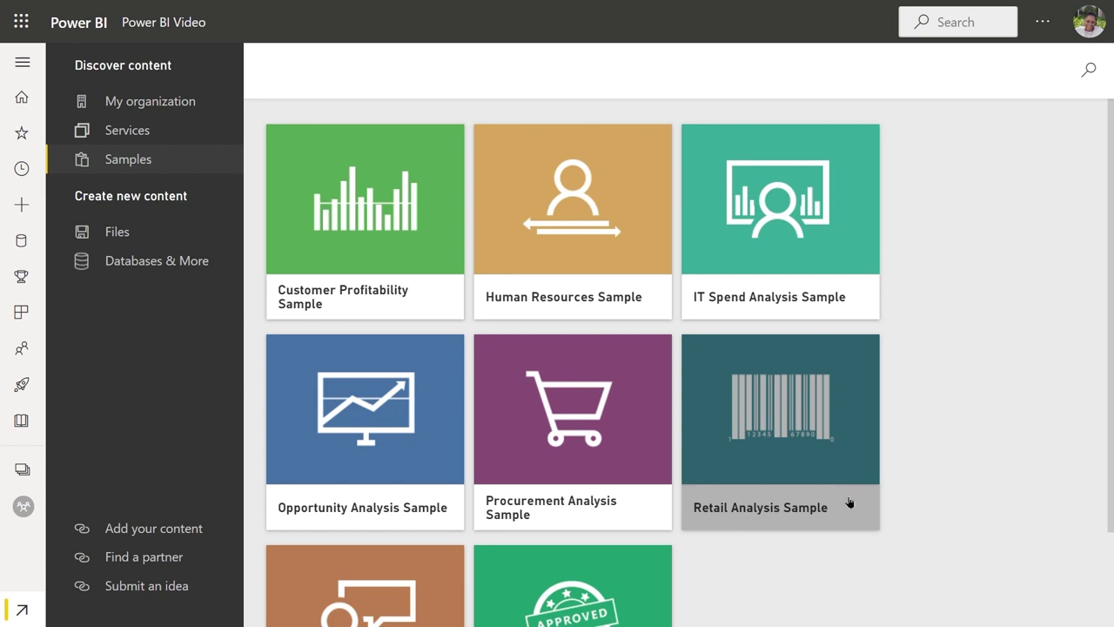
- Read the Supplier Quality Analysis Sample's description and connect the sample to the Power BI Video workspace
{"action": "scroll", "coordinate": [781, 538], "scroll_direction": "down", "scroll_amount": 1}
{"action": "scroll", "coordinate": [781, 538], "scroll_direction": "down", "scroll_amount": 1}
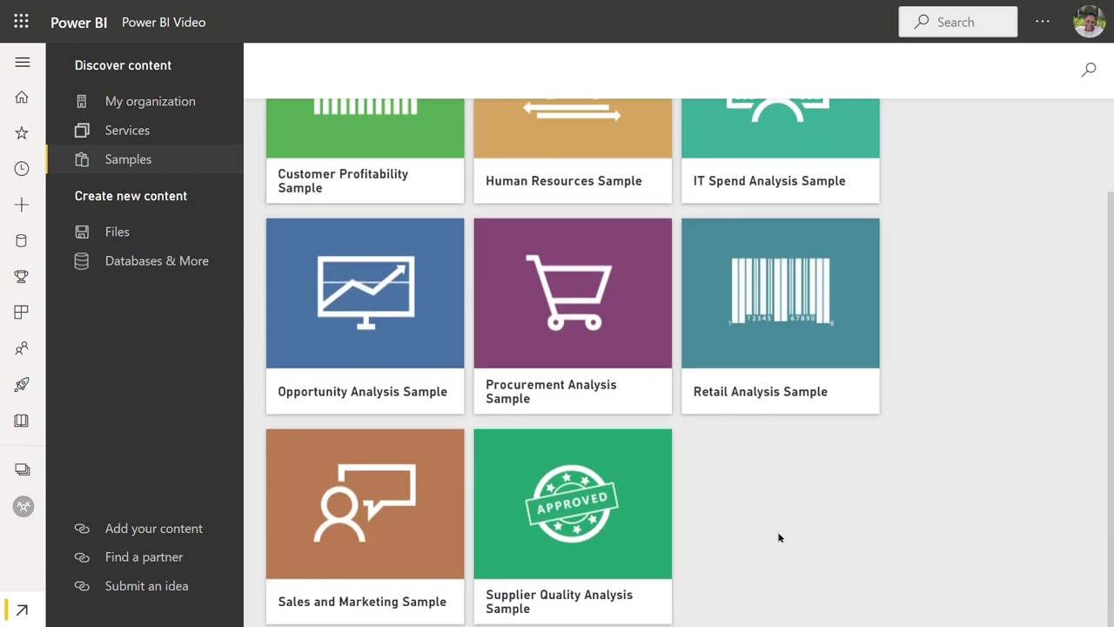
{"action": "left_click", "coordinate": [571, 597]}
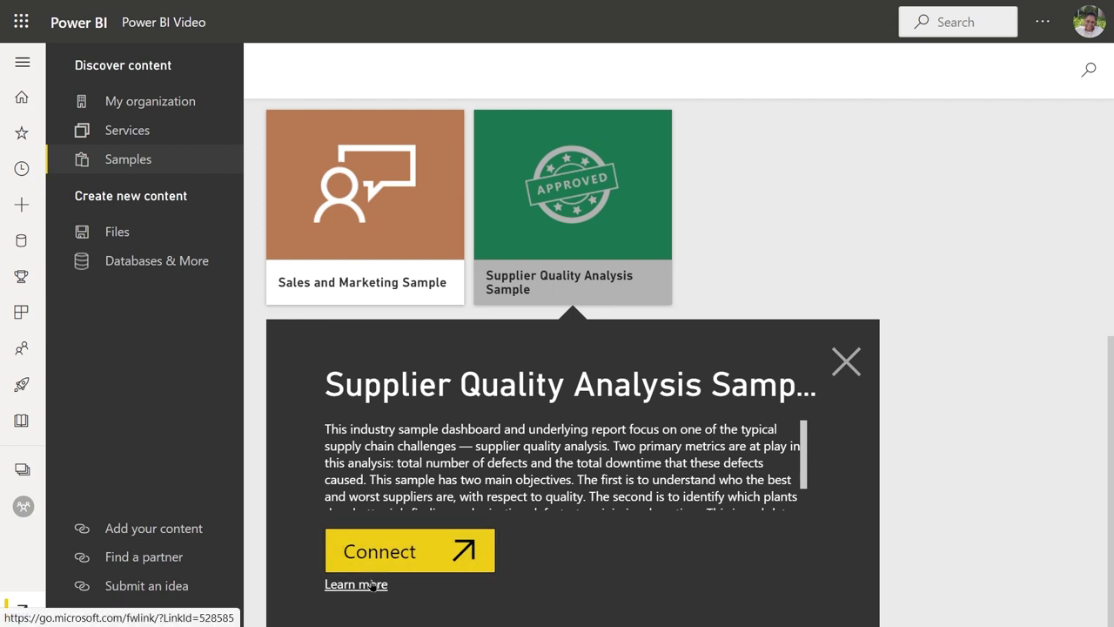
{"action": "left_click_drag", "start_coordinate": [805, 445], "coordinate": [804, 469]}
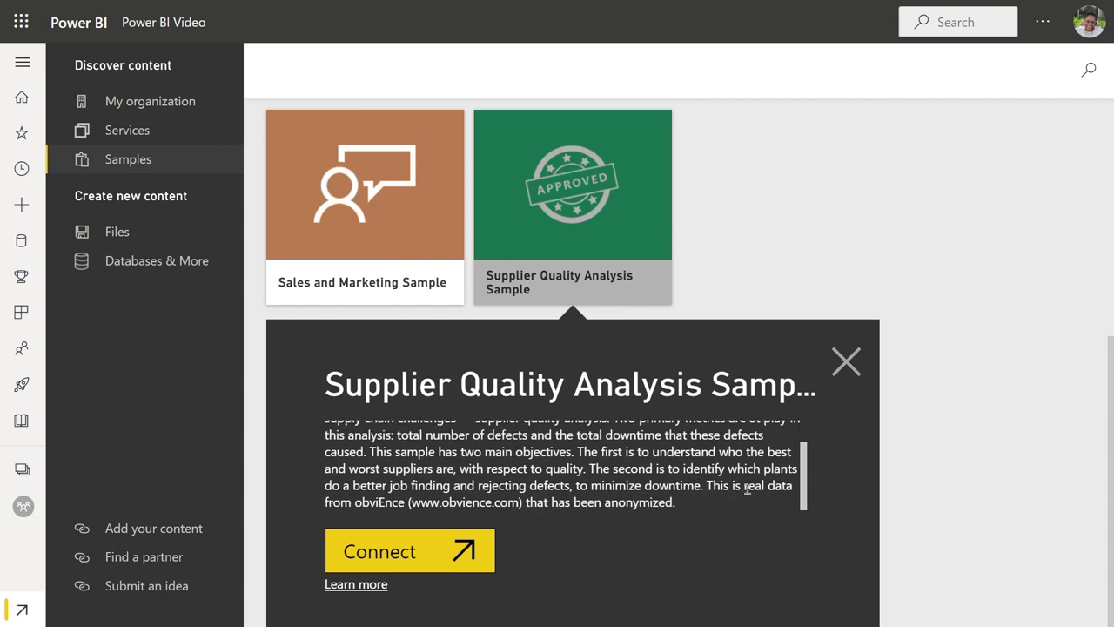
{"action": "left_click", "coordinate": [448, 552]}
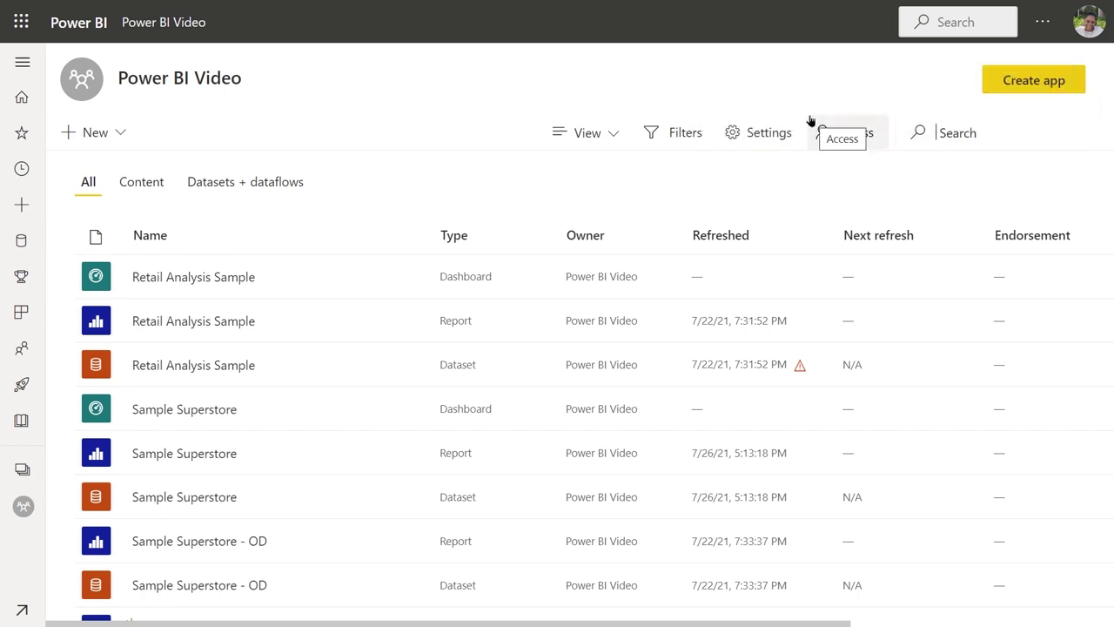
- Open the Supplier Quality Analysis report and examine the vendor table on its Top Bottom Analysis page
{"action": "scroll", "coordinate": [285, 373], "scroll_direction": "down", "scroll_amount": 2}
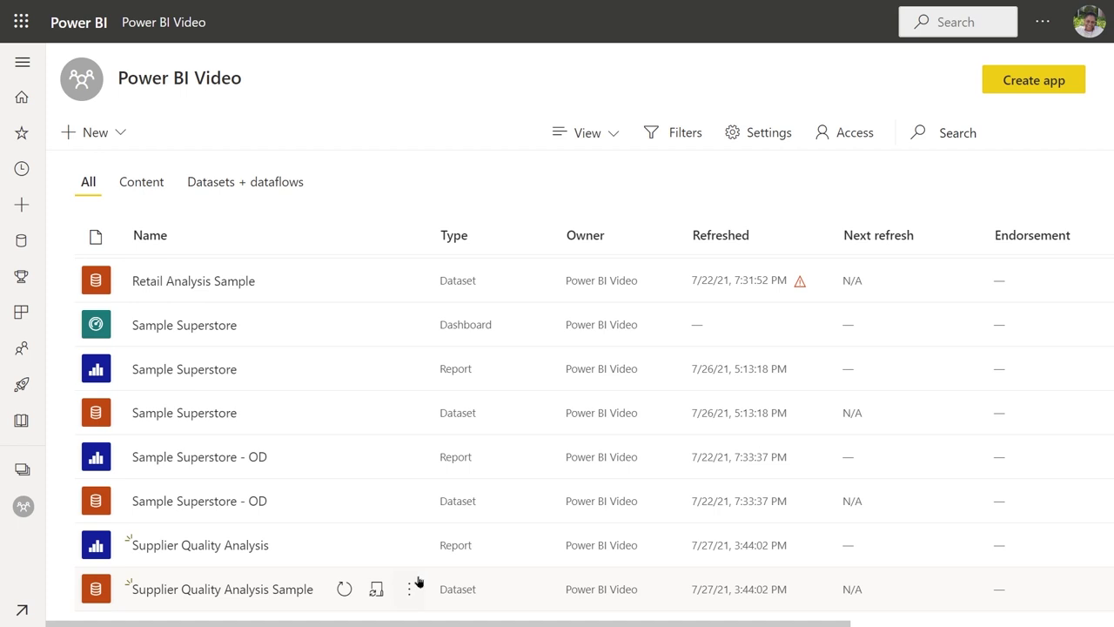
{"action": "left_click", "coordinate": [235, 546]}
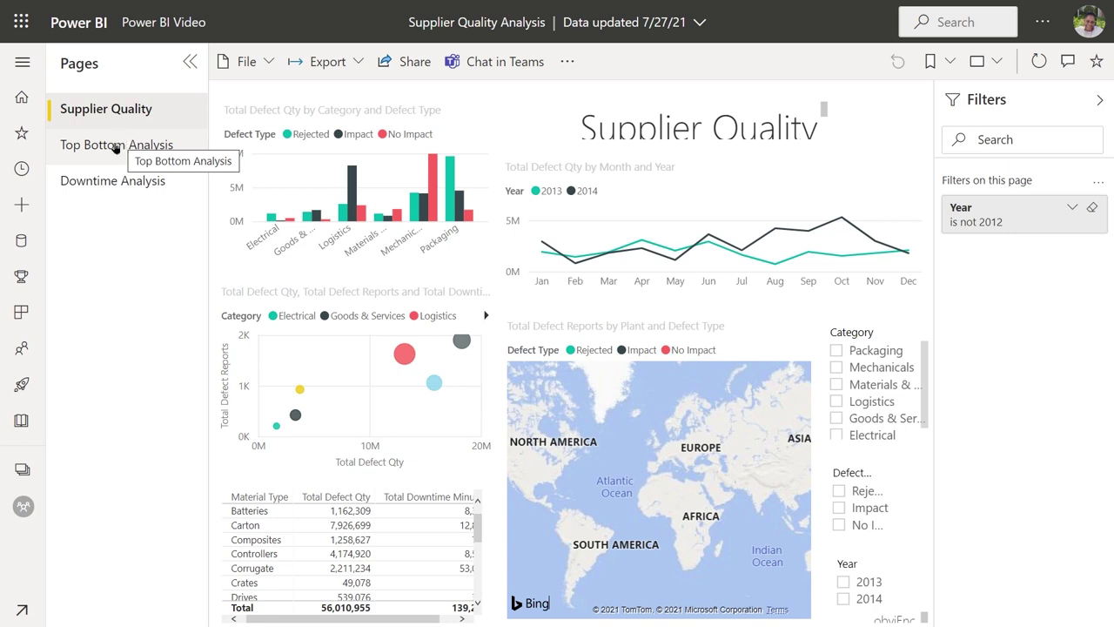
{"action": "left_click", "coordinate": [114, 148]}
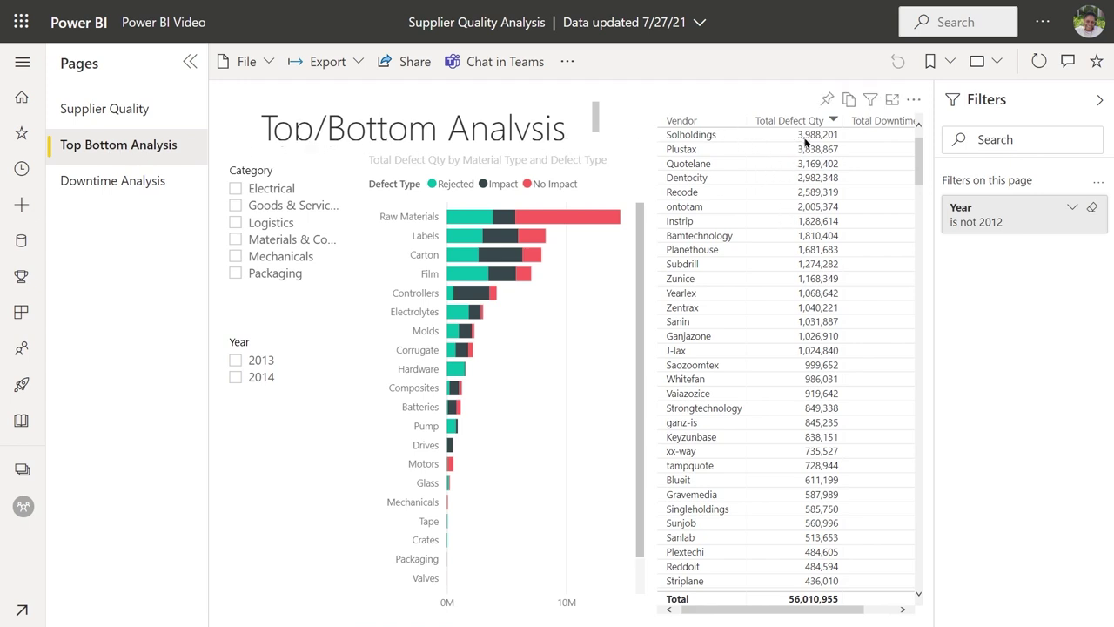
{"action": "left_click_drag", "start_coordinate": [919, 155], "coordinate": [921, 122]}
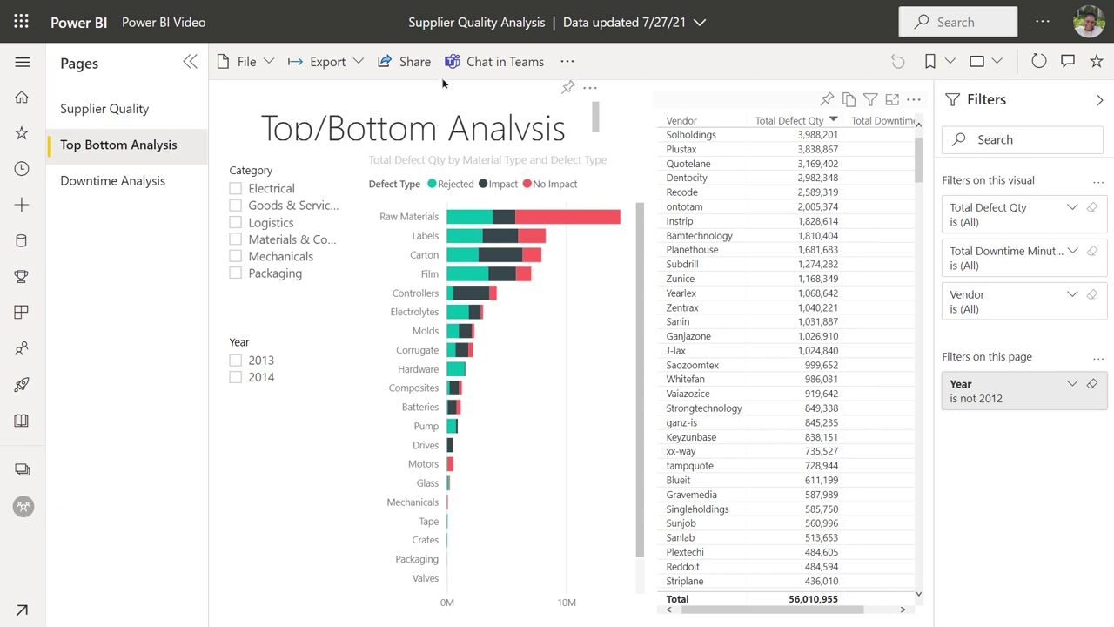
- Preview the printout of the Top Bottom Analysis page and close the preview without printing
{"action": "left_click", "coordinate": [254, 61]}
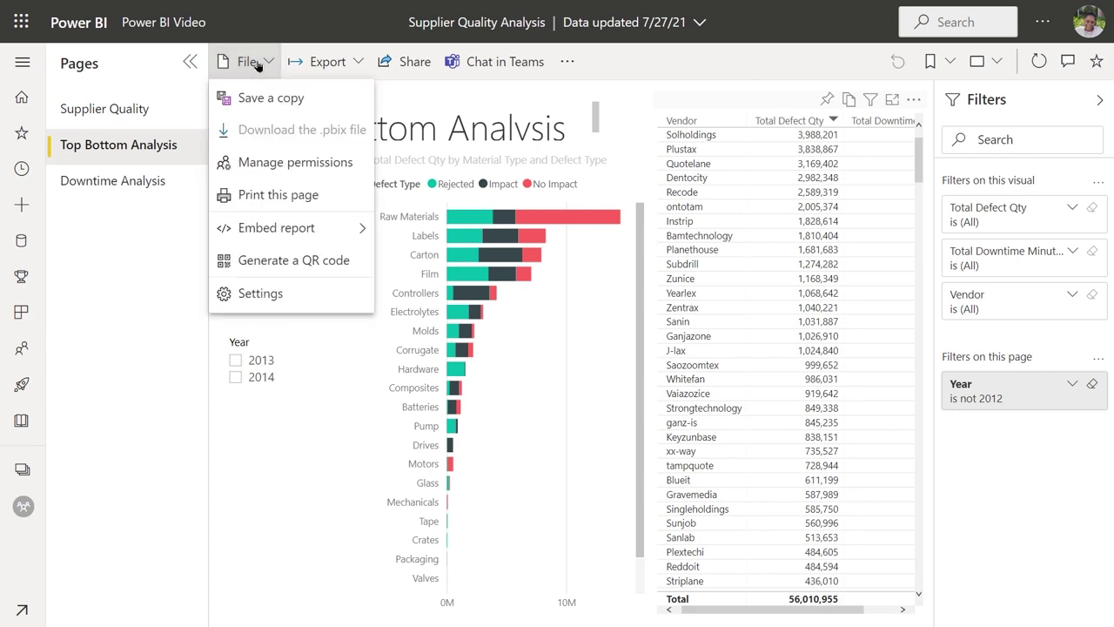
{"action": "left_click", "coordinate": [272, 199]}
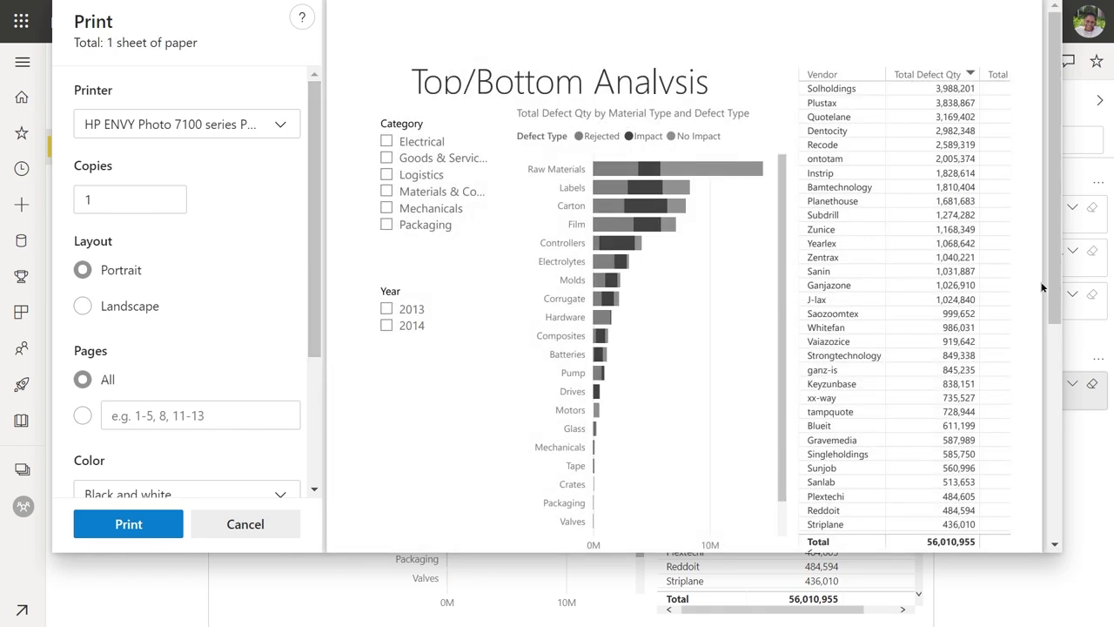
{"action": "left_click_drag", "start_coordinate": [1057, 287], "coordinate": [1047, 310]}
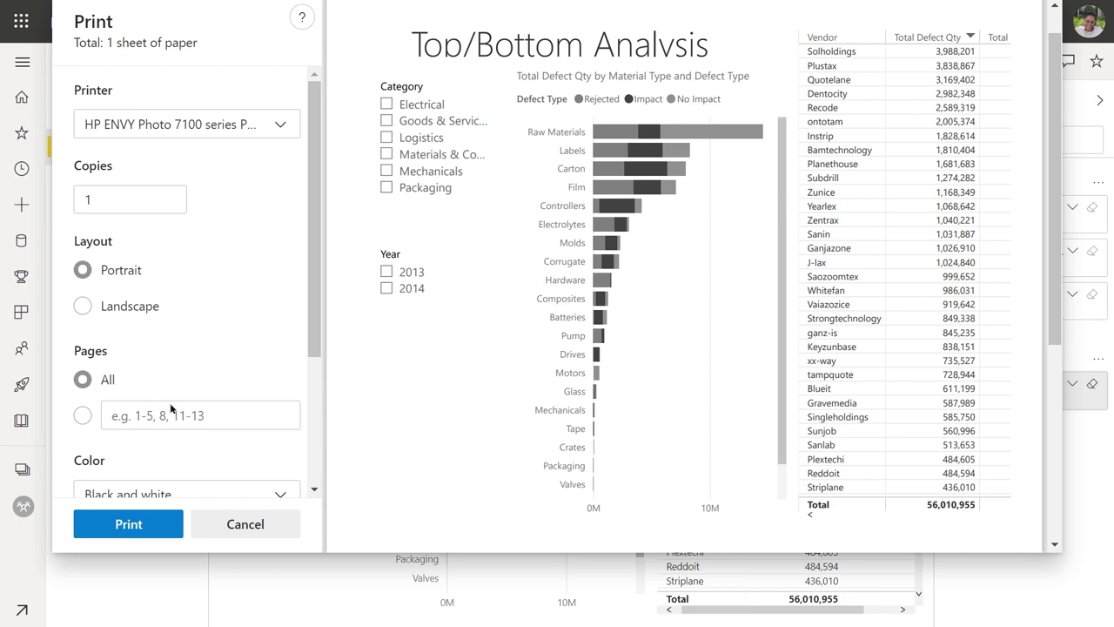
{"action": "left_click", "coordinate": [248, 526]}
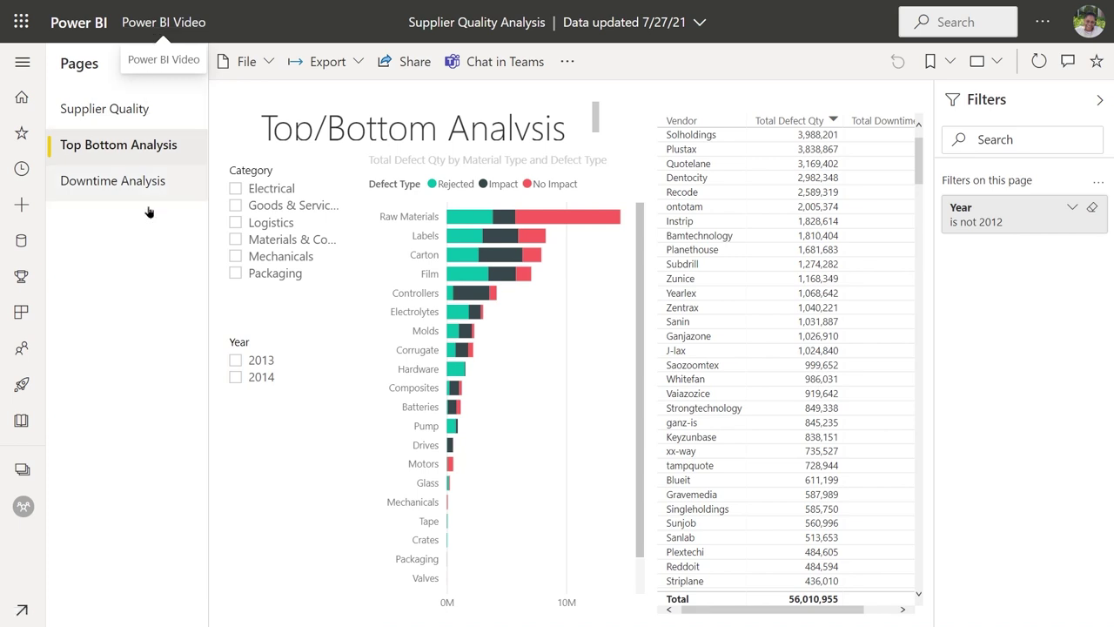
- Change the Power BI Video workspace's license mode to Premium per user, save the settings and accept the access change
{"action": "left_click", "coordinate": [22, 470]}
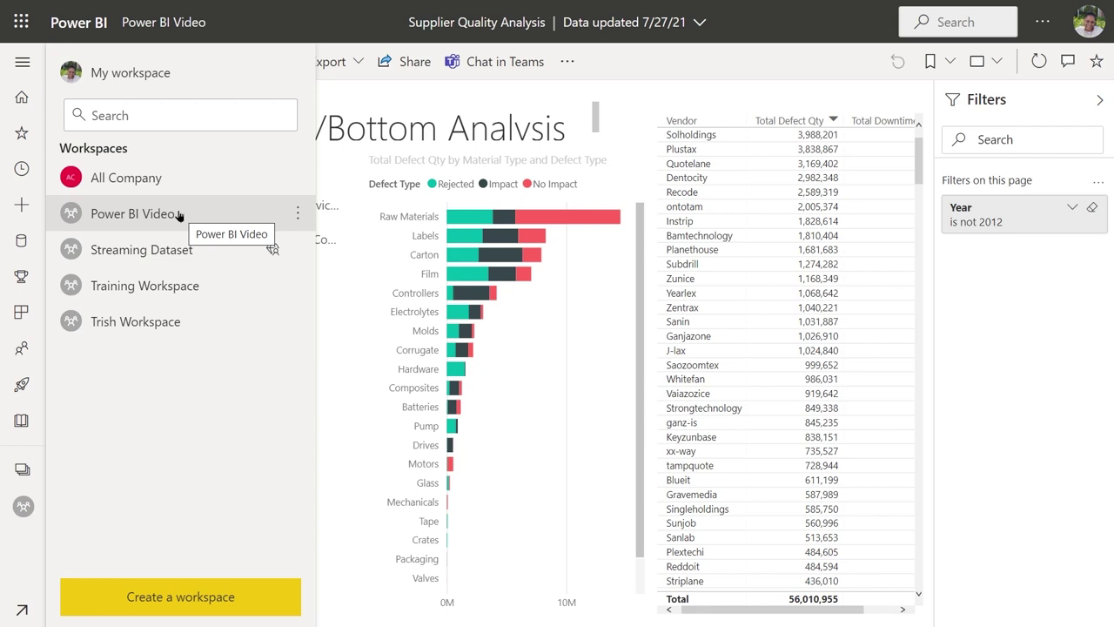
{"action": "left_click", "coordinate": [298, 214]}
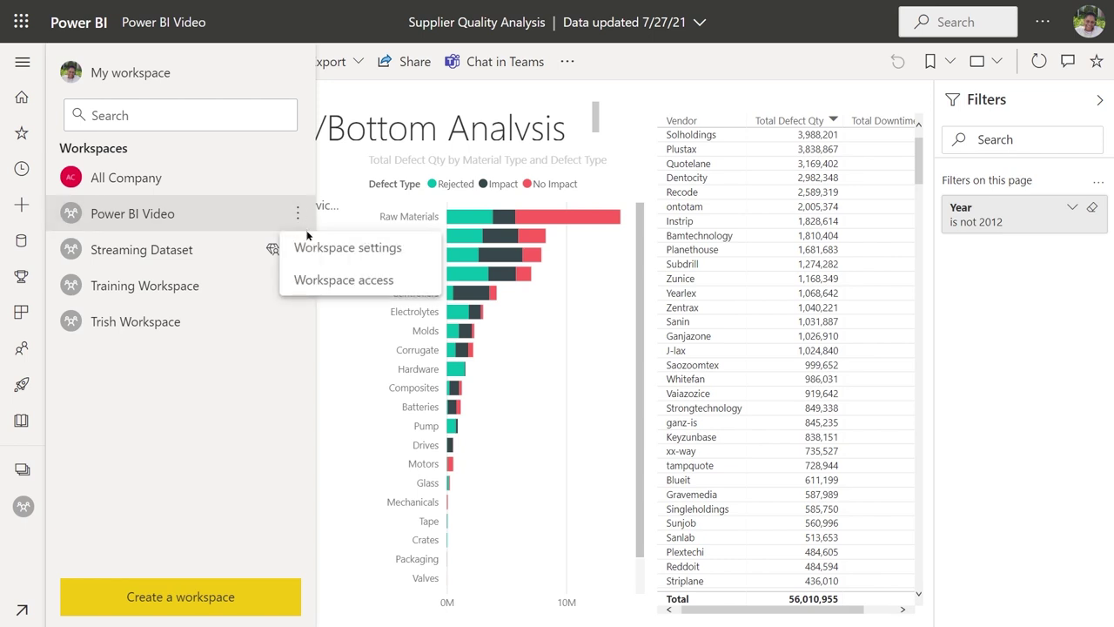
{"action": "left_click", "coordinate": [314, 249]}
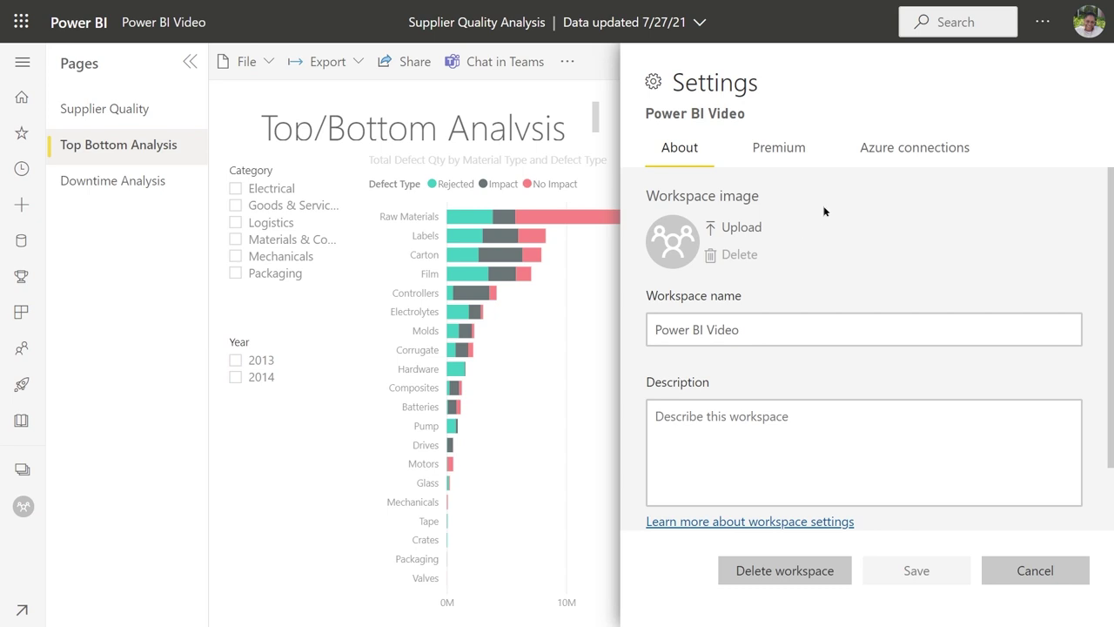
{"action": "left_click", "coordinate": [771, 153]}
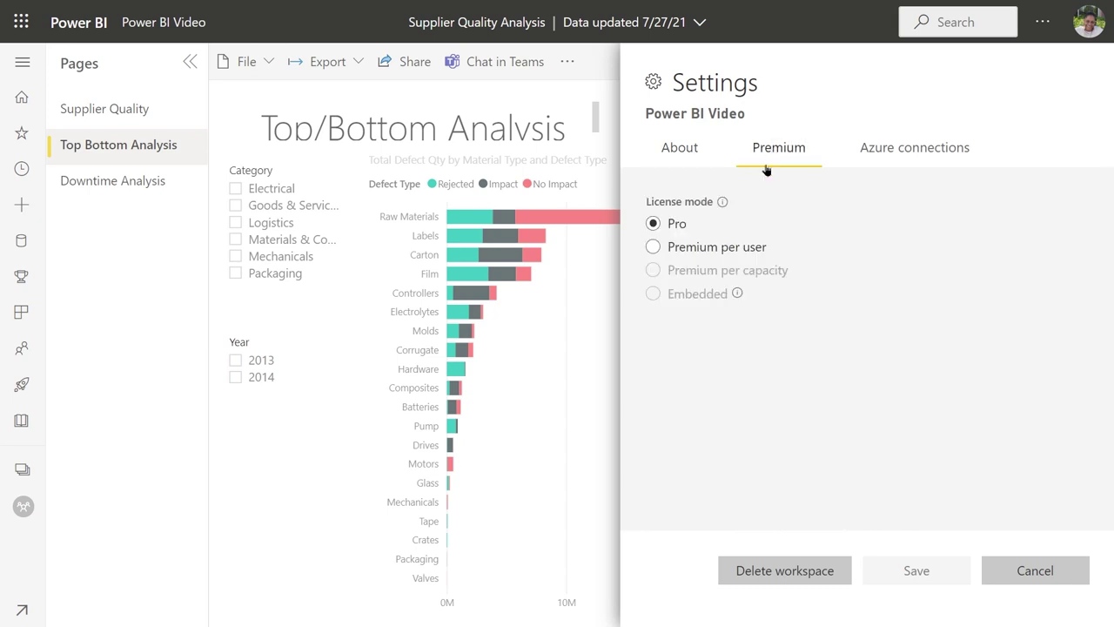
{"action": "left_click", "coordinate": [654, 247]}
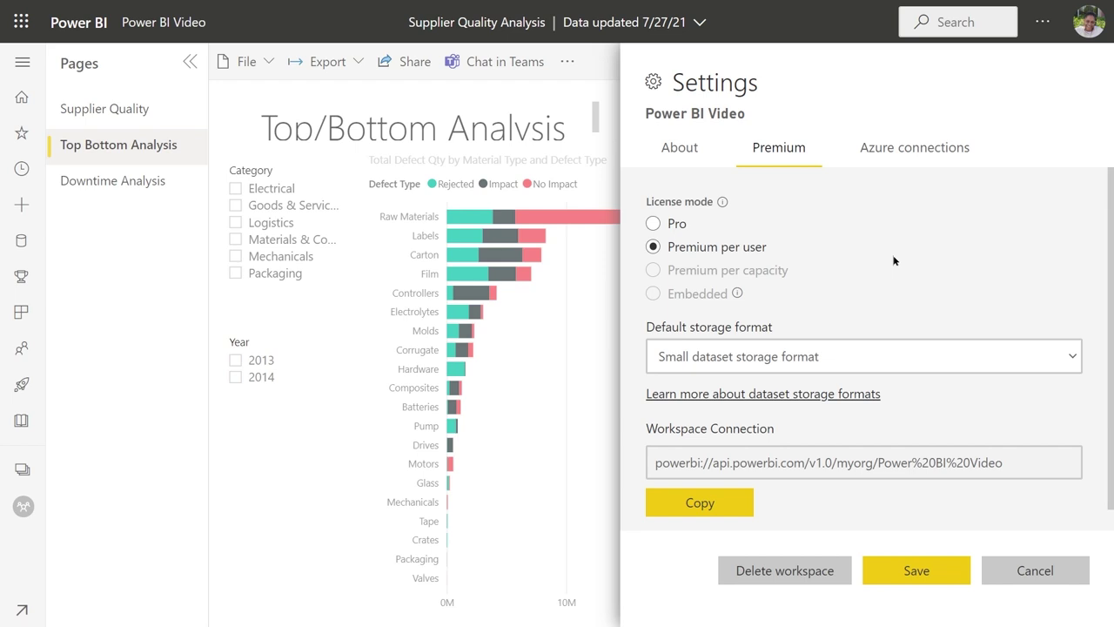
{"action": "left_click", "coordinate": [917, 571]}
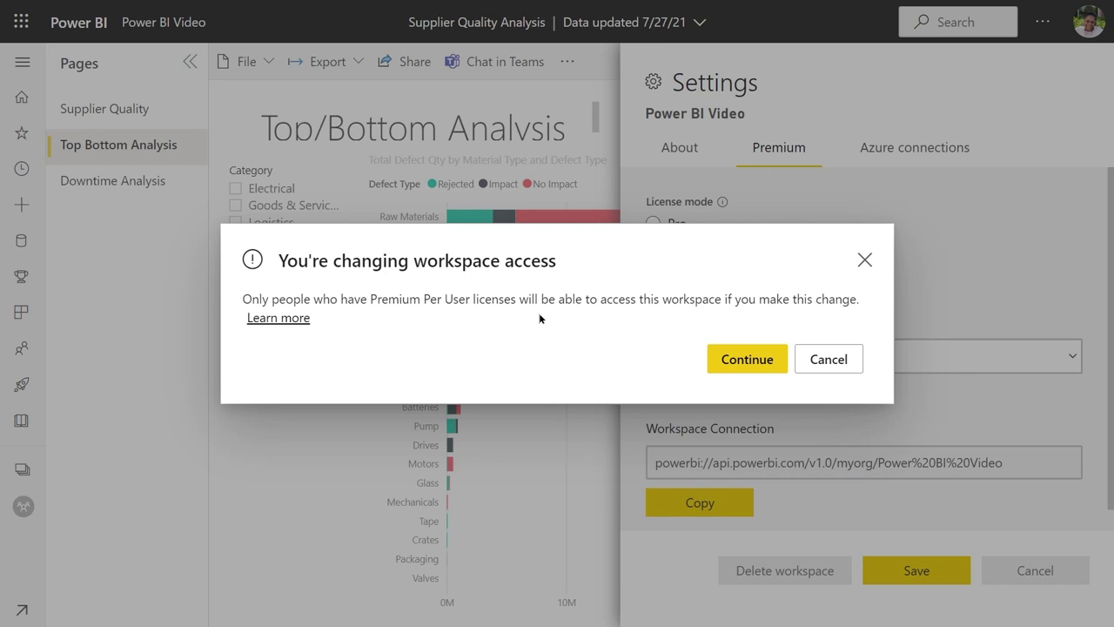
{"action": "left_click", "coordinate": [744, 359]}
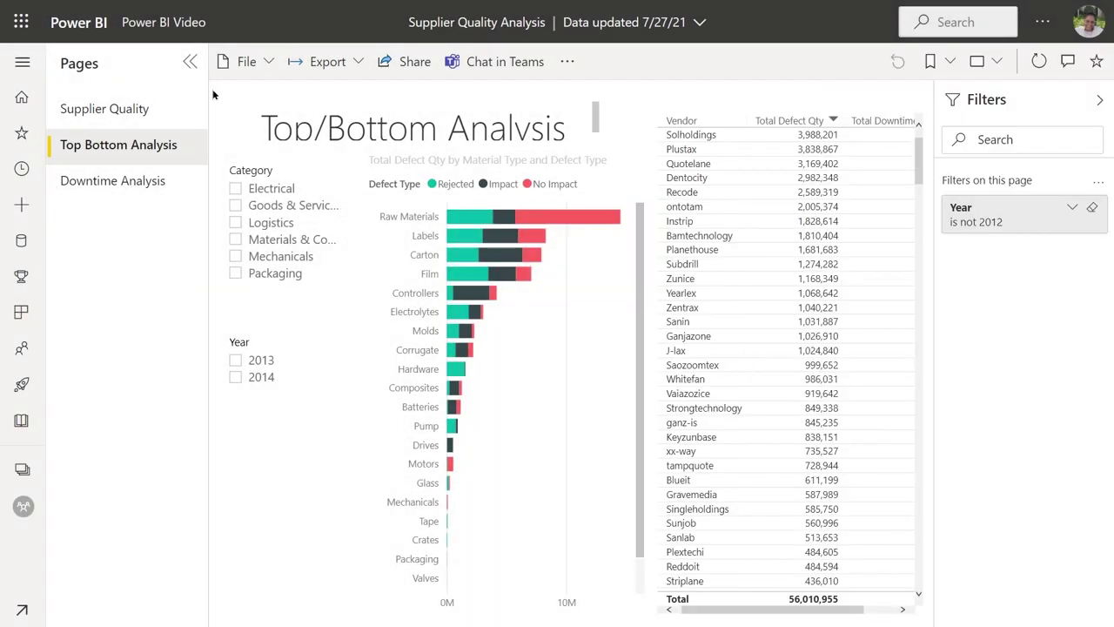
- Check the Power BI Video workspace's premium marker in the workspace list and return to that workspace's contents
{"action": "left_click", "coordinate": [22, 468]}
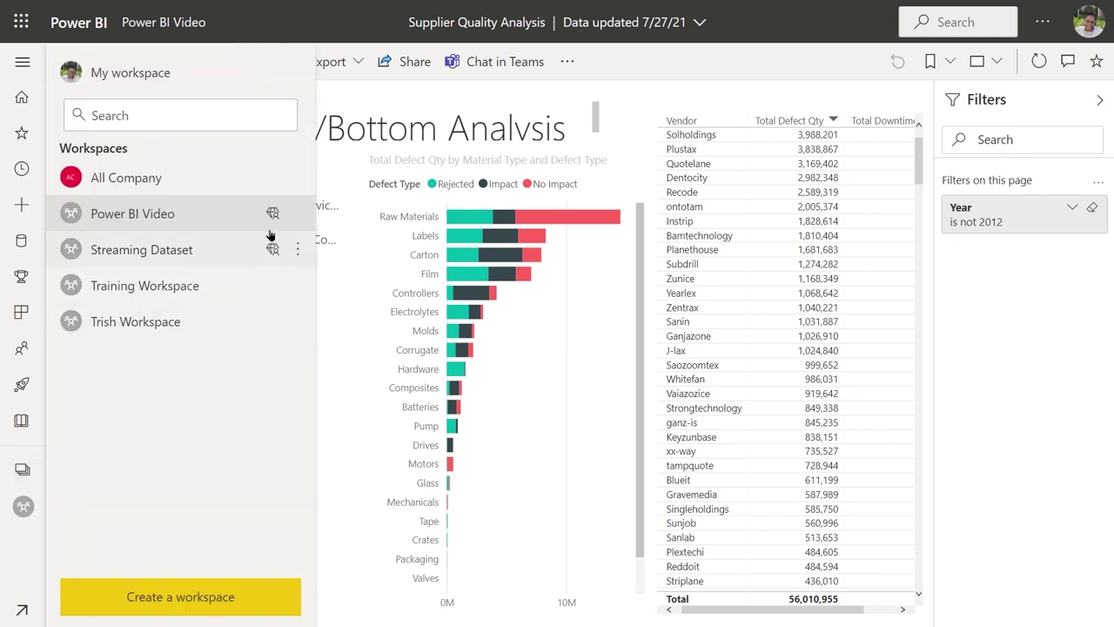
{"action": "mouse_move", "coordinate": [273, 218]}
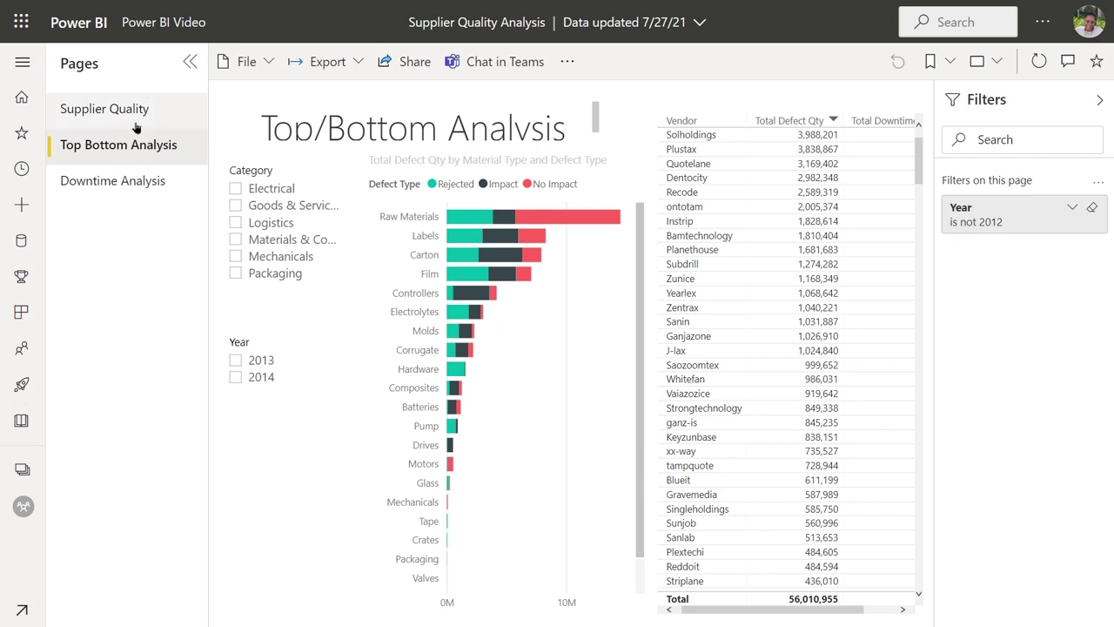
{"action": "left_click", "coordinate": [162, 26]}
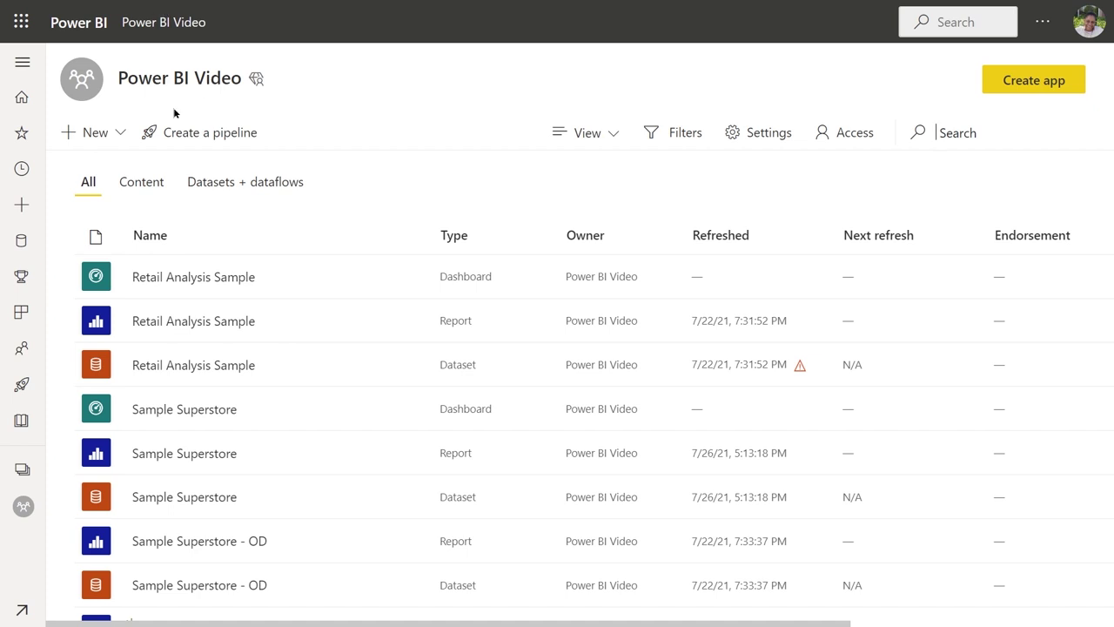
- Start a new paginated report in Power BI Report Builder with the Table or Matrix Wizard, choosing to create a dataset
{"action": "left_click", "coordinate": [92, 138]}
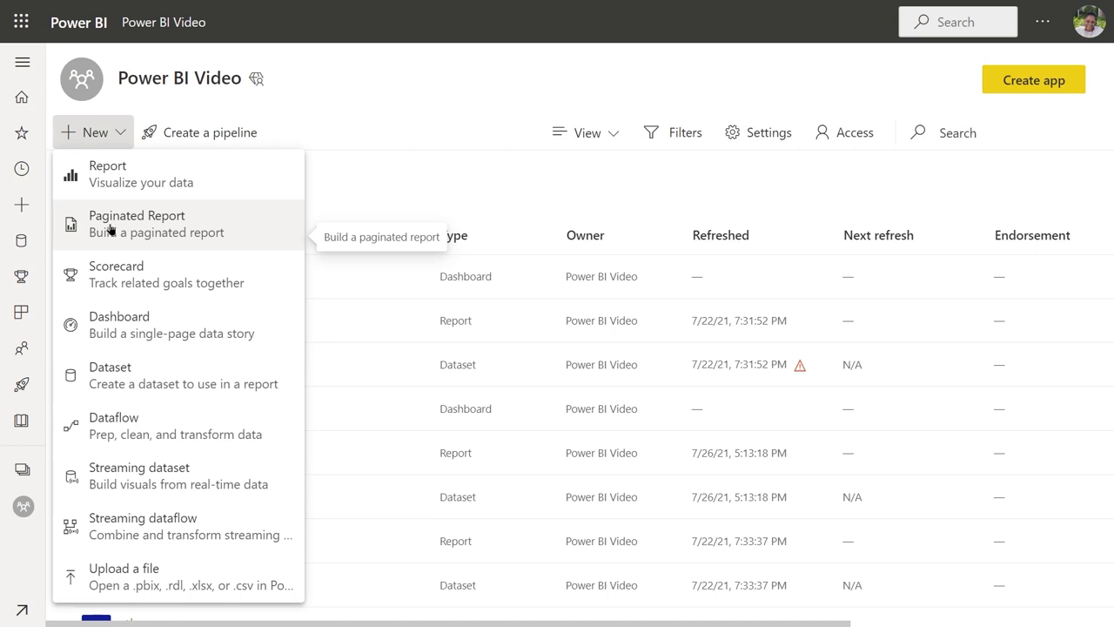
{"action": "left_click", "coordinate": [111, 228]}
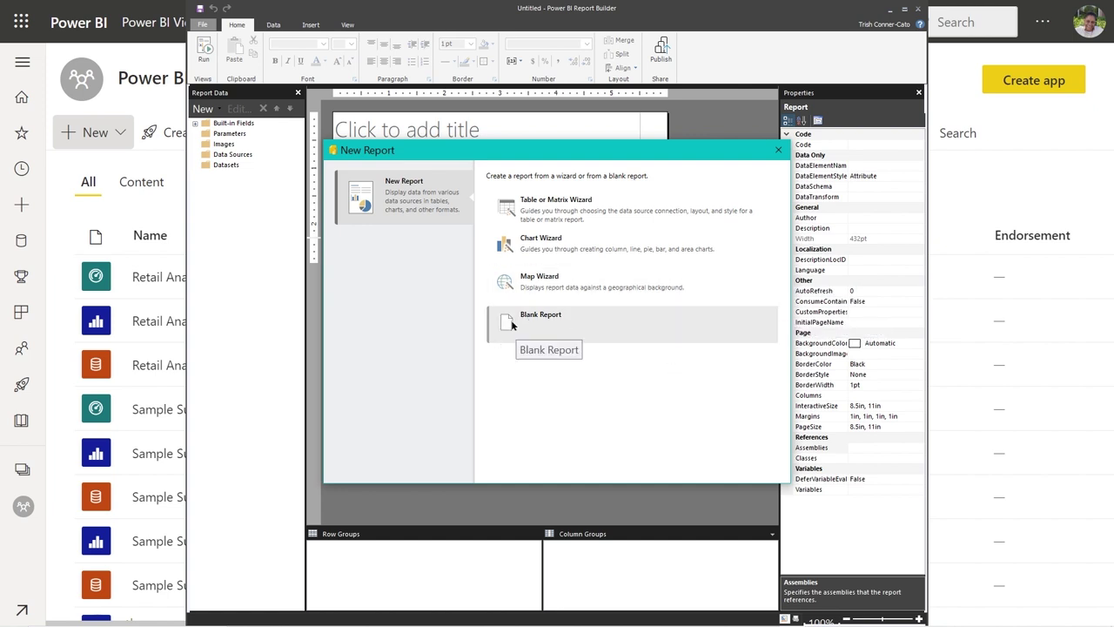
{"action": "left_click", "coordinate": [549, 210]}
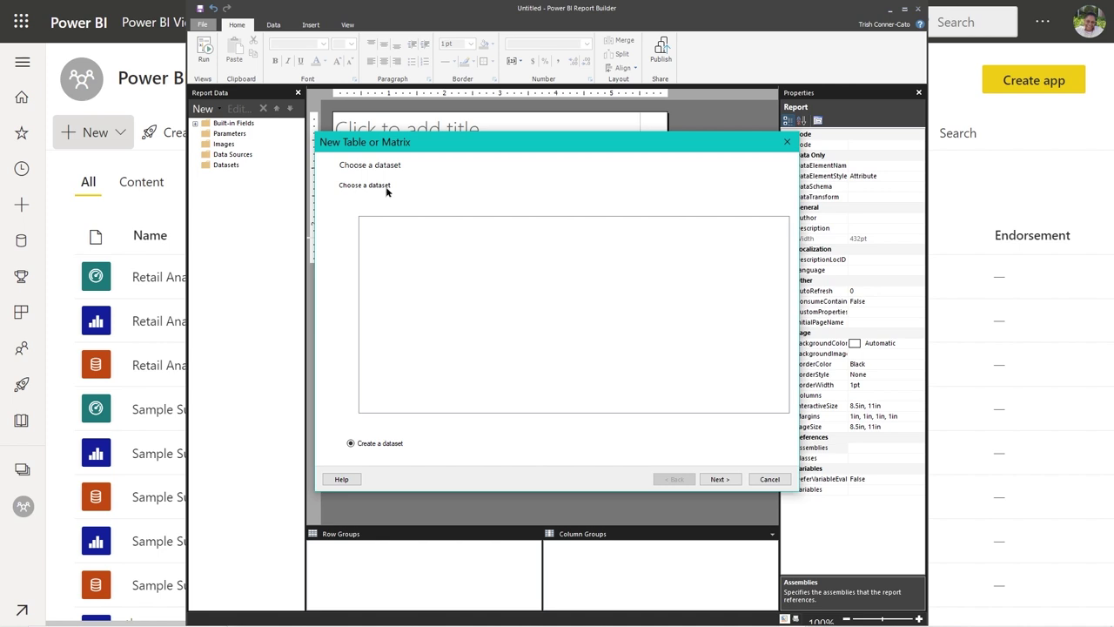
{"action": "left_click", "coordinate": [719, 479]}
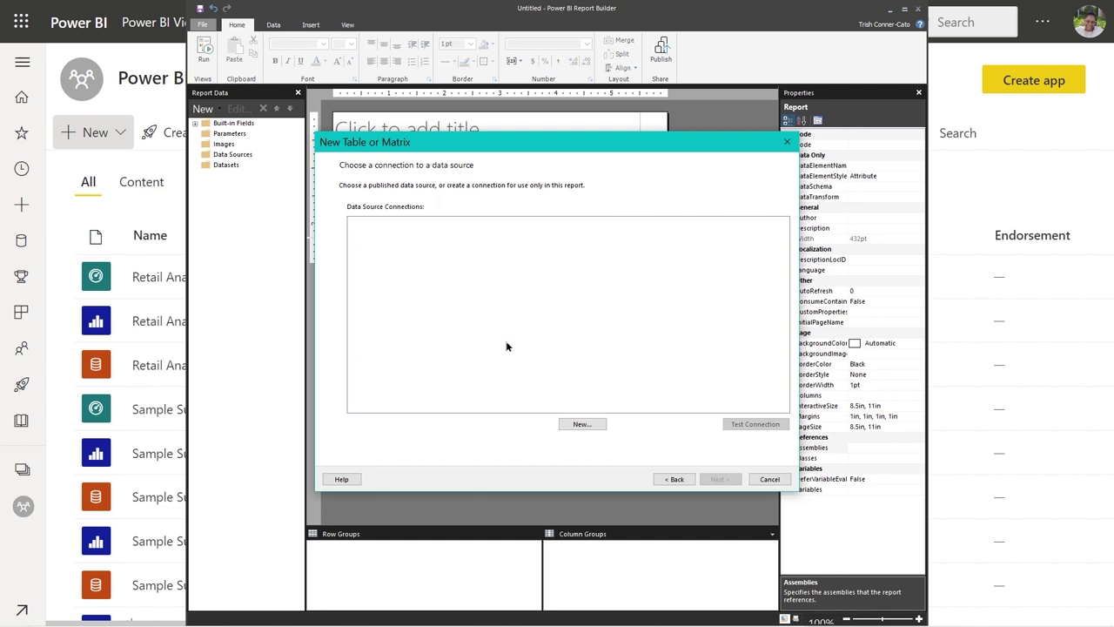
- Create a new data source connection named SupplierQualityAnalysis with the connection type Power BI Dataset
{"action": "left_click", "coordinate": [581, 425]}
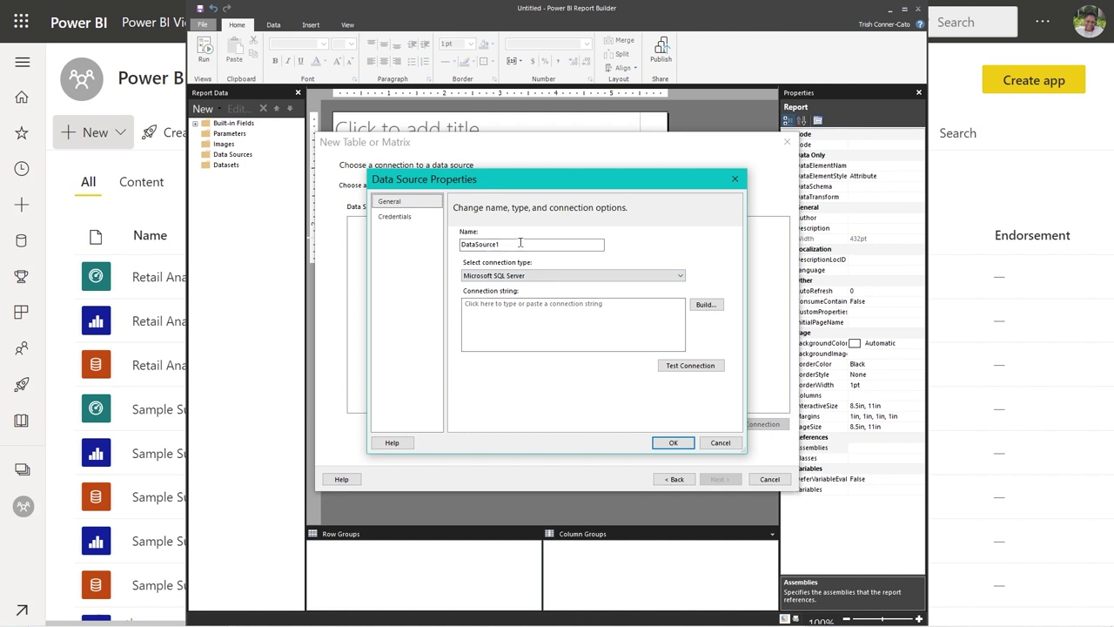
{"action": "left_click_drag", "start_coordinate": [519, 244], "coordinate": [443, 247]}
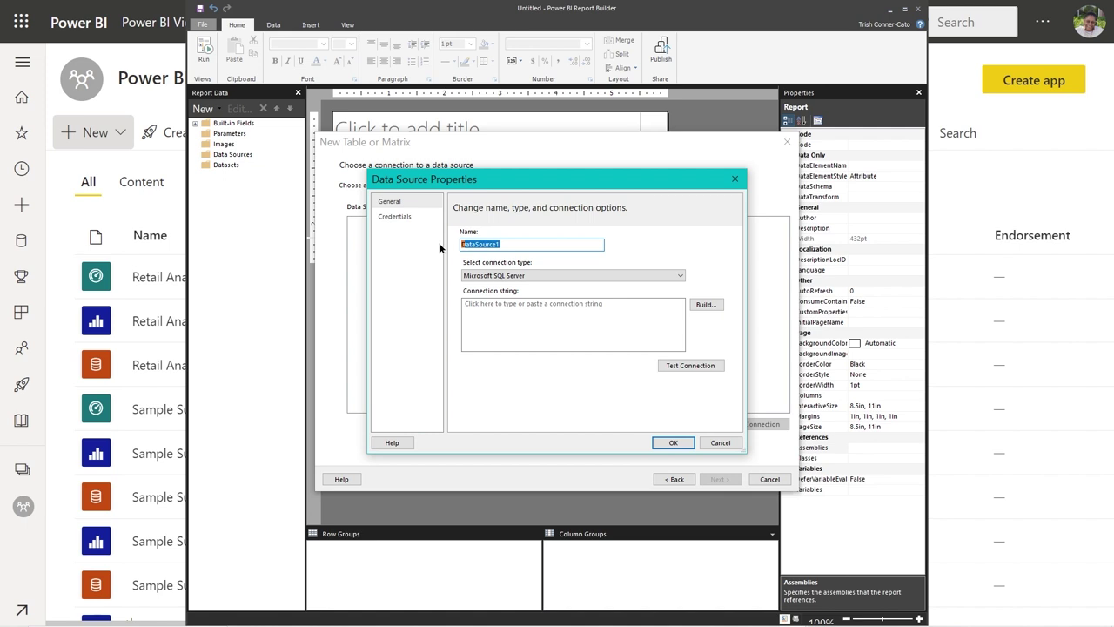
{"action": "type", "text": "SupplierQualityAnalysis"}
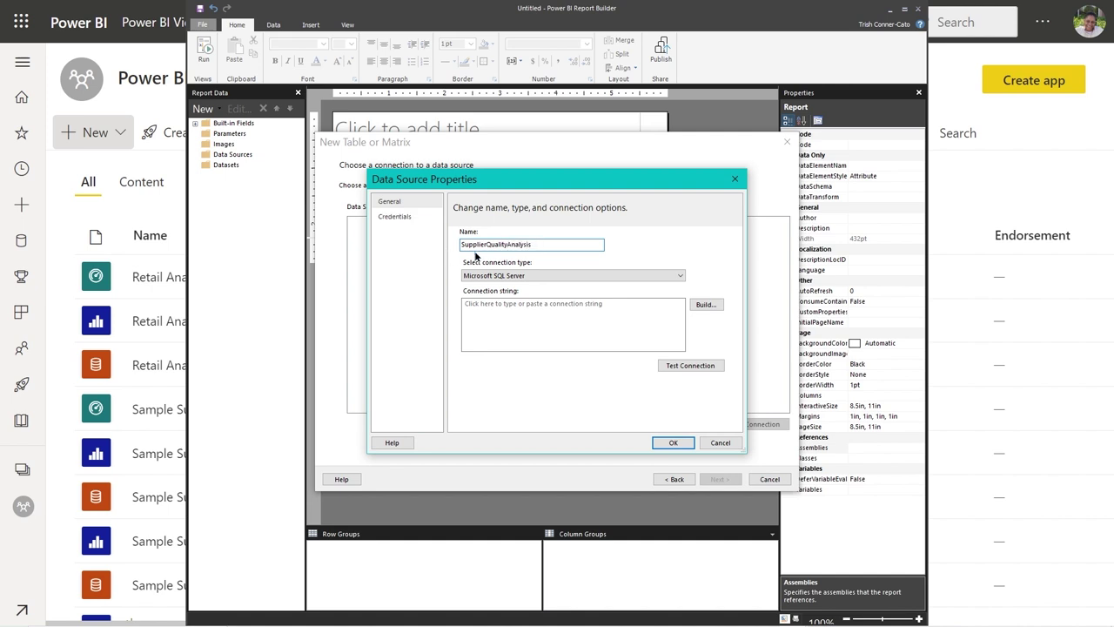
{"action": "left_click", "coordinate": [679, 279]}
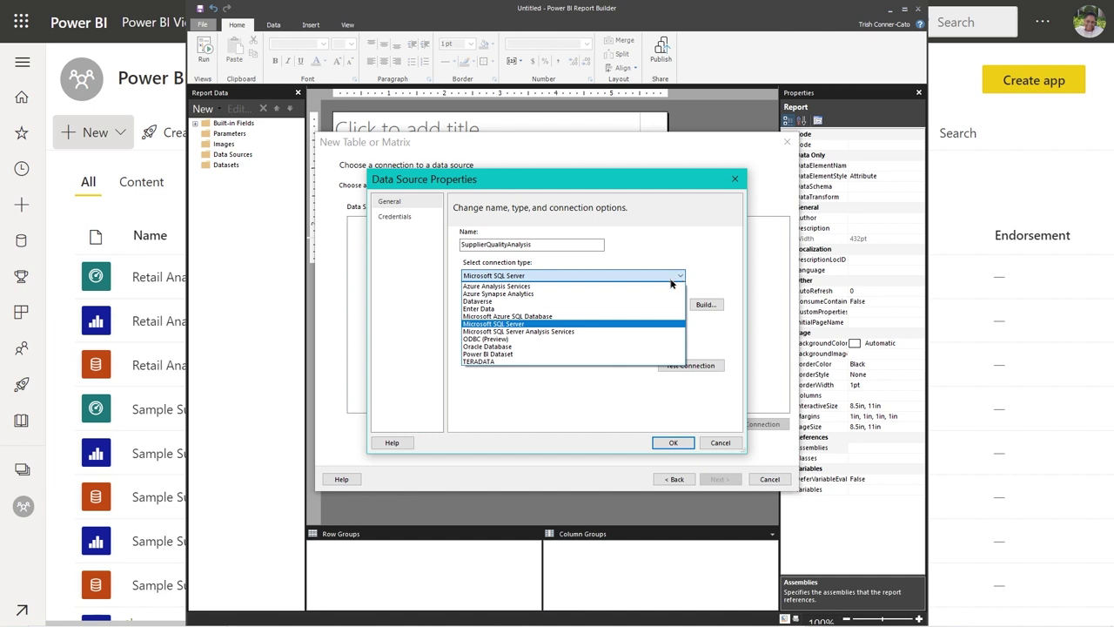
{"action": "left_click", "coordinate": [499, 354]}
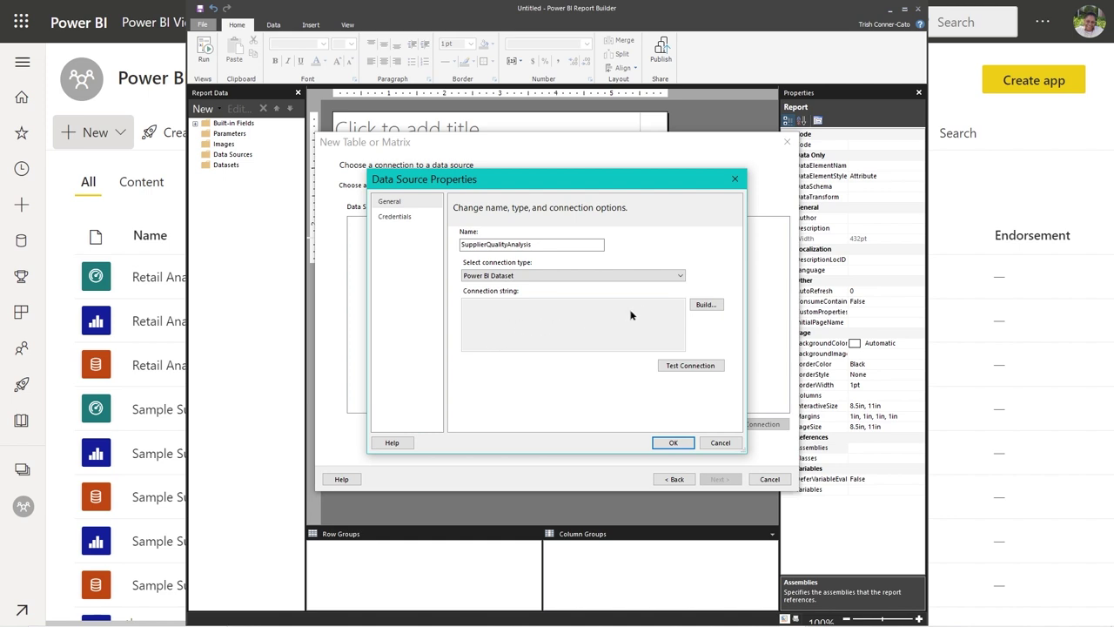
- Build the connection string from the Supplier Quality Analysis Sample dataset in the Power BI Video workspace
{"action": "left_click", "coordinate": [705, 305]}
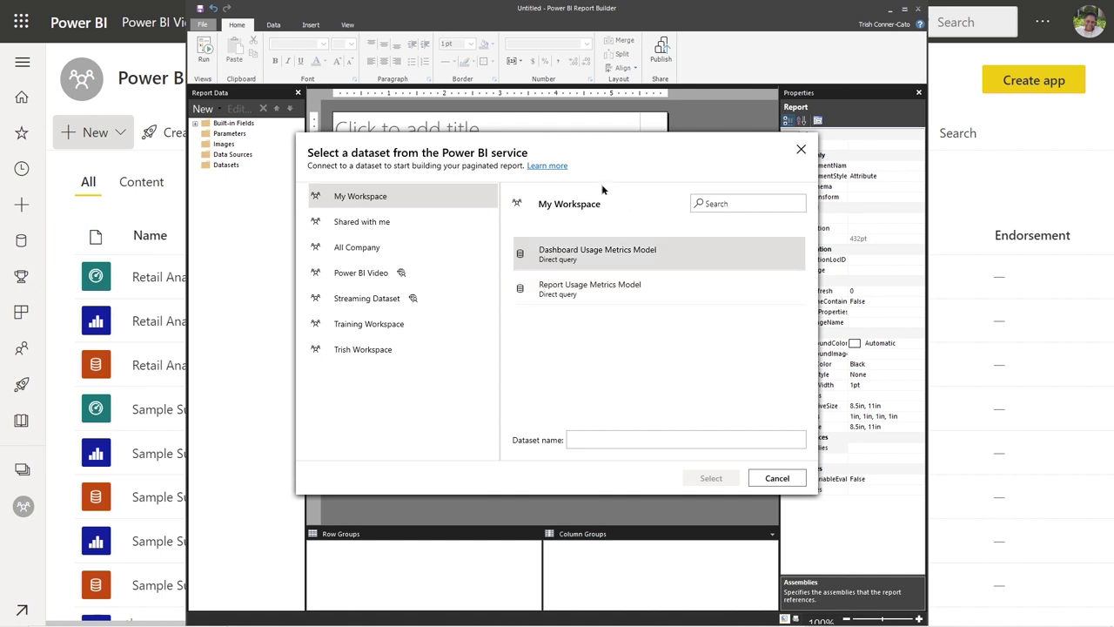
{"action": "left_click", "coordinate": [369, 277]}
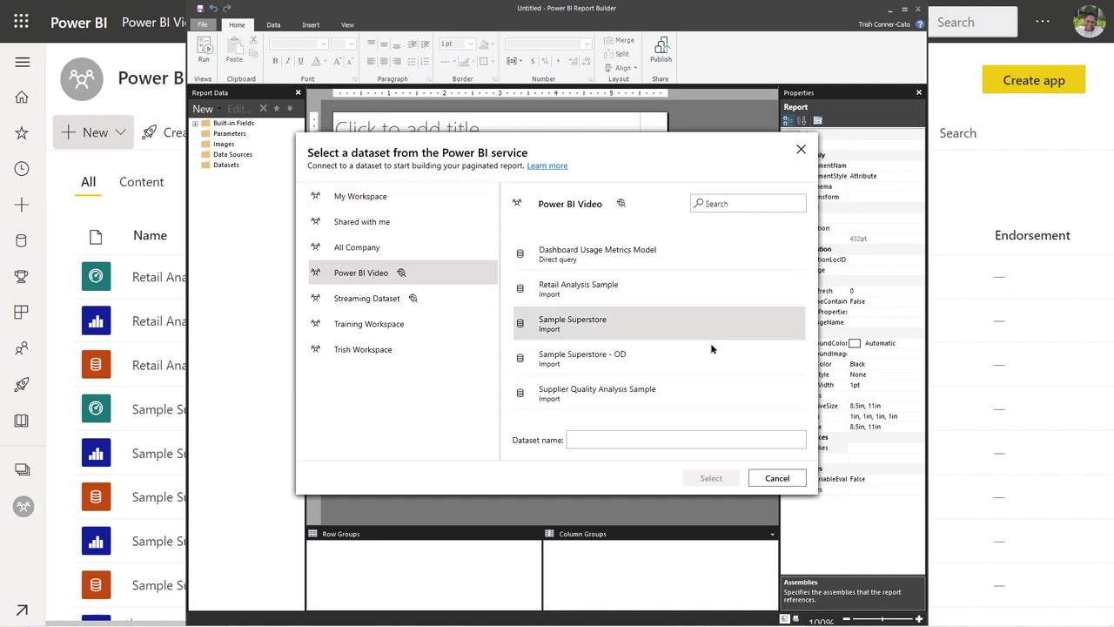
{"action": "left_click", "coordinate": [568, 399]}
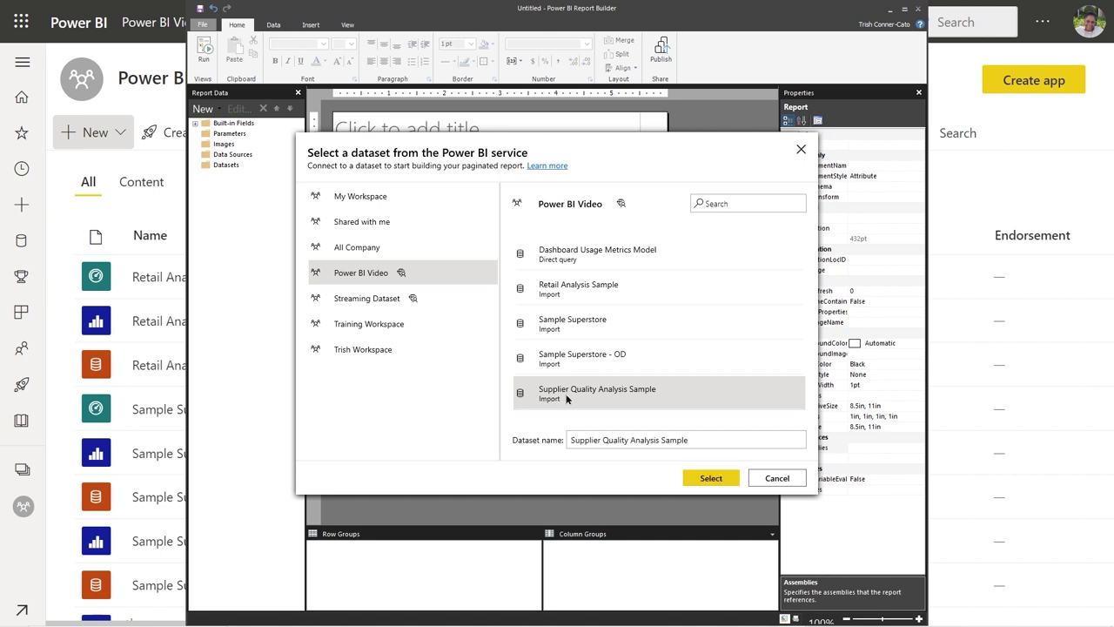
{"action": "left_click", "coordinate": [709, 478]}
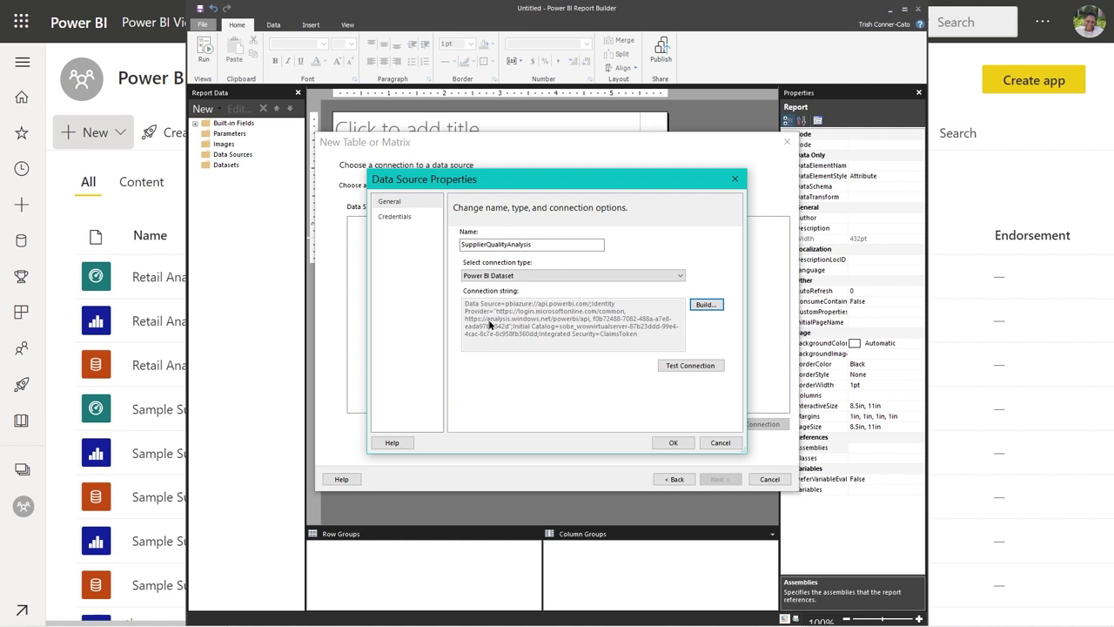
- Test the data source connection, then accept the data source and continue to the query design
{"action": "left_click", "coordinate": [689, 367]}
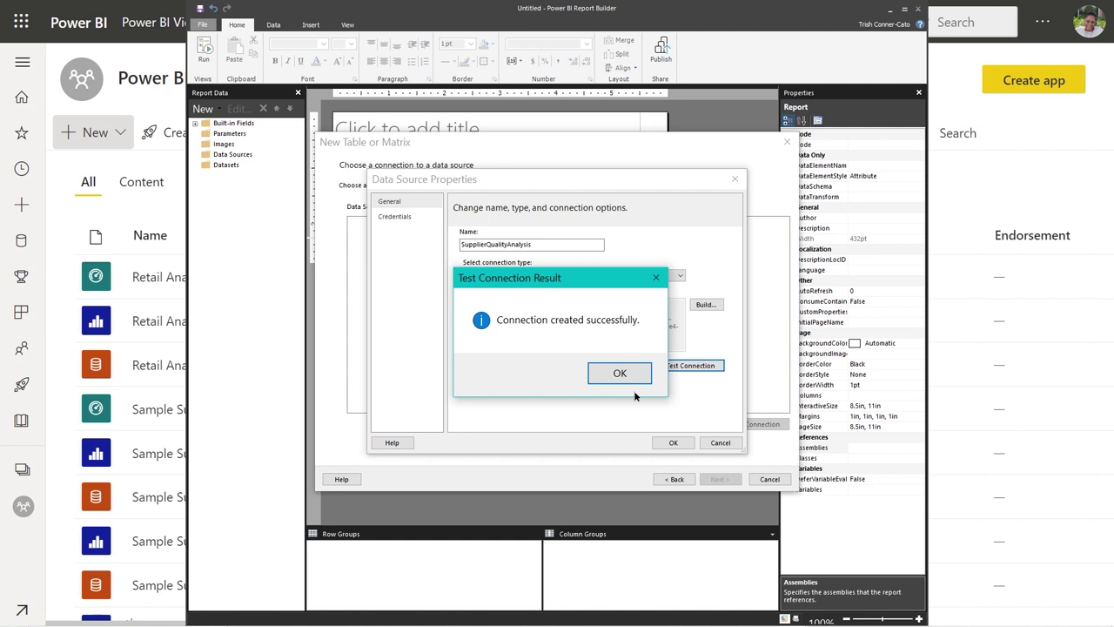
{"action": "left_click", "coordinate": [620, 375]}
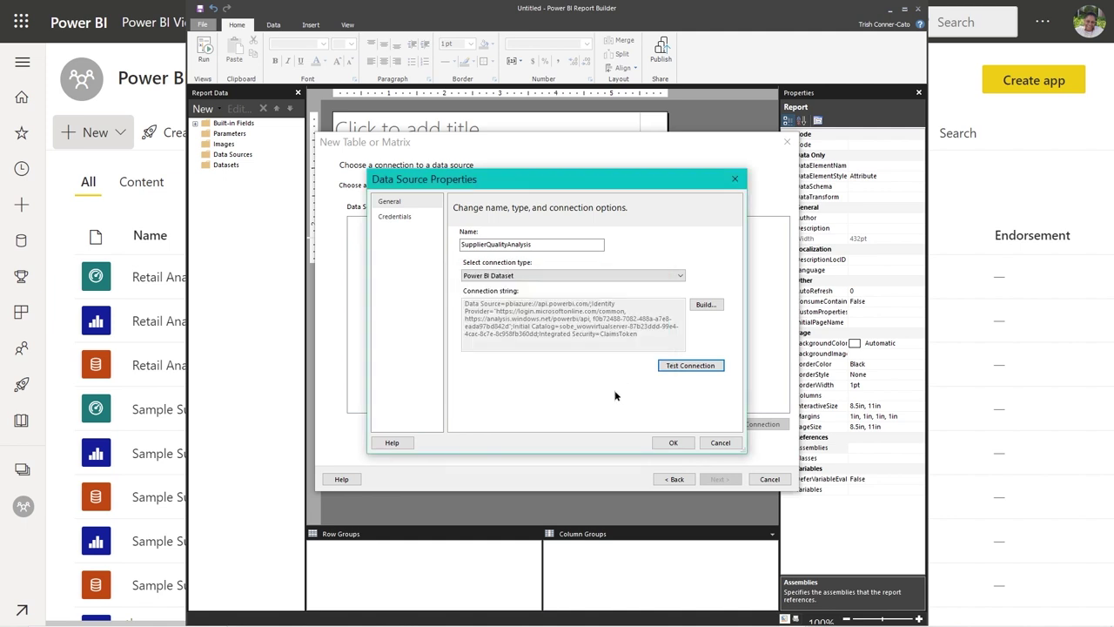
{"action": "left_click", "coordinate": [675, 448]}
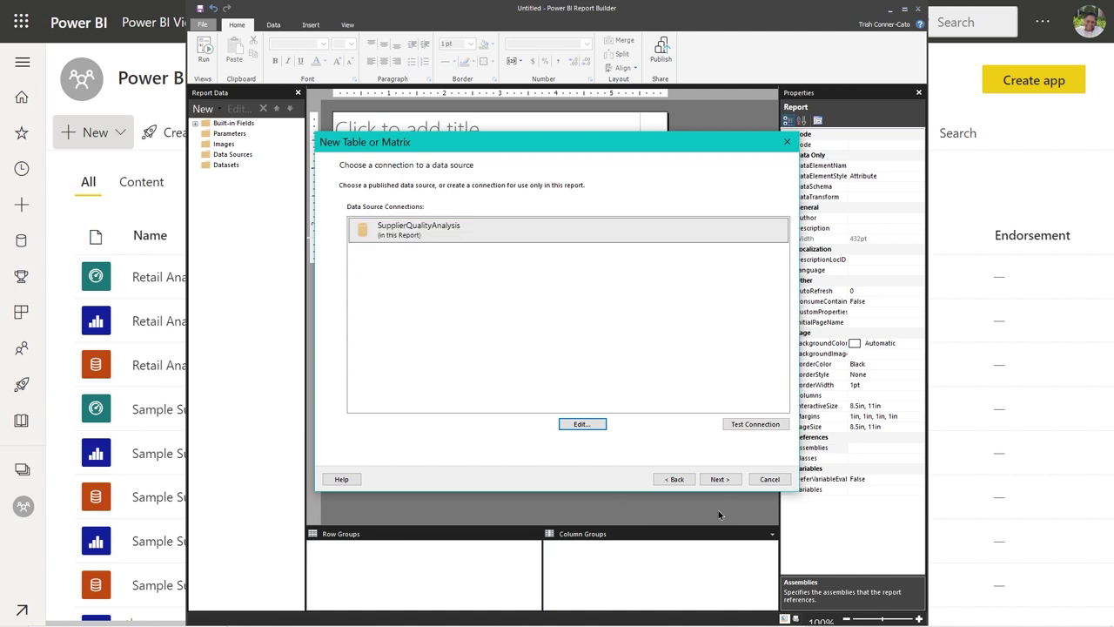
{"action": "left_click", "coordinate": [720, 480]}
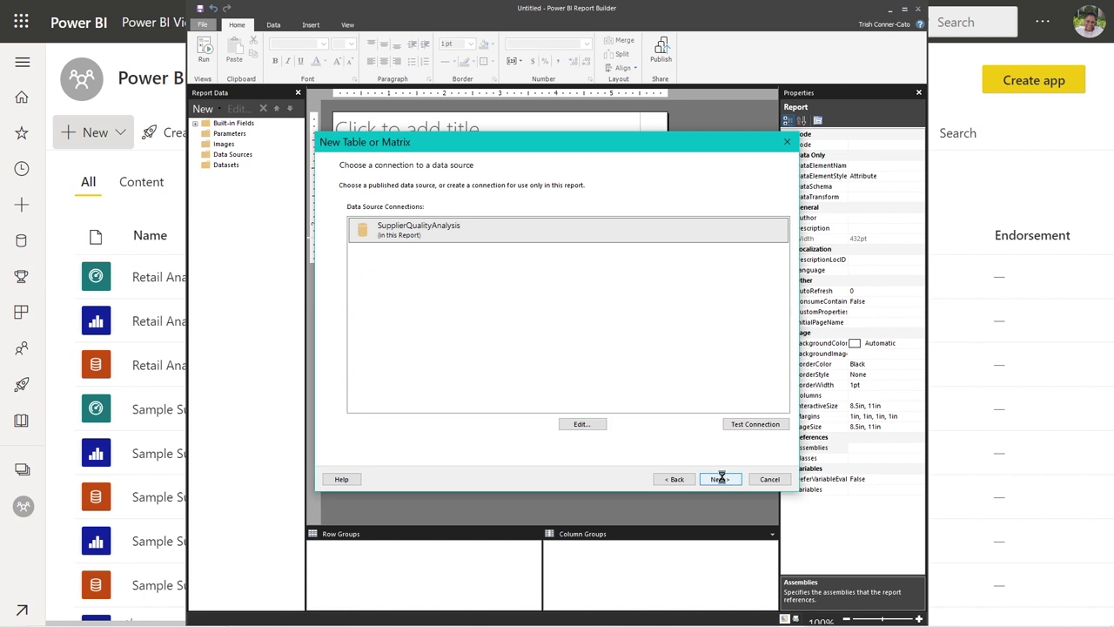
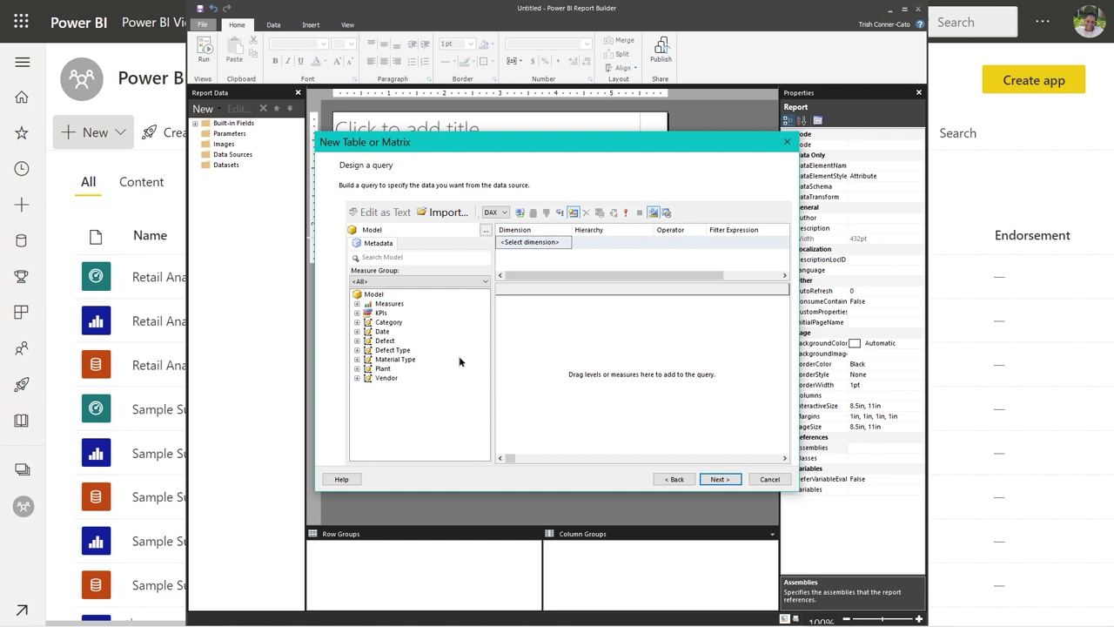
- Add the Vendor field from the Vendor table to the query
{"action": "left_click", "coordinate": [356, 378]}
{"action": "left_click", "coordinate": [368, 389]}
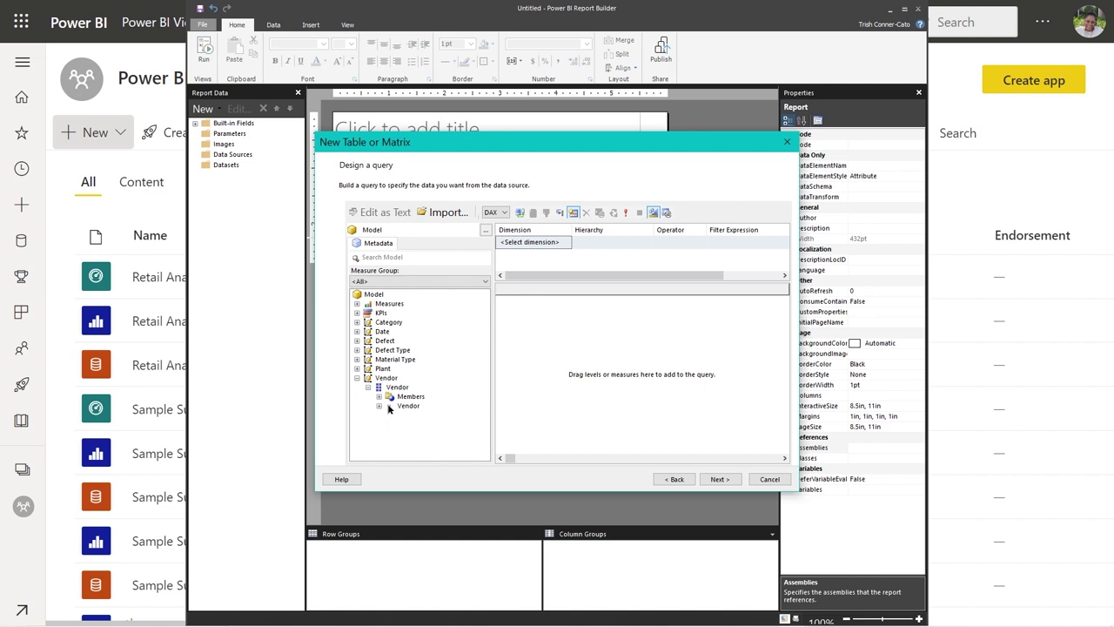
{"action": "left_click", "coordinate": [407, 406]}
{"action": "left_click_drag", "start_coordinate": [407, 407], "coordinate": [528, 308]}
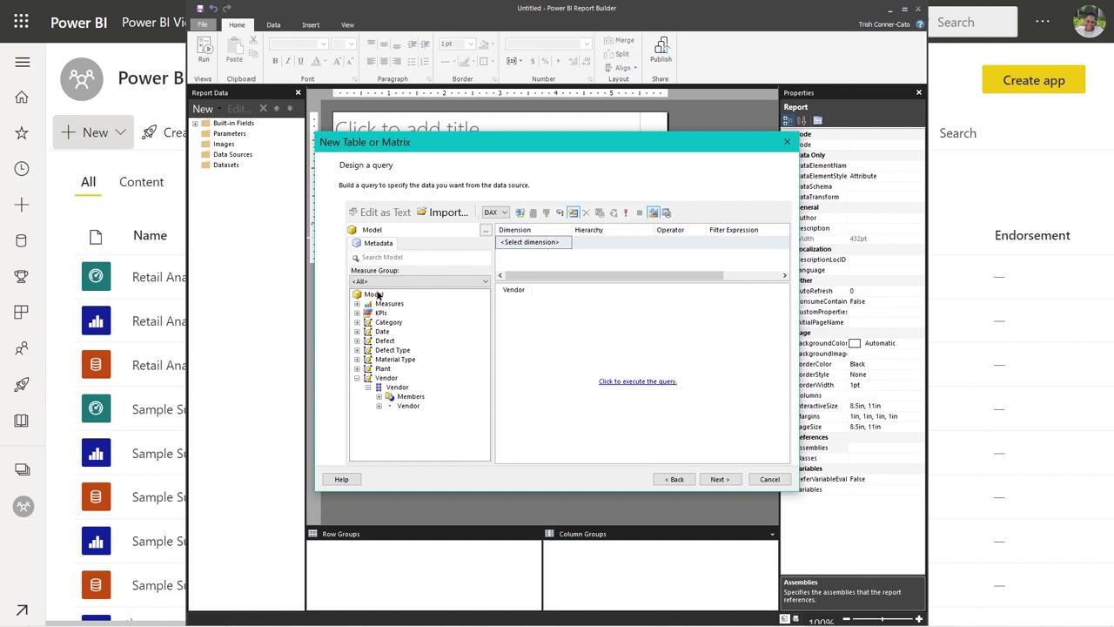
- Add the Total Defect Qty and Total Downtime Minutes measures to the query, execute it and continue to arranging the fields
{"action": "left_click", "coordinate": [357, 305]}
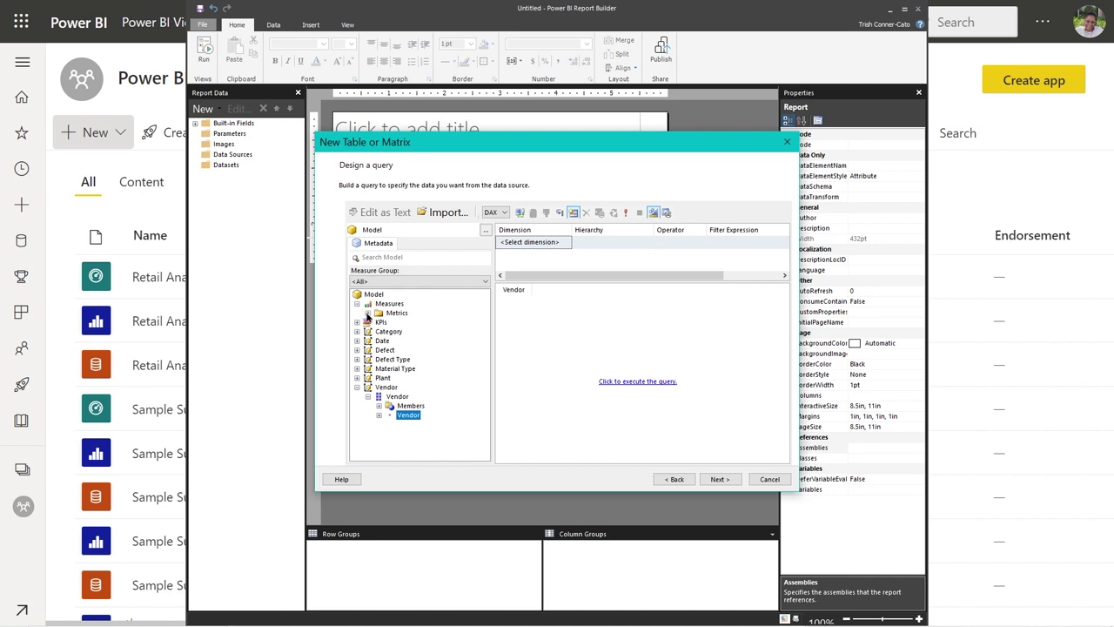
{"action": "left_click", "coordinate": [368, 313]}
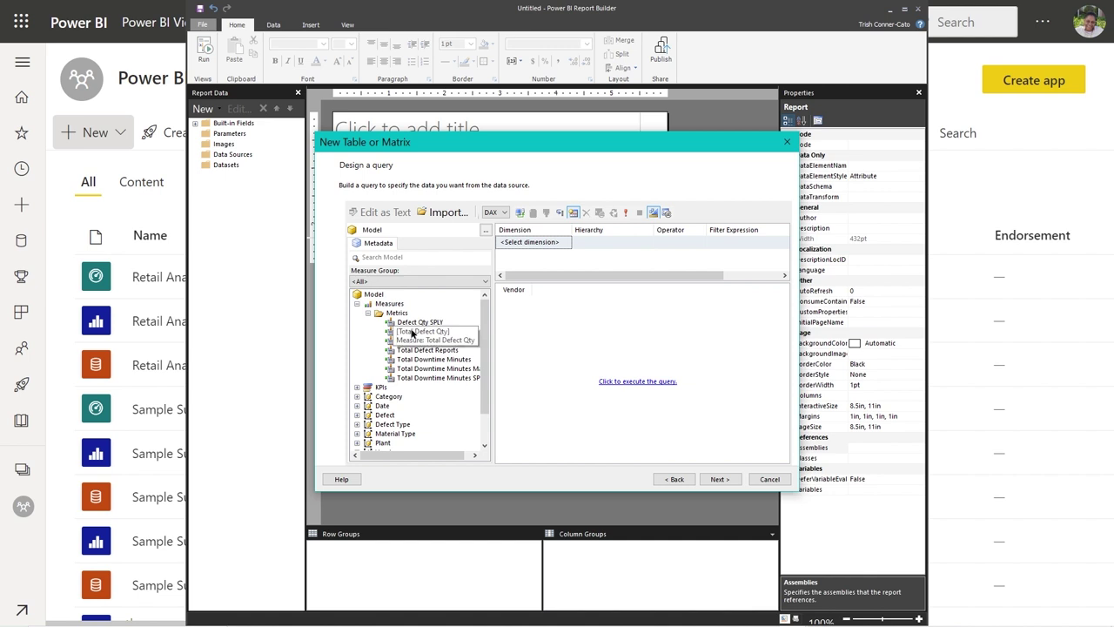
{"action": "left_click_drag", "start_coordinate": [413, 333], "coordinate": [564, 298]}
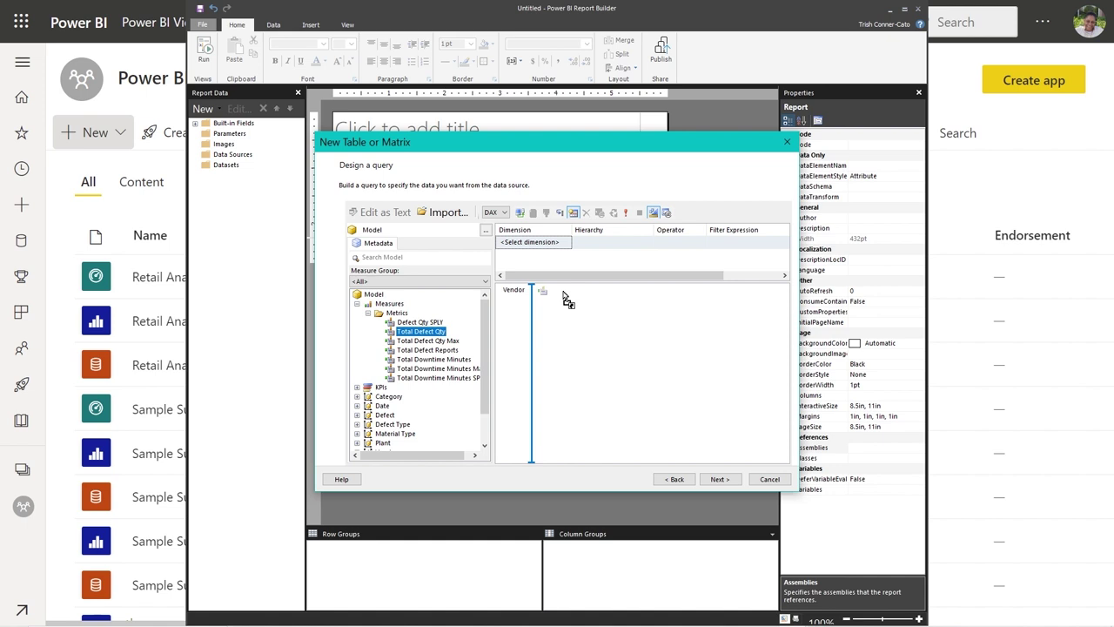
{"action": "left_click_drag", "start_coordinate": [564, 298], "coordinate": [406, 361]}
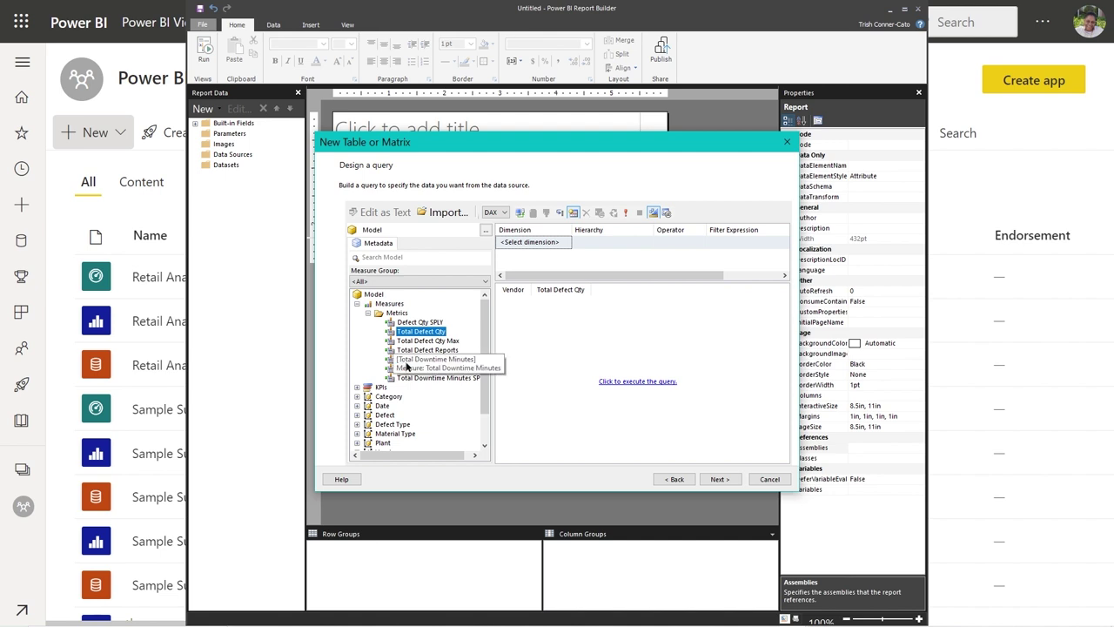
{"action": "left_click", "coordinate": [404, 362]}
{"action": "left_click_drag", "start_coordinate": [404, 364], "coordinate": [640, 298]}
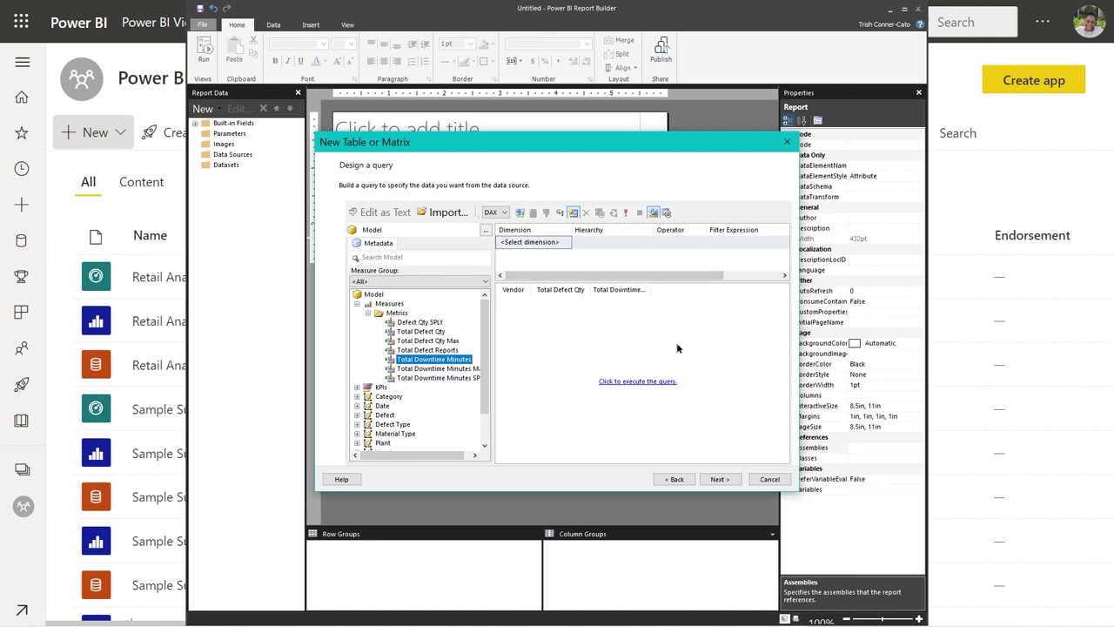
{"action": "left_click", "coordinate": [635, 384]}
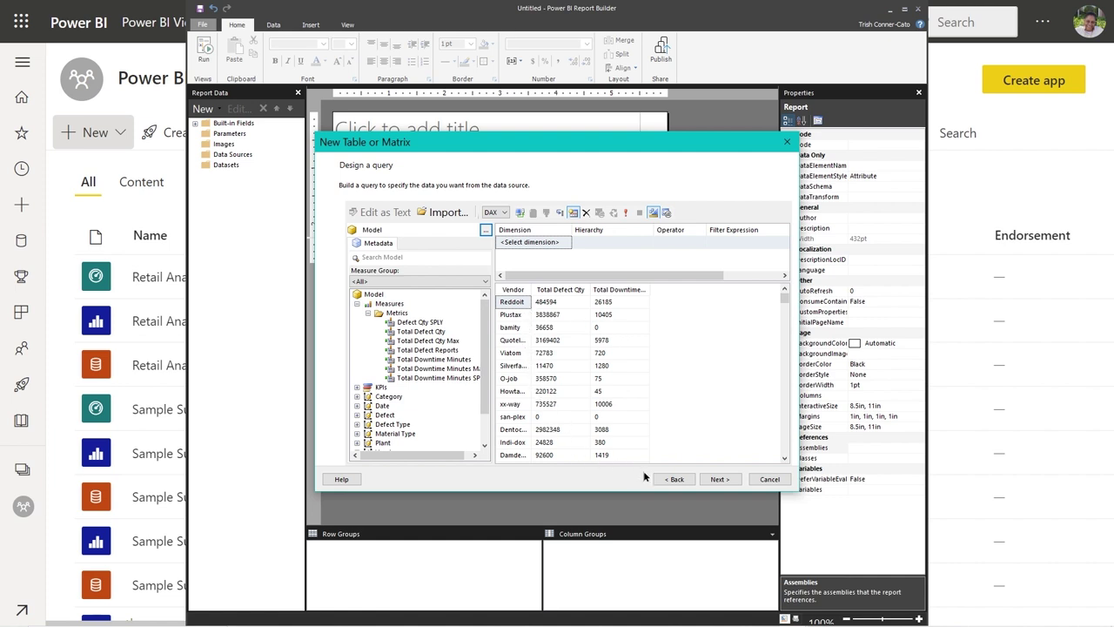
{"action": "left_click", "coordinate": [718, 481]}
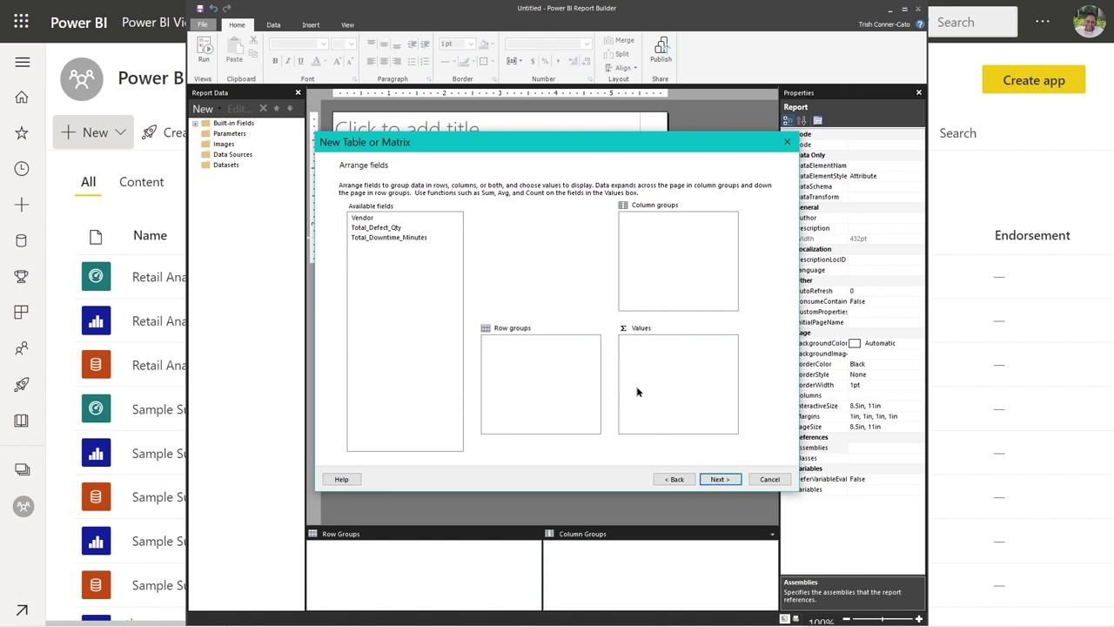
- Group the rows by Vendor with the sums of Total_Defect_Qty and Total_Downtime_Minutes as values, and finish the wizard
{"action": "double_click", "coordinate": [357, 221]}
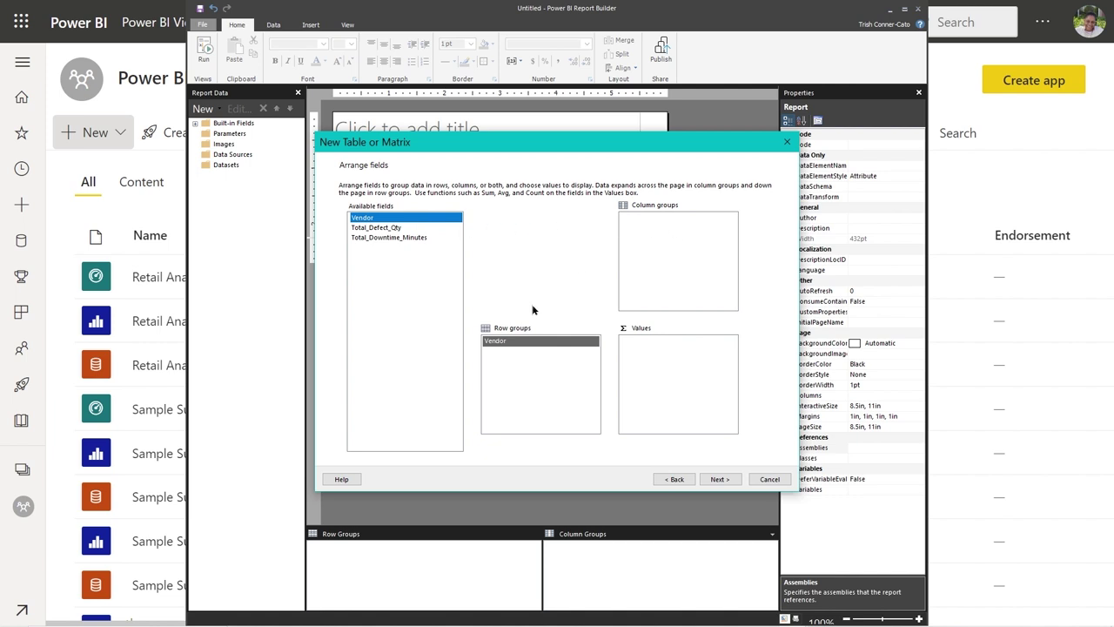
{"action": "double_click", "coordinate": [368, 228]}
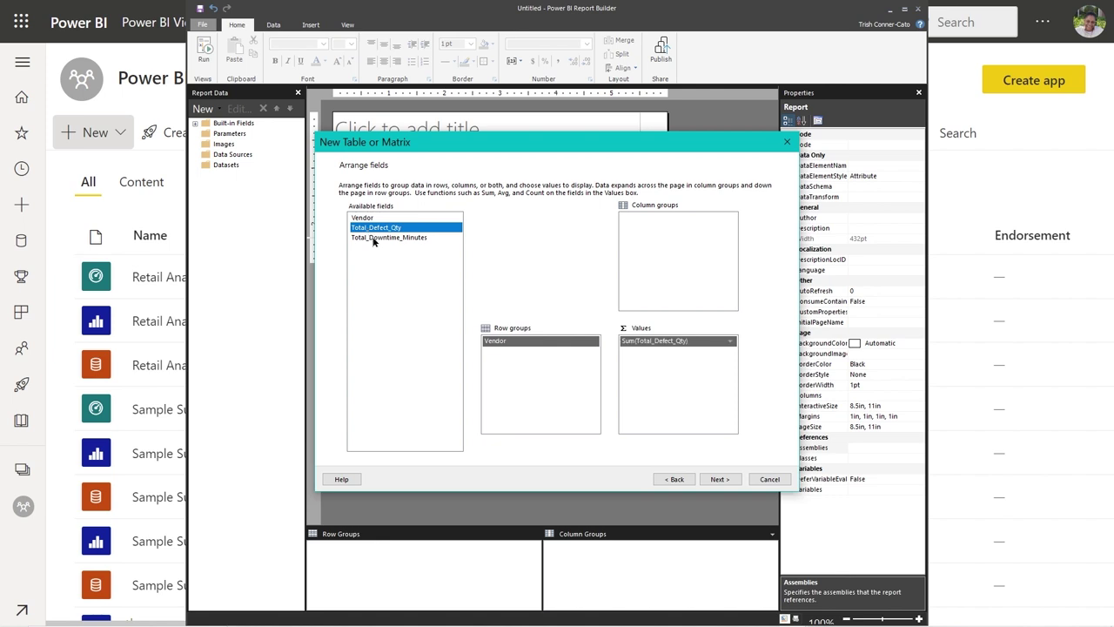
{"action": "double_click", "coordinate": [374, 240]}
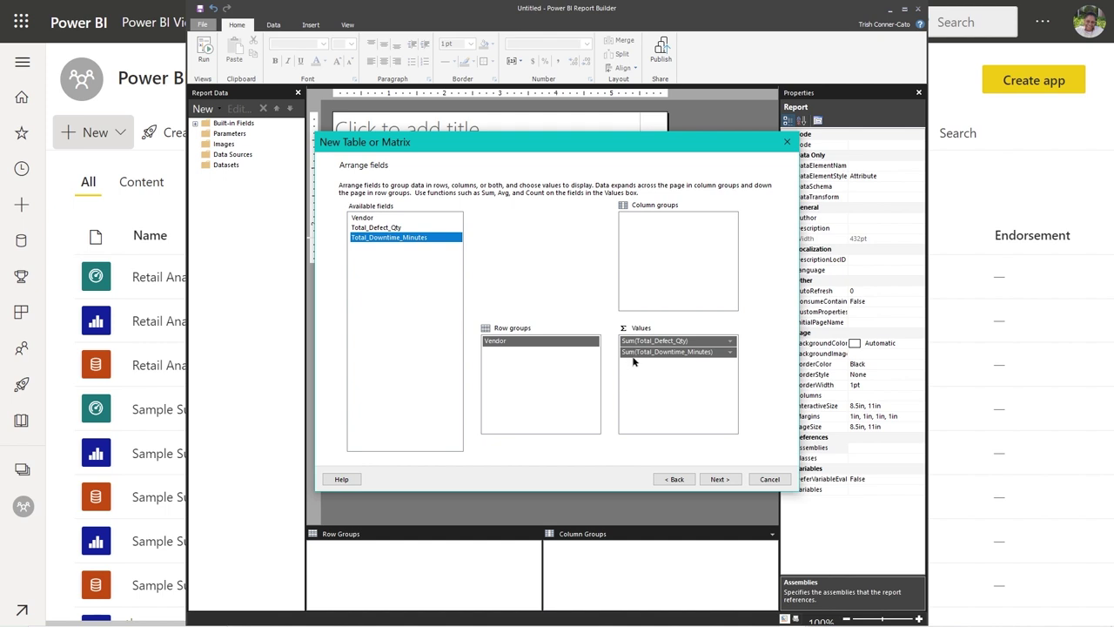
{"action": "left_click", "coordinate": [732, 343]}
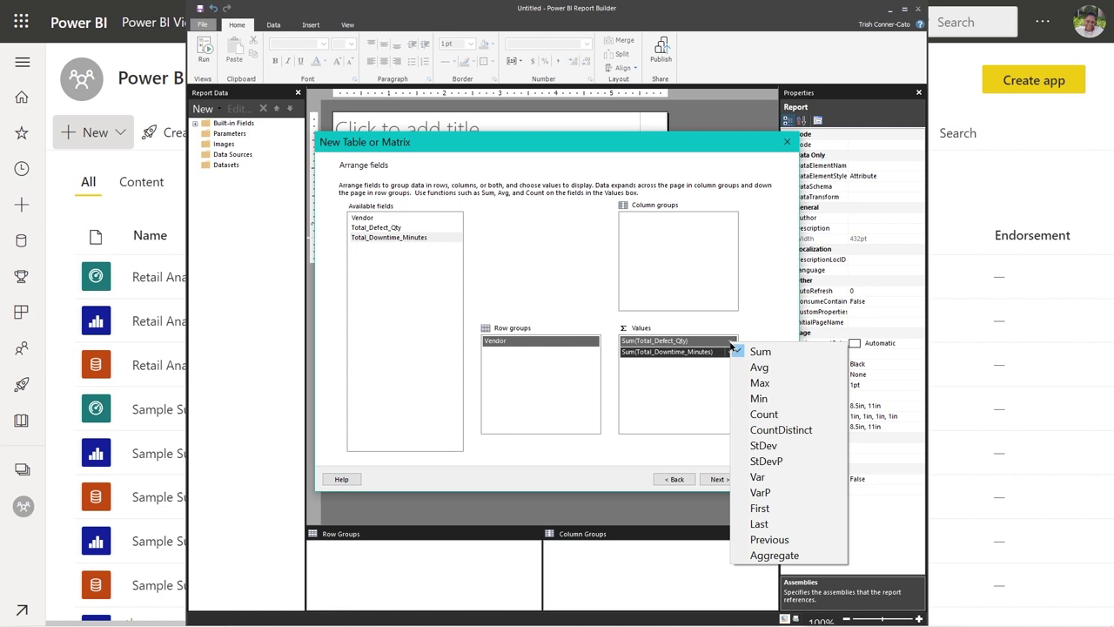
{"action": "left_click", "coordinate": [724, 348]}
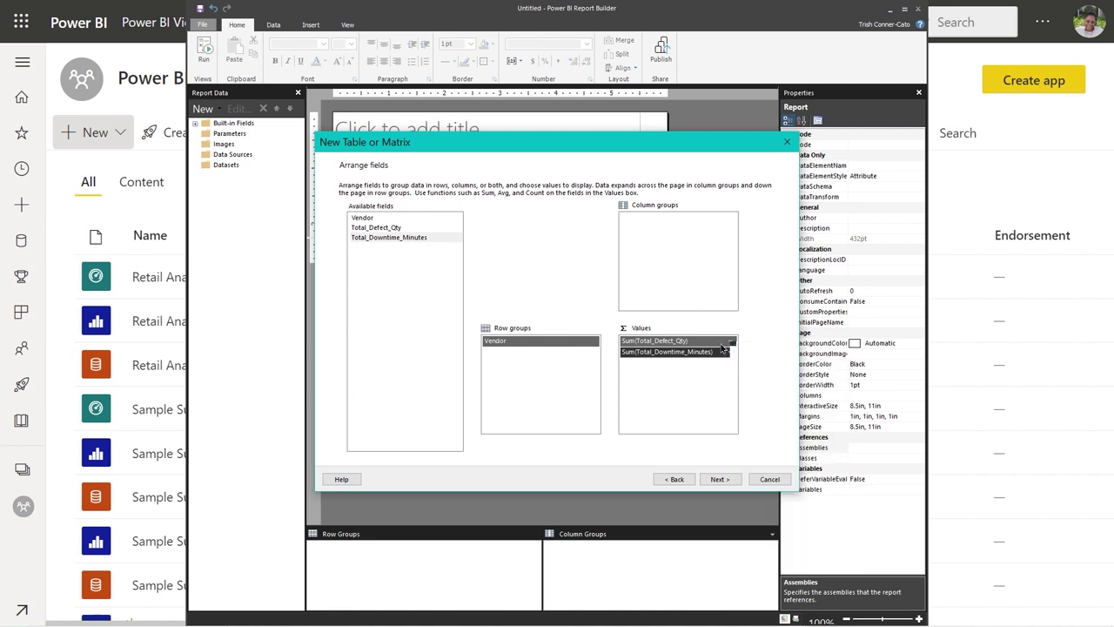
{"action": "left_click", "coordinate": [709, 480]}
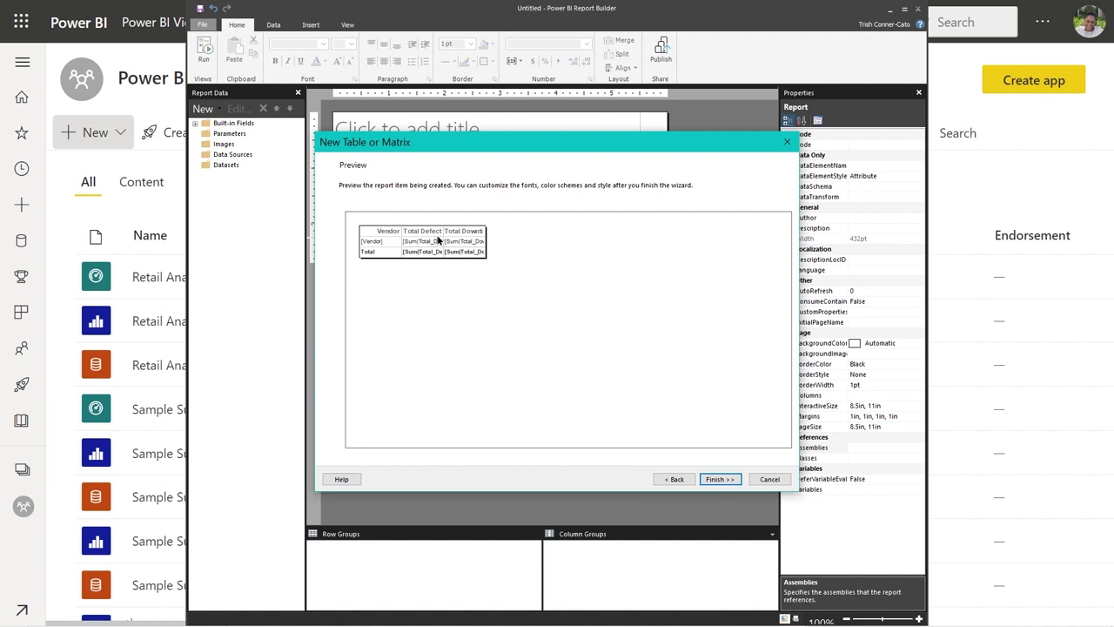
{"action": "left_click", "coordinate": [719, 480]}
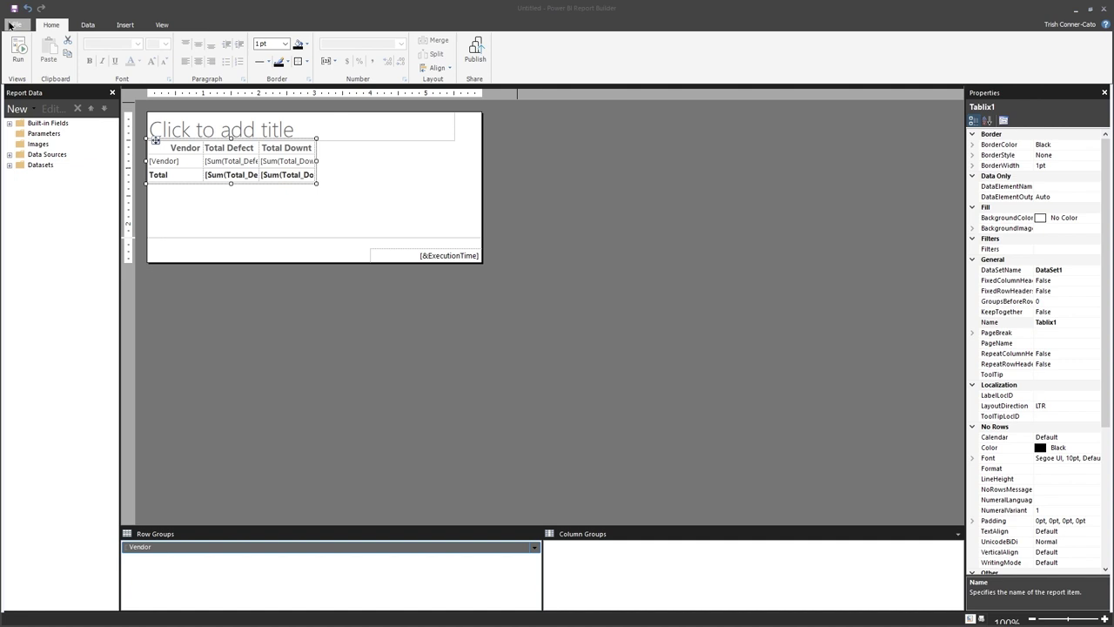
- Save the report as Supplier Quality Analysis in Report Definition Language (rdl) format and deselect the table
{"action": "key", "text": "ctrl+s"}
{"action": "type", "text": "Sup"}
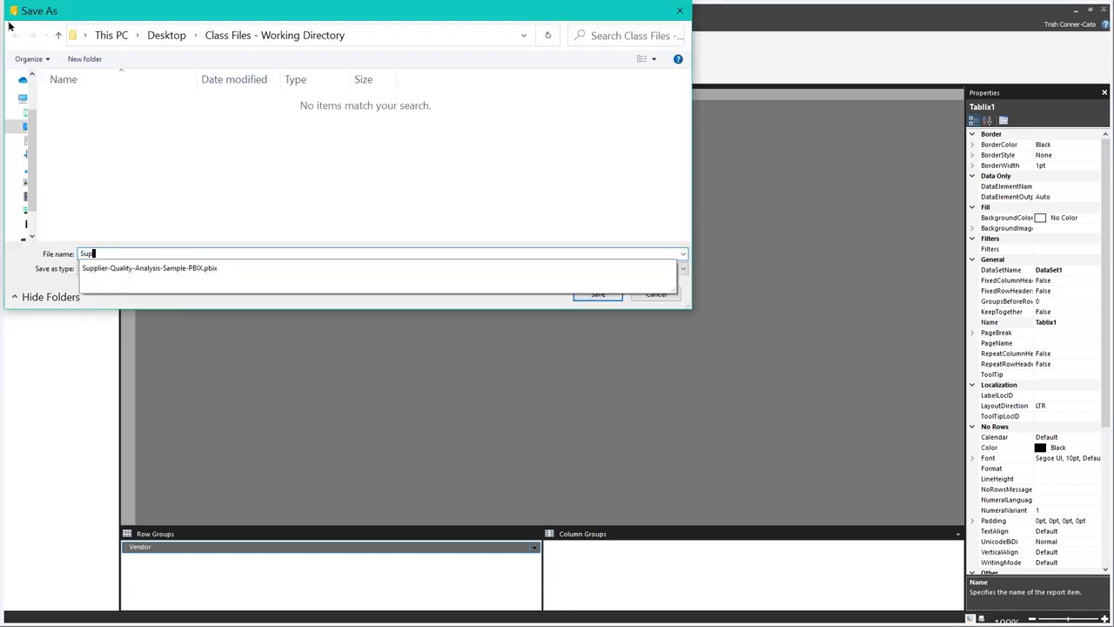
{"action": "type", "text": "plier Qua"}
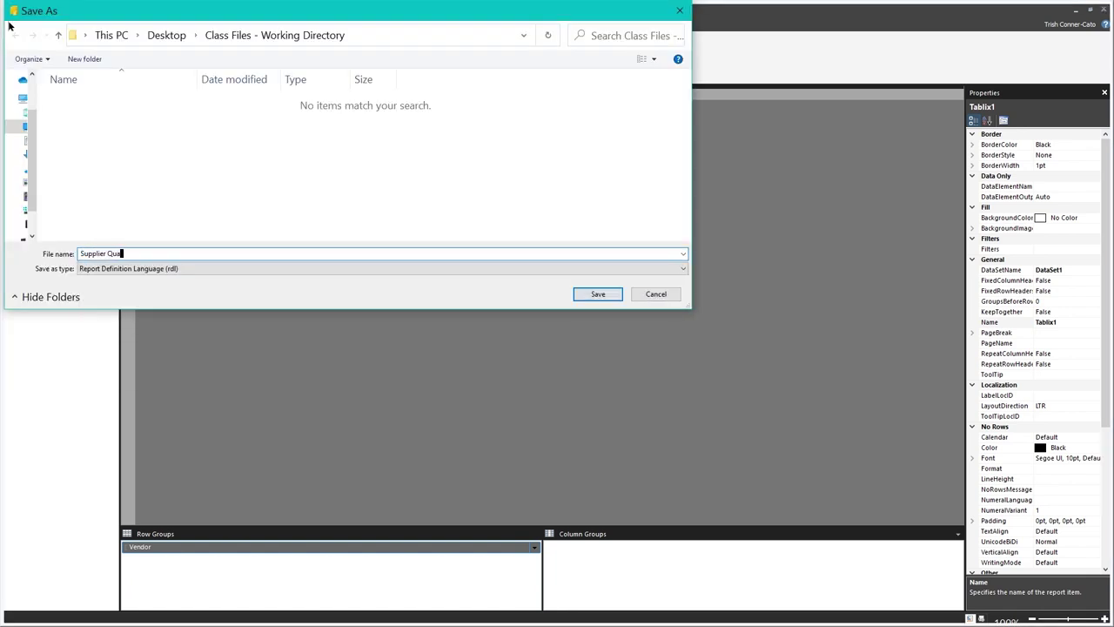
{"action": "type", "text": "lity Analysis"}
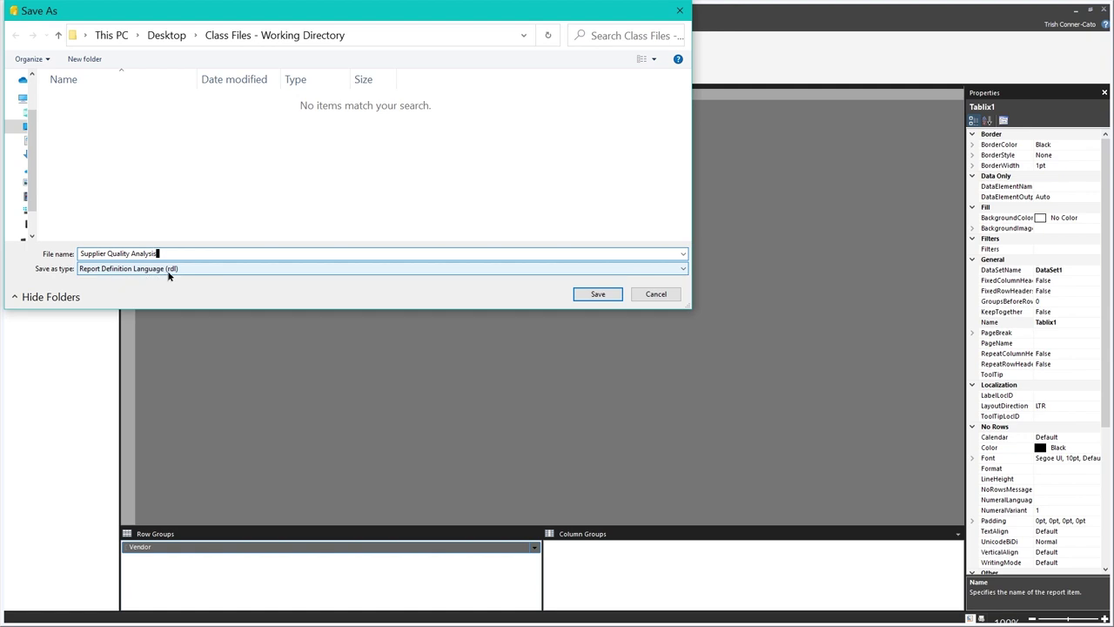
{"action": "left_click", "coordinate": [606, 295]}
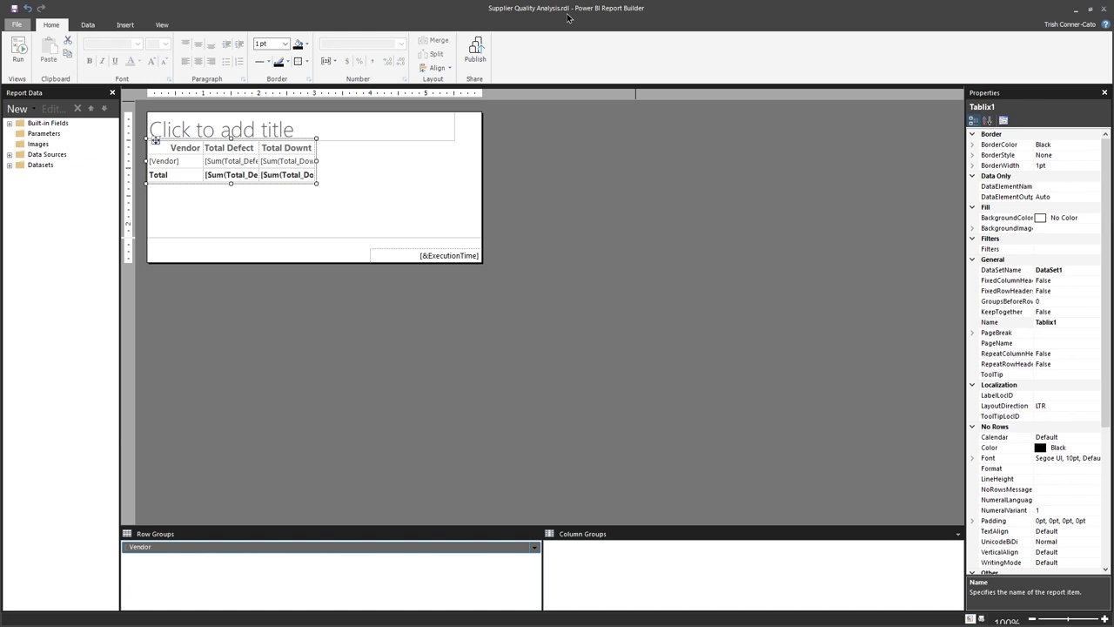
{"action": "key", "text": "Escape"}
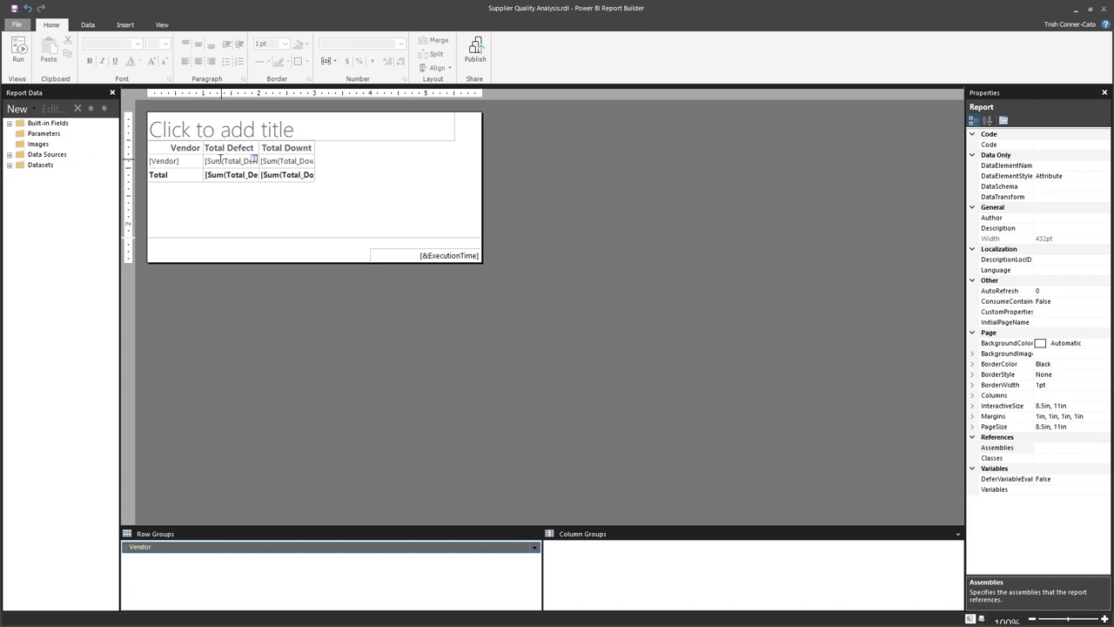
- Sort the Vendor row group by Total_Defect_Qty in Z to A order and clear the table selection
{"action": "right_click", "coordinate": [220, 160]}
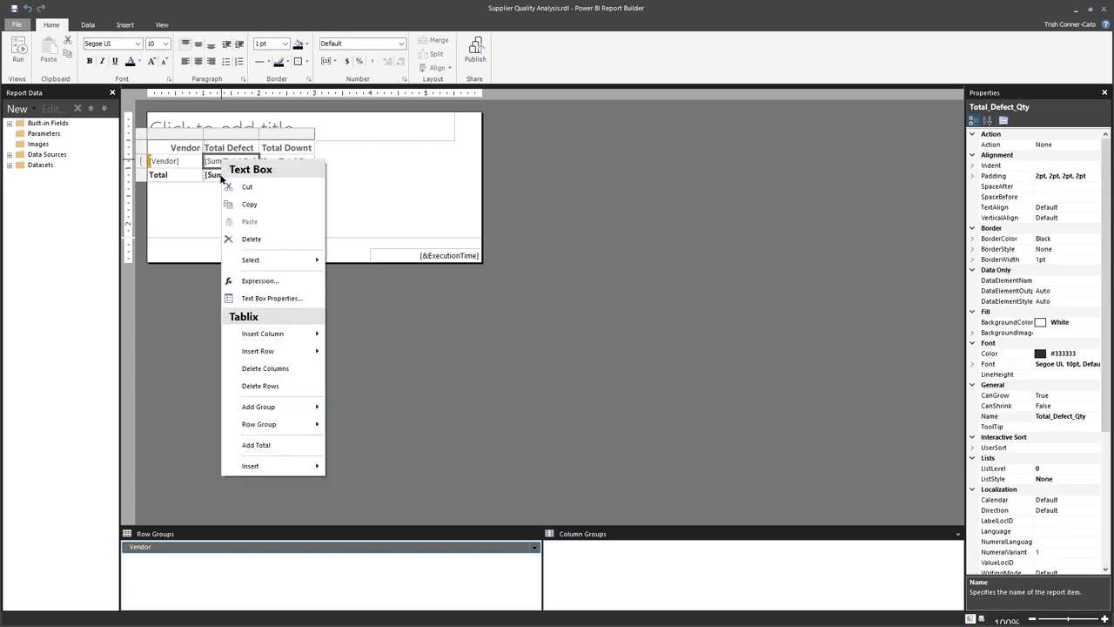
{"action": "mouse_move", "coordinate": [269, 422]}
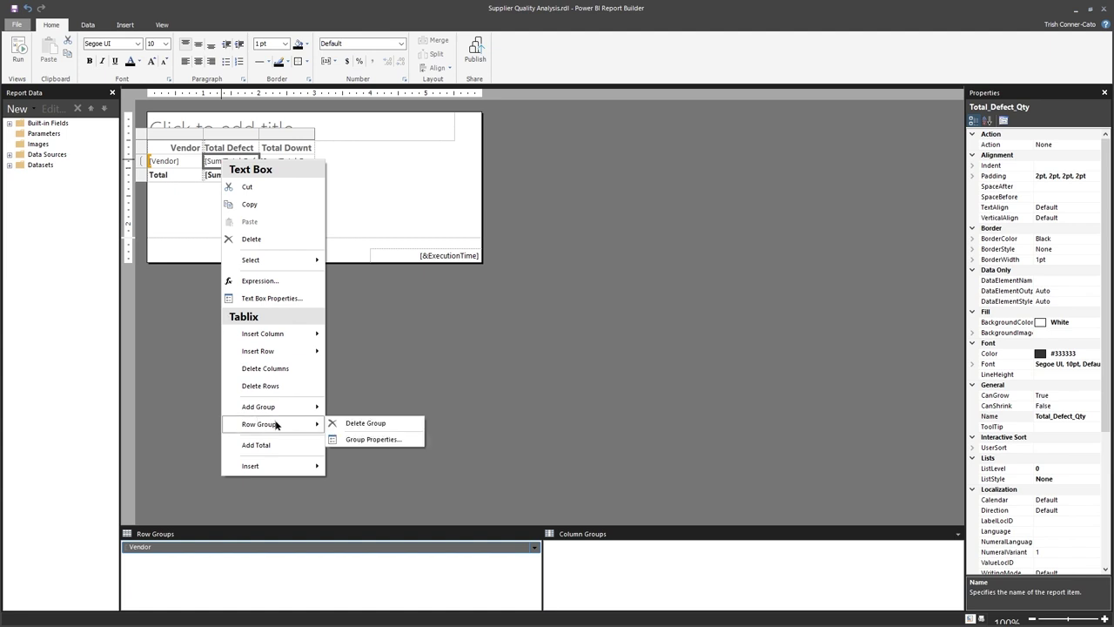
{"action": "left_click", "coordinate": [362, 442]}
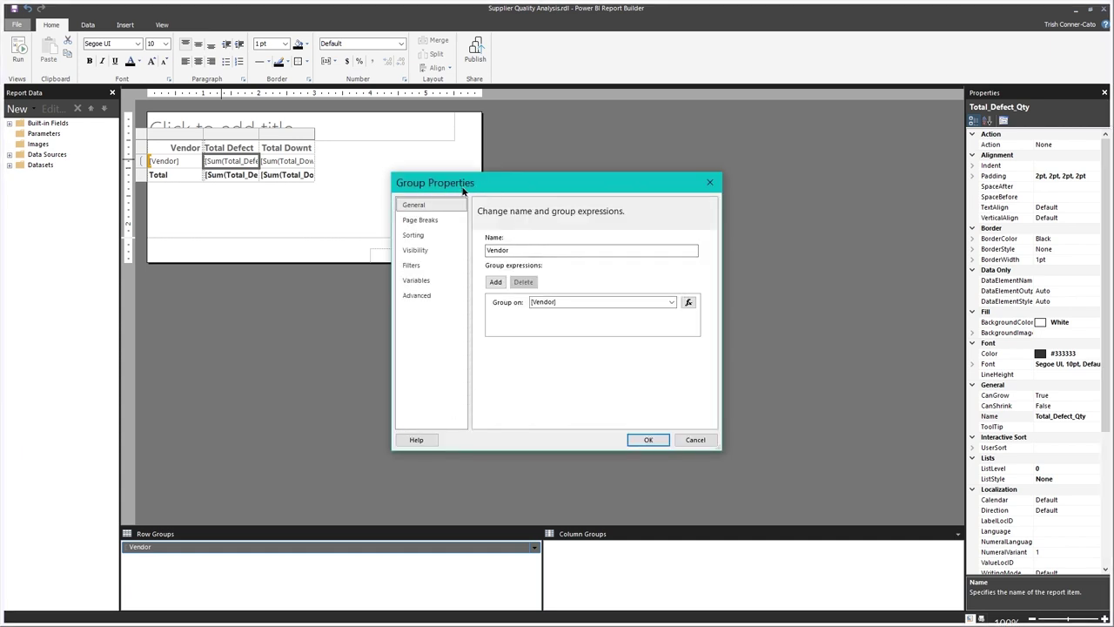
{"action": "left_click", "coordinate": [414, 235]}
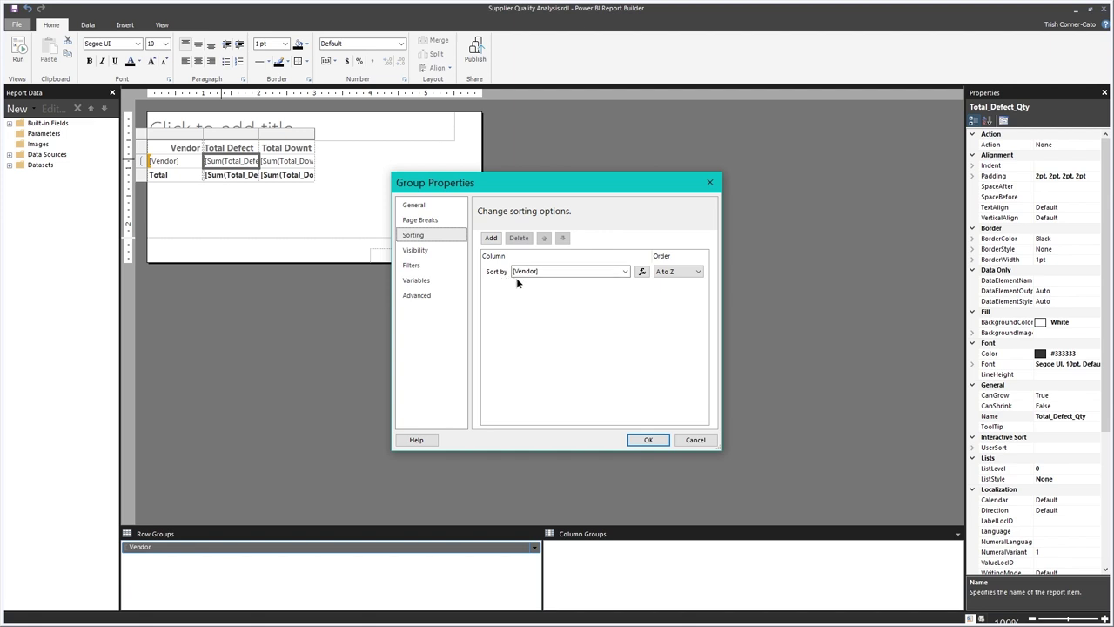
{"action": "left_click", "coordinate": [625, 273]}
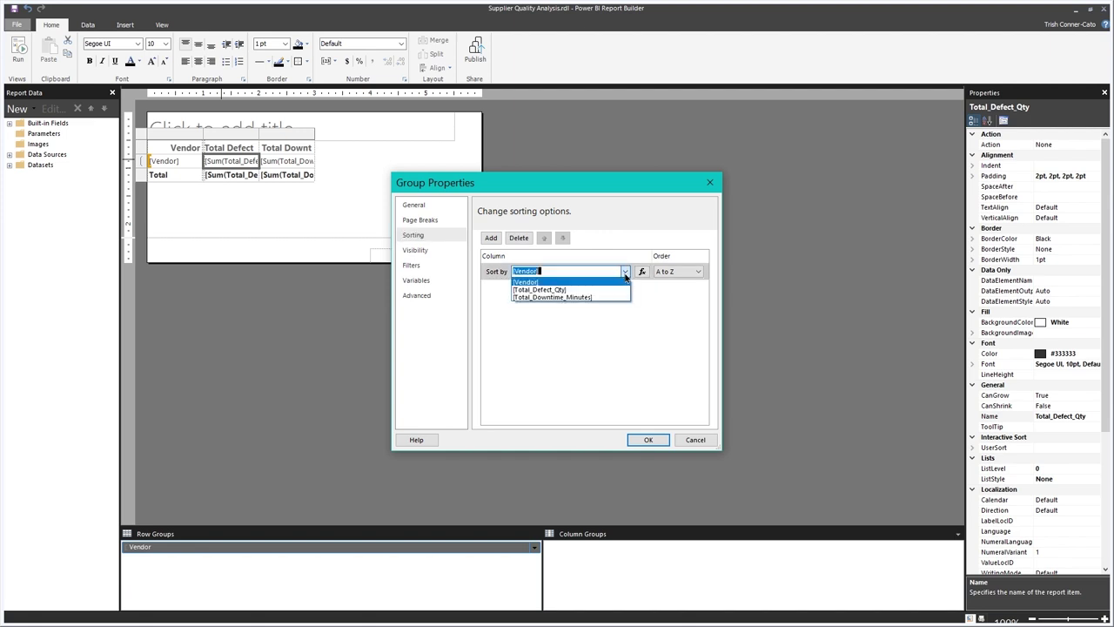
{"action": "left_click", "coordinate": [551, 290]}
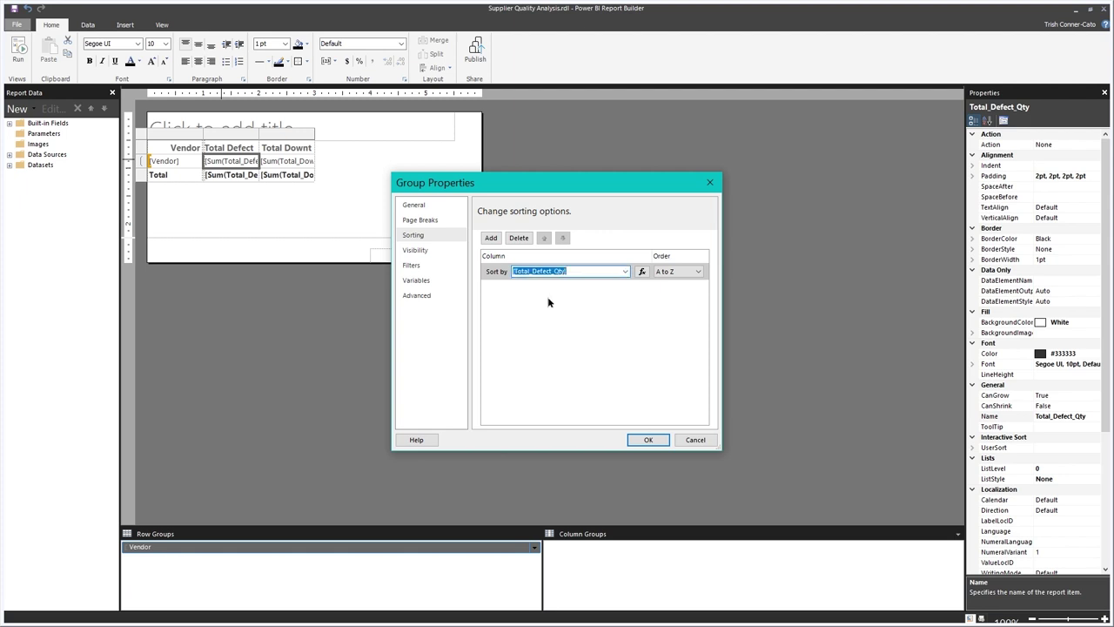
{"action": "left_click", "coordinate": [697, 272]}
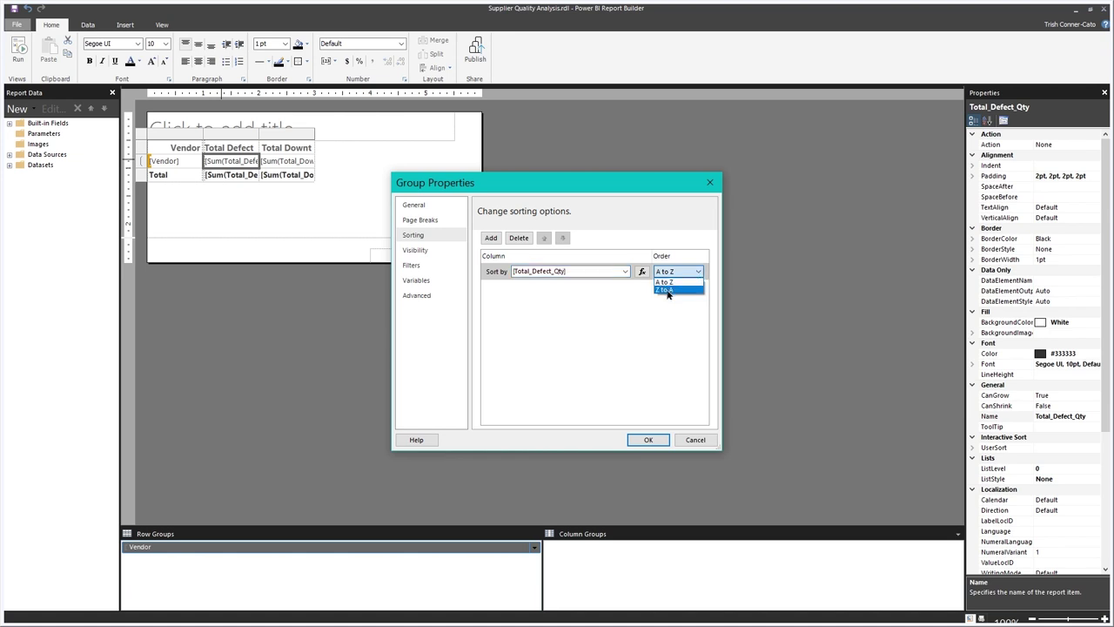
{"action": "left_click", "coordinate": [667, 290]}
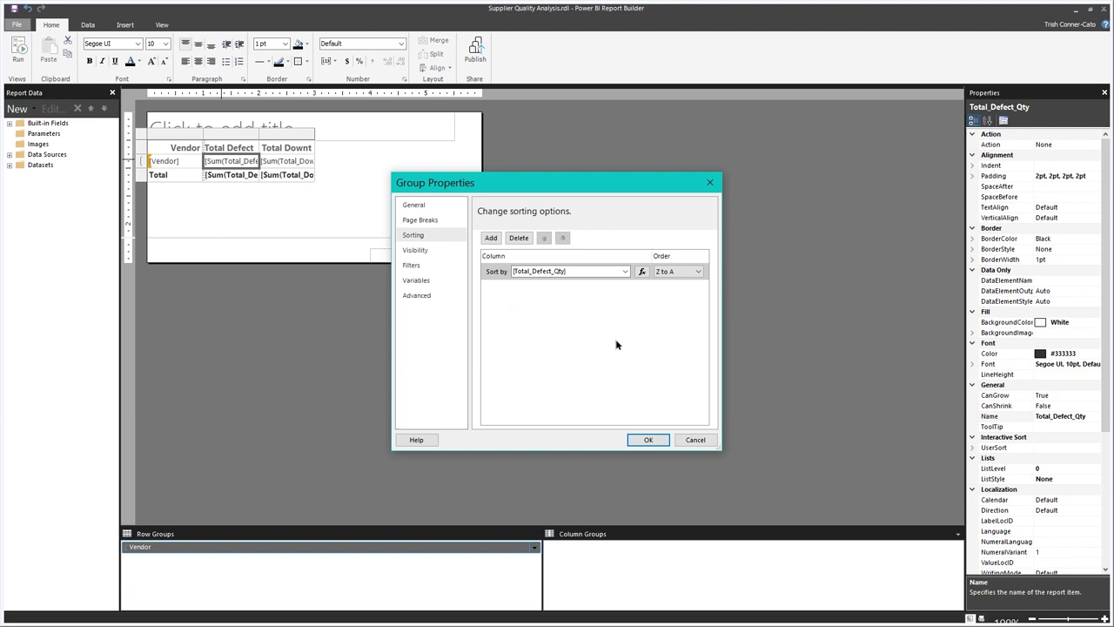
{"action": "left_click", "coordinate": [649, 440]}
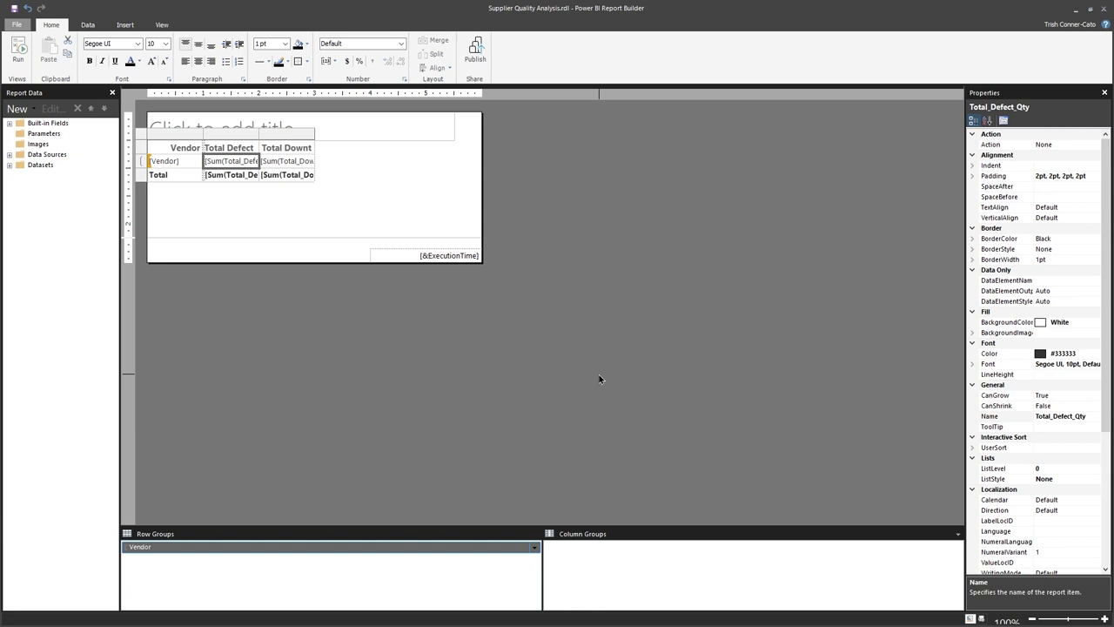
{"action": "key", "text": "Left"}
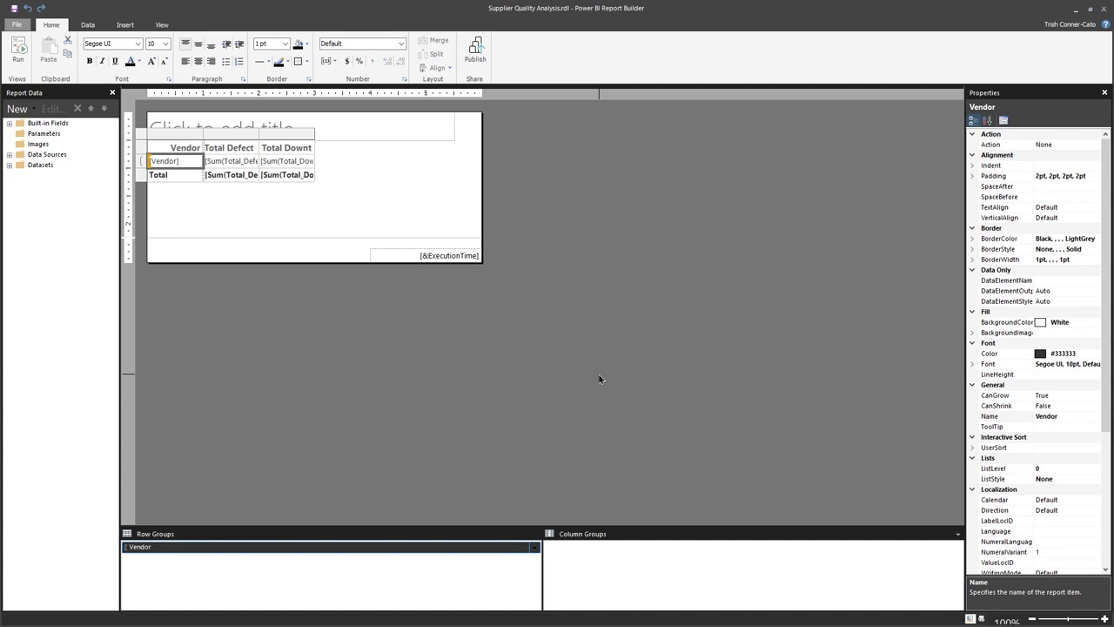
{"action": "left_click", "coordinate": [599, 378]}
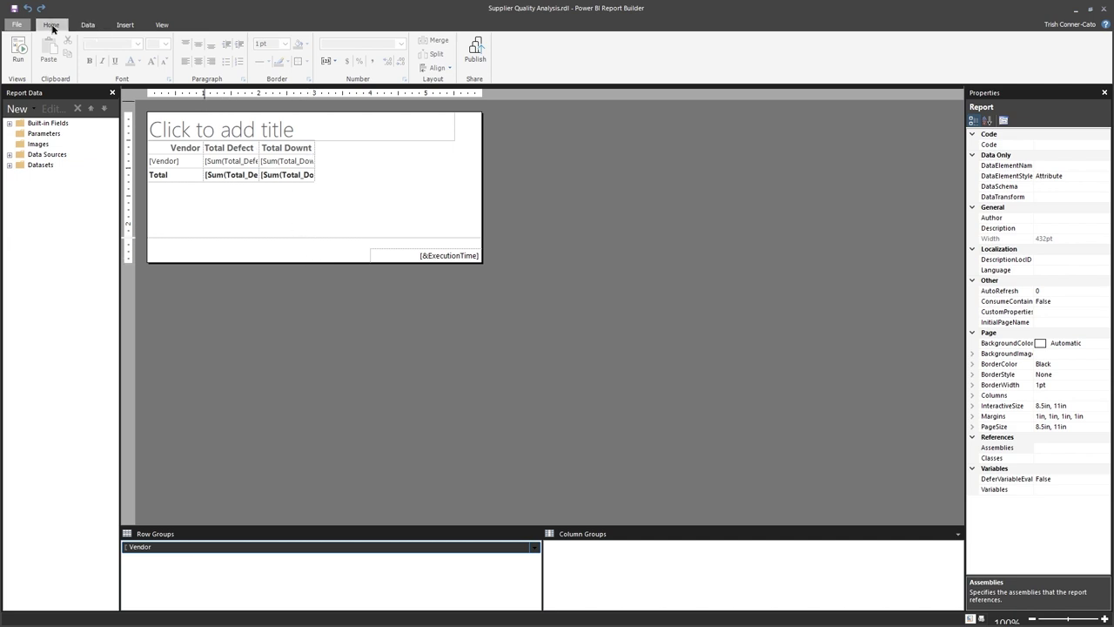
- Run the report, check its first and last pages, and return to the design view
{"action": "left_click", "coordinate": [18, 49]}
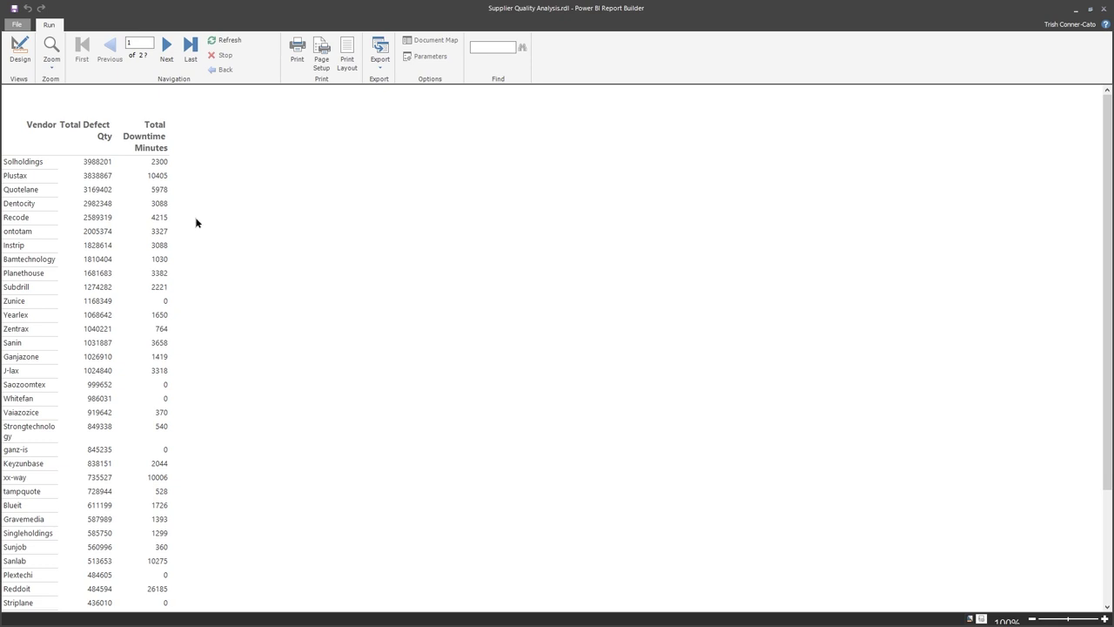
{"action": "key", "text": "ctrl+End"}
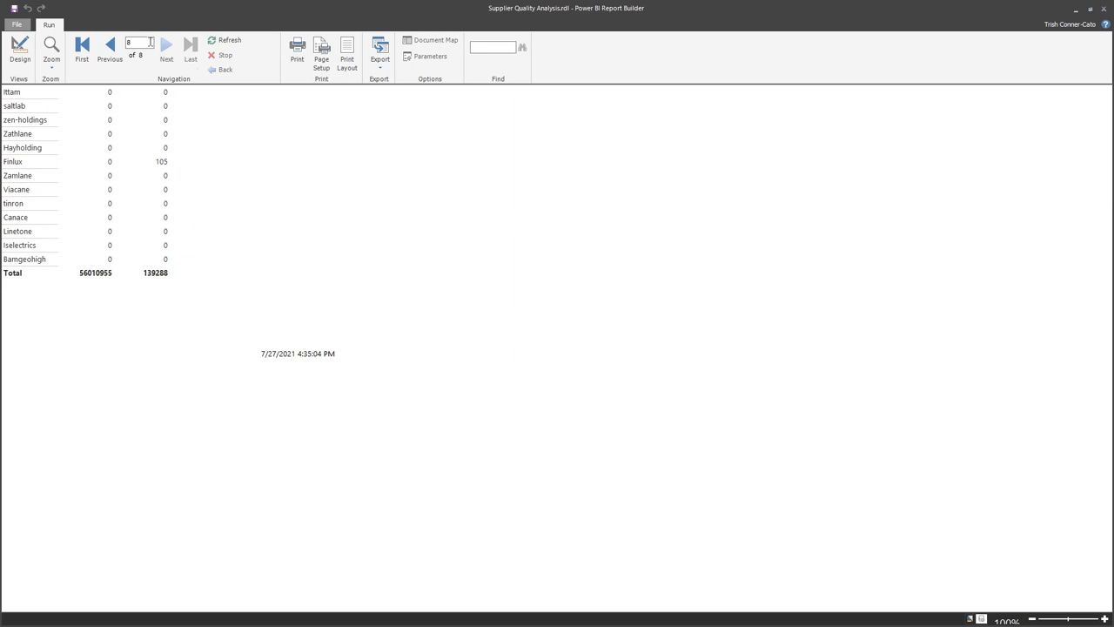
{"action": "left_click", "coordinate": [21, 48]}
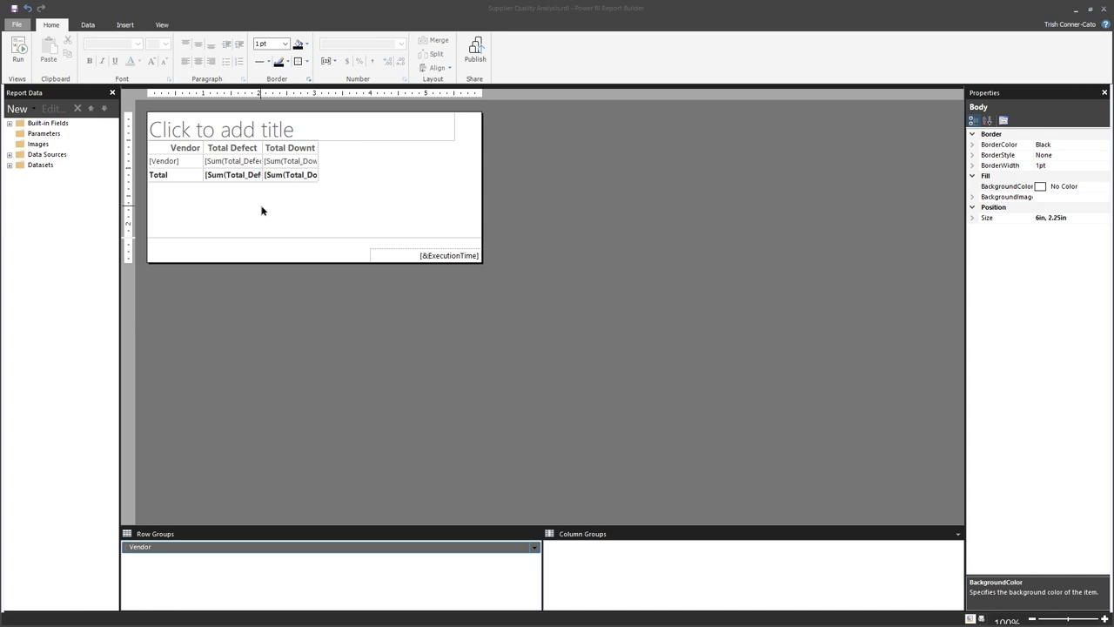
- Widen the Total Defect Qty column so that its header fits on one line
{"action": "left_click", "coordinate": [260, 145]}
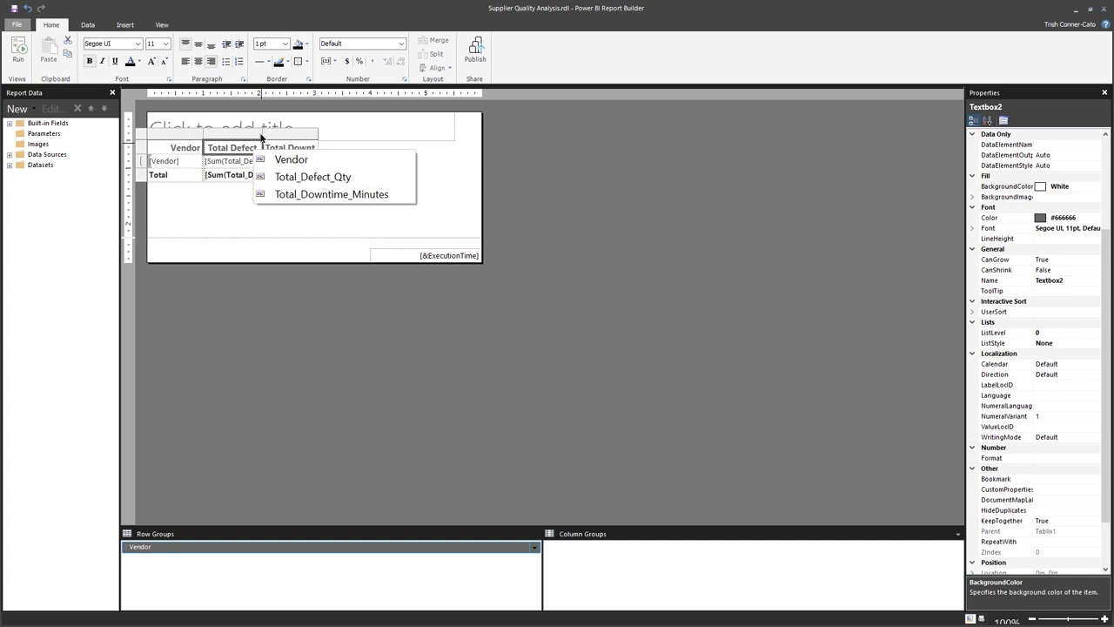
{"action": "left_click", "coordinate": [393, 233]}
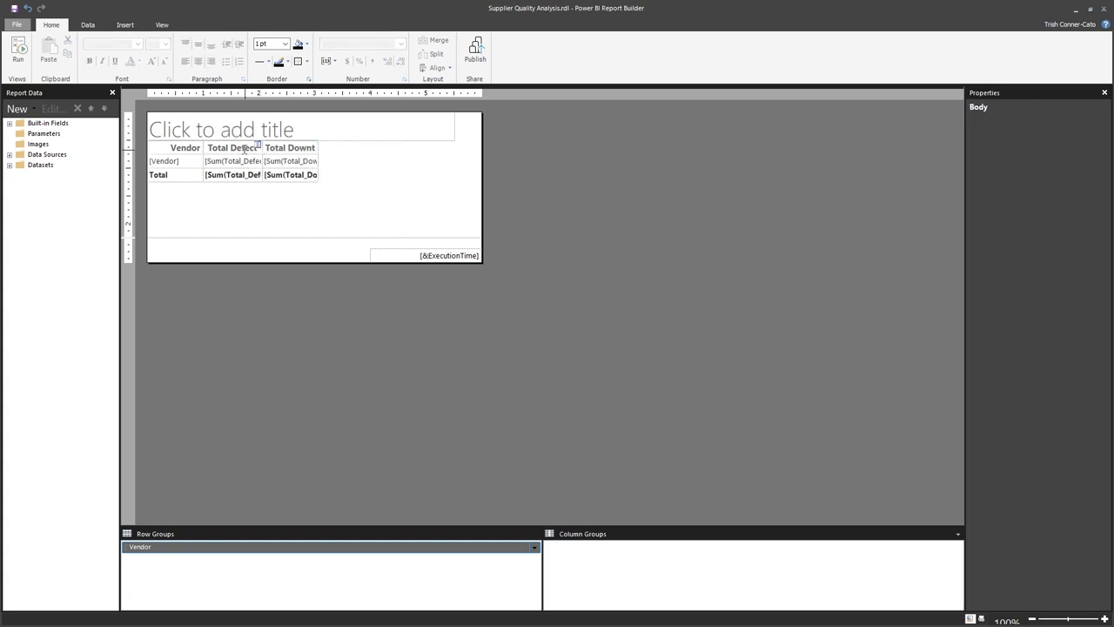
{"action": "double_click", "coordinate": [245, 149]}
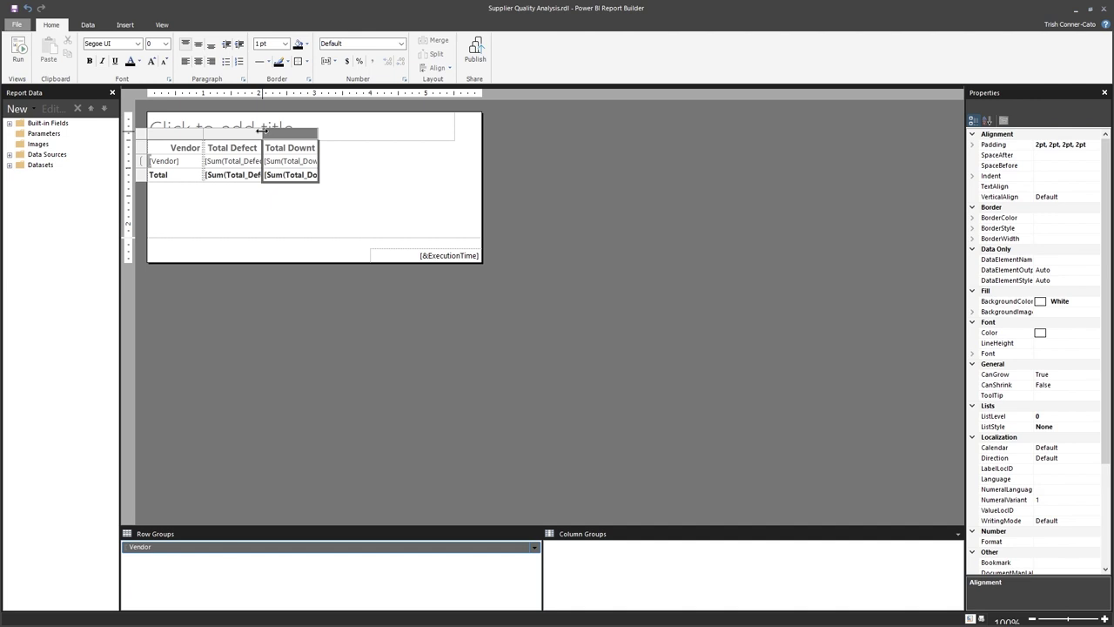
{"action": "left_click_drag", "start_coordinate": [262, 130], "coordinate": [283, 131]}
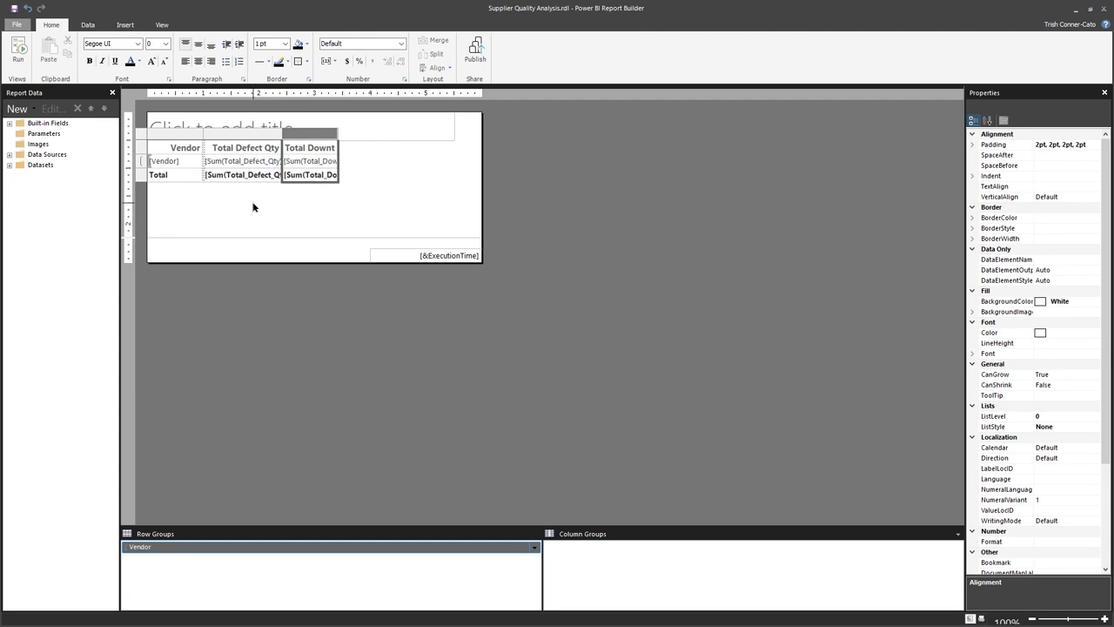
- Widen the Total Downtime Minutes column until its header just fits on one line
{"action": "left_click", "coordinate": [337, 133]}
{"action": "left_click", "coordinate": [345, 134]}
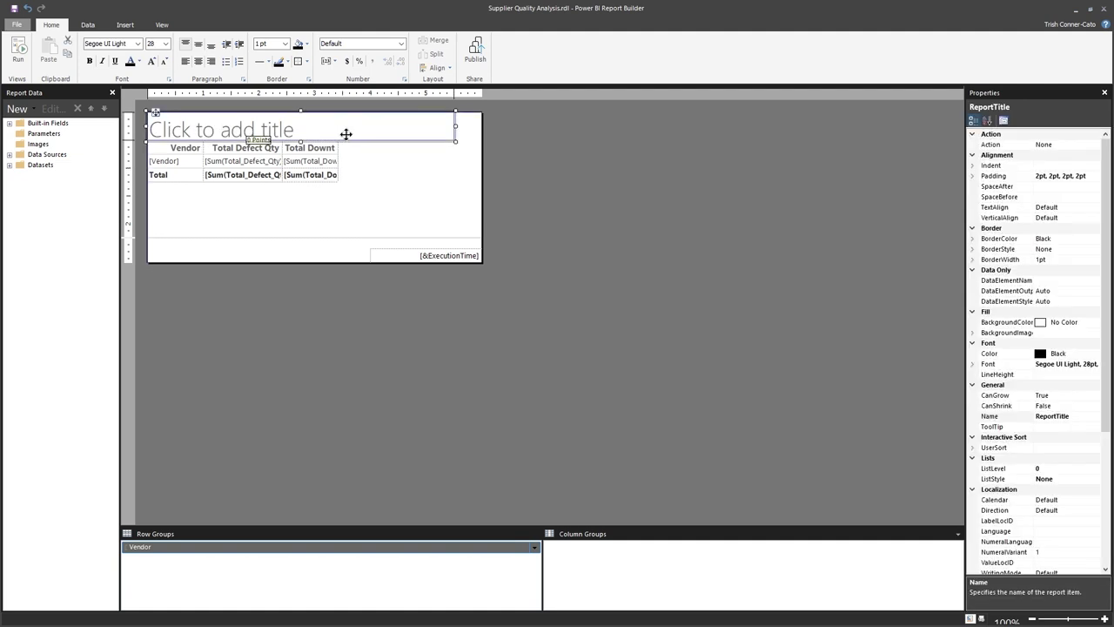
{"action": "left_click", "coordinate": [338, 134]}
{"action": "left_click", "coordinate": [326, 155]}
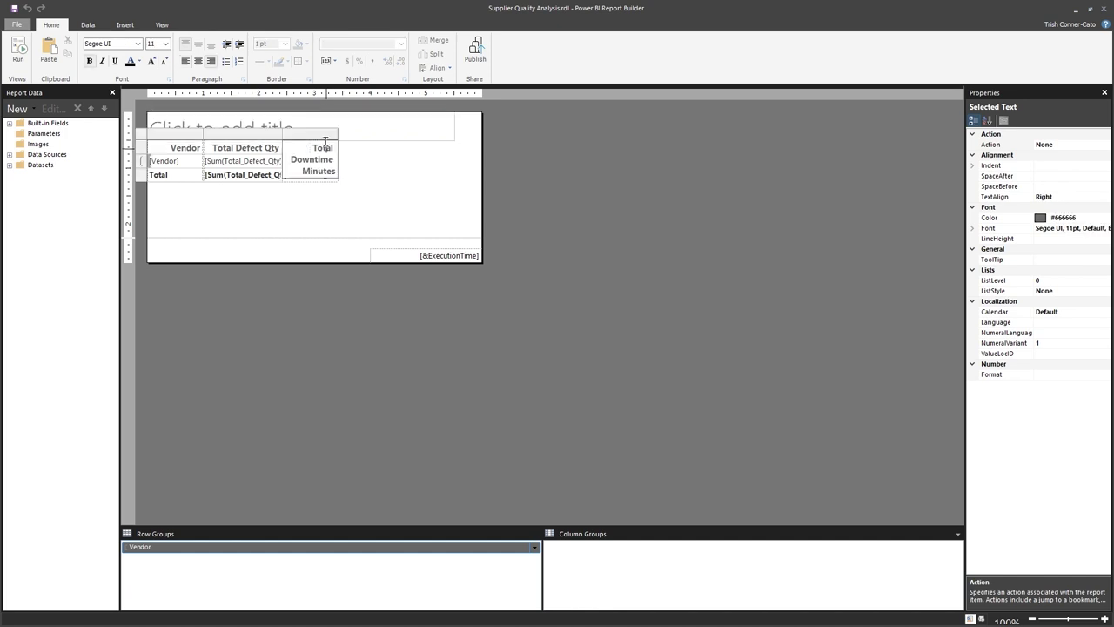
{"action": "left_click_drag", "start_coordinate": [337, 133], "coordinate": [404, 134]}
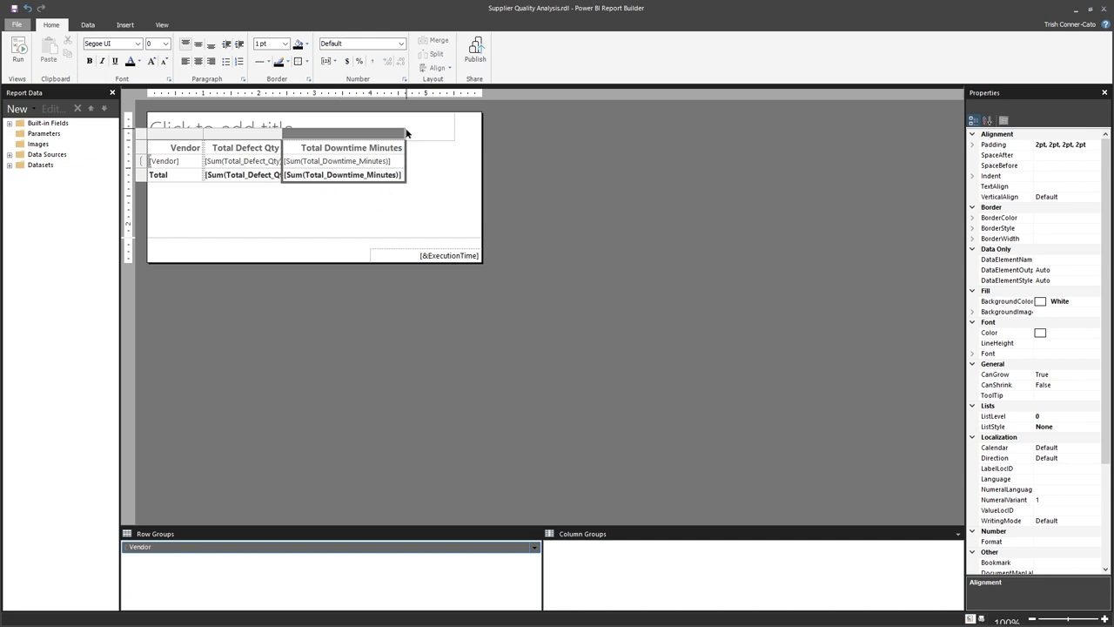
{"action": "left_click_drag", "start_coordinate": [401, 132], "coordinate": [391, 131]}
{"action": "left_click", "coordinate": [322, 225]}
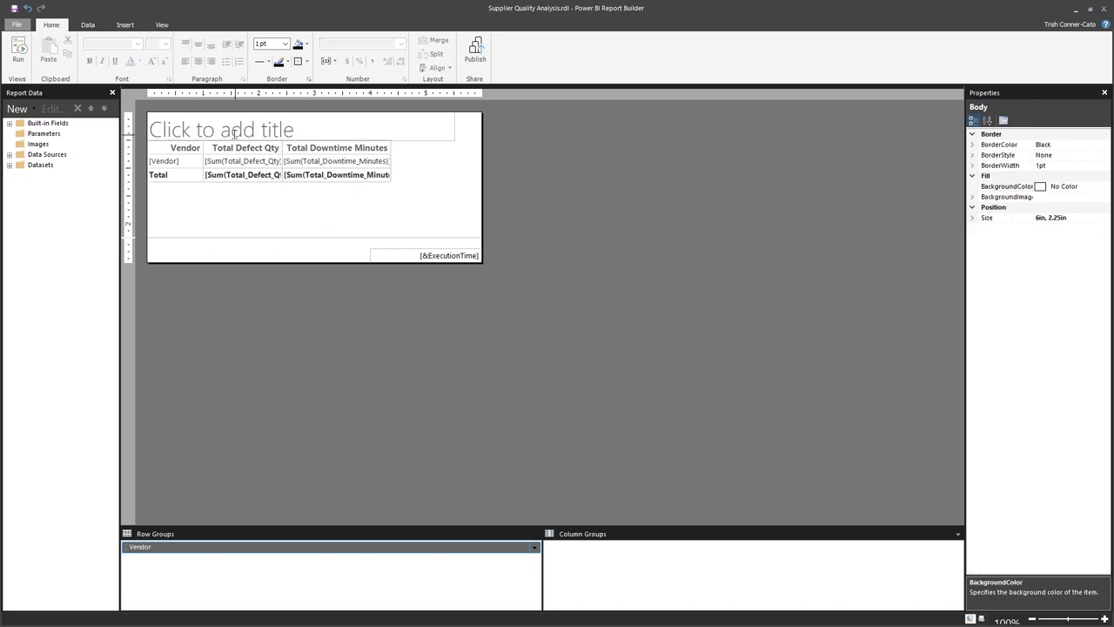
- Delete the placeholder title text box above the table
{"action": "left_click", "coordinate": [170, 128]}
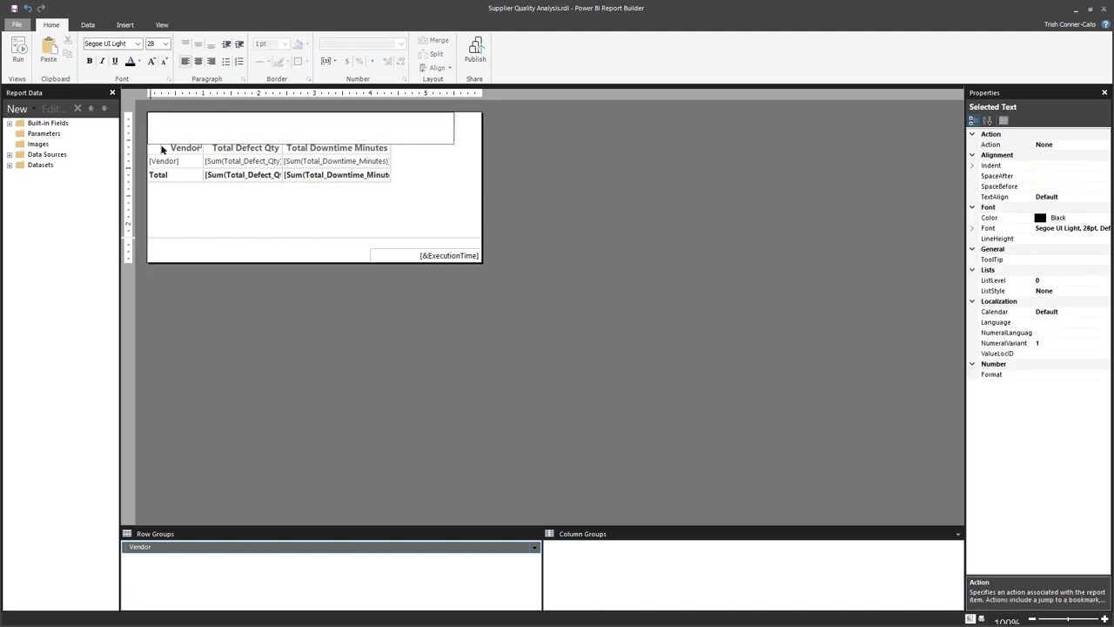
{"action": "left_click", "coordinate": [461, 199]}
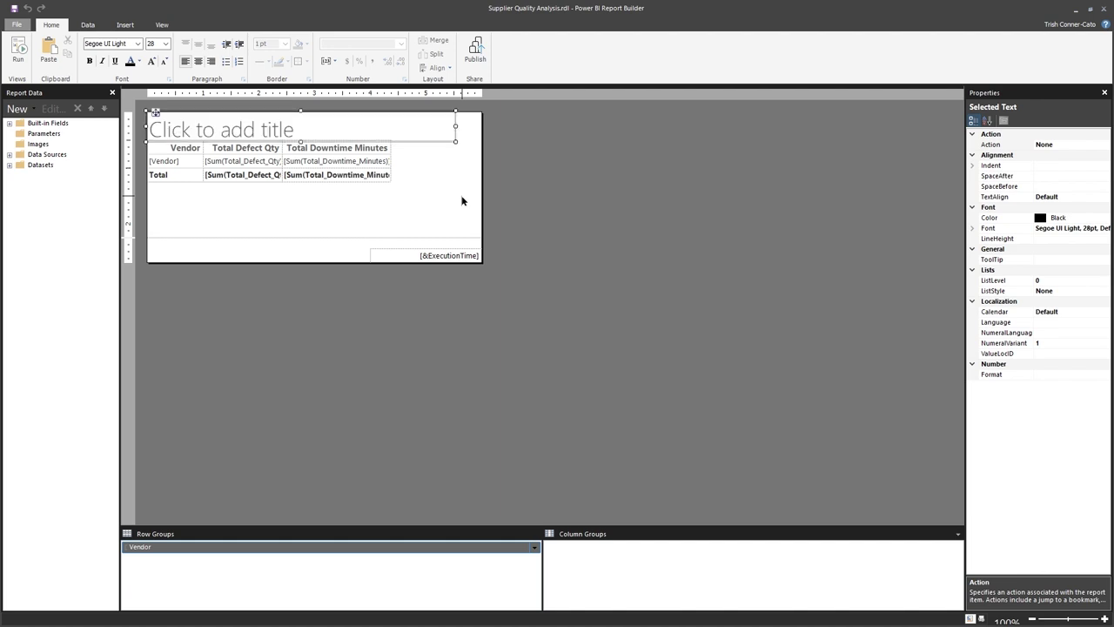
{"action": "left_click", "coordinate": [199, 134]}
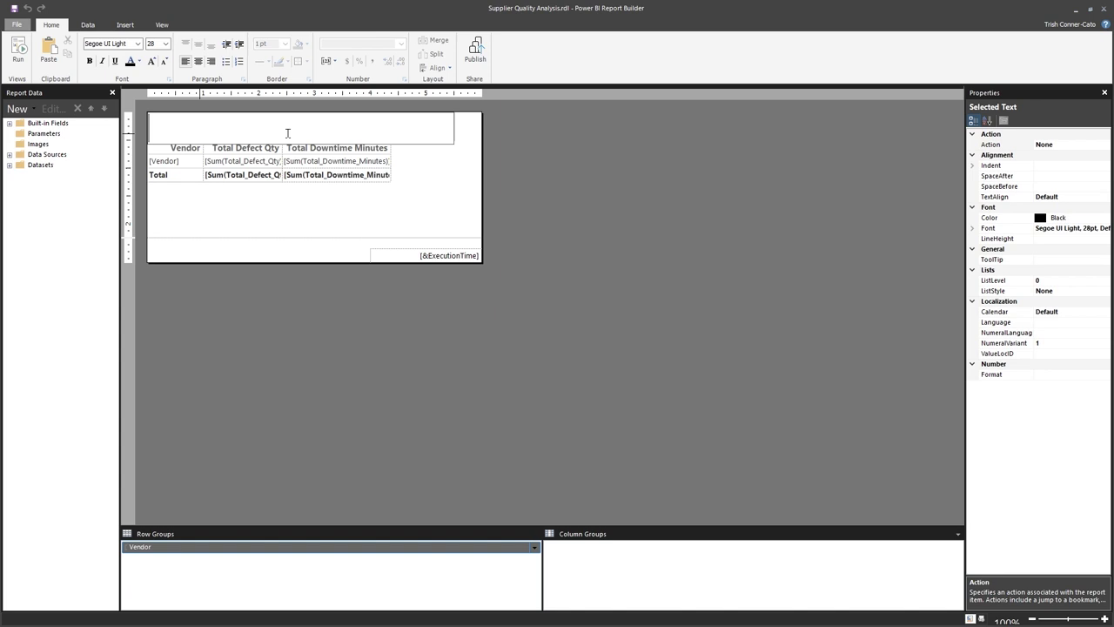
{"action": "left_click", "coordinate": [454, 137]}
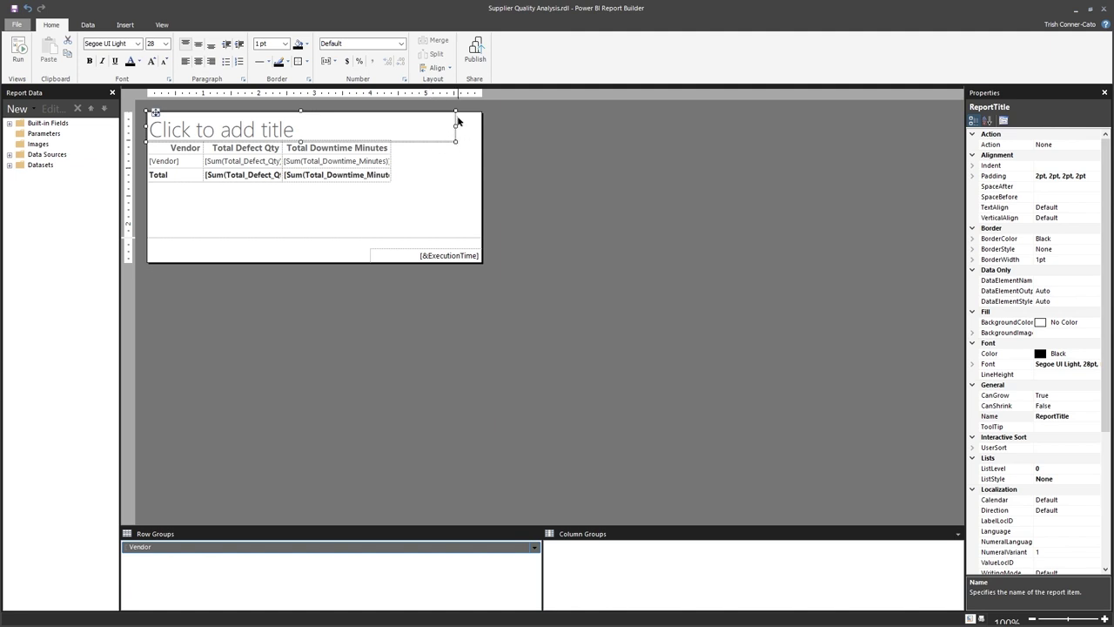
{"action": "left_click", "coordinate": [433, 186]}
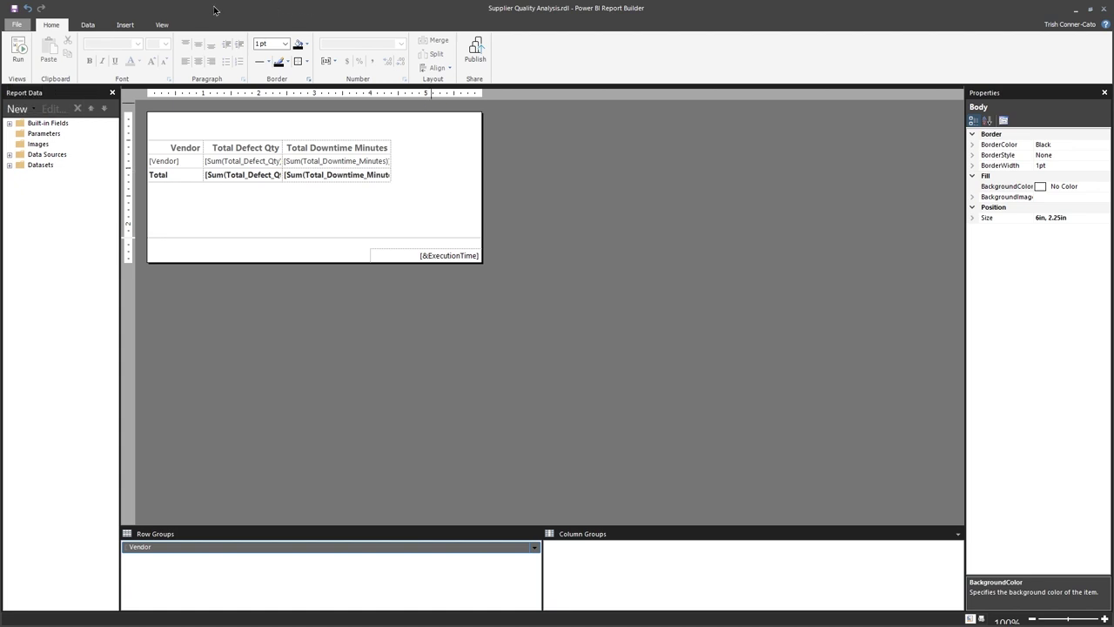
- Draw a text box above the table, spanning its width, with the text "Total Defects and Downtime Minutes per Vendor"
{"action": "left_click", "coordinate": [125, 26]}
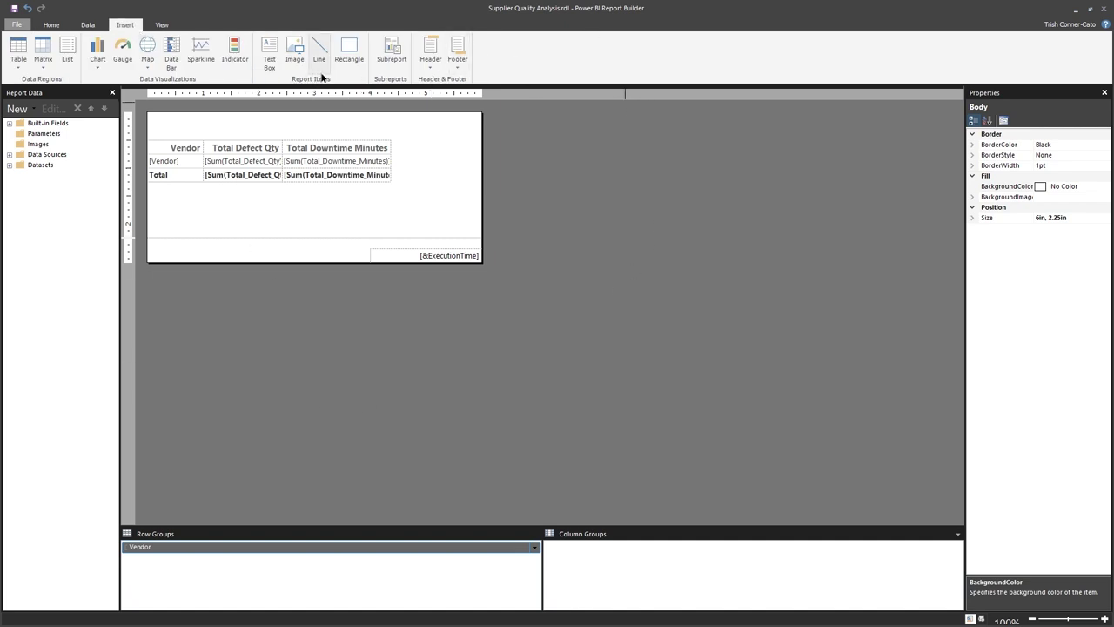
{"action": "left_click", "coordinate": [266, 66]}
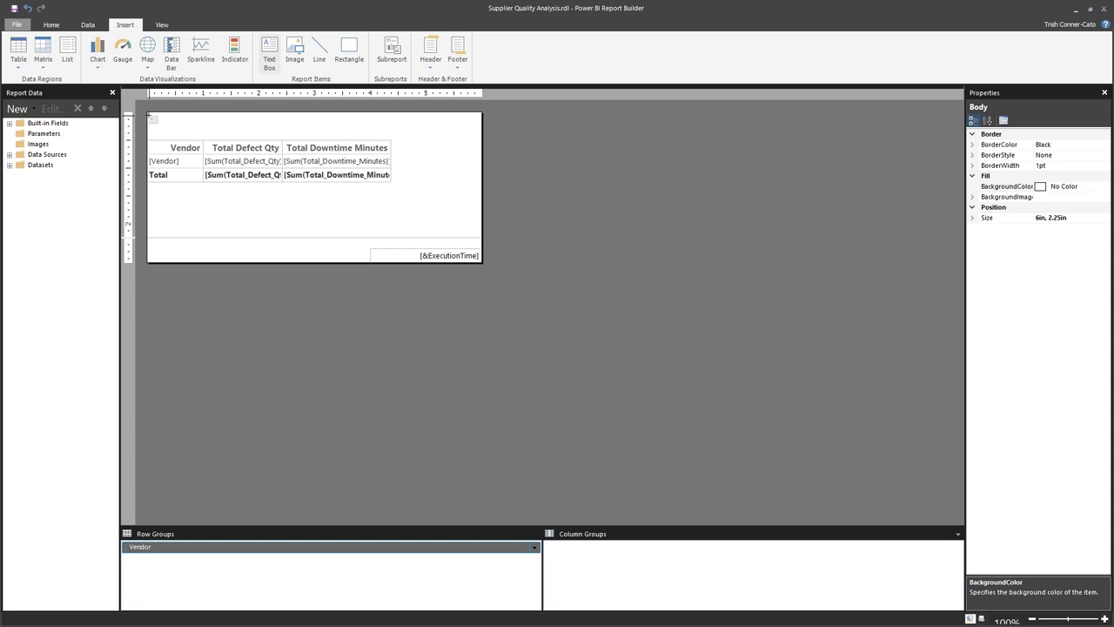
{"action": "left_click_drag", "start_coordinate": [148, 114], "coordinate": [386, 136]}
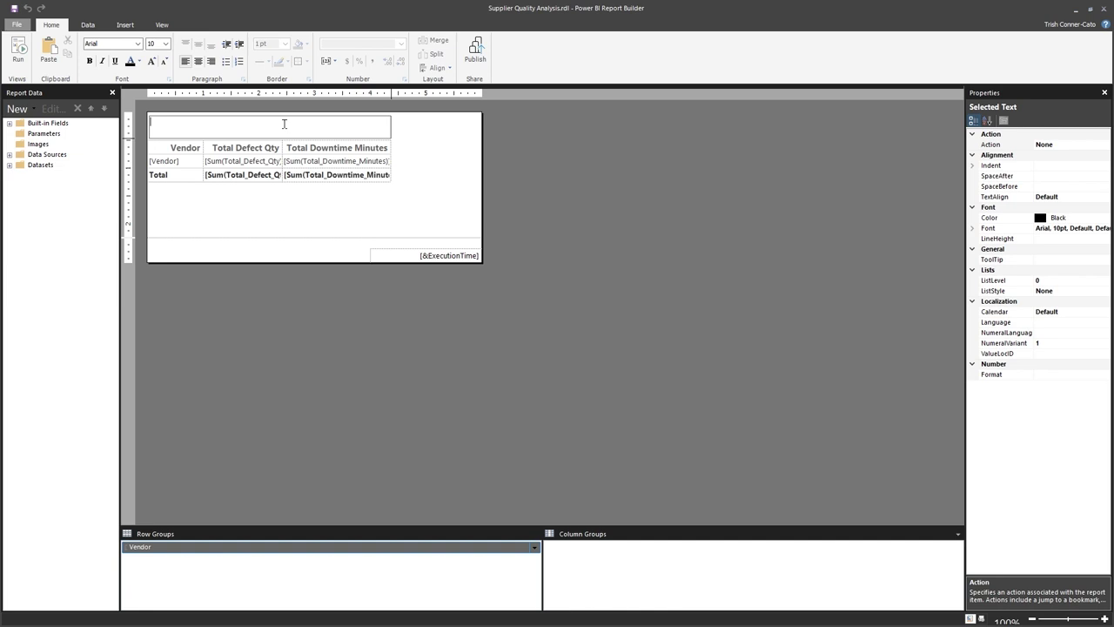
{"action": "type", "text": "Total Defects and Downtime Minutes"}
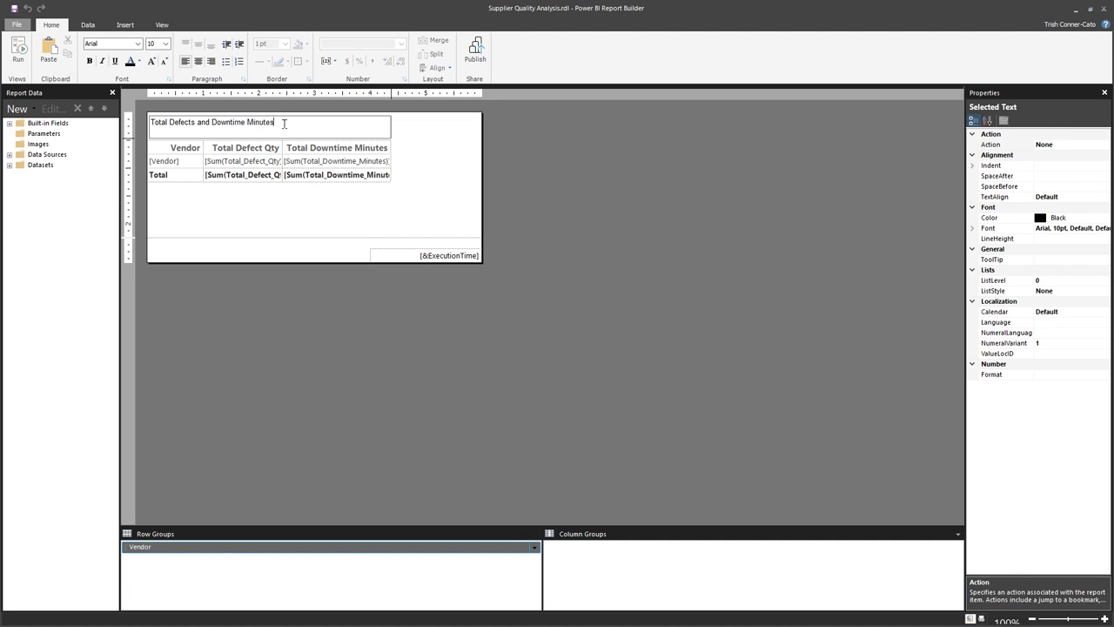
{"action": "type", "text": " per Vendor"}
- Increase the font size of the whole title text to 14 pt and deselect the text box
{"action": "left_click_drag", "start_coordinate": [326, 121], "coordinate": [151, 128]}
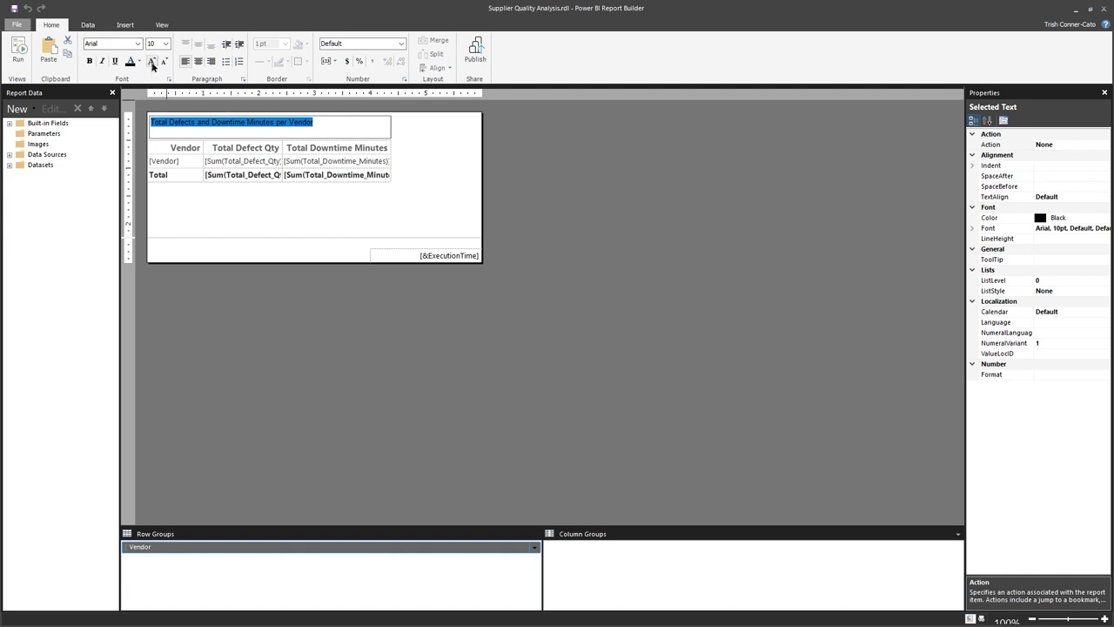
{"action": "left_click", "coordinate": [152, 62]}
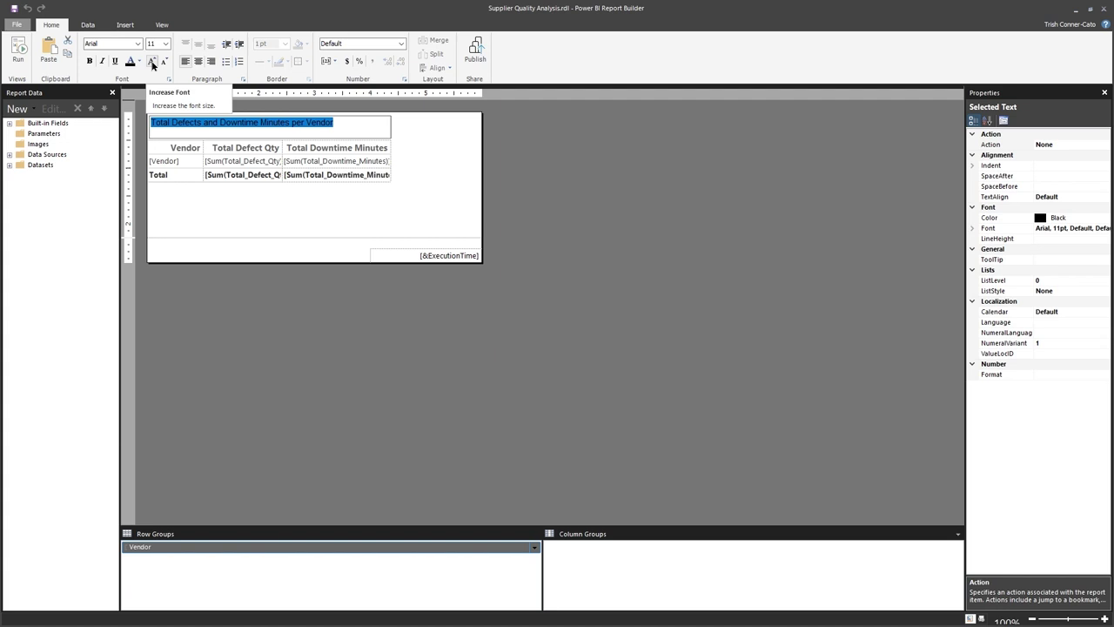
{"action": "left_click", "coordinate": [152, 62]}
{"action": "left_click", "coordinate": [153, 62]}
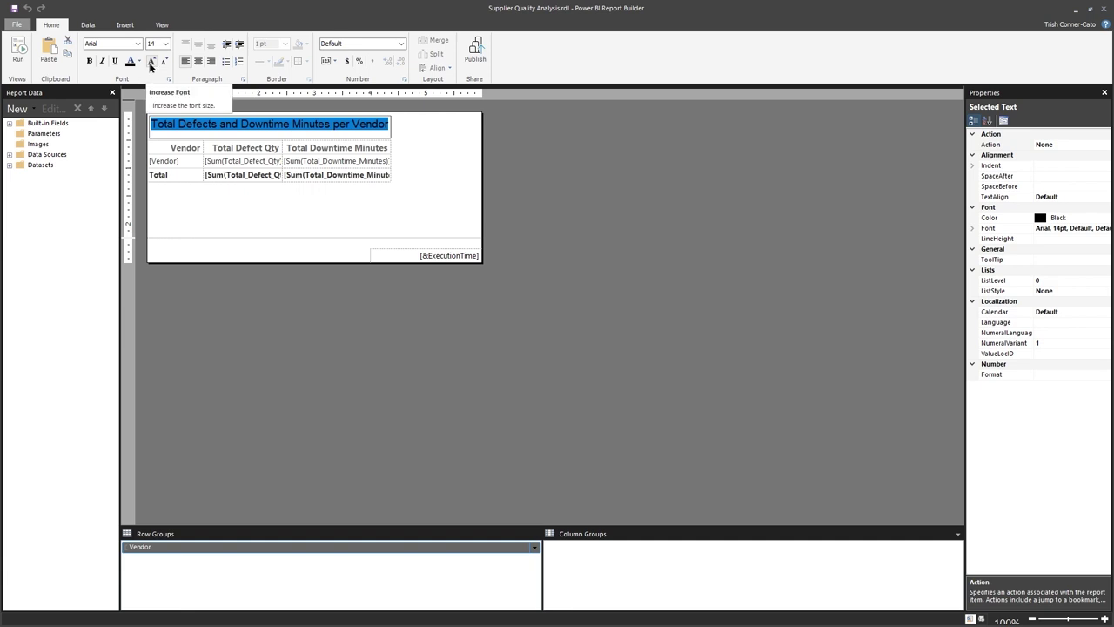
{"action": "left_click", "coordinate": [287, 215]}
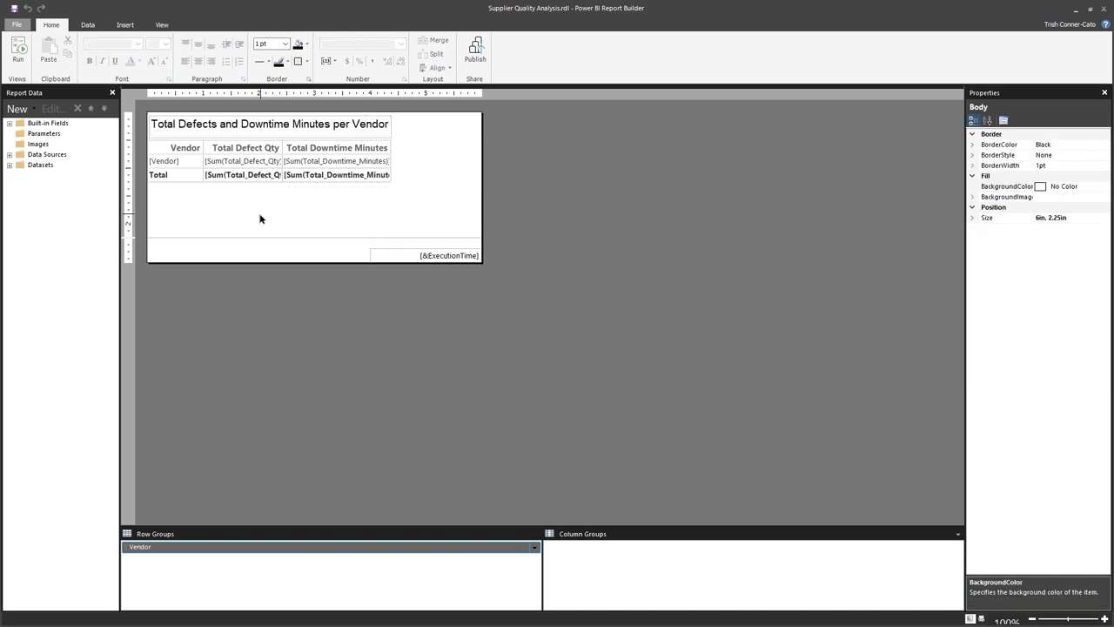
- Set the title text box's RepeatWith property to Tablix1, save the report and deselect the text box
{"action": "left_click", "coordinate": [390, 137]}
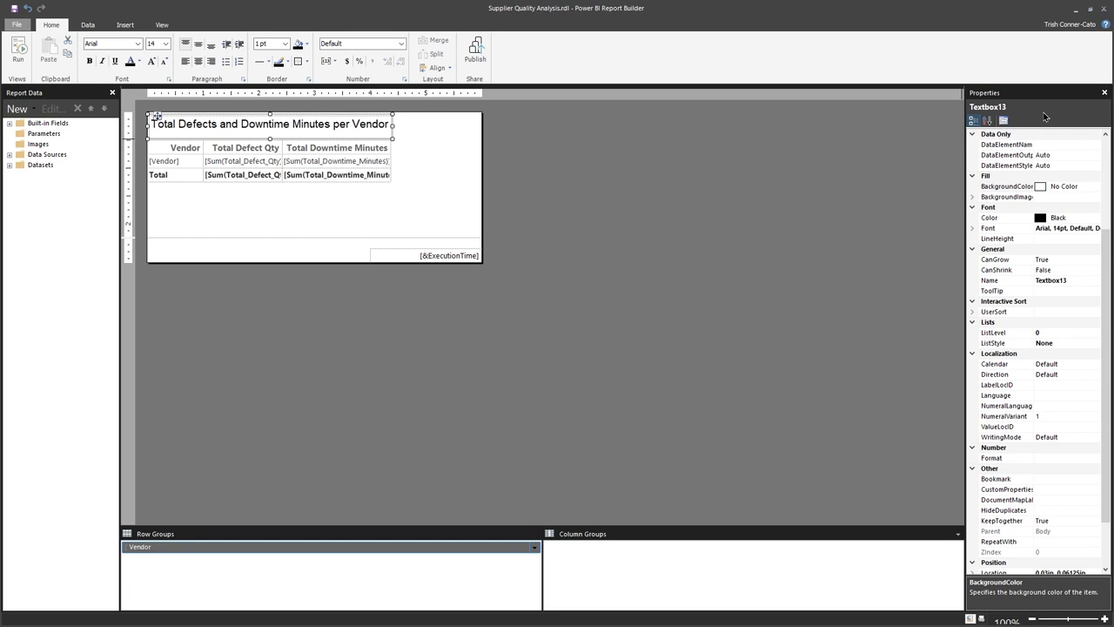
{"action": "key", "text": "alt+i"}
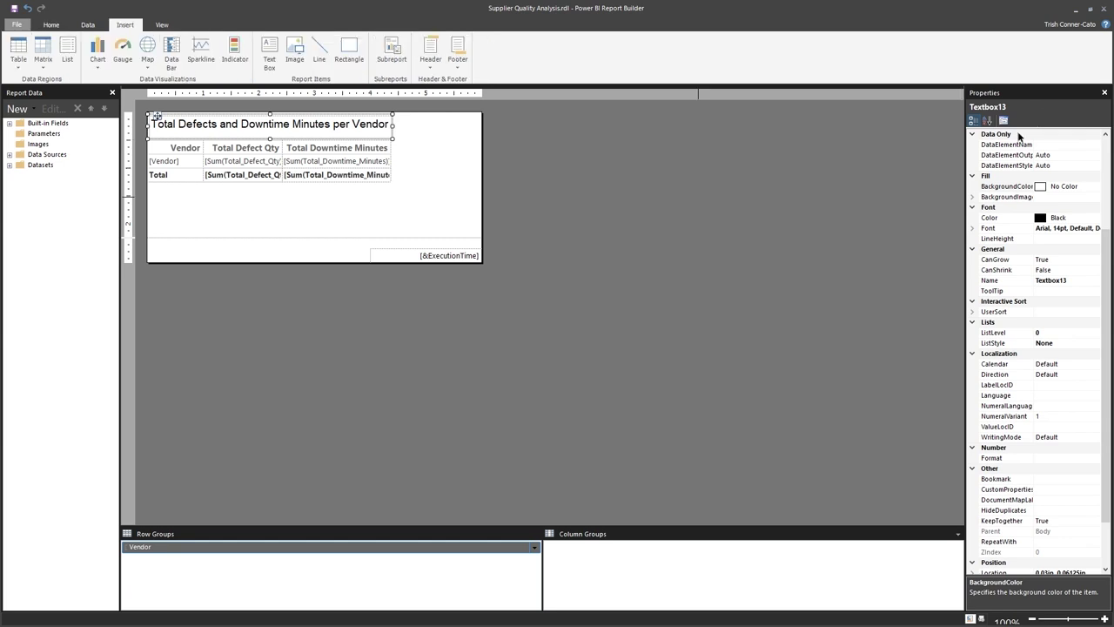
{"action": "left_click", "coordinate": [166, 26]}
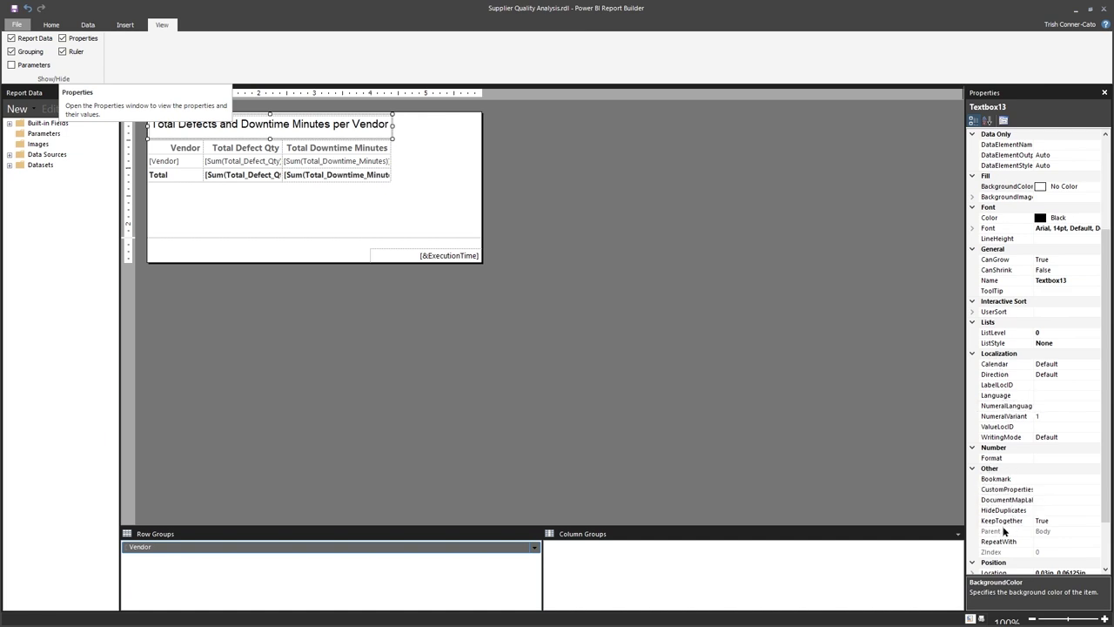
{"action": "left_click", "coordinate": [1039, 543]}
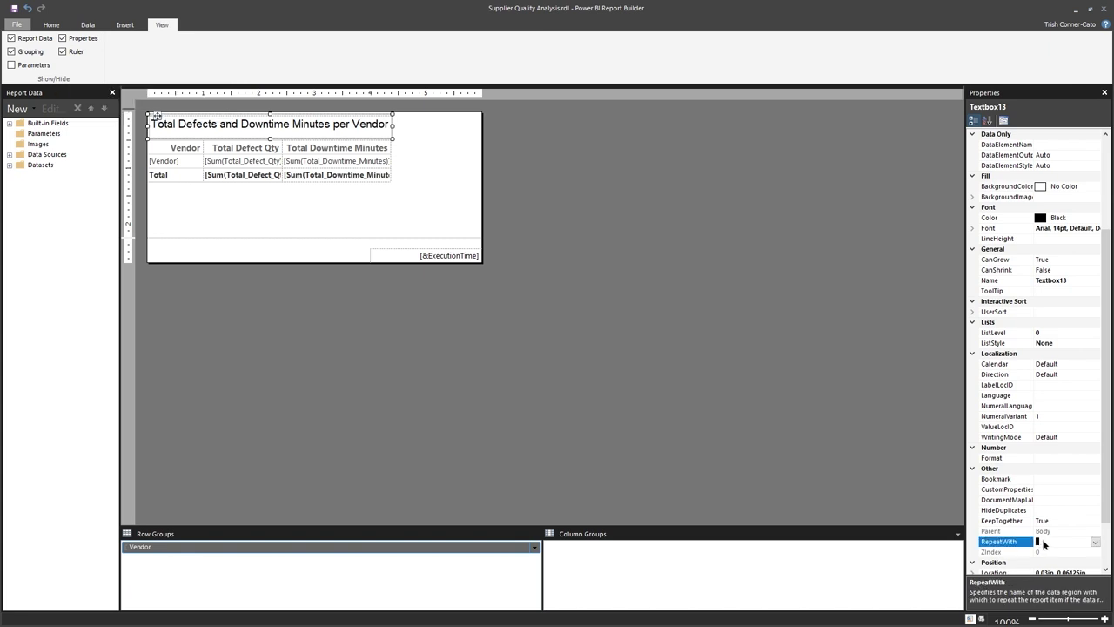
{"action": "left_click", "coordinate": [1096, 542]}
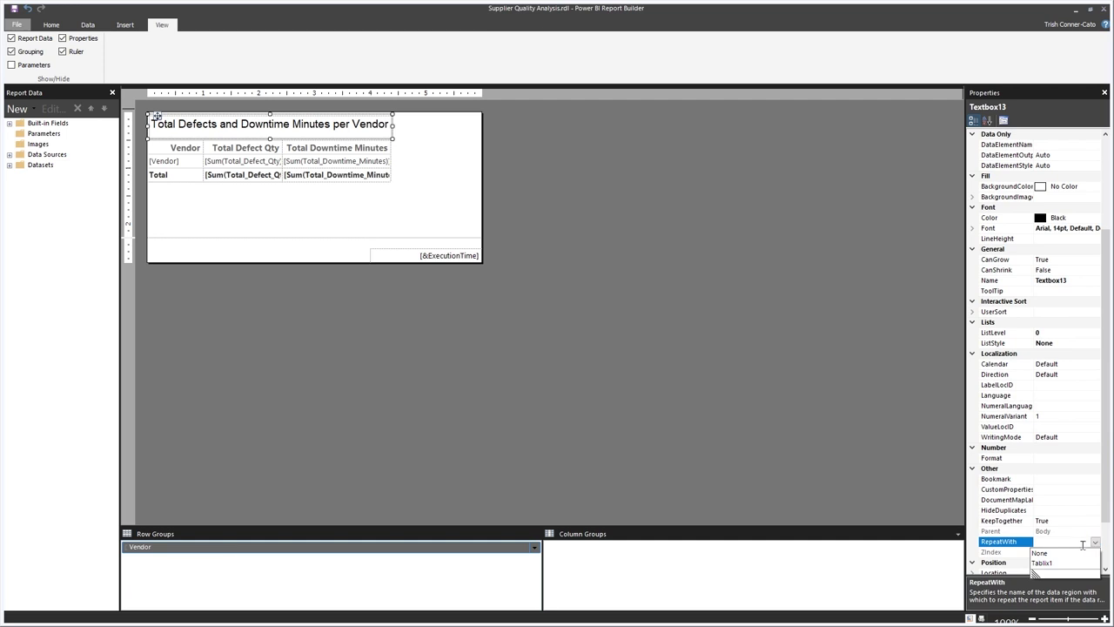
{"action": "left_click", "coordinate": [1041, 563]}
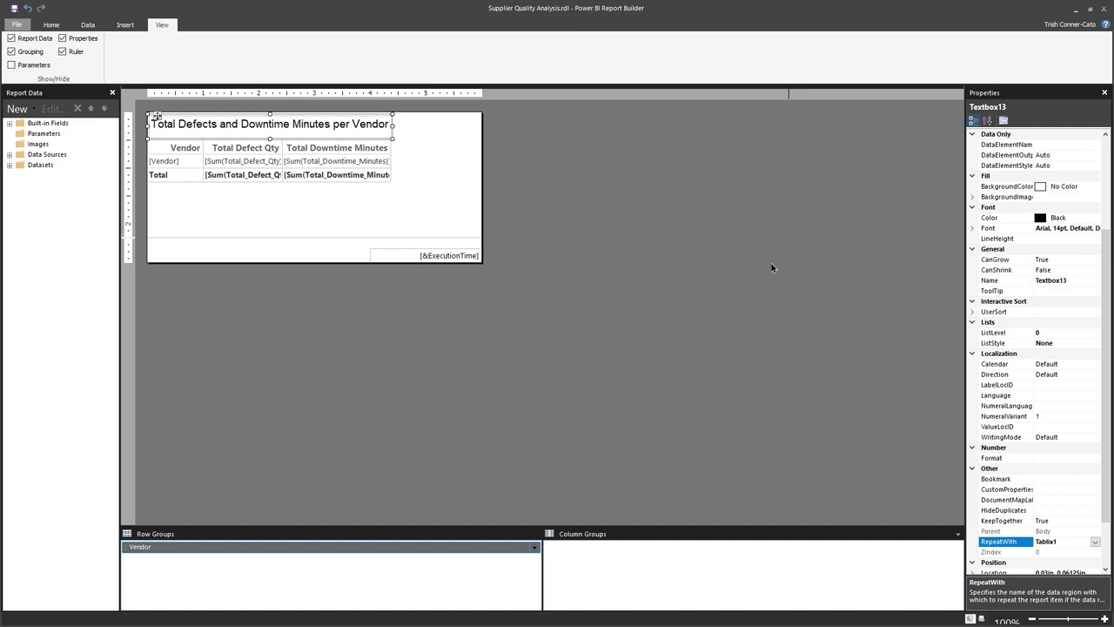
{"action": "left_click", "coordinate": [14, 8]}
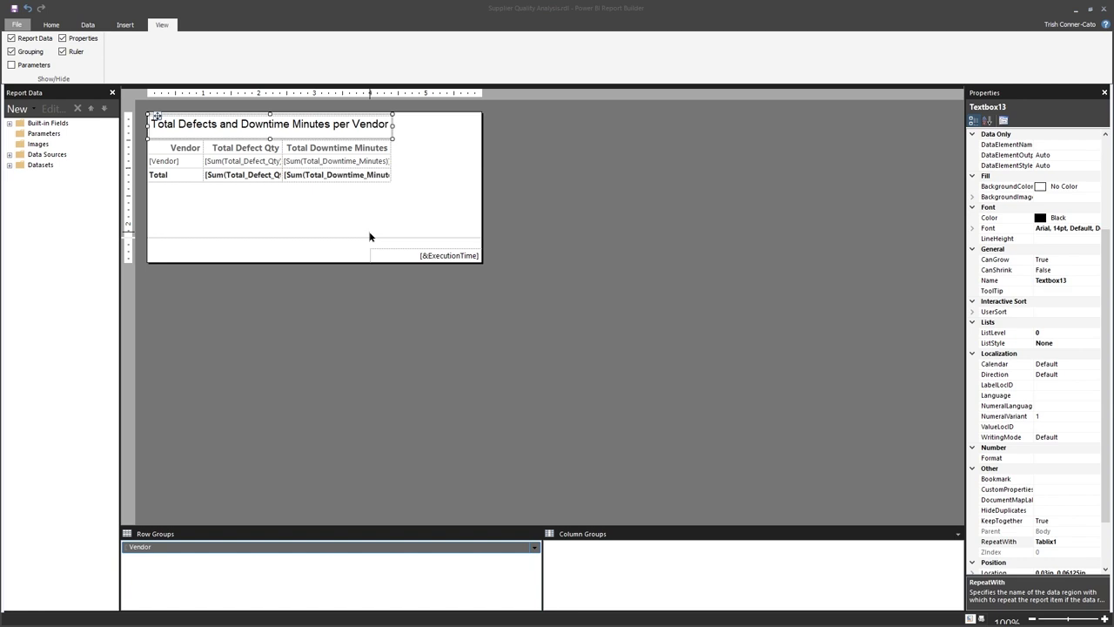
{"action": "left_click", "coordinate": [265, 204]}
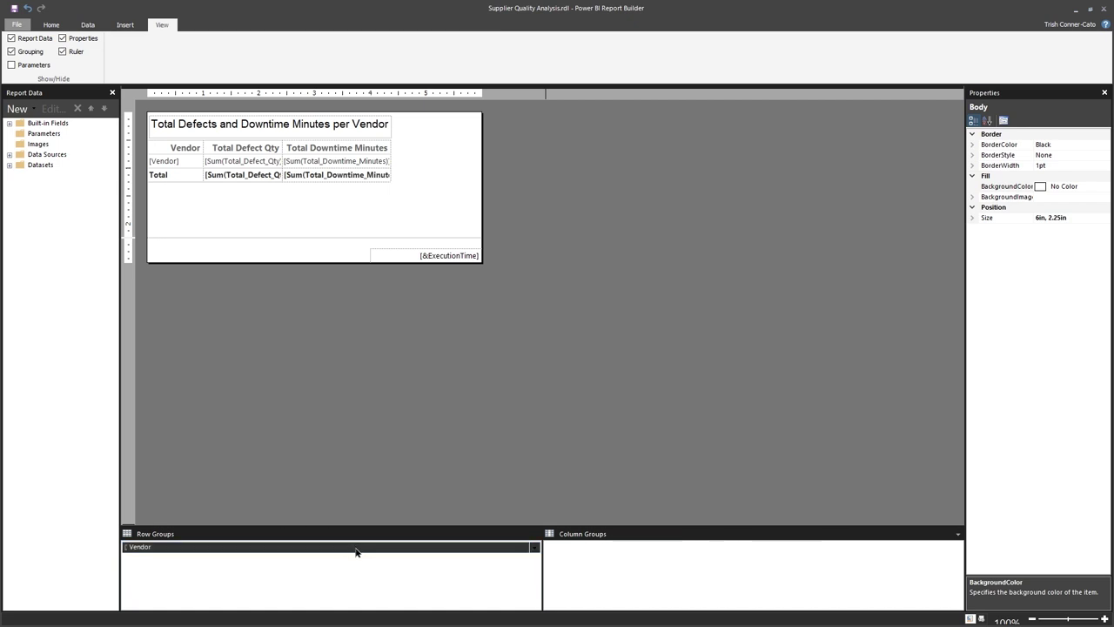
- Turn on Advanced Mode for the row and column groups
{"action": "left_click", "coordinate": [10, 52]}
{"action": "left_click", "coordinate": [12, 54]}
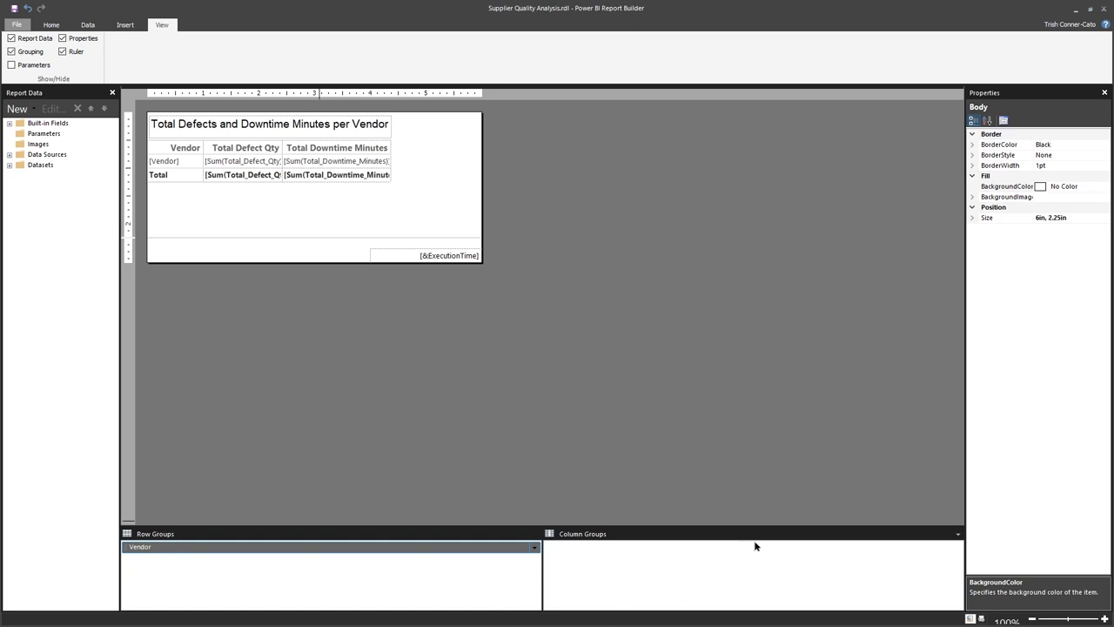
{"action": "left_click", "coordinate": [958, 536]}
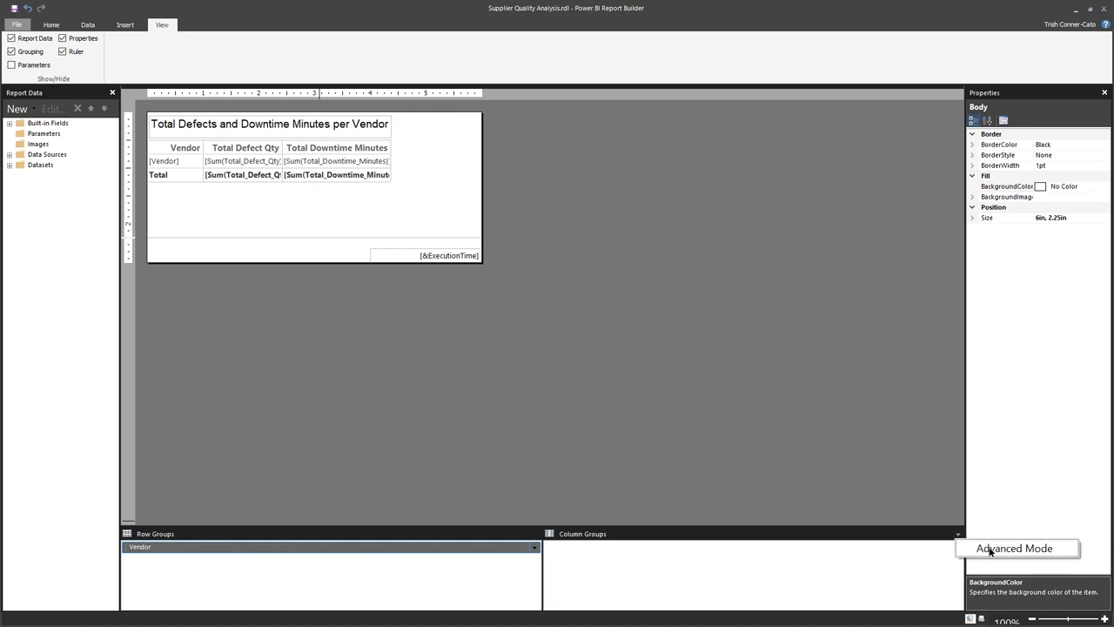
{"action": "left_click", "coordinate": [990, 549]}
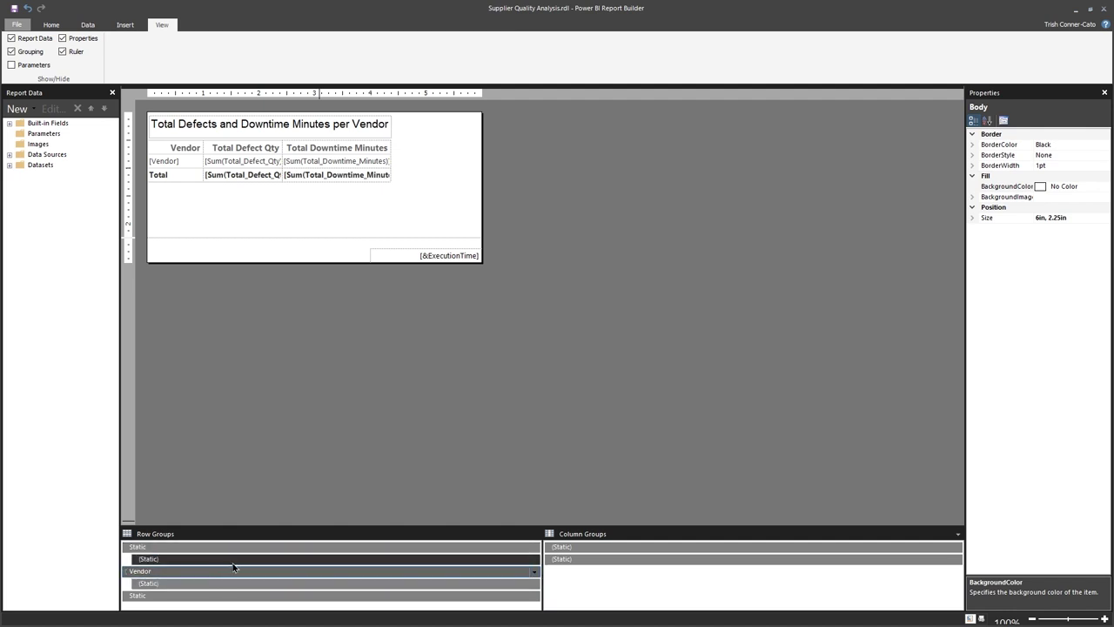
- Set FixedData to True for the first static member in the row groups
{"action": "left_click", "coordinate": [148, 546]}
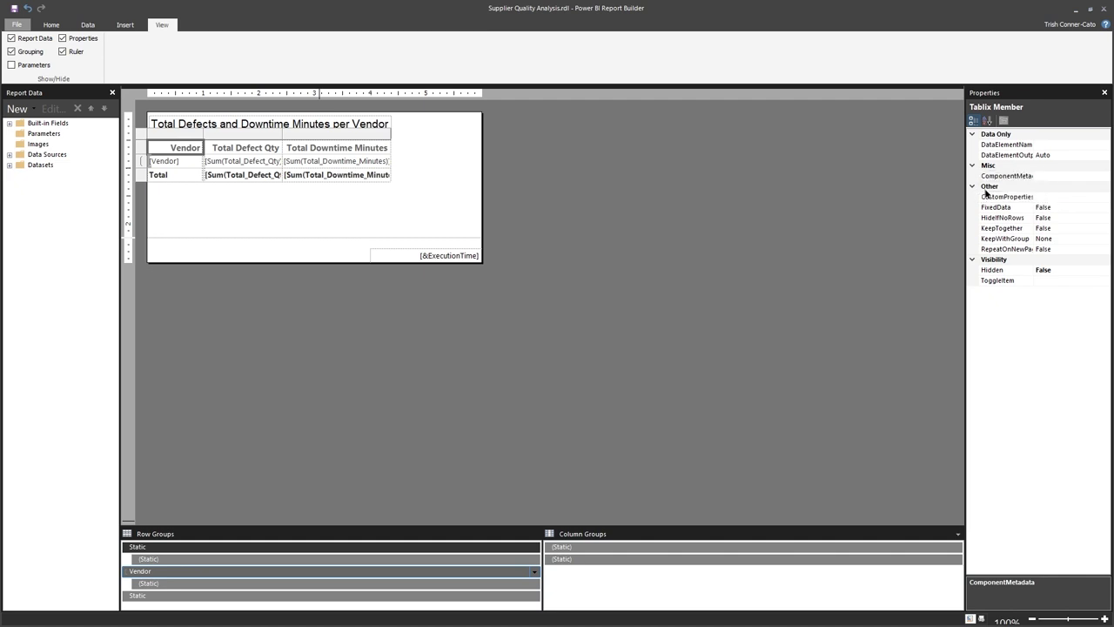
{"action": "left_click", "coordinate": [1048, 212]}
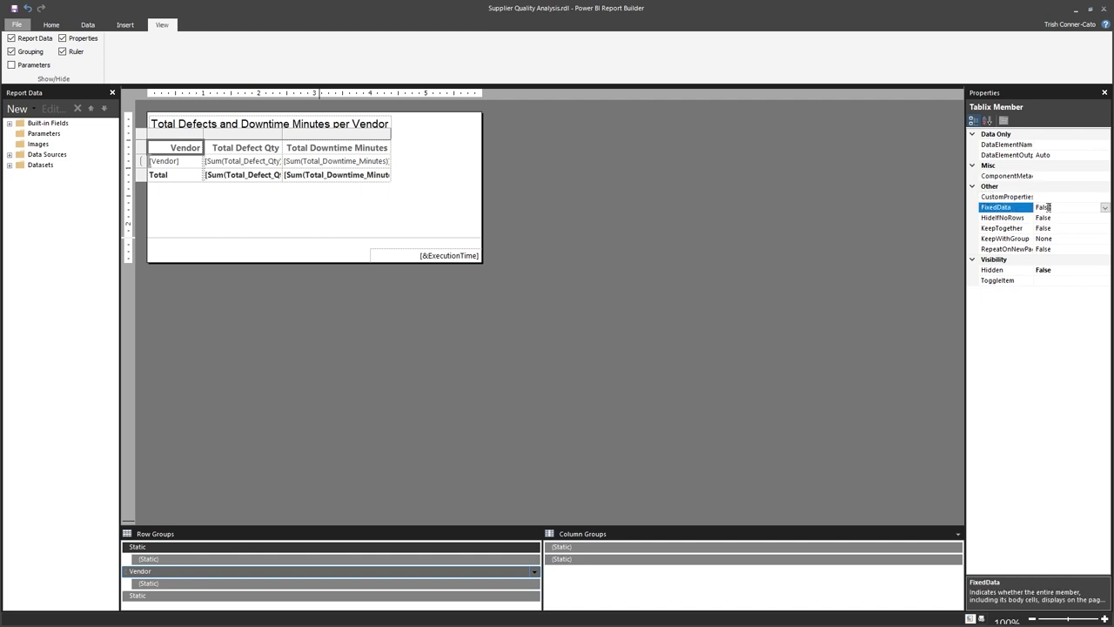
{"action": "left_click", "coordinate": [1103, 209]}
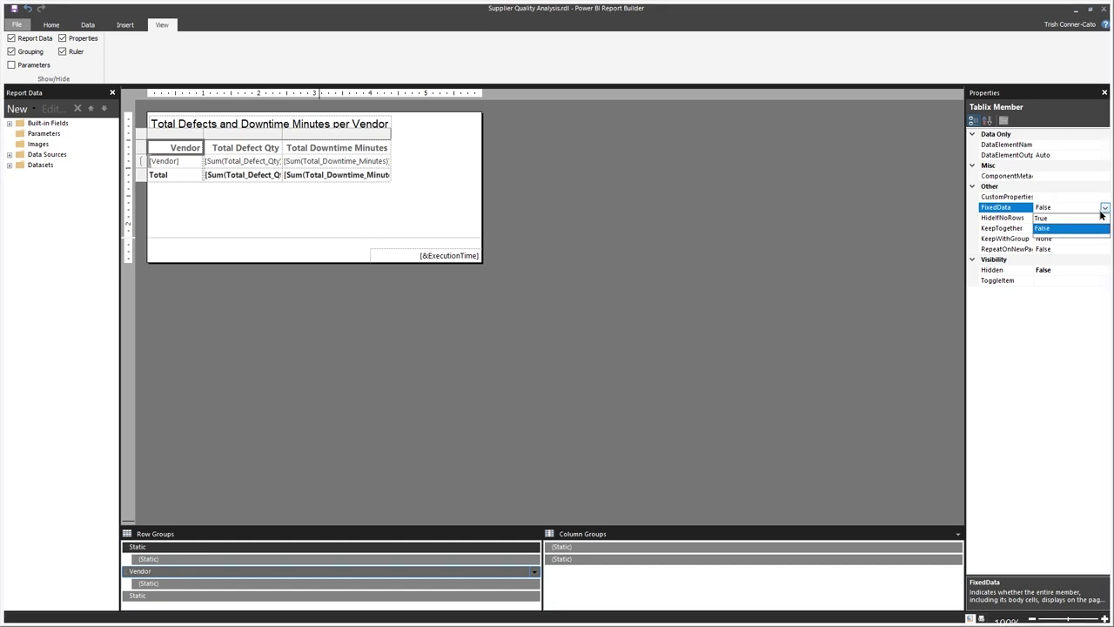
{"action": "left_click", "coordinate": [1056, 218]}
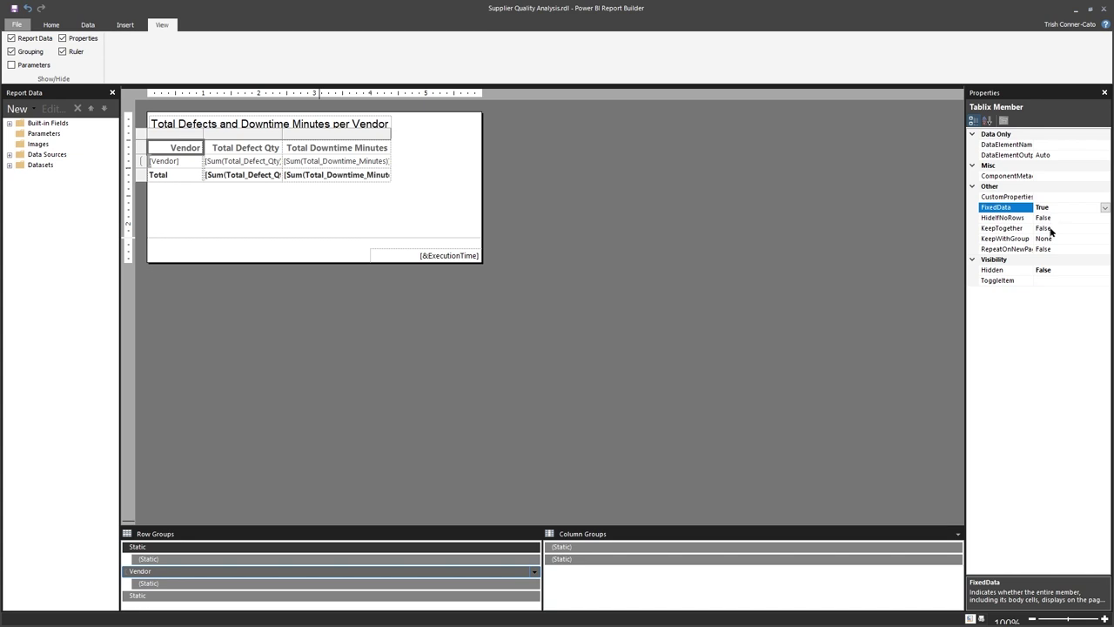
- Set KeepTogether to True for the first static row member
{"action": "left_click", "coordinate": [1051, 229]}
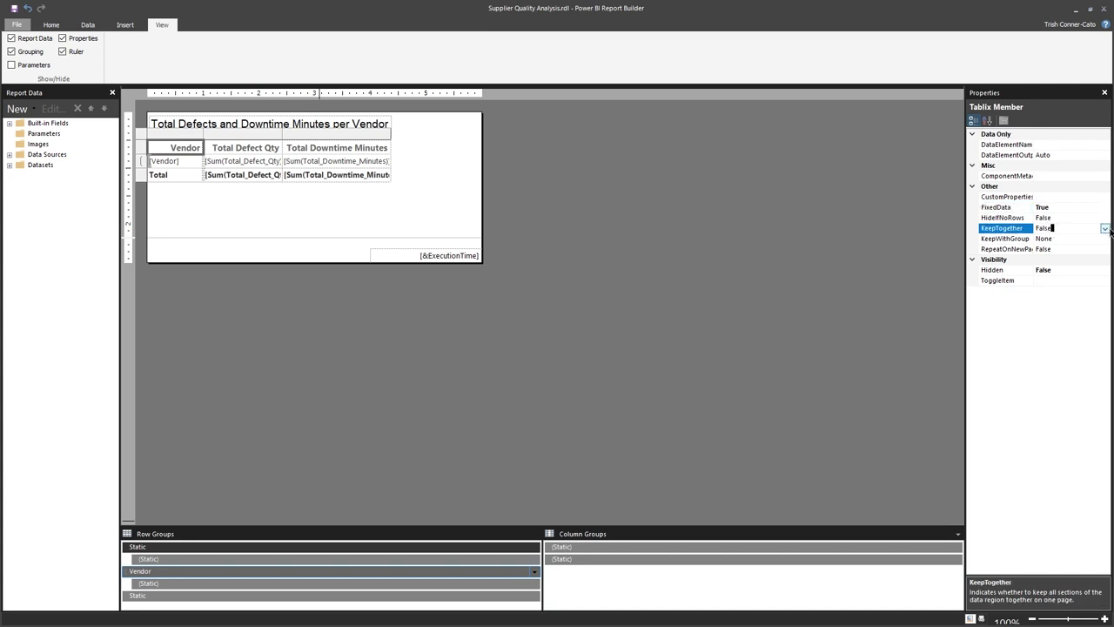
{"action": "left_click", "coordinate": [1104, 228]}
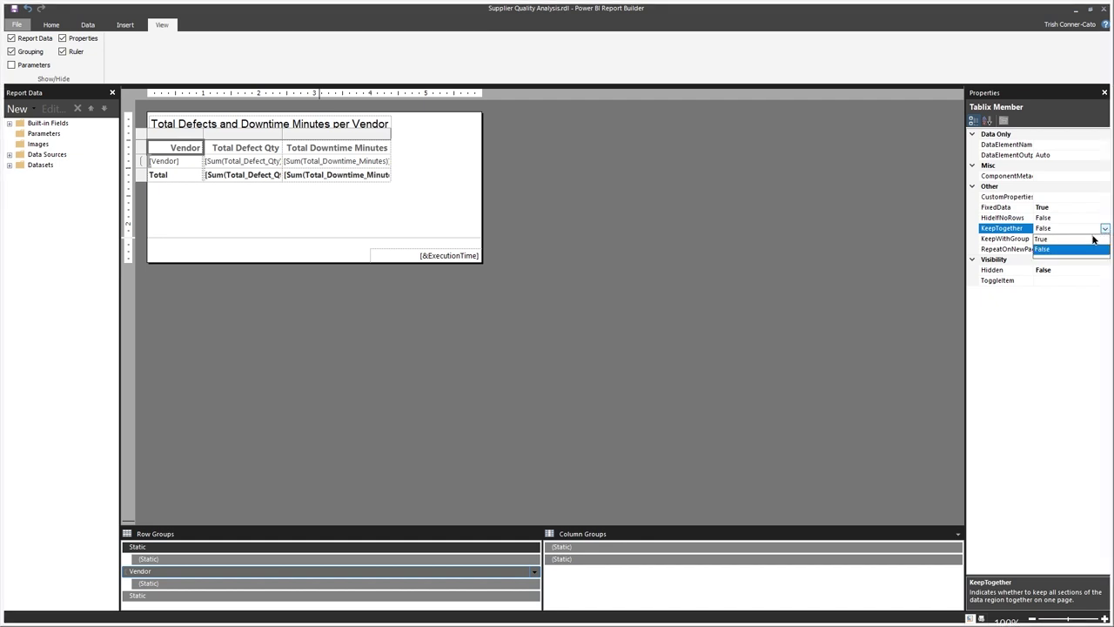
{"action": "left_click", "coordinate": [1047, 242]}
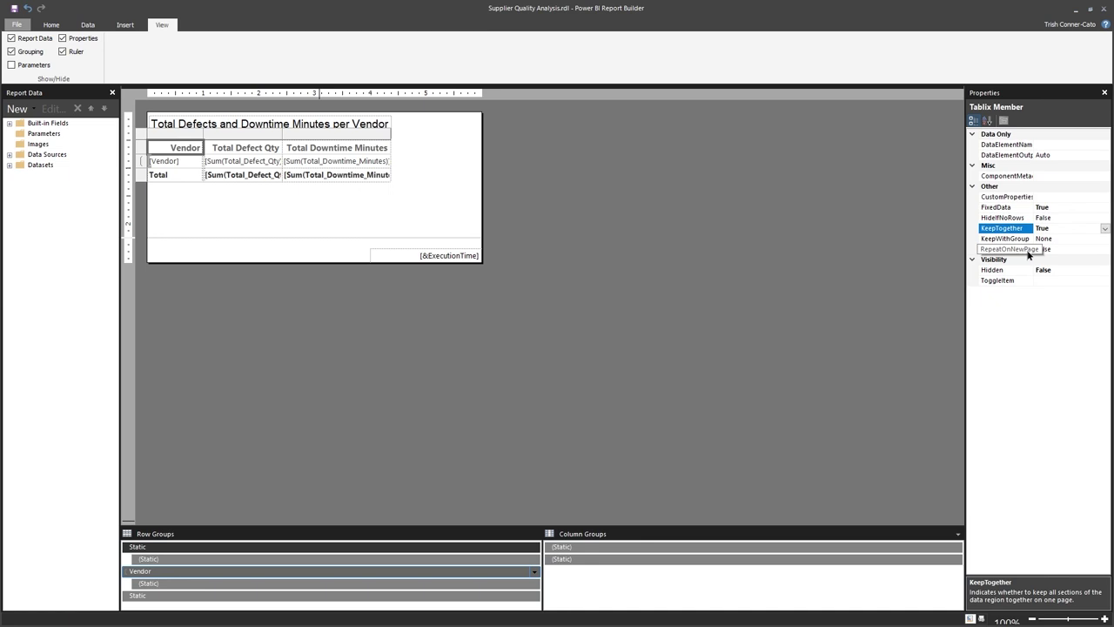
- Set RepeatOnNewPage to True for the first static row member
{"action": "left_click", "coordinate": [1064, 251]}
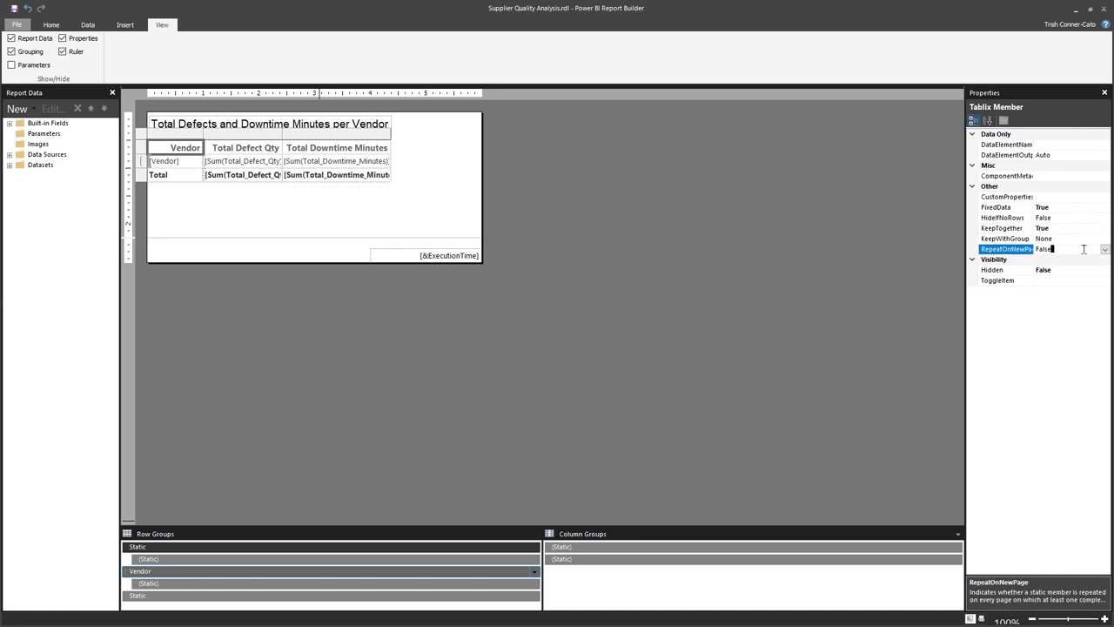
{"action": "left_click", "coordinate": [1105, 250]}
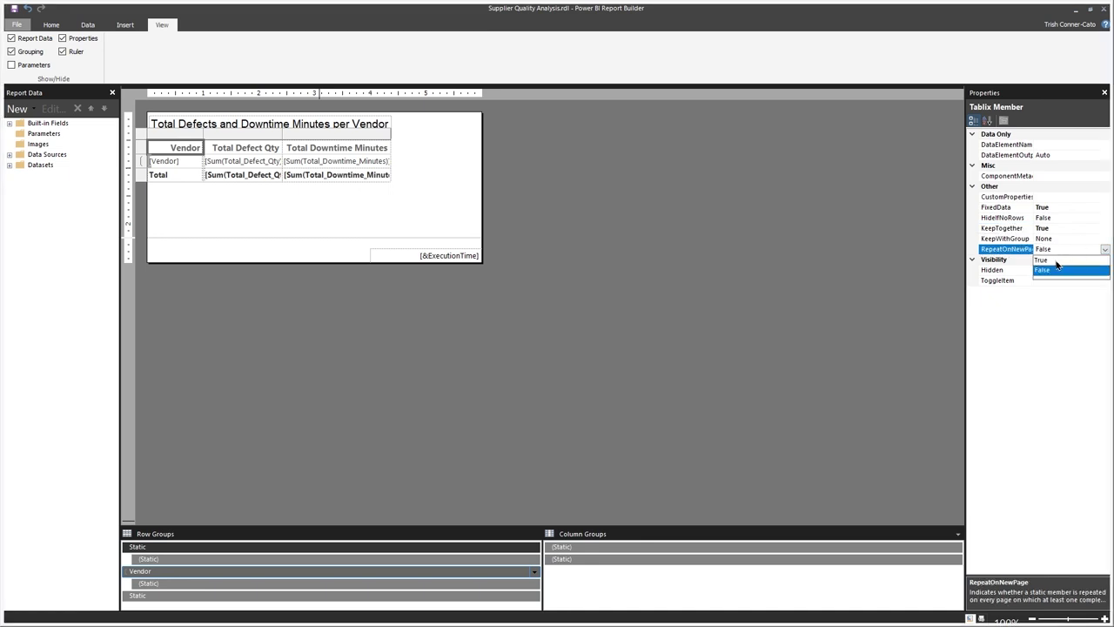
{"action": "left_click", "coordinate": [1059, 259]}
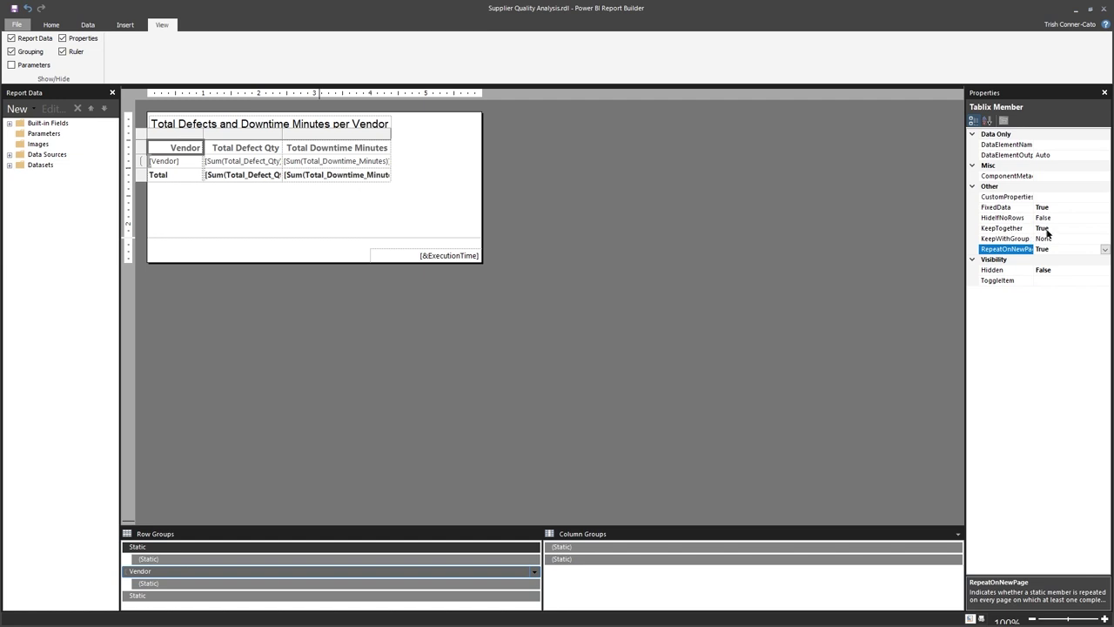
- Return the first static row member's KeepTogether to False and set its KeepWithGroup to After
{"action": "left_click", "coordinate": [1049, 230]}
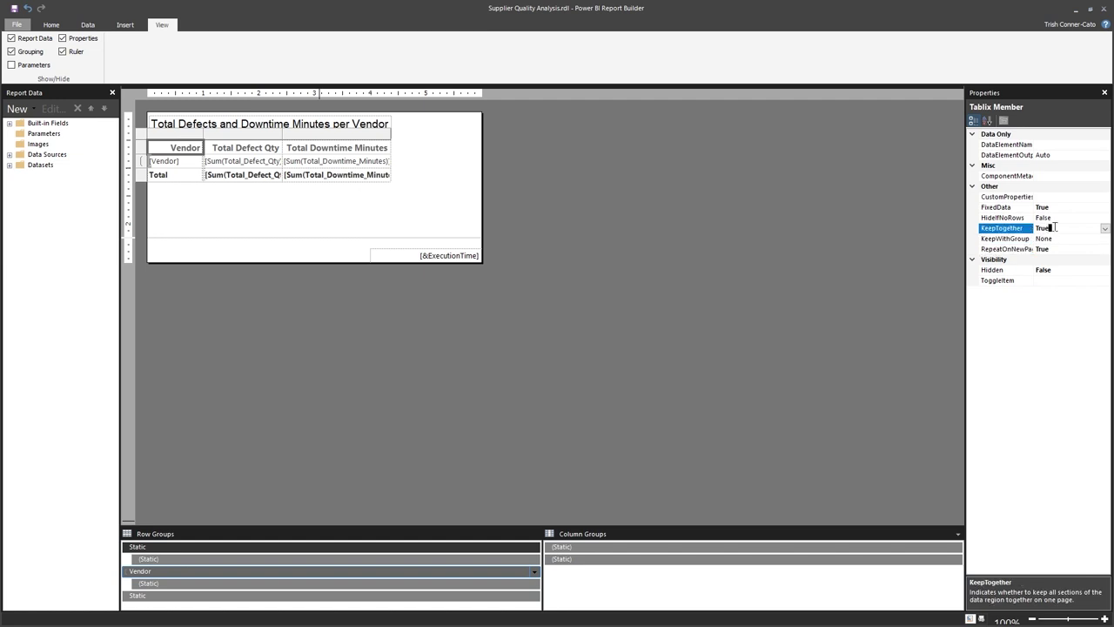
{"action": "left_click", "coordinate": [1106, 228]}
{"action": "left_click", "coordinate": [1041, 250]}
{"action": "left_click", "coordinate": [1052, 238]}
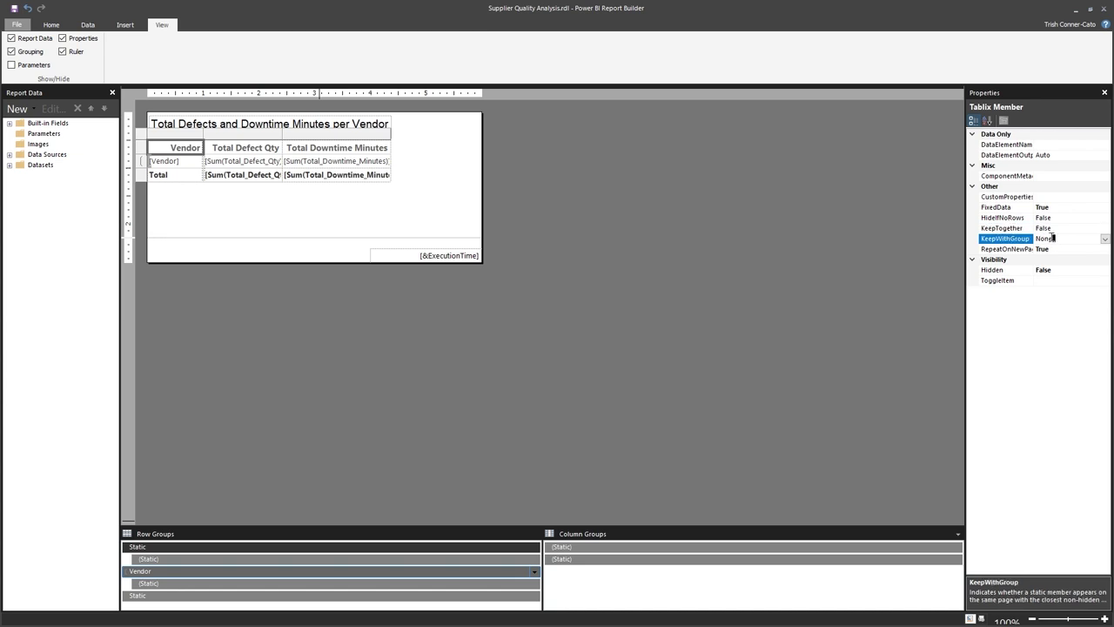
{"action": "left_click", "coordinate": [1105, 239]}
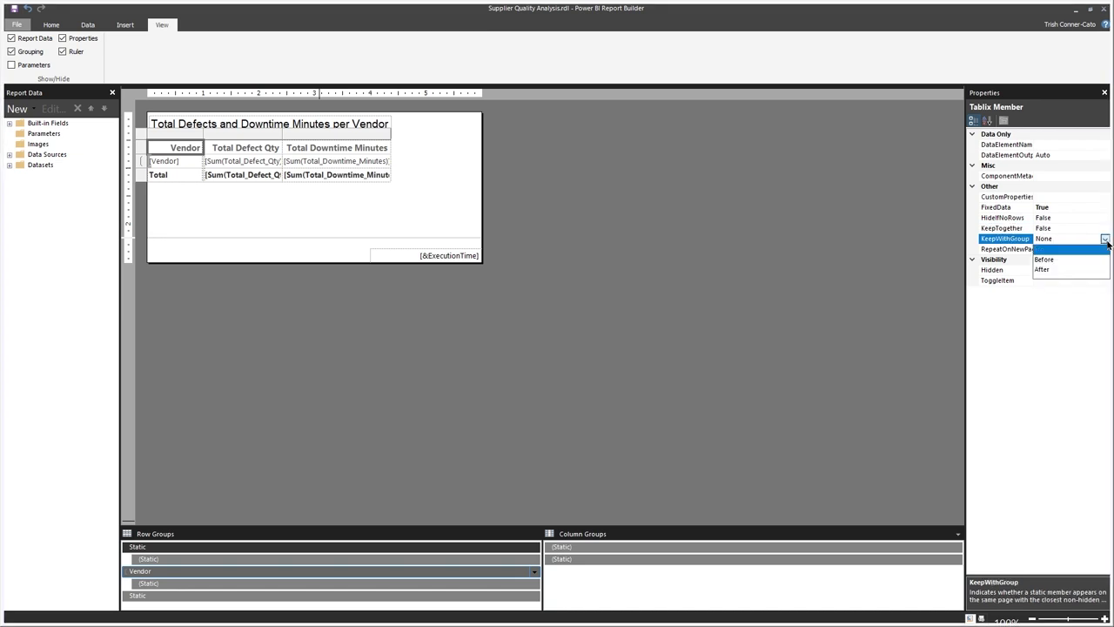
{"action": "left_click", "coordinate": [1044, 270]}
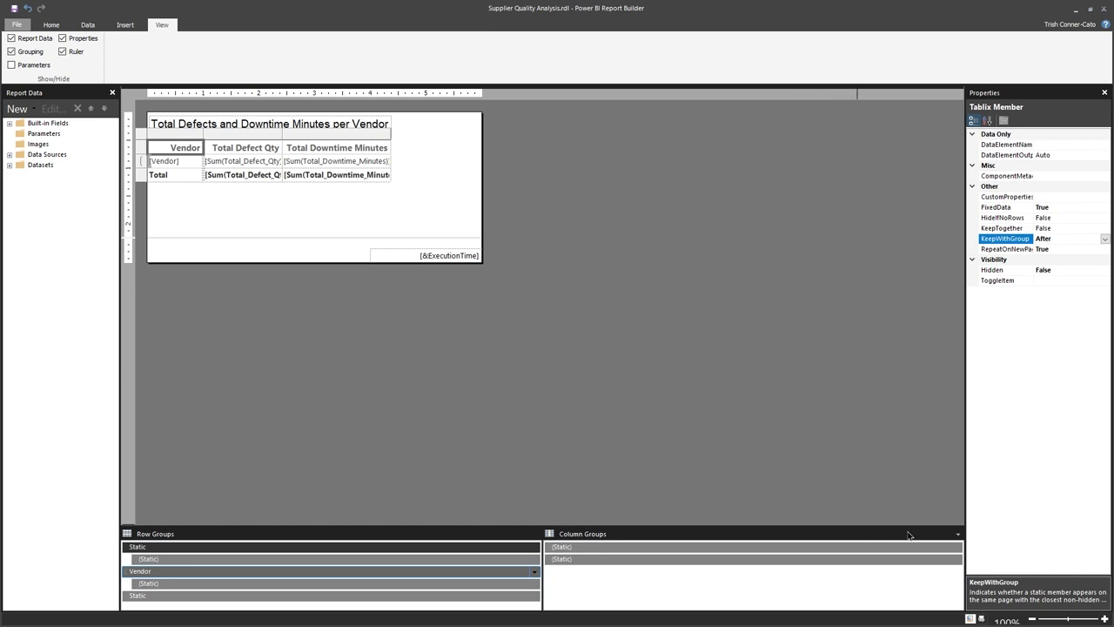
- Turn off Advanced Mode for the groups and save the report
{"action": "left_click", "coordinate": [958, 537]}
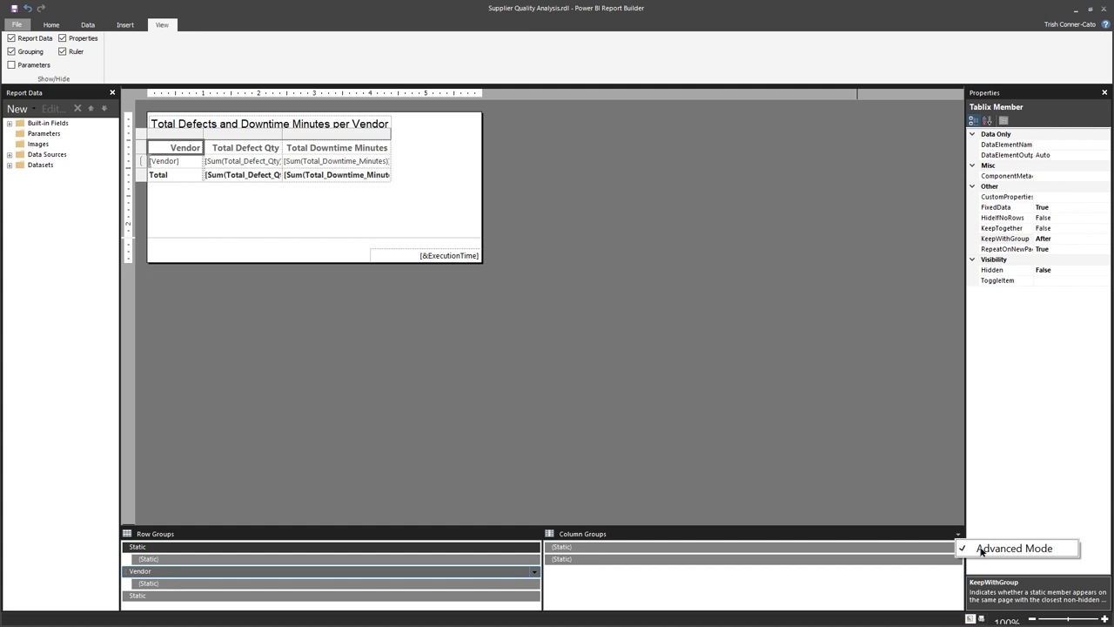
{"action": "left_click", "coordinate": [1014, 549]}
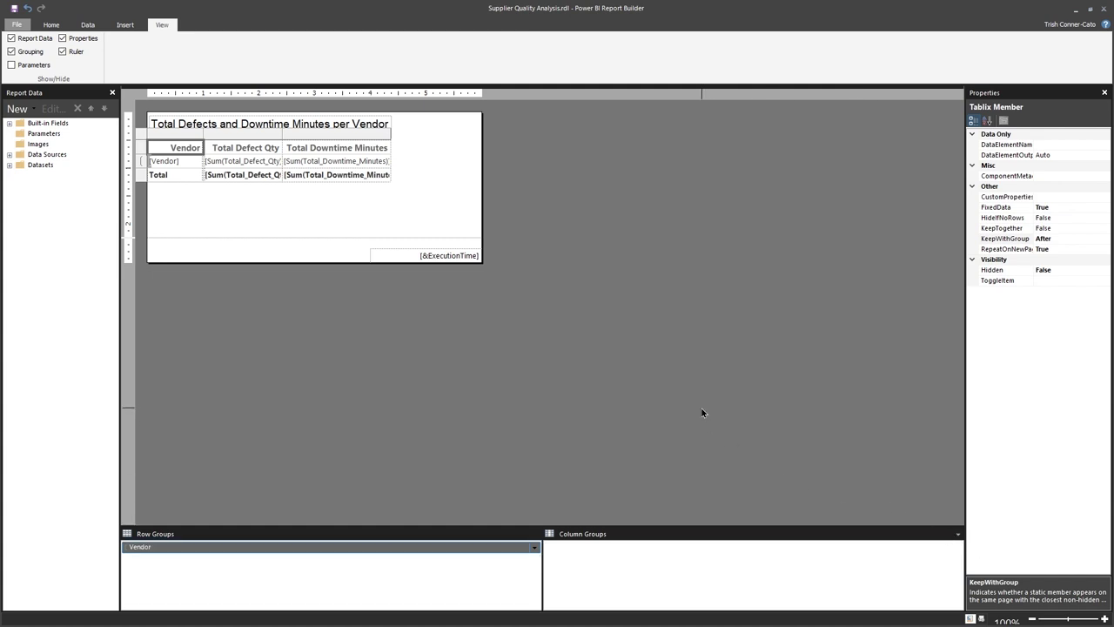
{"action": "left_click", "coordinate": [13, 9]}
- Expand the built-in fields, run the report and check the title and column headers while scrolling through its pages and back to the first
{"action": "left_click", "coordinate": [8, 124]}
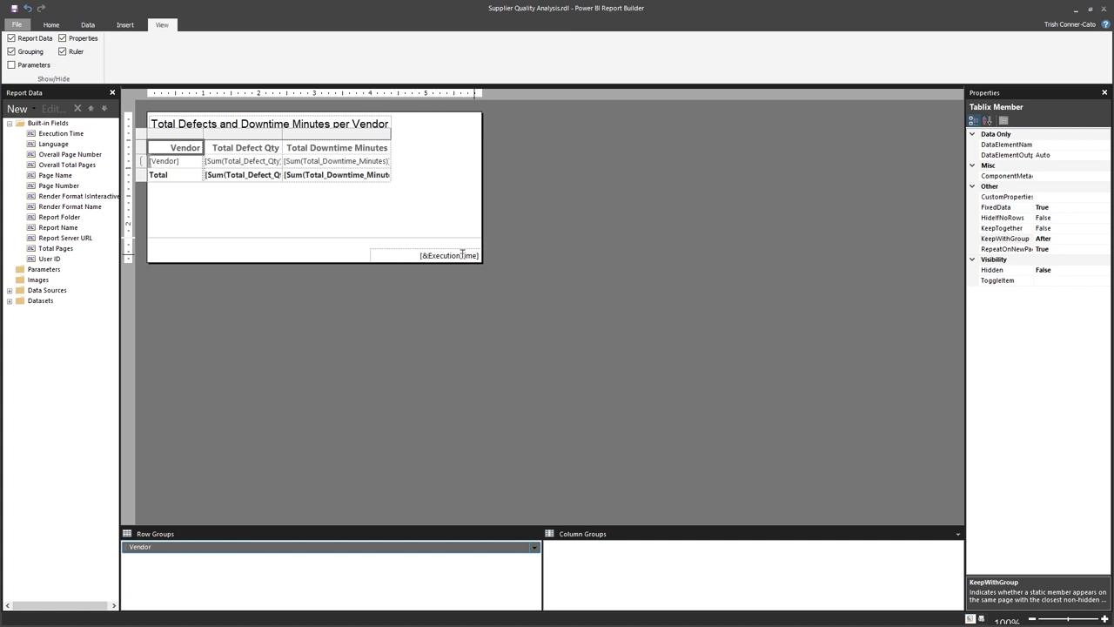
{"action": "left_click", "coordinate": [55, 26]}
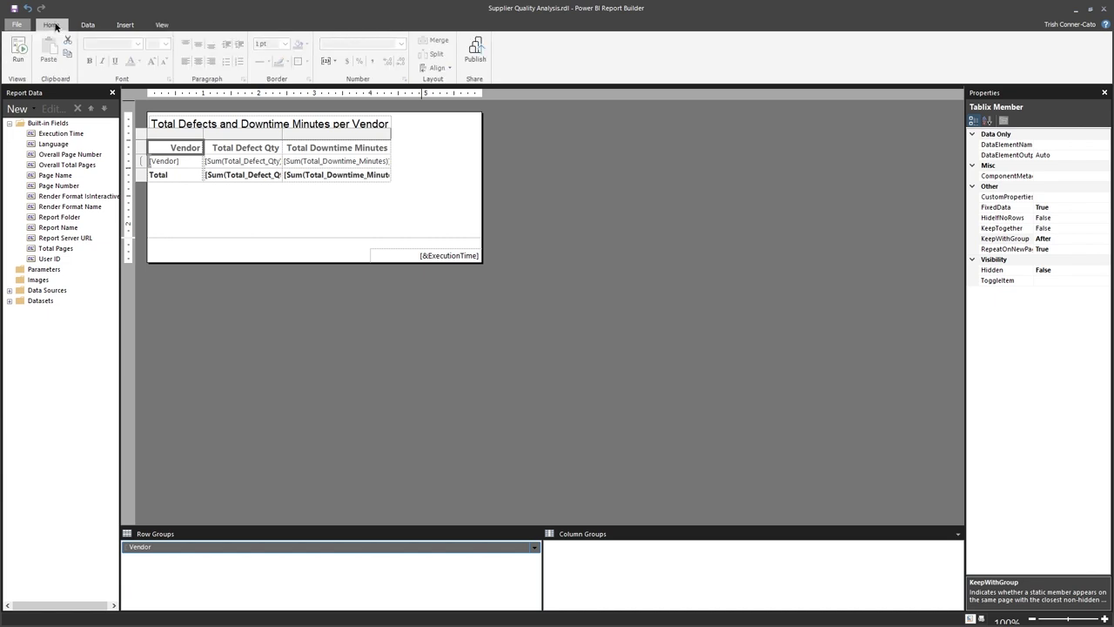
{"action": "left_click", "coordinate": [21, 51]}
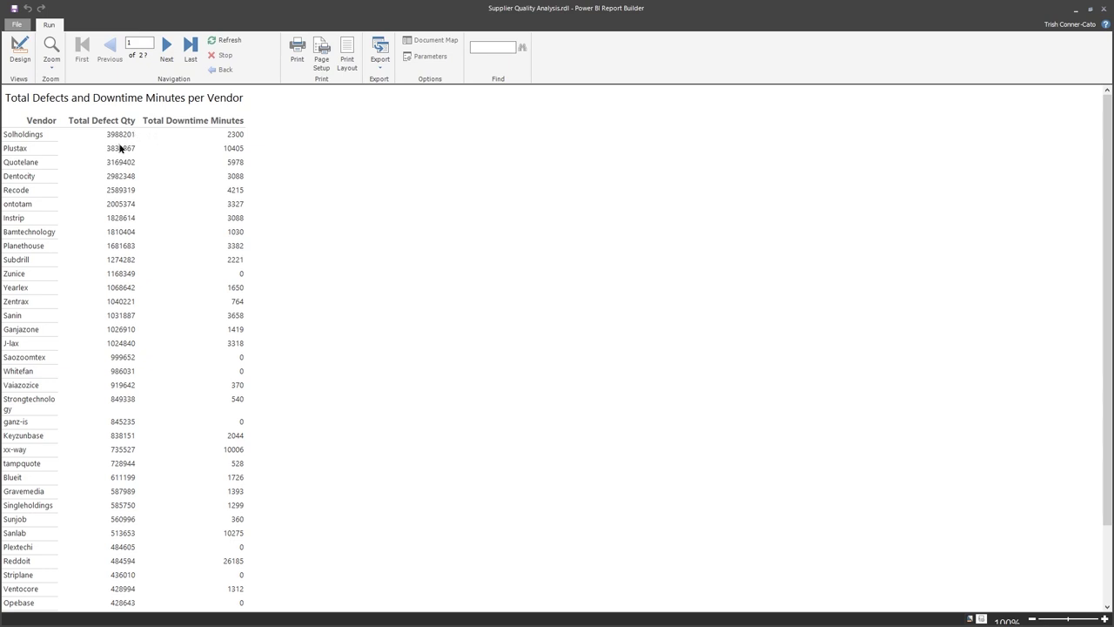
{"action": "scroll", "coordinate": [199, 186], "scroll_direction": "down", "scroll_amount": 15}
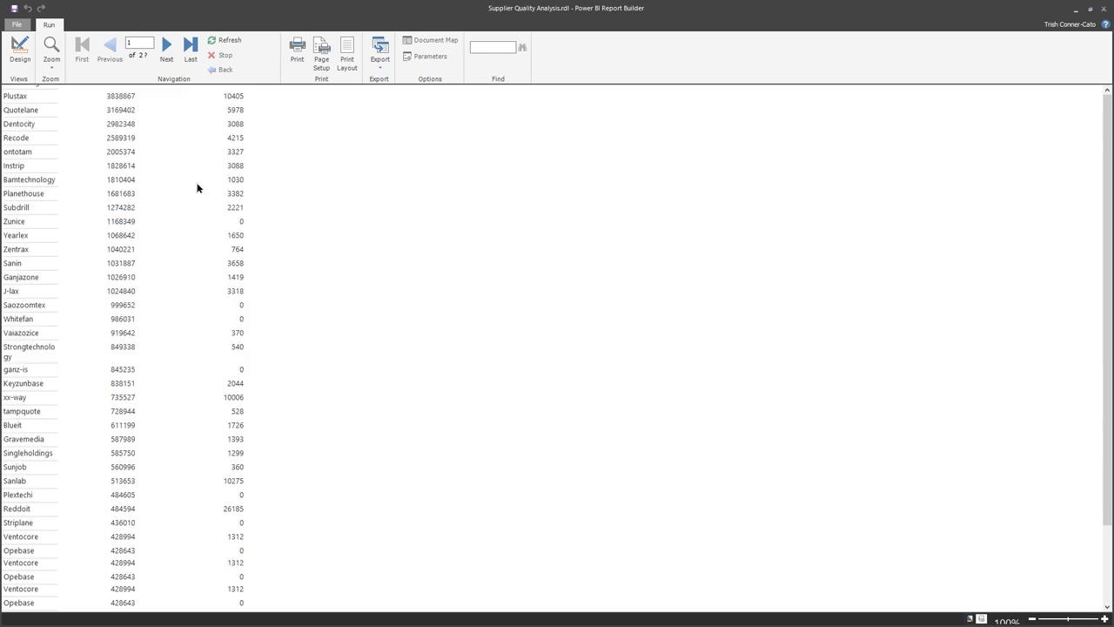
{"action": "scroll", "coordinate": [197, 187], "scroll_direction": "down", "scroll_amount": 20}
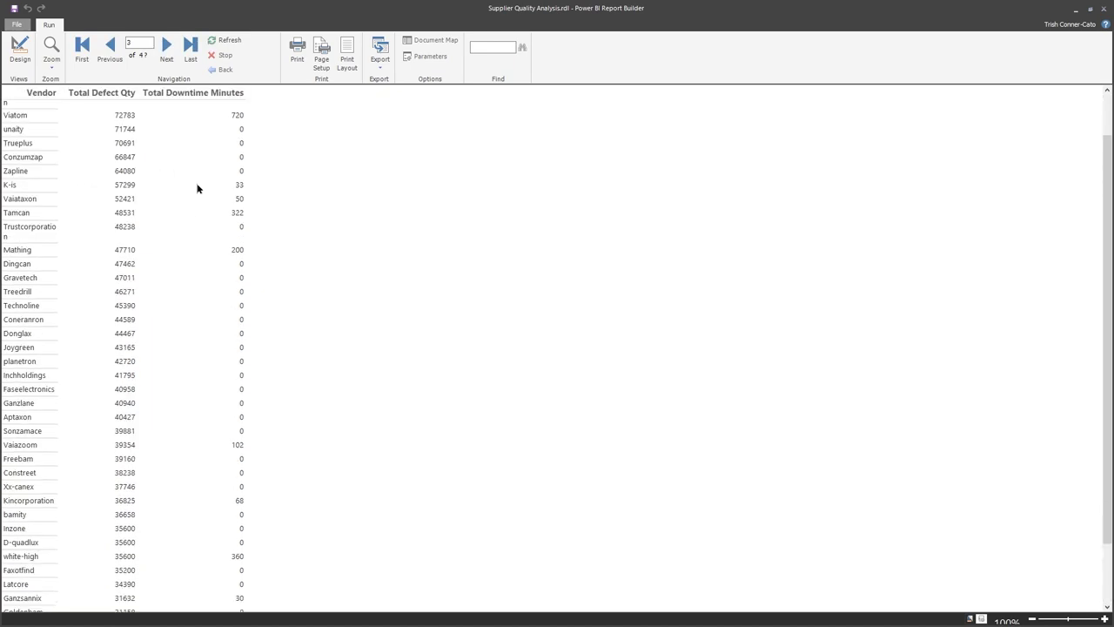
{"action": "scroll", "coordinate": [196, 183], "scroll_direction": "down", "scroll_amount": 20}
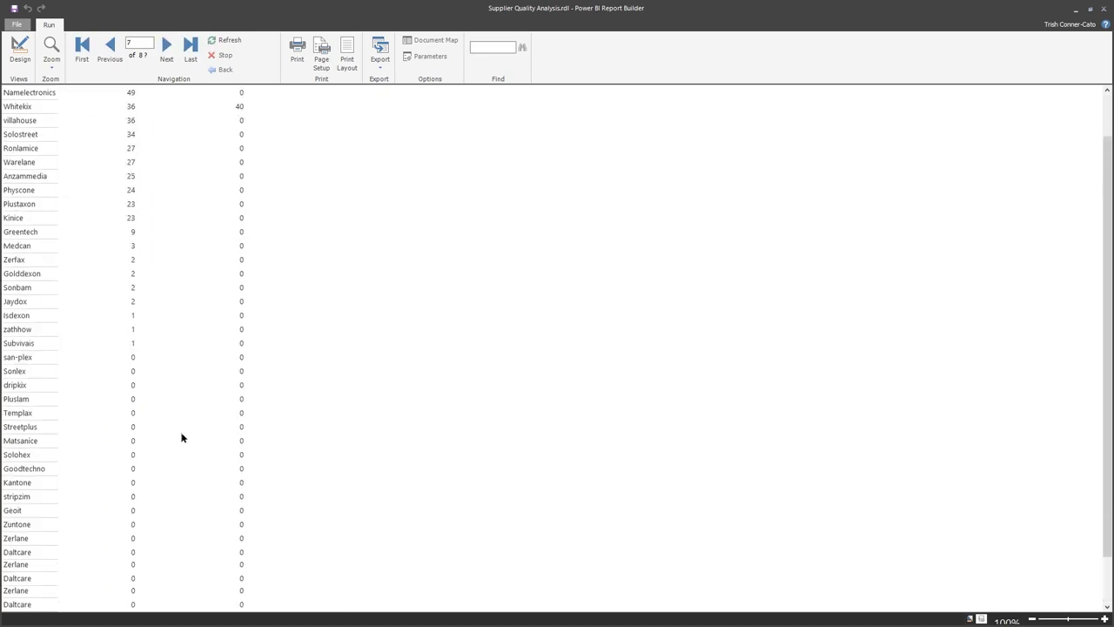
{"action": "scroll", "coordinate": [181, 438], "scroll_direction": "up", "scroll_amount": 20}
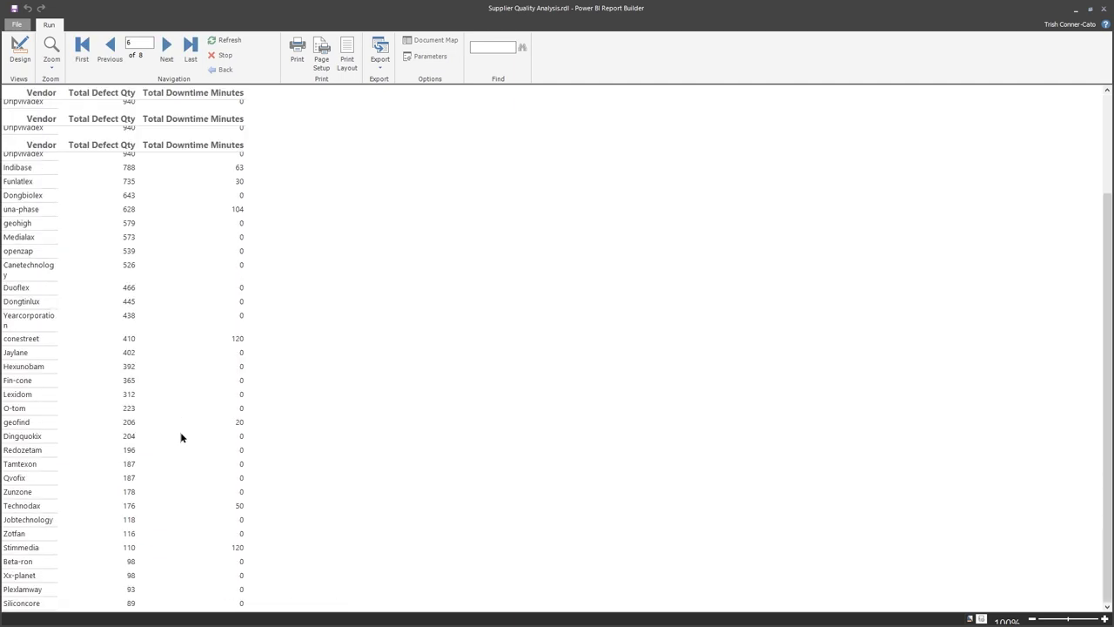
{"action": "scroll", "coordinate": [180, 430], "scroll_direction": "up", "scroll_amount": 20}
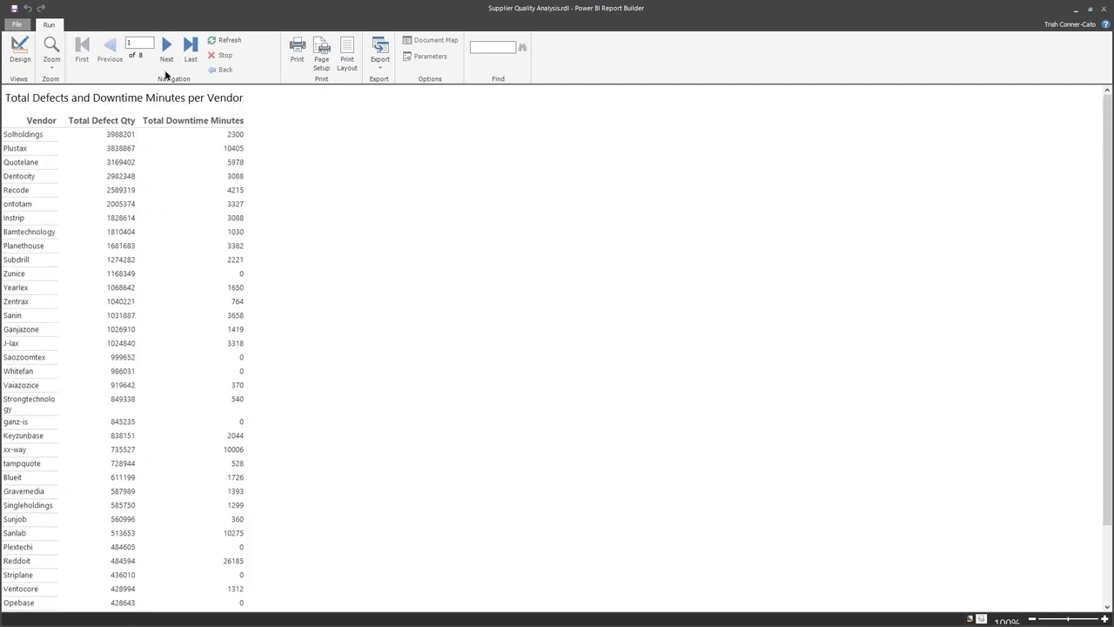
- Run the report again, check its last page down to the totals and footer, and return to the design view
{"action": "left_click", "coordinate": [20, 49]}
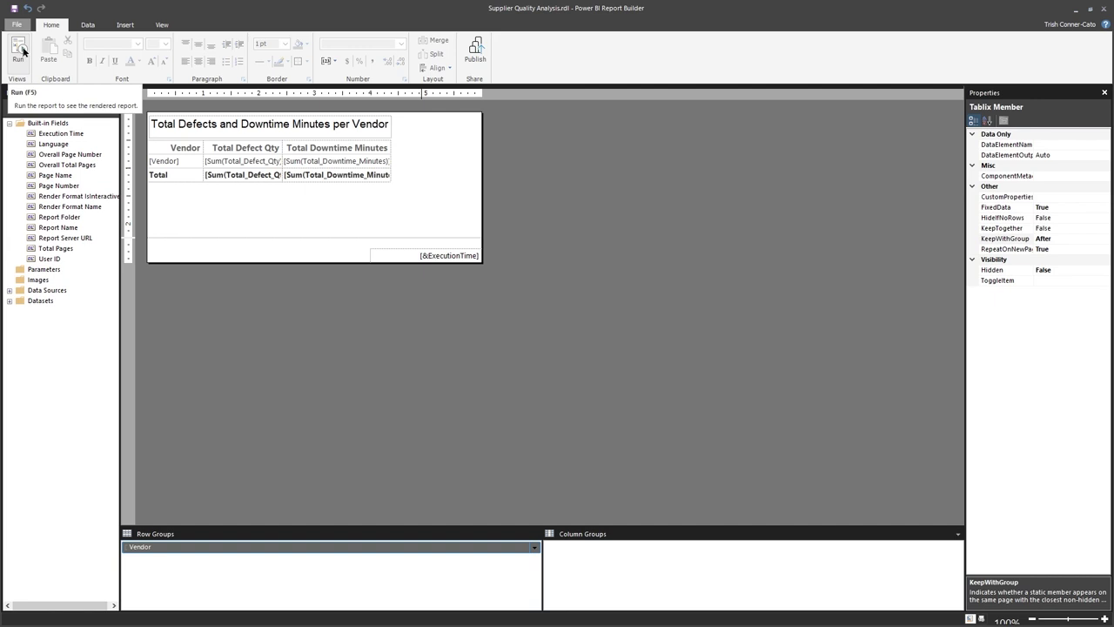
{"action": "left_click", "coordinate": [23, 51]}
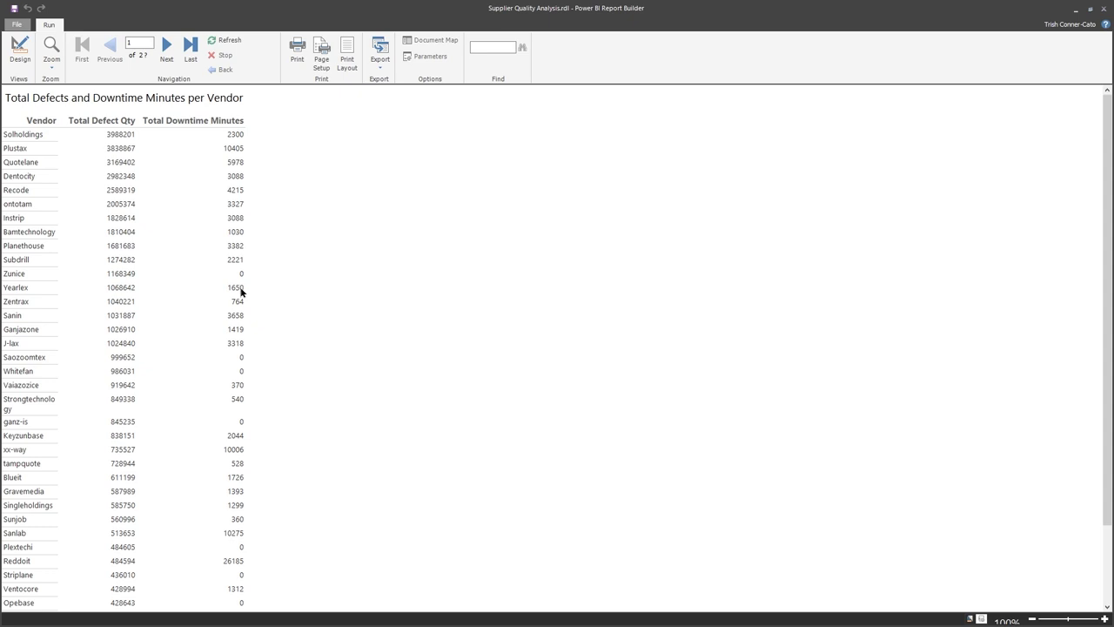
{"action": "key", "text": "End"}
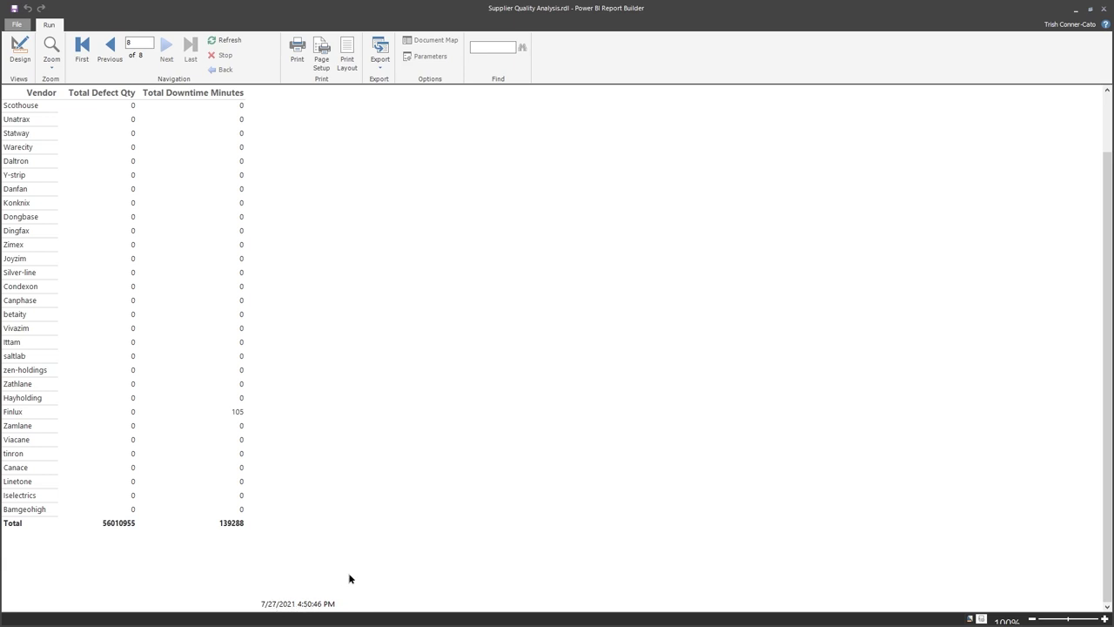
{"action": "left_click", "coordinate": [20, 52]}
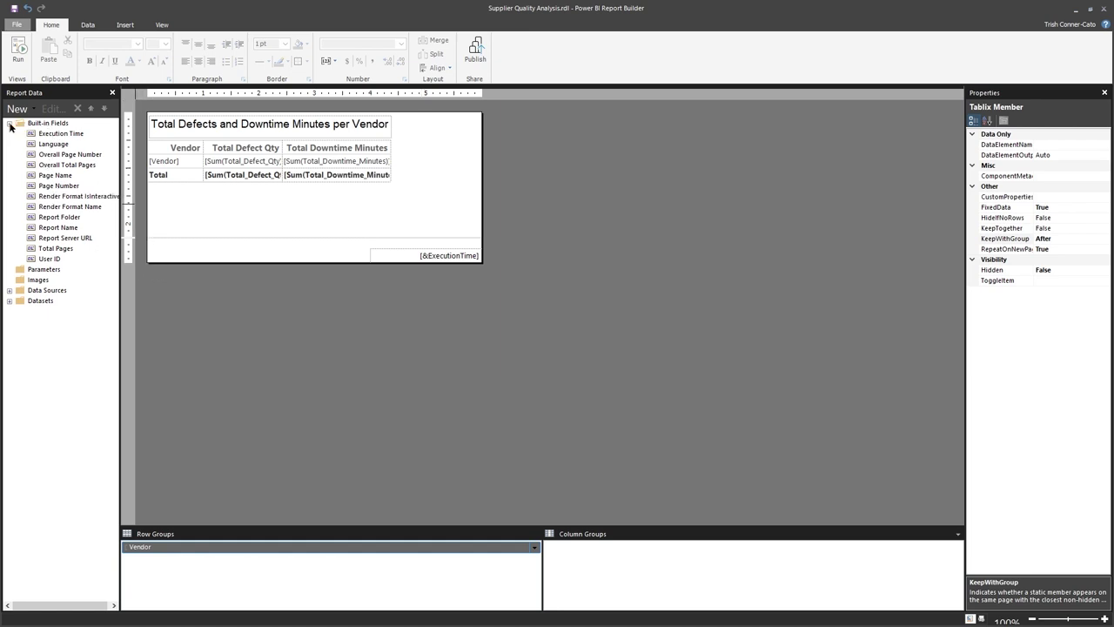
- Save the report and publish it to the Power BI Video workspace under the file name Supplier Quality Analysis
{"action": "left_click", "coordinate": [14, 10]}
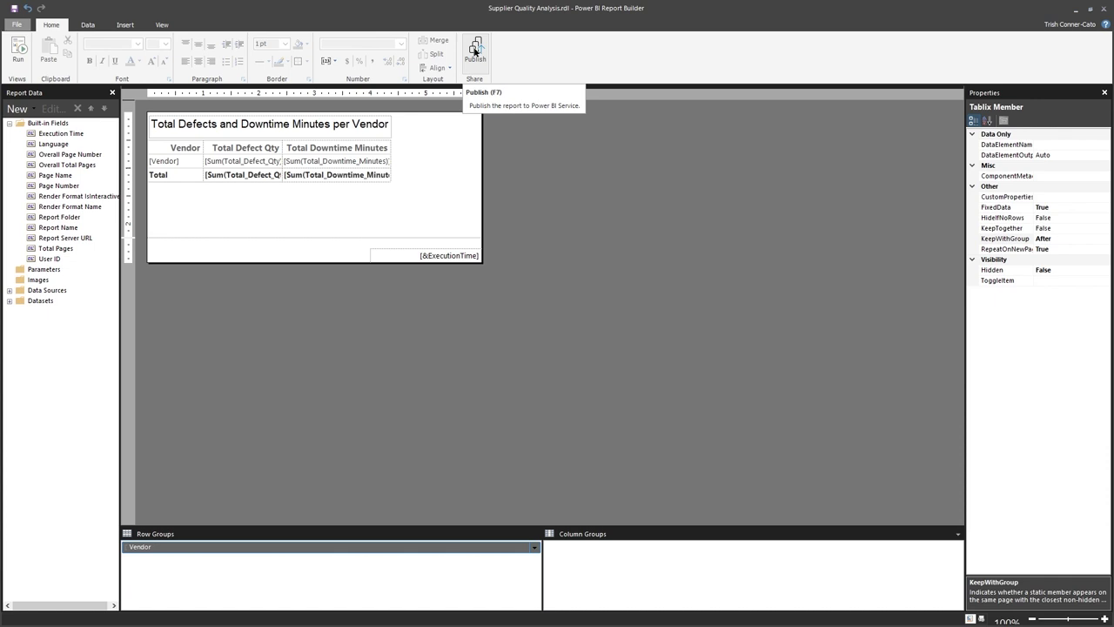
{"action": "left_click", "coordinate": [475, 52]}
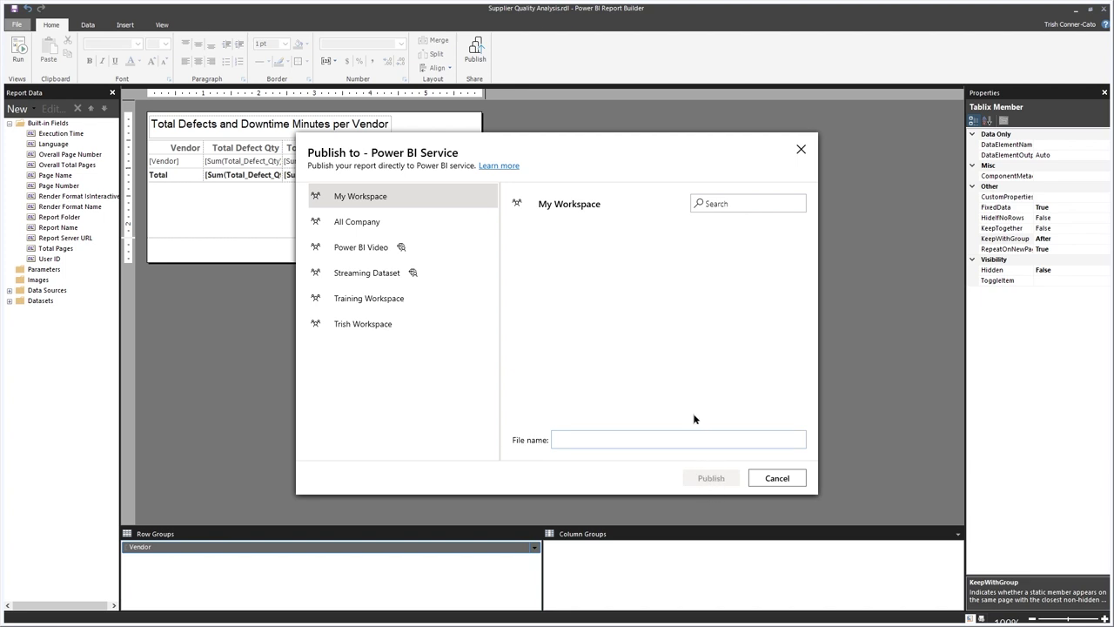
{"action": "left_click", "coordinate": [370, 249]}
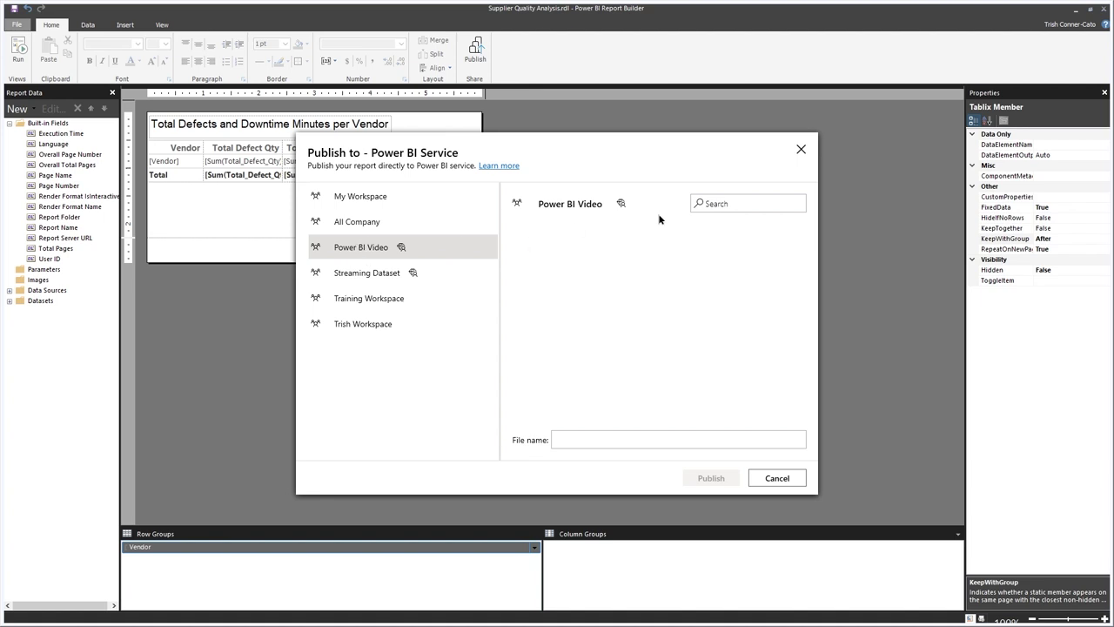
{"action": "left_click", "coordinate": [559, 439]}
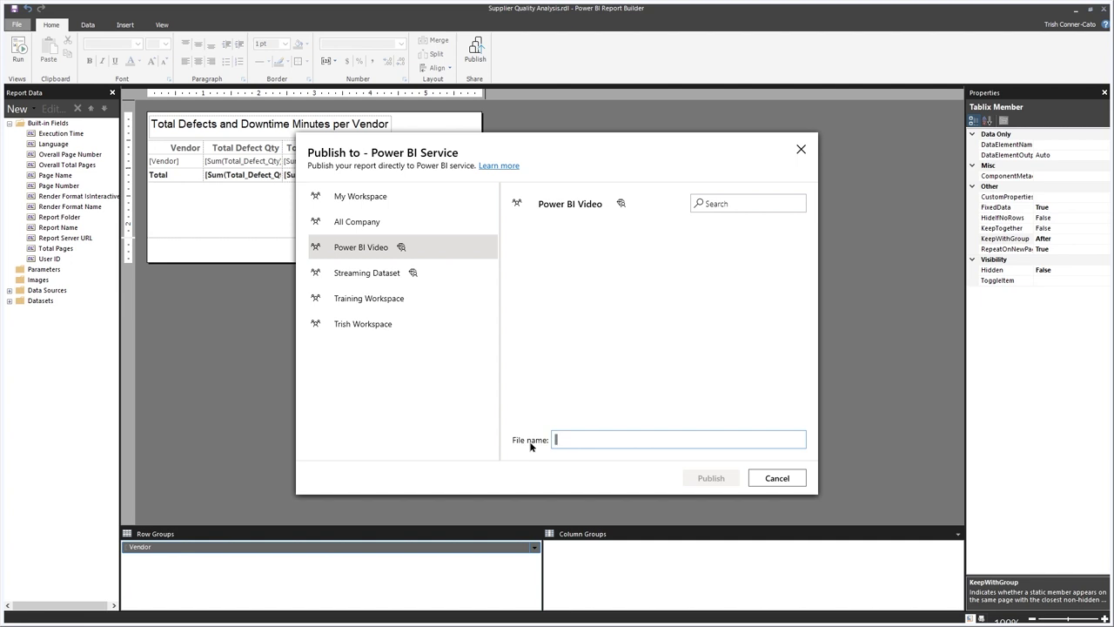
{"action": "type", "text": "test"}
{"action": "key", "text": "ctrl+a"}
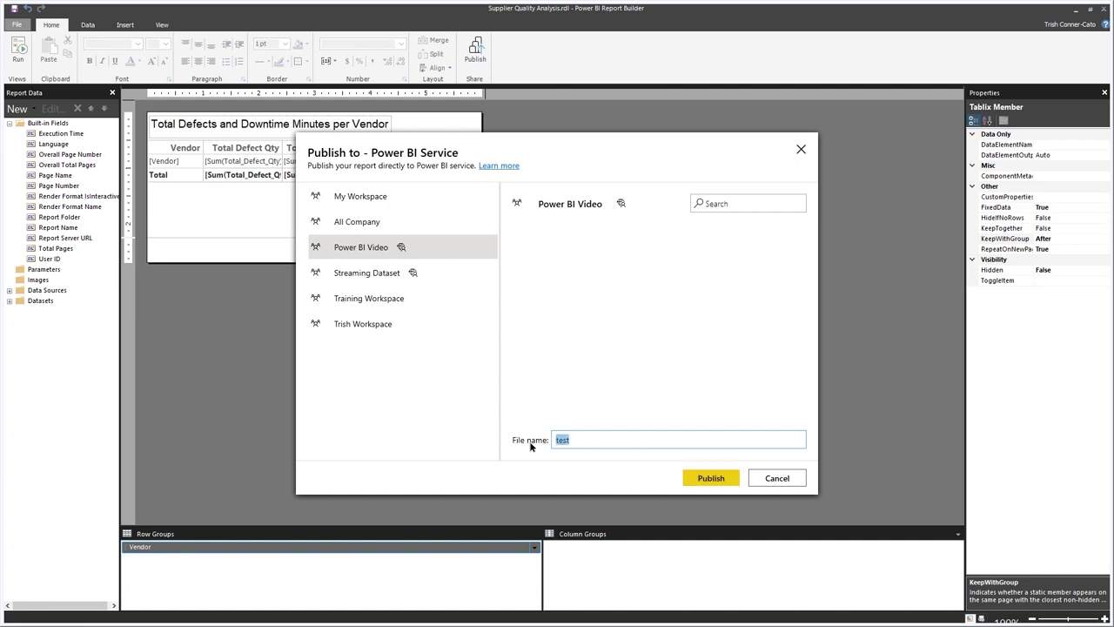
{"action": "type", "text": "Supplier Qula"}
{"action": "key", "text": "BackSpace"}
{"action": "key", "text": "BackSpace"}
{"action": "type", "text": "ality Analysis"}
{"action": "left_click", "coordinate": [705, 479]}
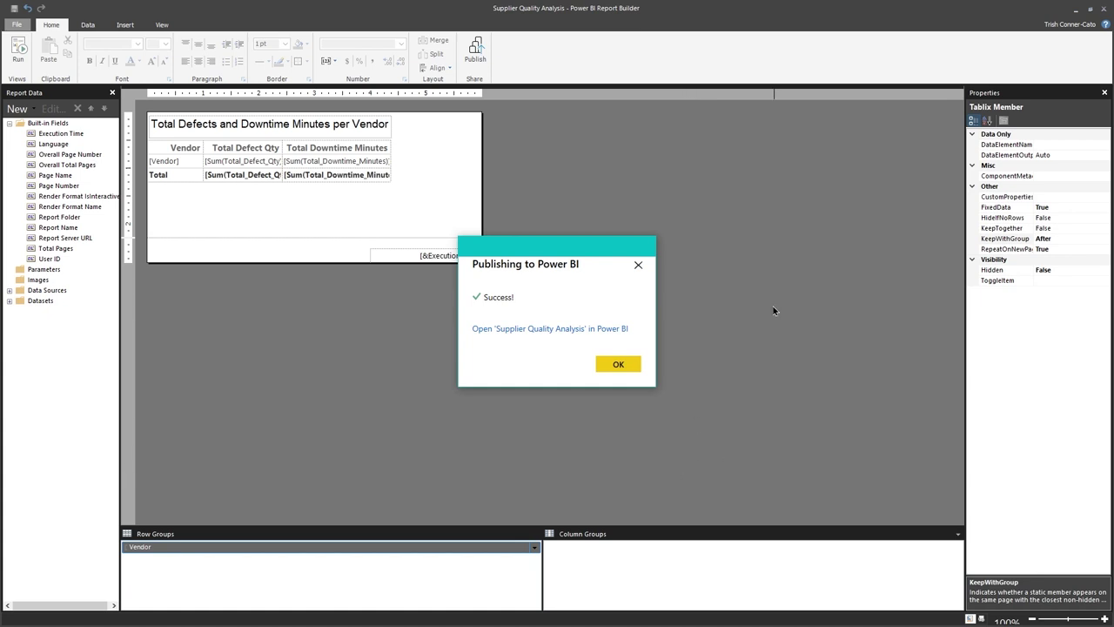
- Open the published report in Power BI and locate both Supplier Quality Analysis reports in the Power BI Video workspace
{"action": "left_click", "coordinate": [537, 331]}
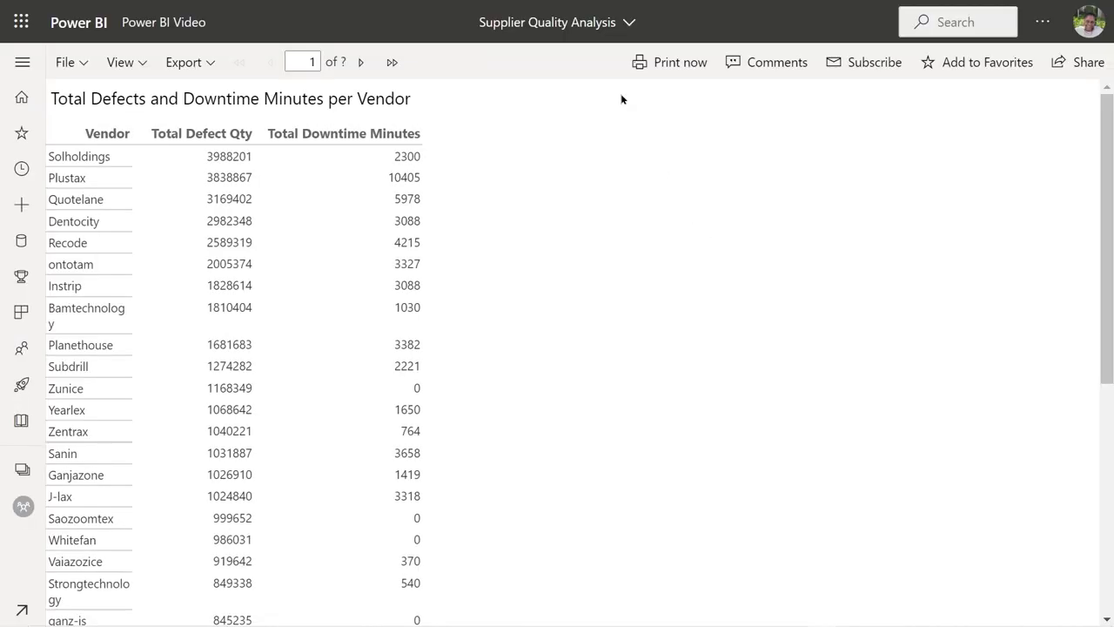
{"action": "left_click", "coordinate": [170, 25]}
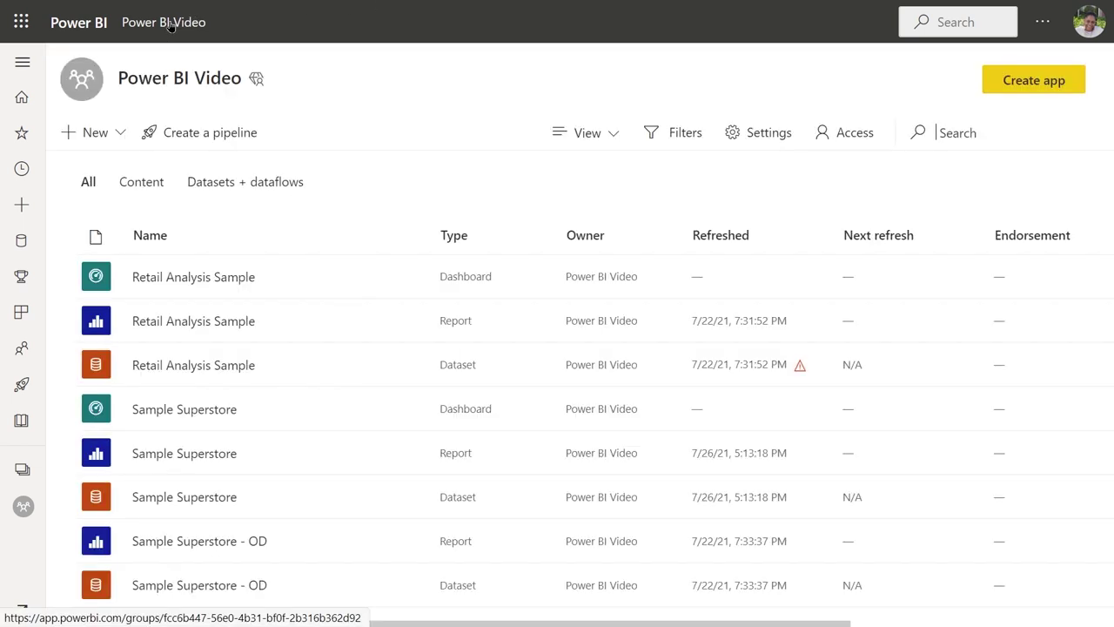
{"action": "scroll", "coordinate": [292, 388], "scroll_direction": "down", "scroll_amount": 4}
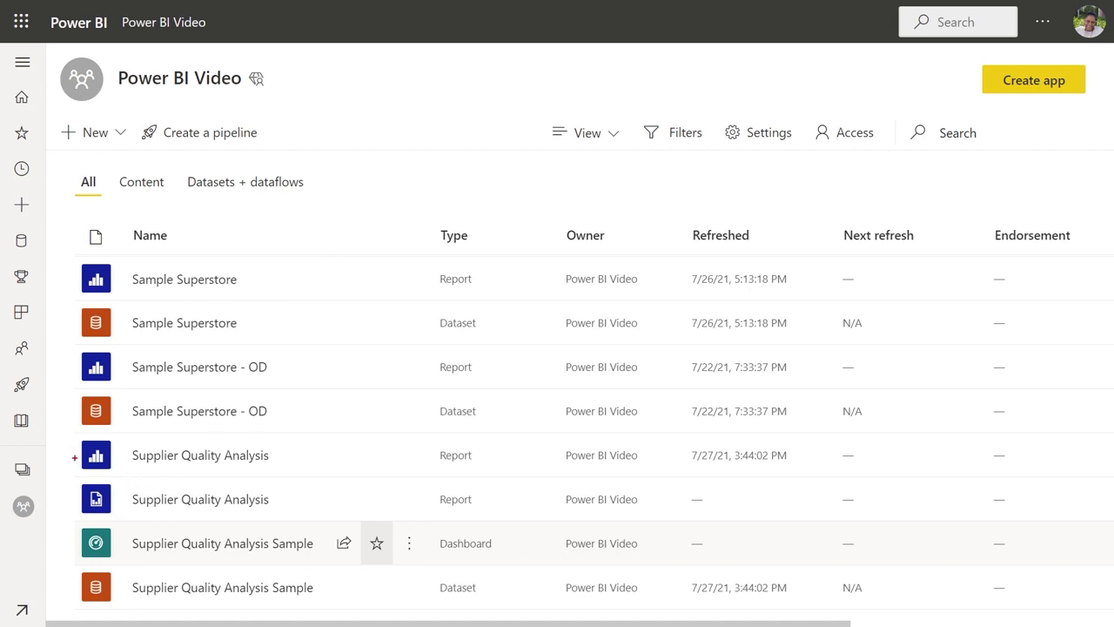
{"action": "left_click_drag", "start_coordinate": [74, 457], "coordinate": [12, 457]}
{"action": "left_click_drag", "start_coordinate": [76, 502], "coordinate": [14, 501]}
{"action": "key", "text": "Escape"}
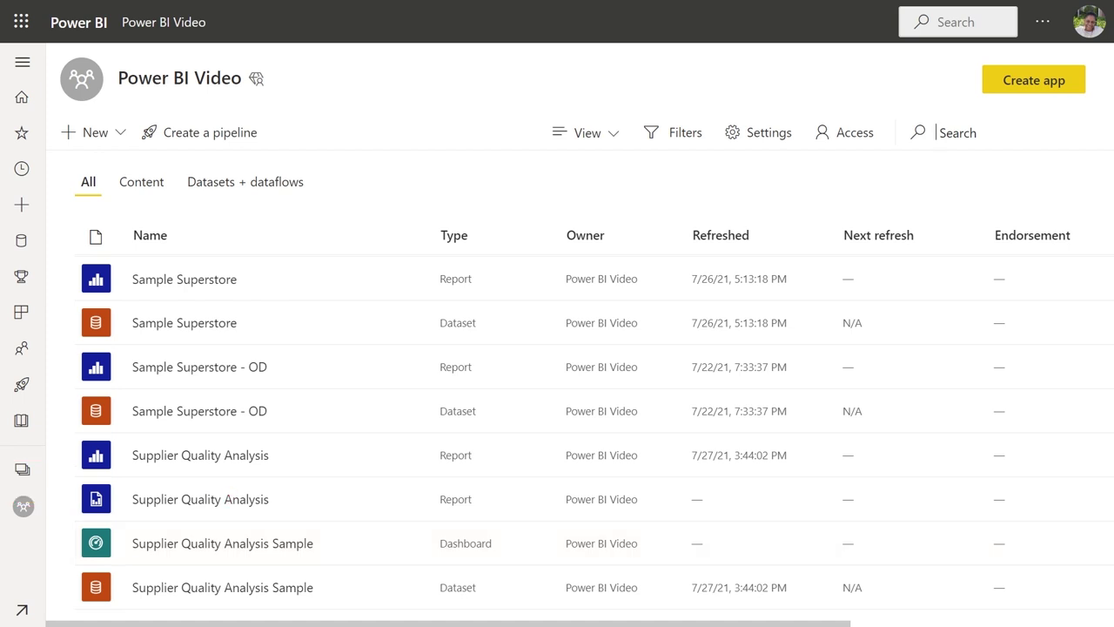
- Open the paginated Supplier Quality Analysis report in the Default view and page forward to page 3
{"action": "left_click", "coordinate": [201, 500]}
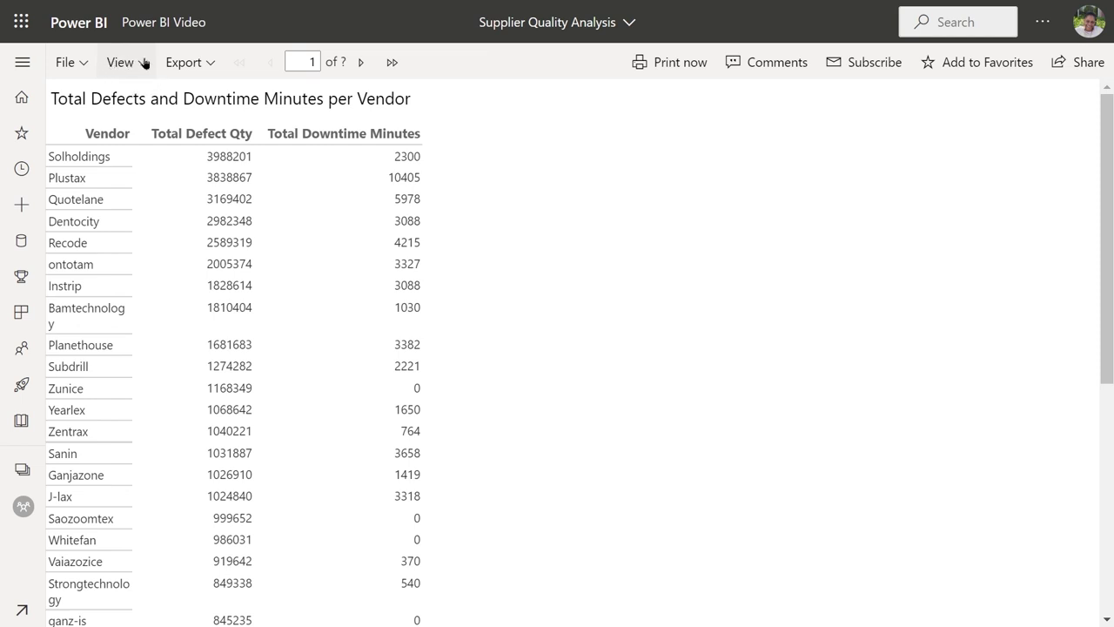
{"action": "left_click", "coordinate": [144, 62]}
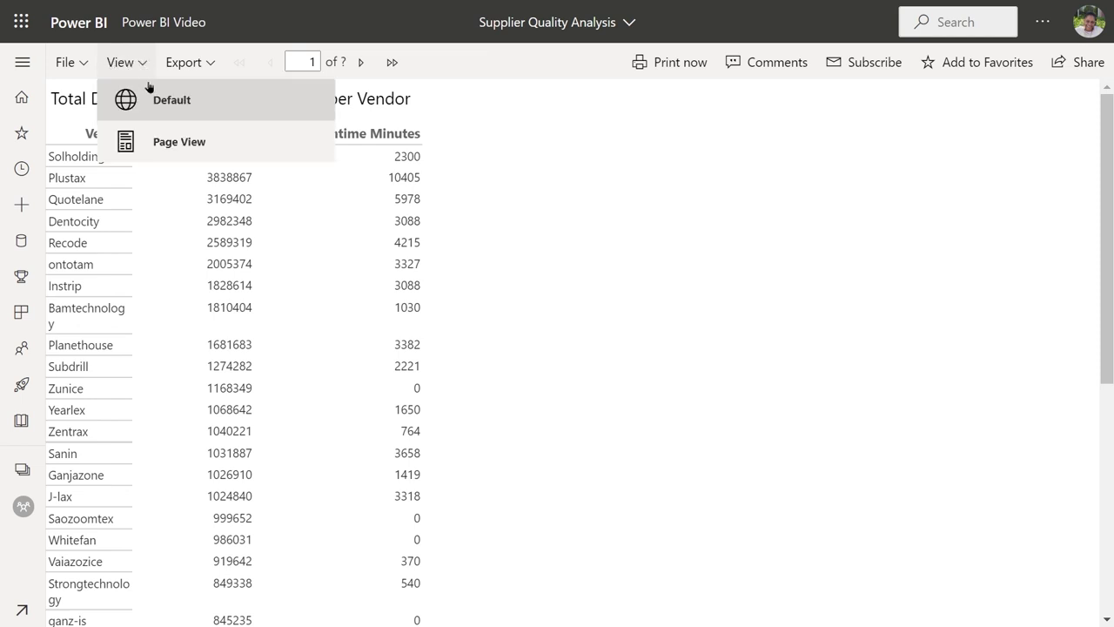
{"action": "left_click", "coordinate": [157, 100]}
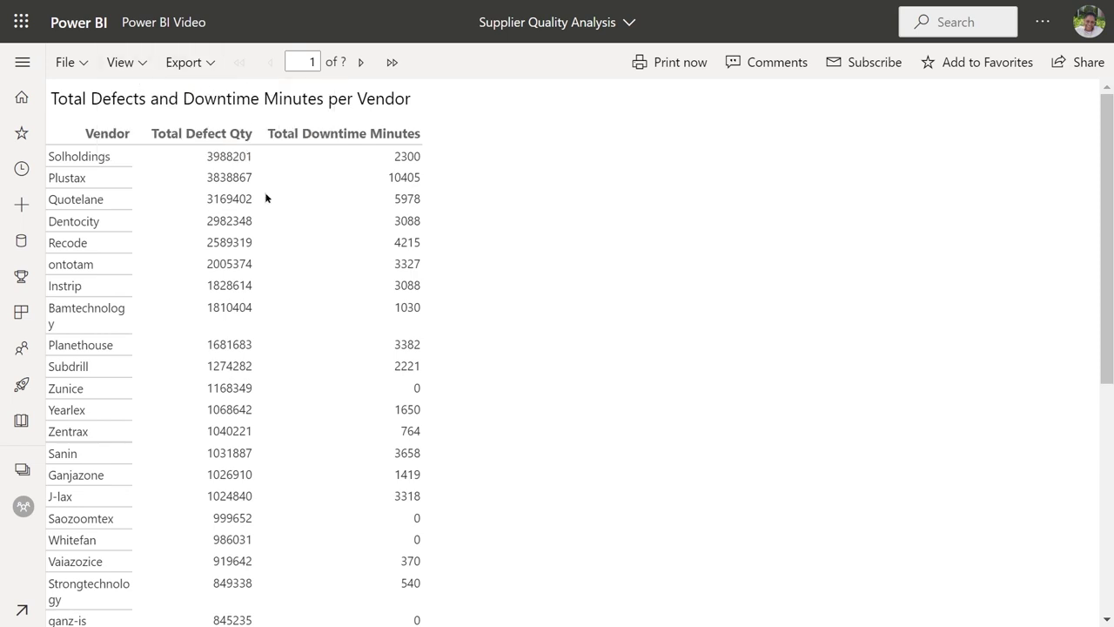
{"action": "left_click", "coordinate": [359, 63]}
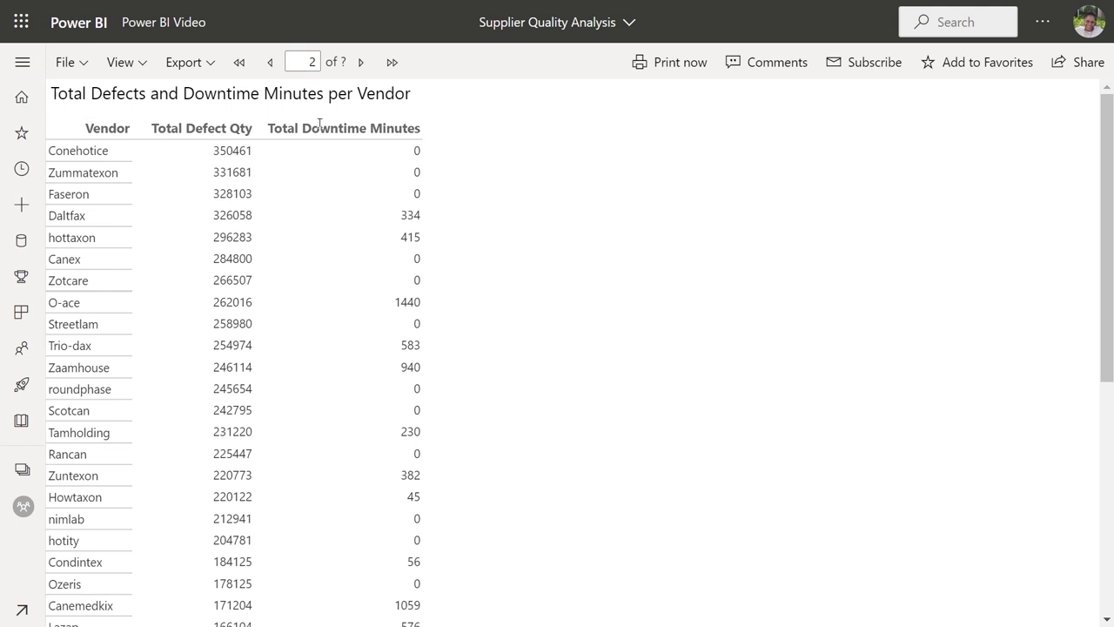
{"action": "left_click", "coordinate": [358, 64]}
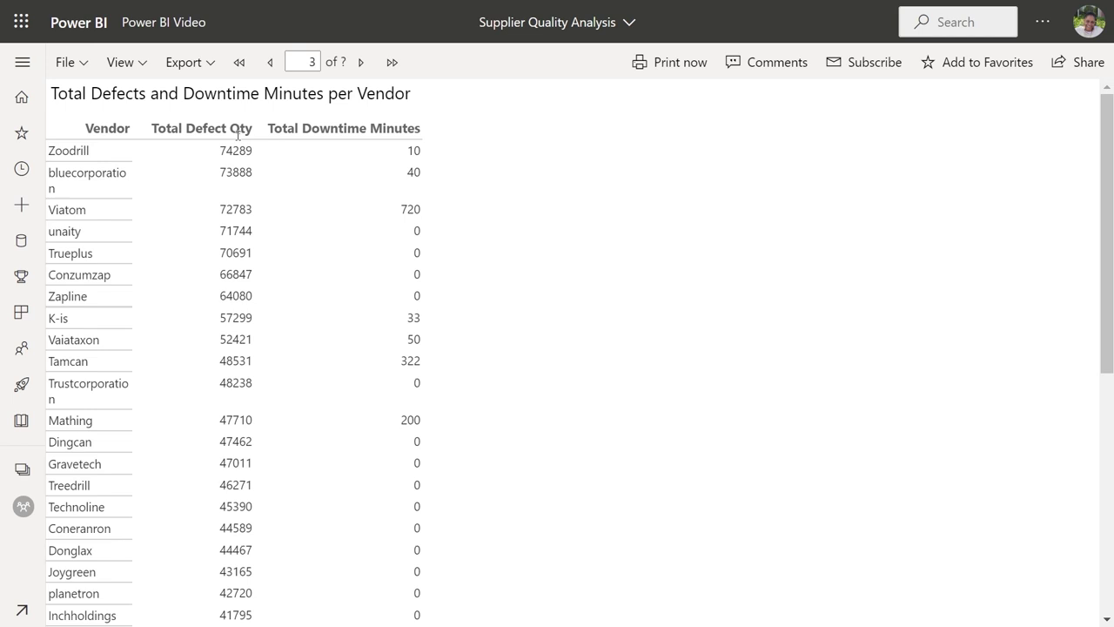
- Preview the printed version of the report with Letter size in portrait orientation and check the headers on page 2
{"action": "left_click", "coordinate": [78, 67]}
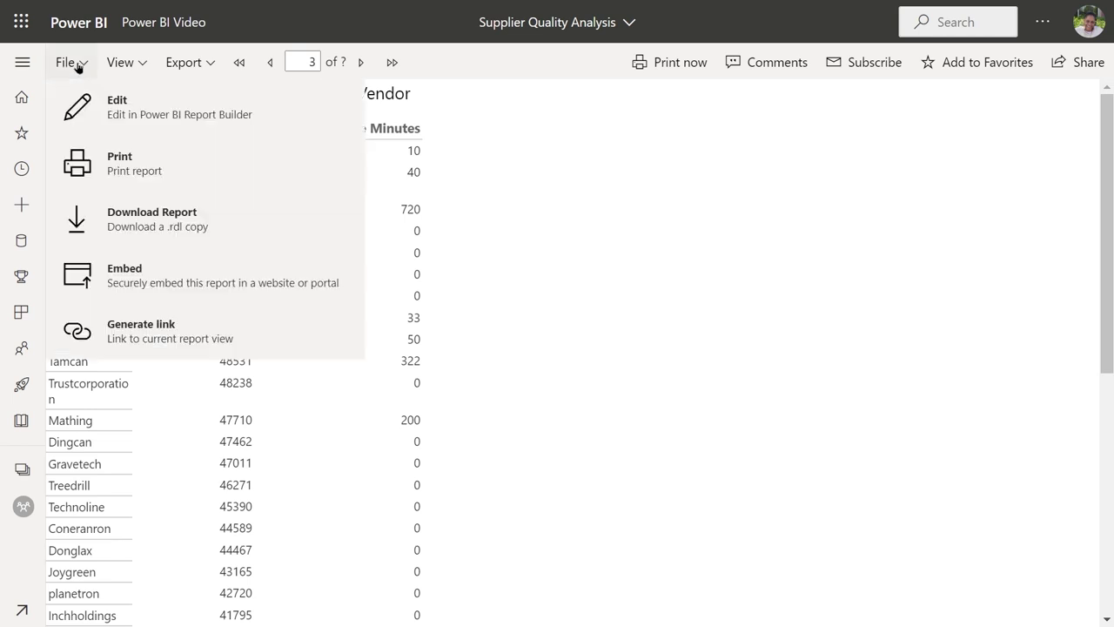
{"action": "left_click", "coordinate": [113, 168]}
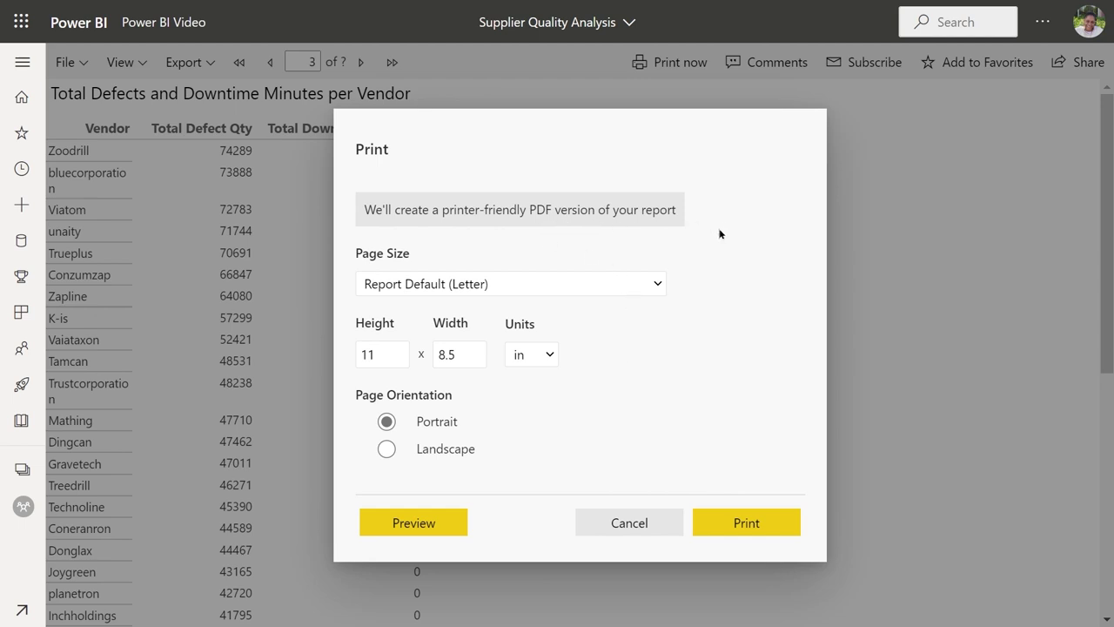
{"action": "left_click", "coordinate": [413, 523]}
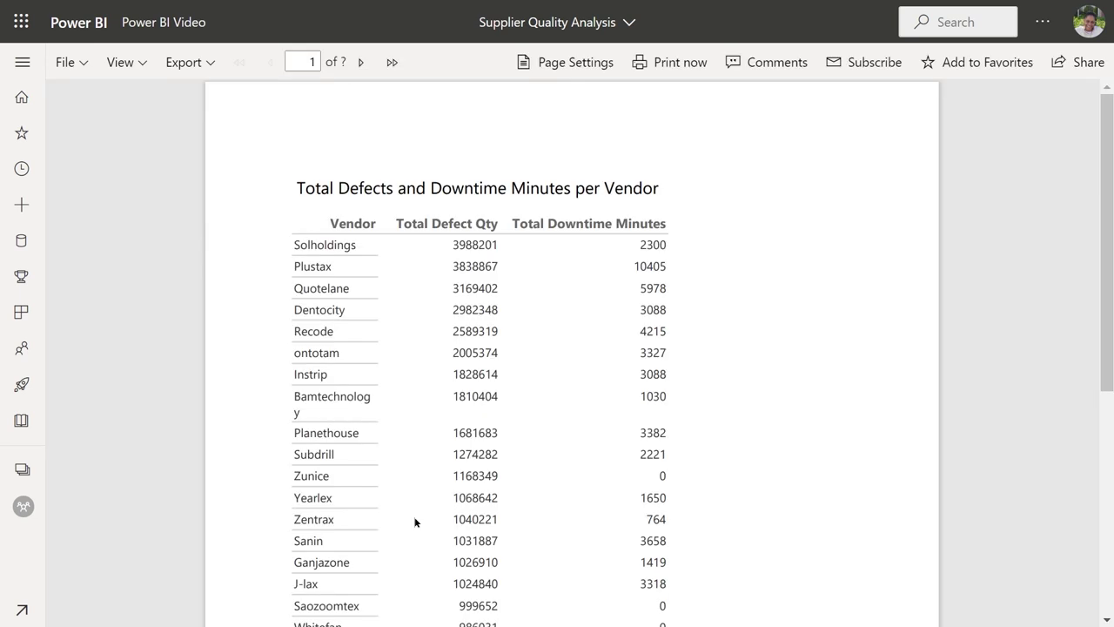
{"action": "left_click", "coordinate": [360, 65]}
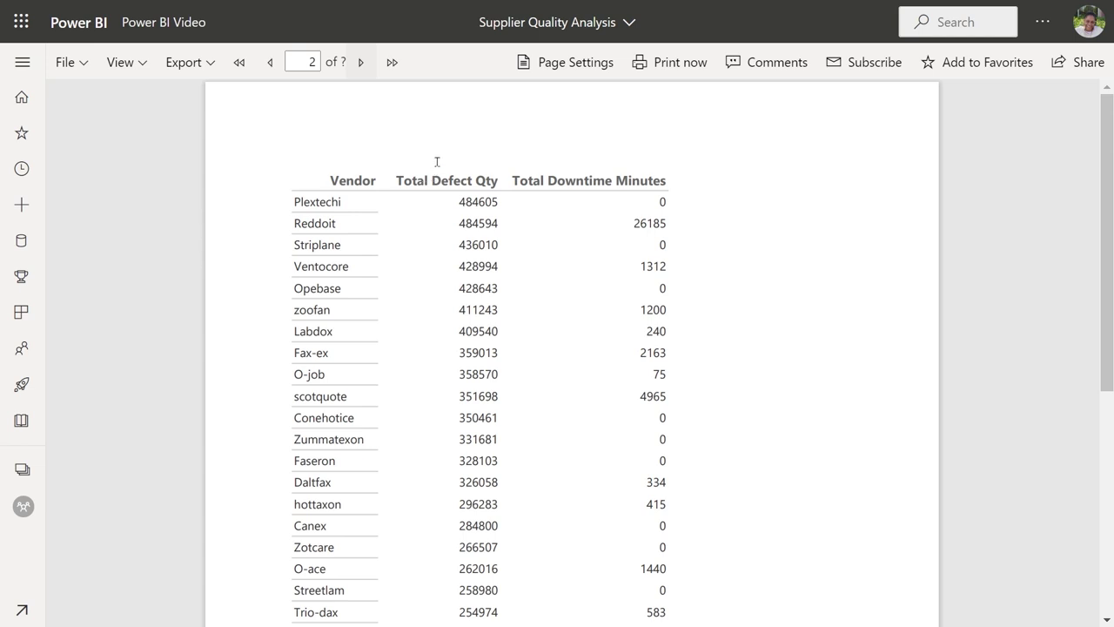
- Return the report to the Default view and review the available export formats
{"action": "left_click", "coordinate": [136, 66]}
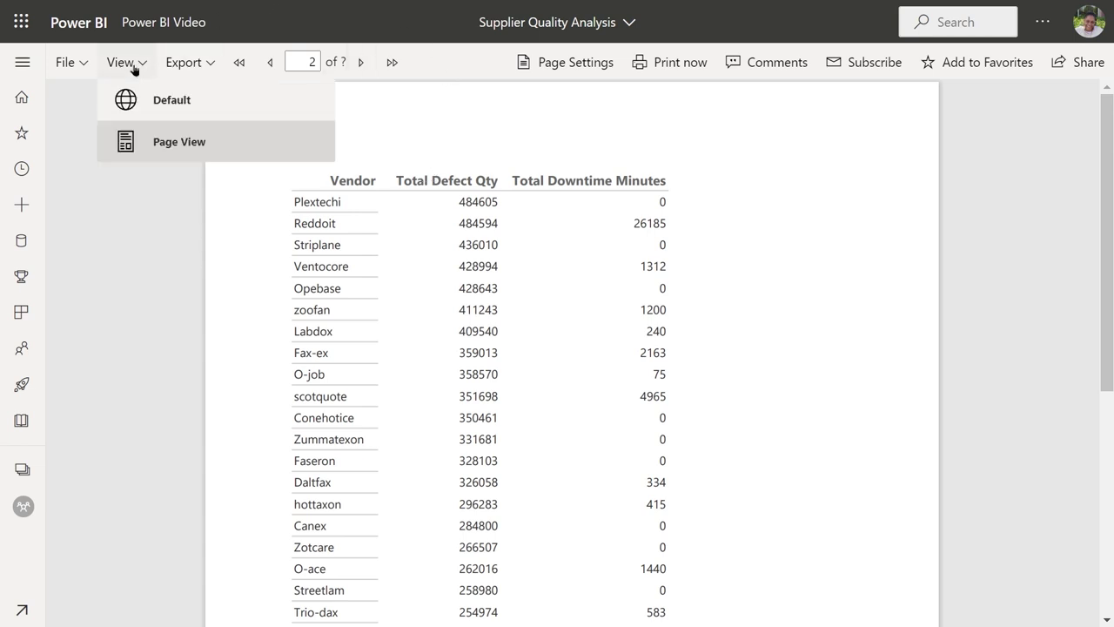
{"action": "left_click", "coordinate": [142, 105]}
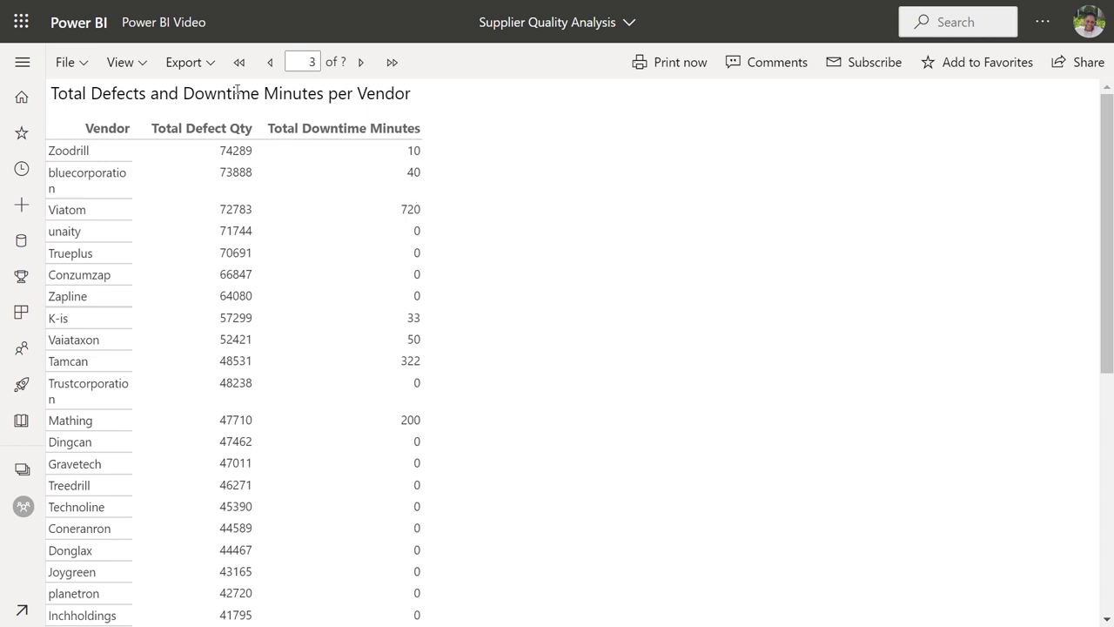
{"action": "left_click", "coordinate": [207, 70]}
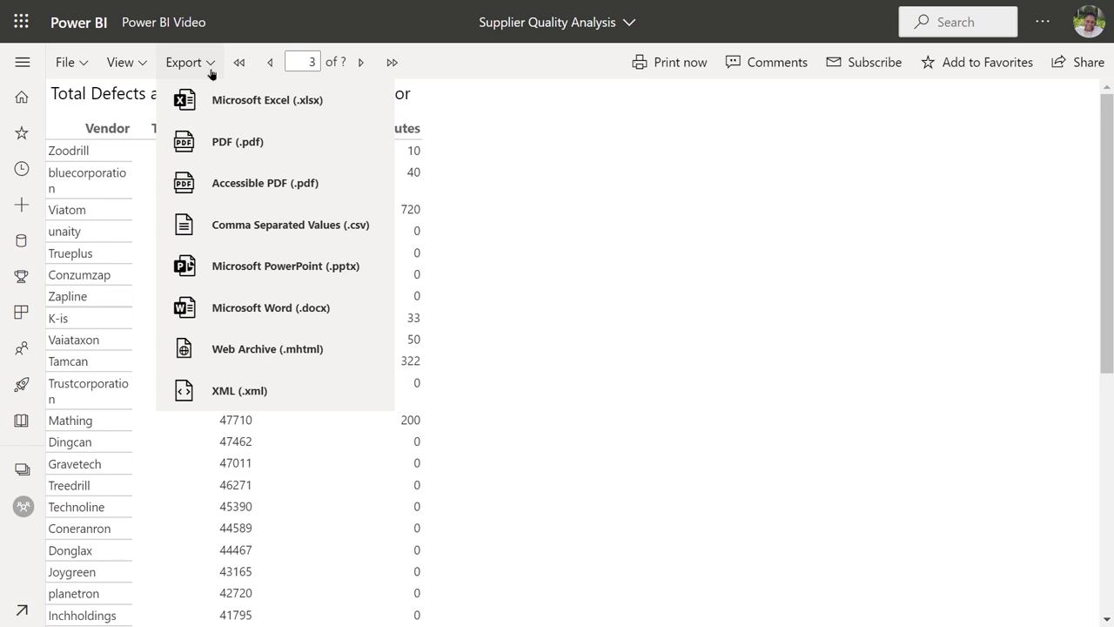
{"action": "left_click", "coordinate": [211, 61]}
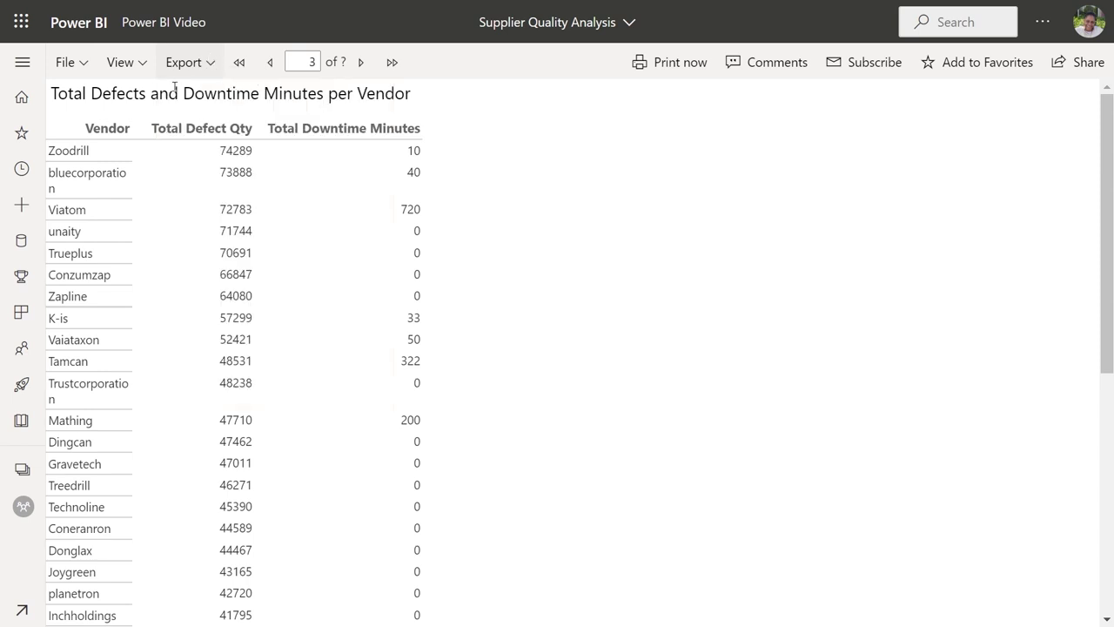
- Open the paginated Supplier Quality Analysis report from the workspace for editing in Power BI Report Builder and maximize its window
{"action": "left_click", "coordinate": [18, 508]}
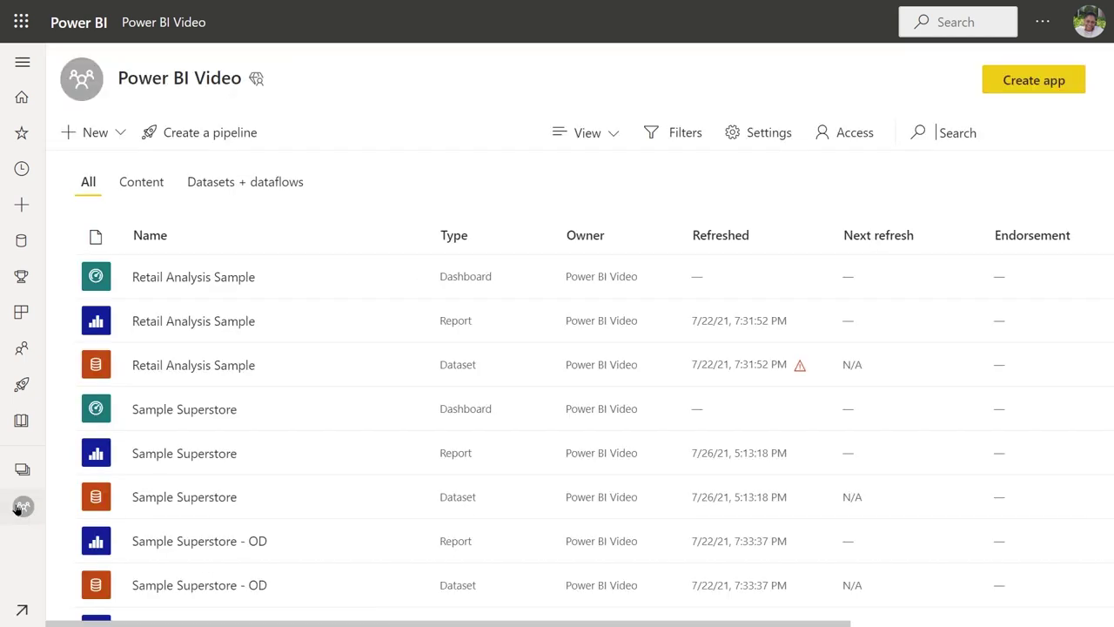
{"action": "scroll", "coordinate": [258, 498], "scroll_direction": "down", "scroll_amount": 3}
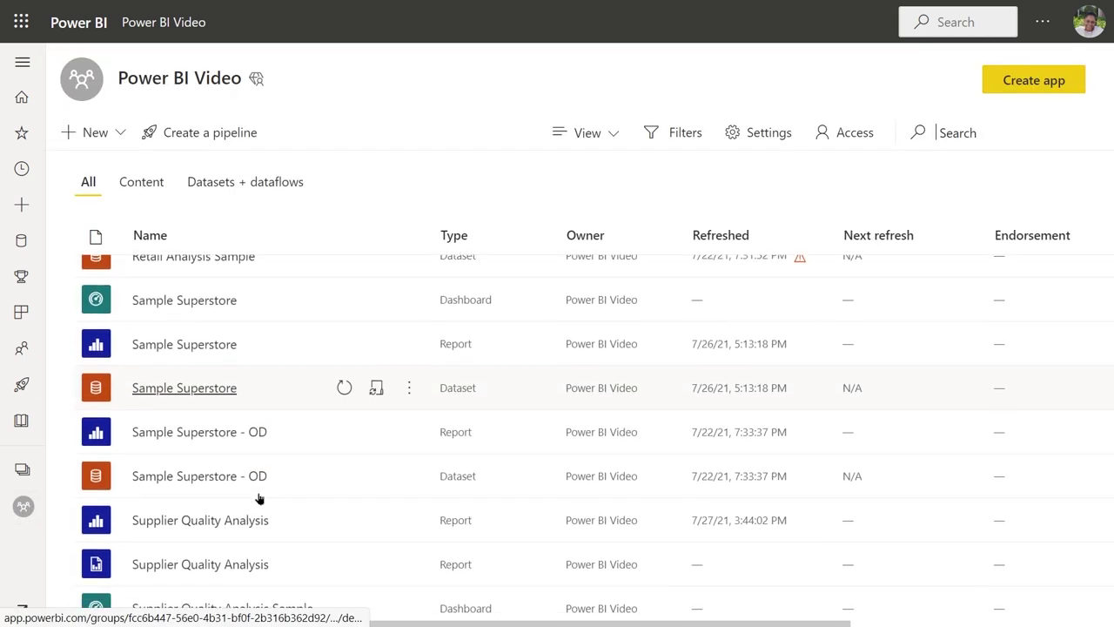
{"action": "scroll", "coordinate": [258, 498], "scroll_direction": "down", "scroll_amount": 1}
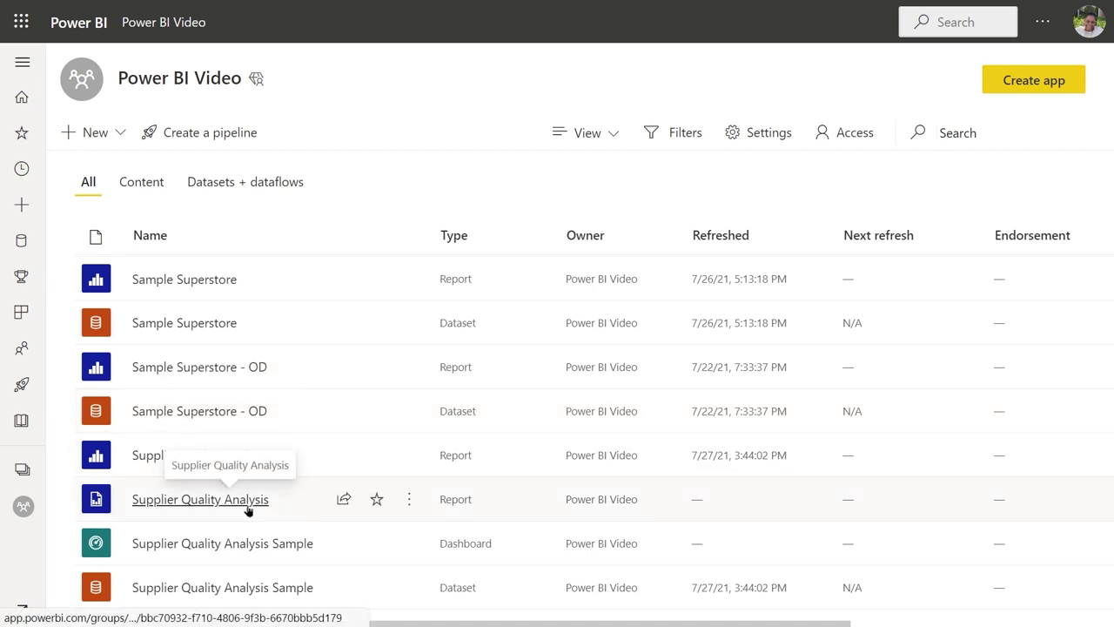
{"action": "left_click", "coordinate": [407, 501]}
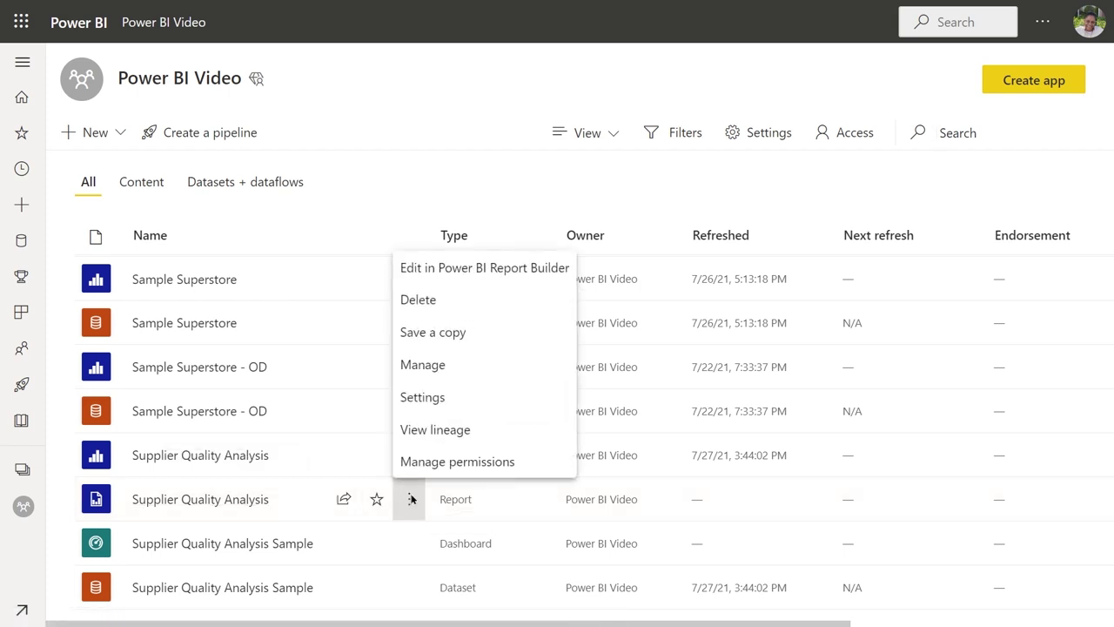
{"action": "left_click", "coordinate": [477, 269]}
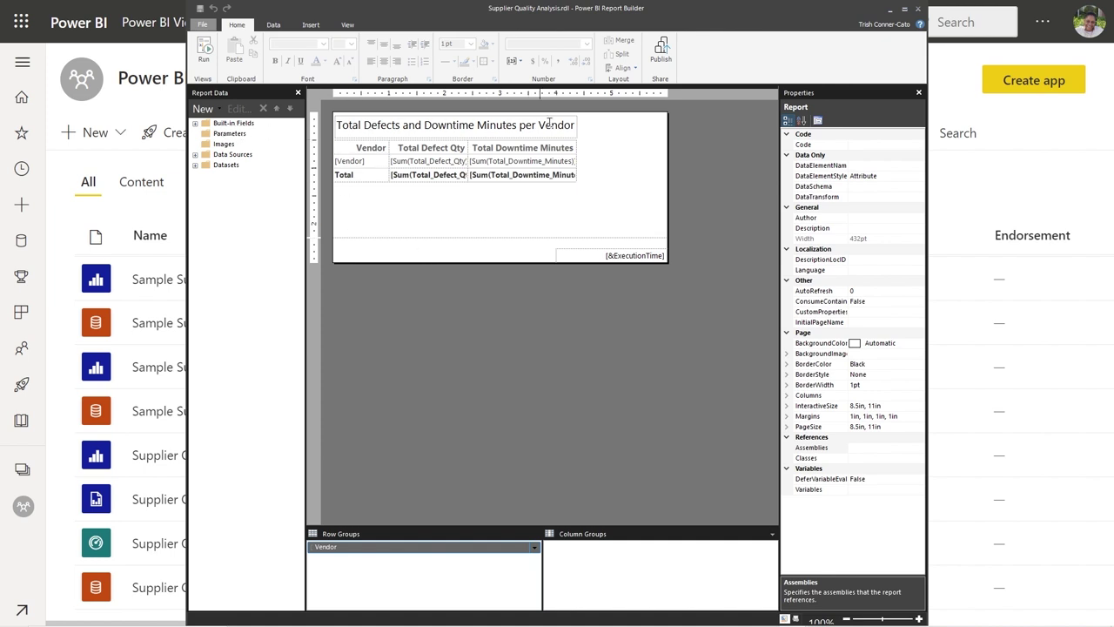
{"action": "left_click", "coordinate": [904, 10]}
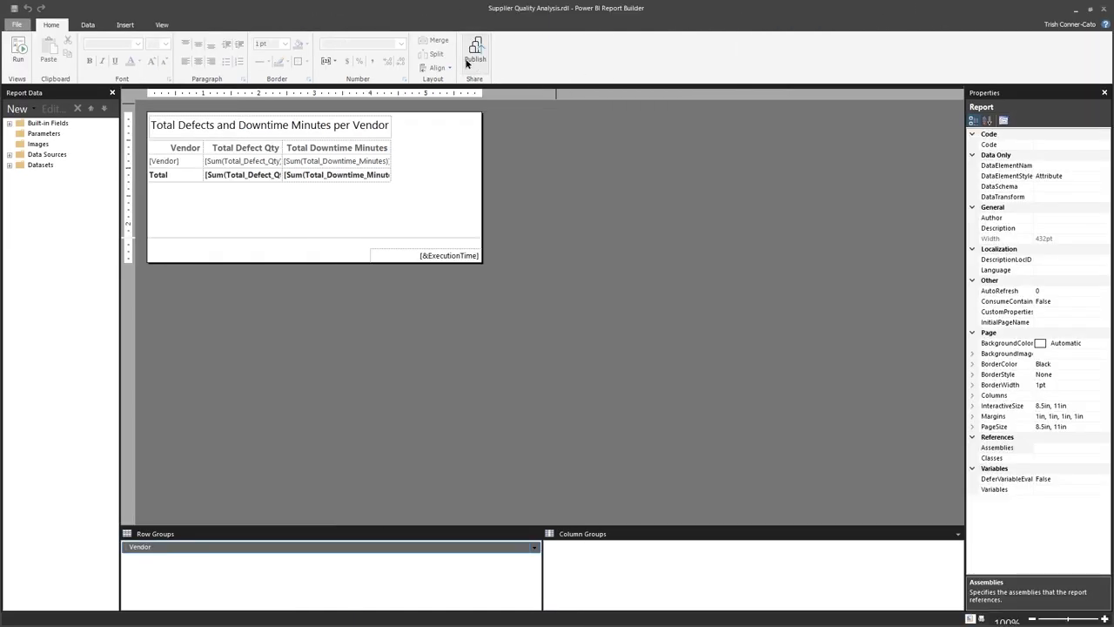
- Add the Overall Page Number built-in field to the page footer, on the side opposite the execution time
{"action": "left_click", "coordinate": [9, 125]}
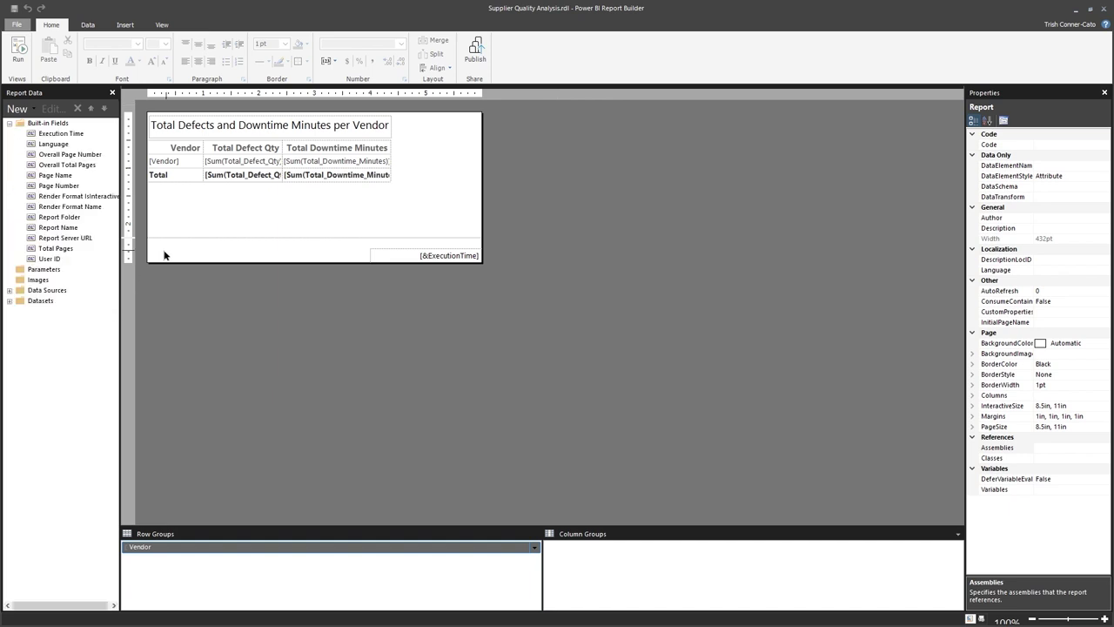
{"action": "left_click", "coordinate": [50, 154]}
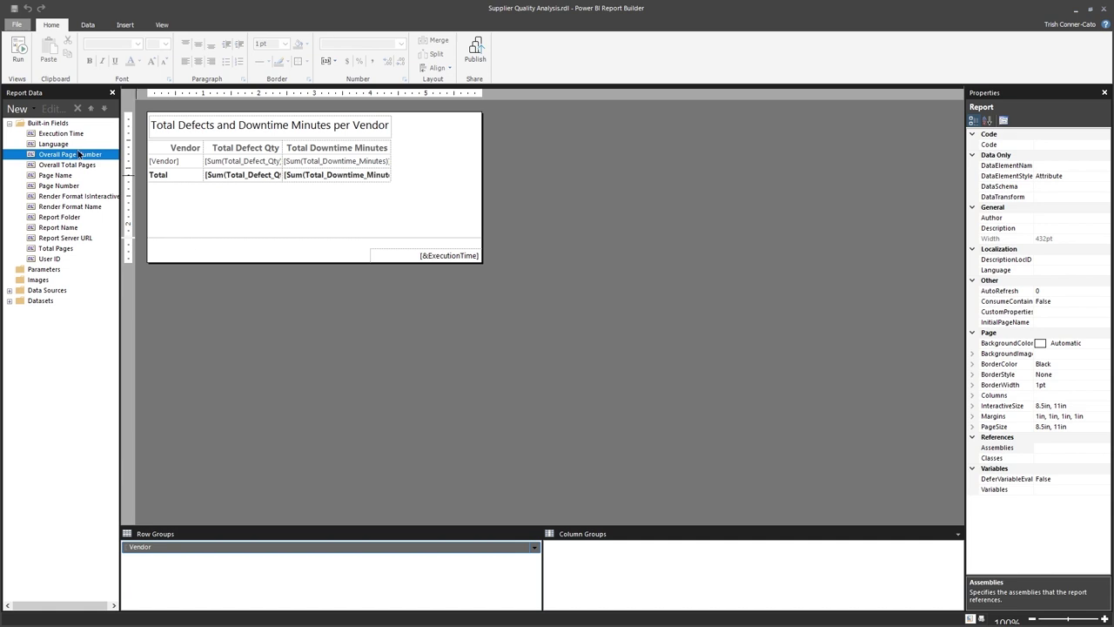
{"action": "left_click_drag", "start_coordinate": [74, 157], "coordinate": [164, 253]}
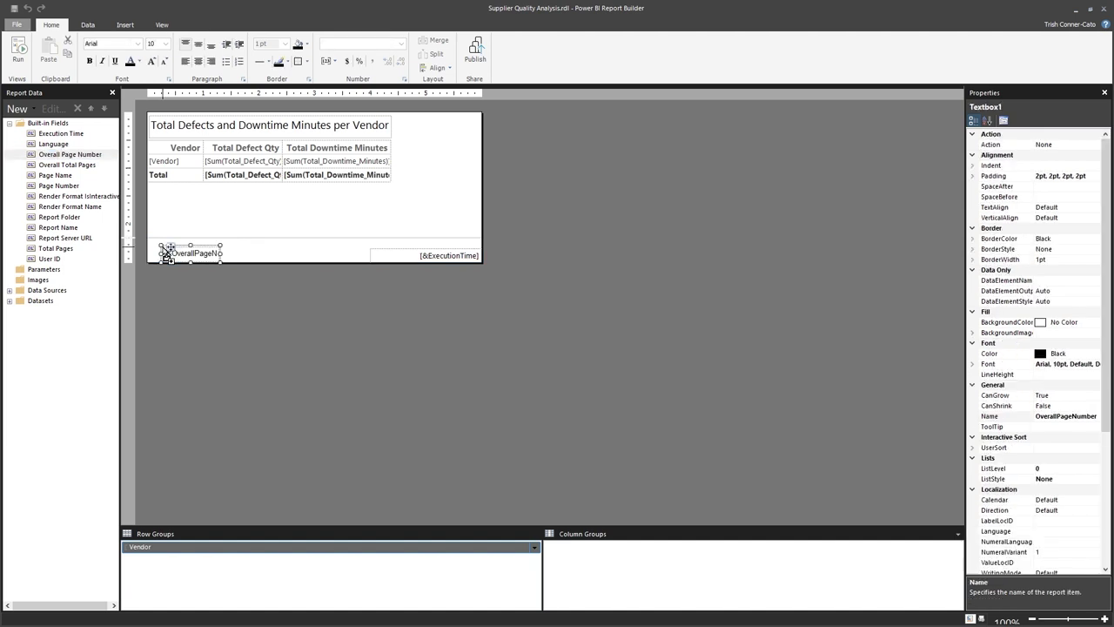
{"action": "left_click", "coordinate": [232, 253]}
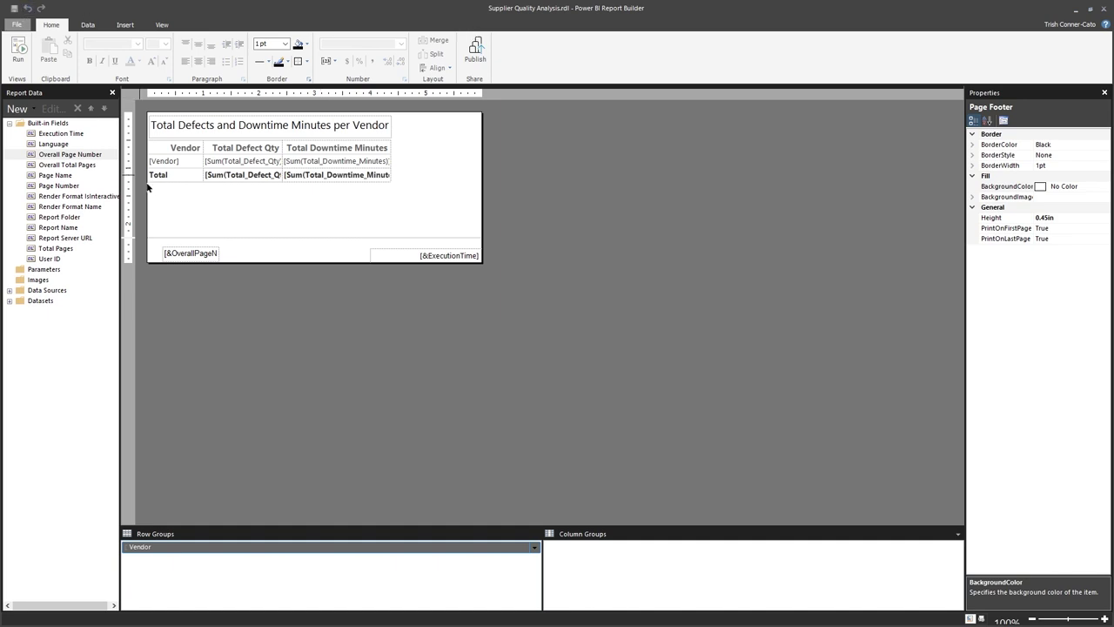
{"action": "left_click", "coordinate": [223, 211]}
{"action": "left_click", "coordinate": [689, 236]}
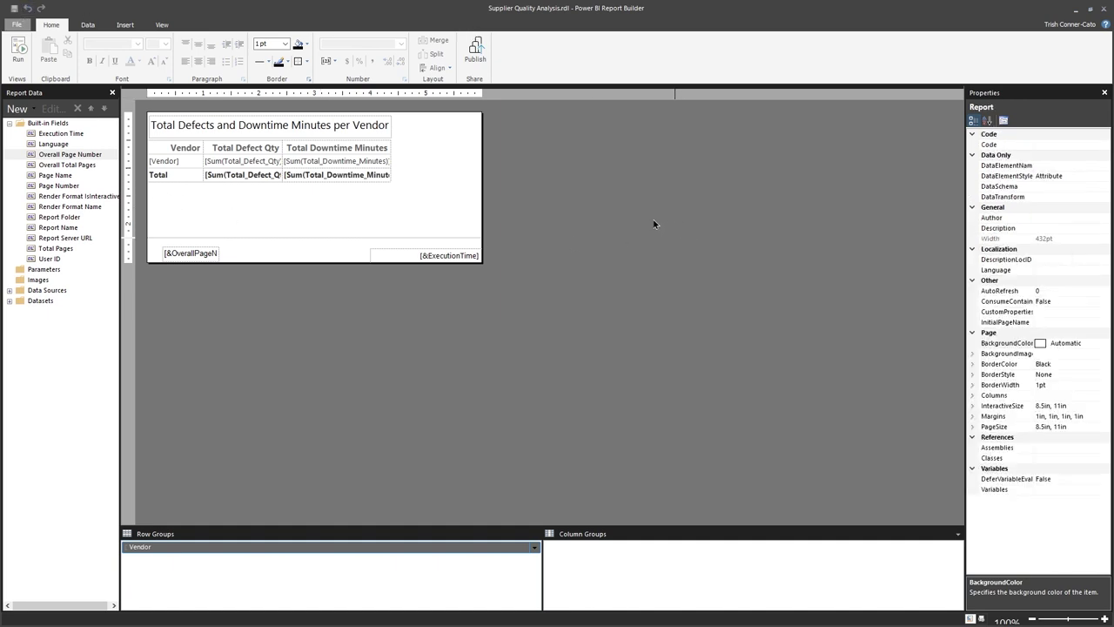
{"action": "left_click", "coordinate": [272, 259]}
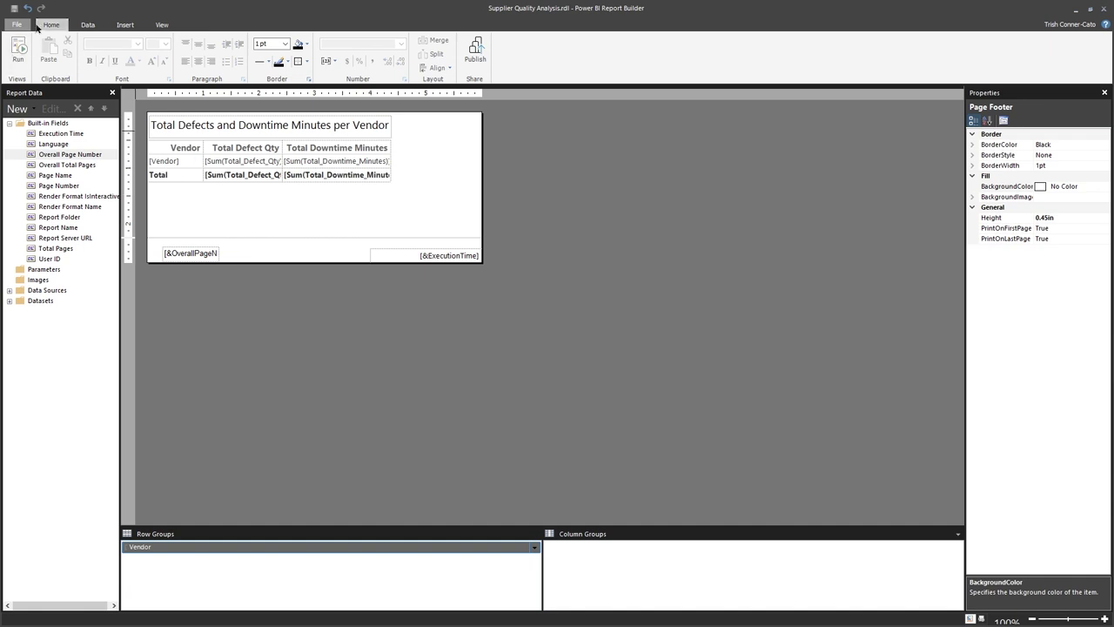
{"action": "left_click", "coordinate": [9, 124]}
{"action": "left_click", "coordinate": [250, 284]}
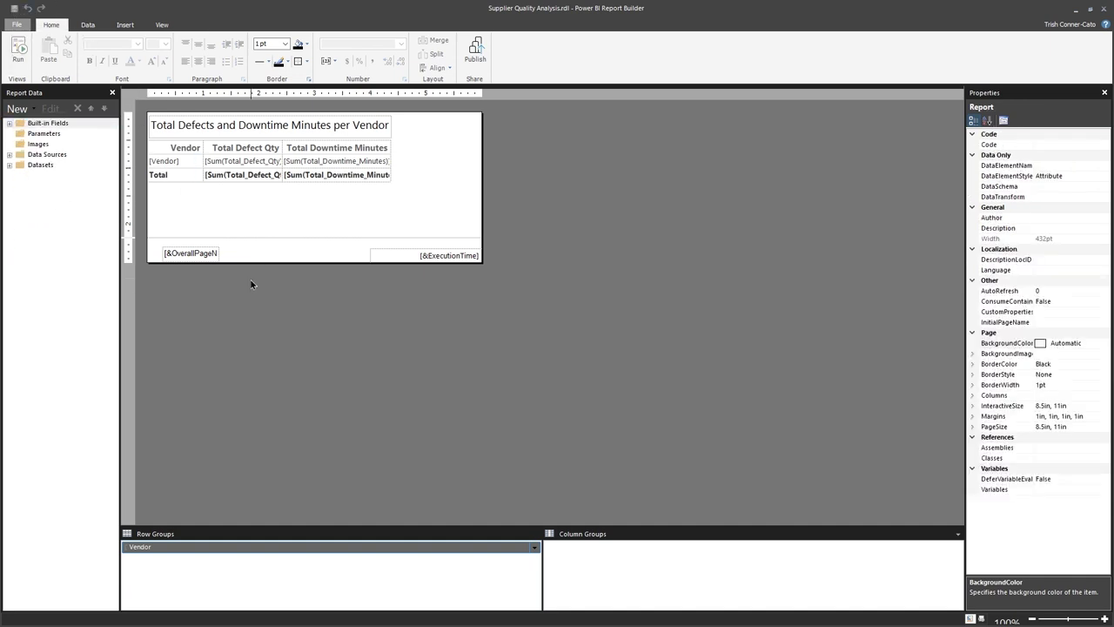
{"action": "left_click", "coordinate": [309, 228]}
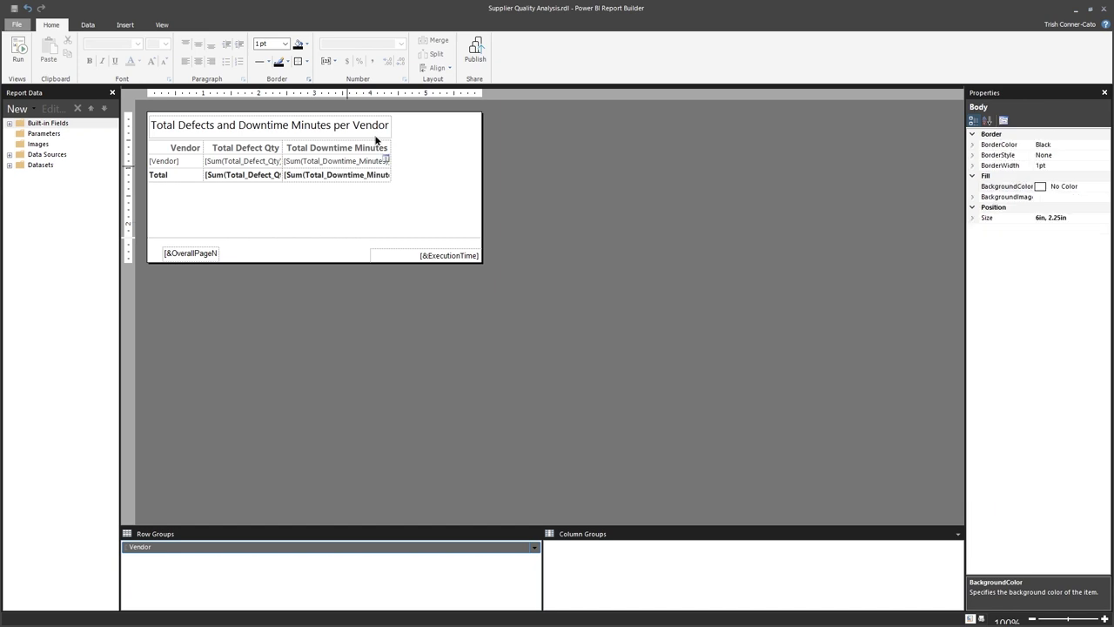
- Republish Supplier Quality Analysis to the Power BI Video workspace, replacing the existing report, and open it in Power BI to check the page 1 footer
{"action": "left_click", "coordinate": [476, 52]}
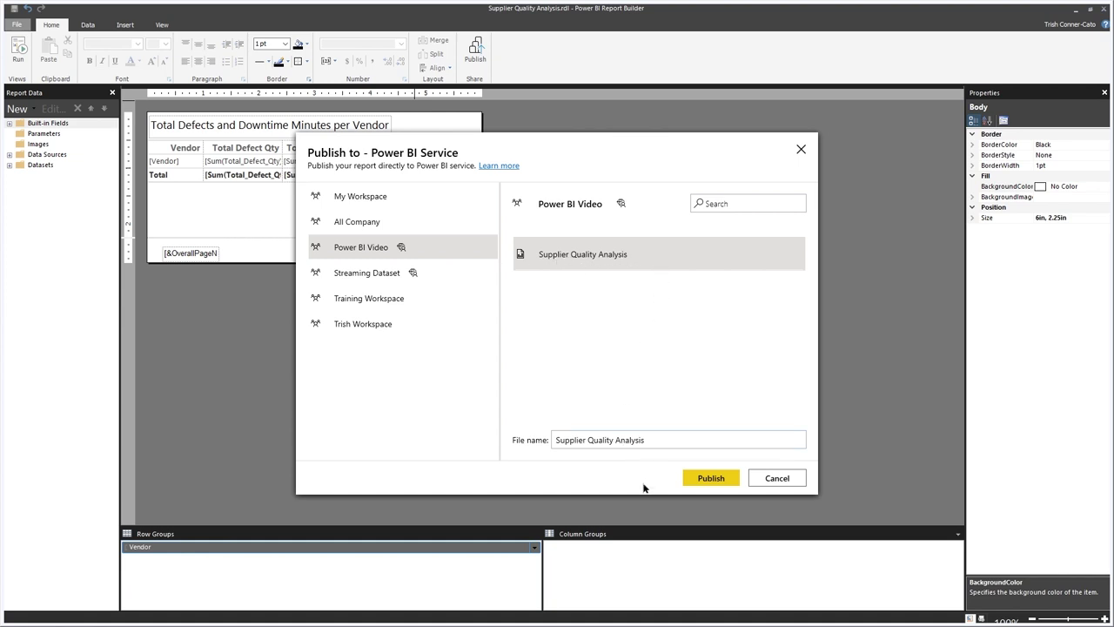
{"action": "left_click", "coordinate": [705, 481]}
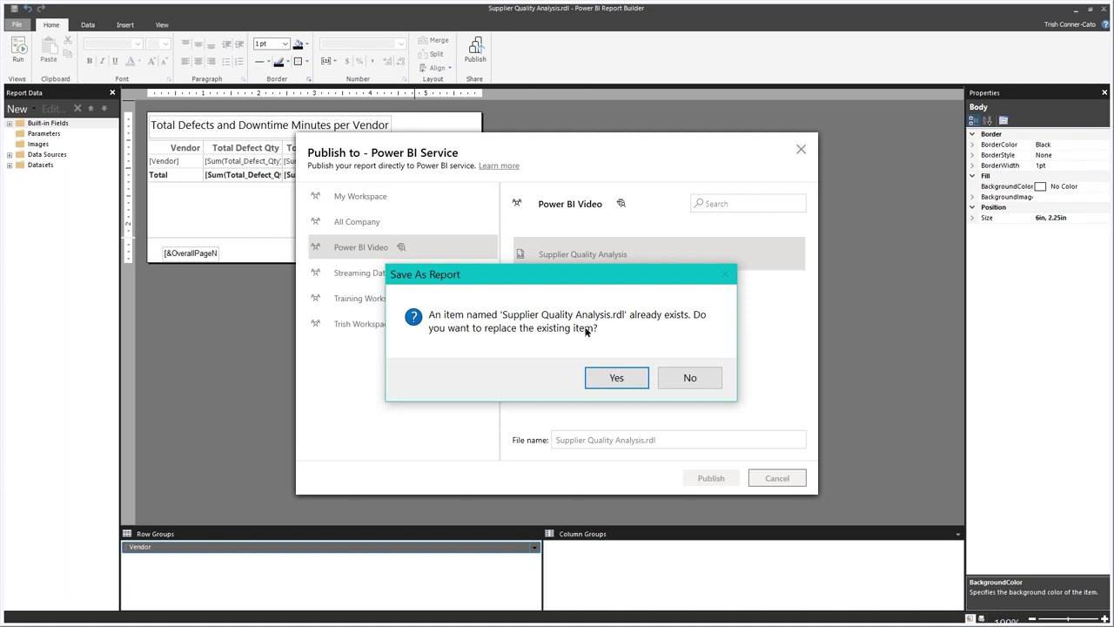
{"action": "left_click", "coordinate": [608, 381]}
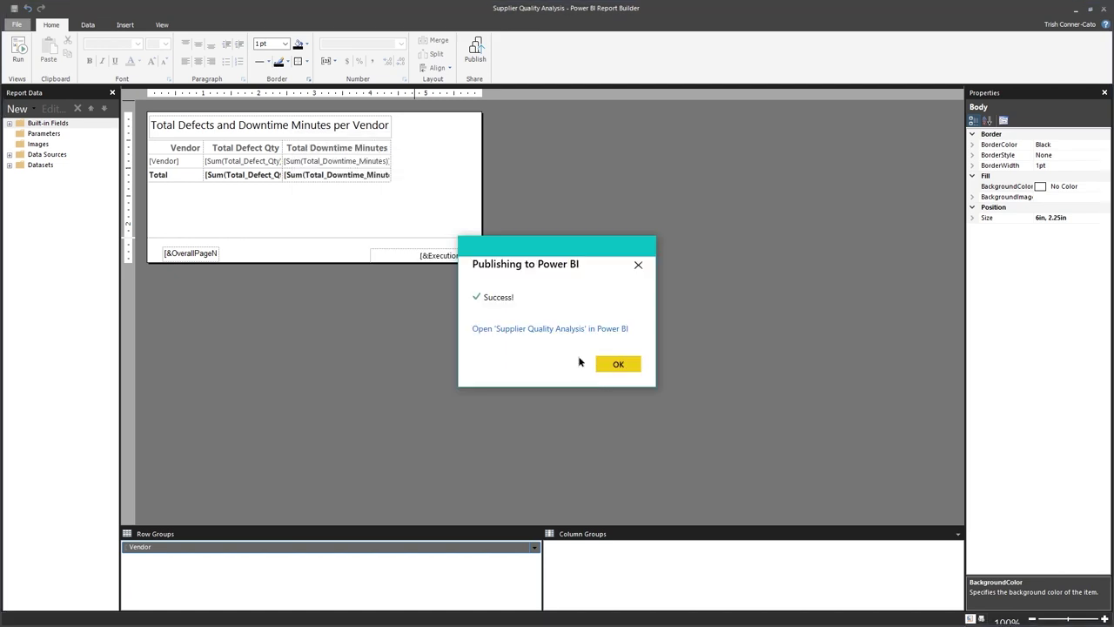
{"action": "left_click", "coordinate": [559, 329]}
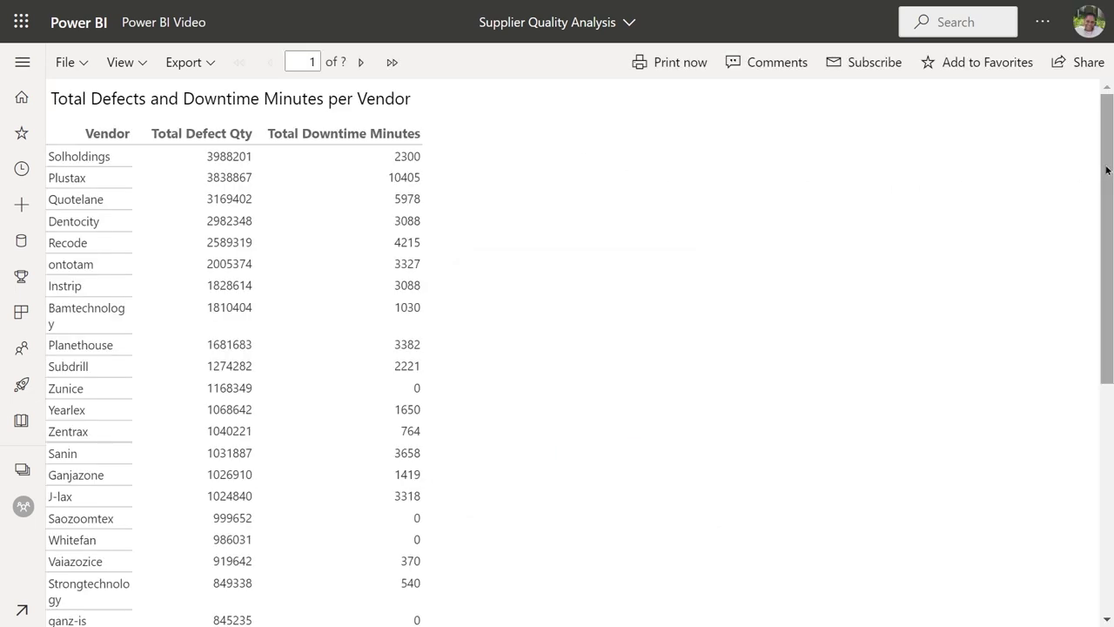
{"action": "left_click_drag", "start_coordinate": [1106, 170], "coordinate": [1080, 528]}
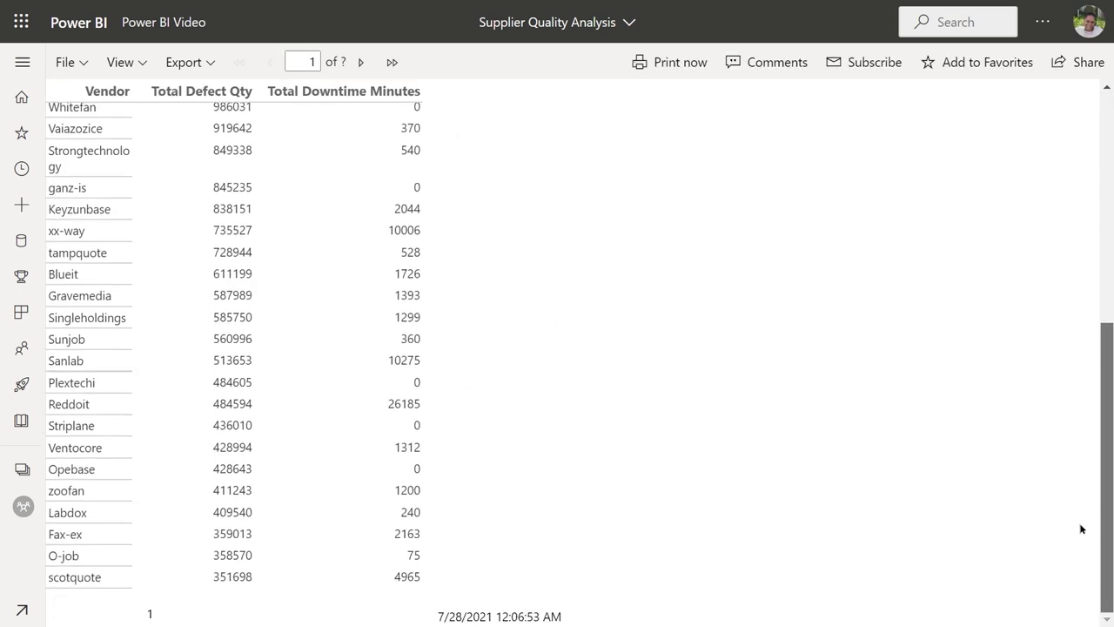
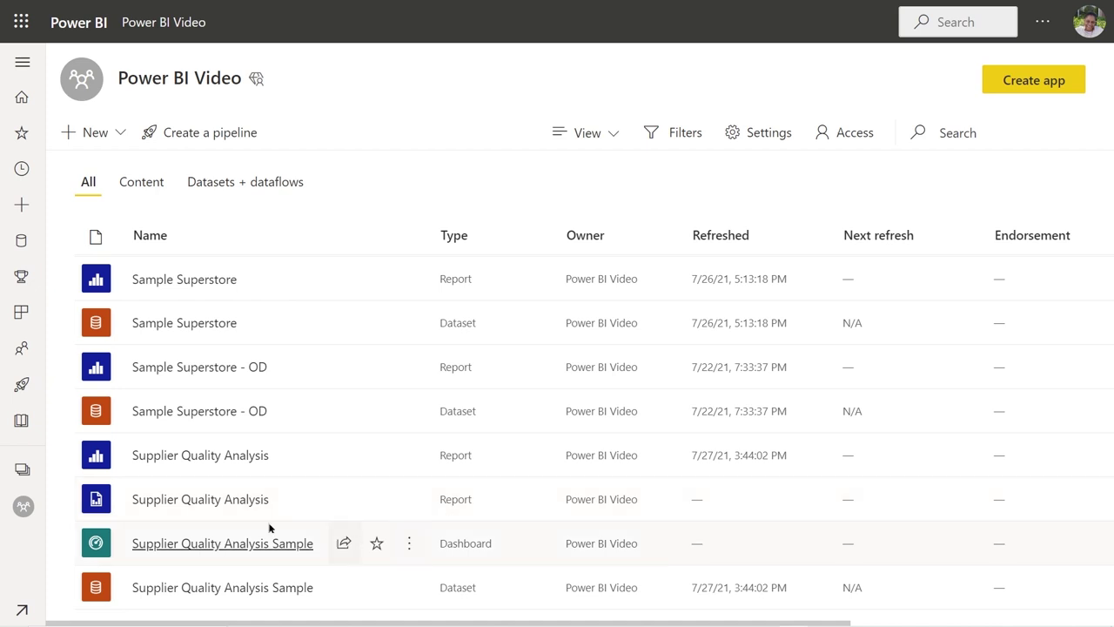
- Find the Sales and Marketing Sample among the Power BI service's sample content and open its documentation page
{"action": "left_click", "coordinate": [21, 612]}
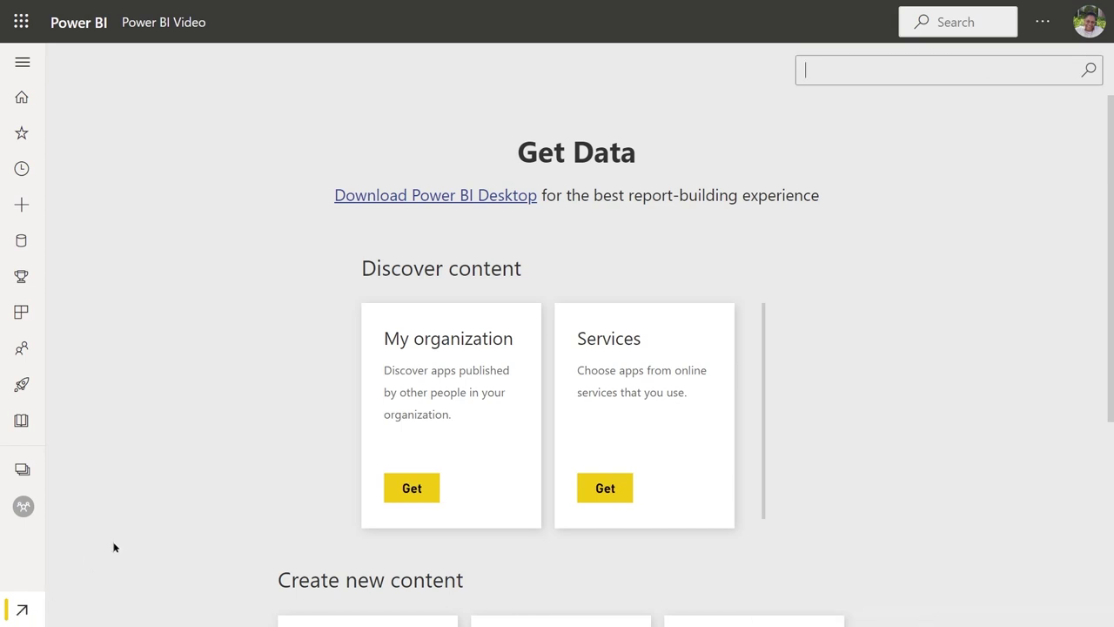
{"action": "scroll", "coordinate": [228, 461], "scroll_direction": "down", "scroll_amount": 4}
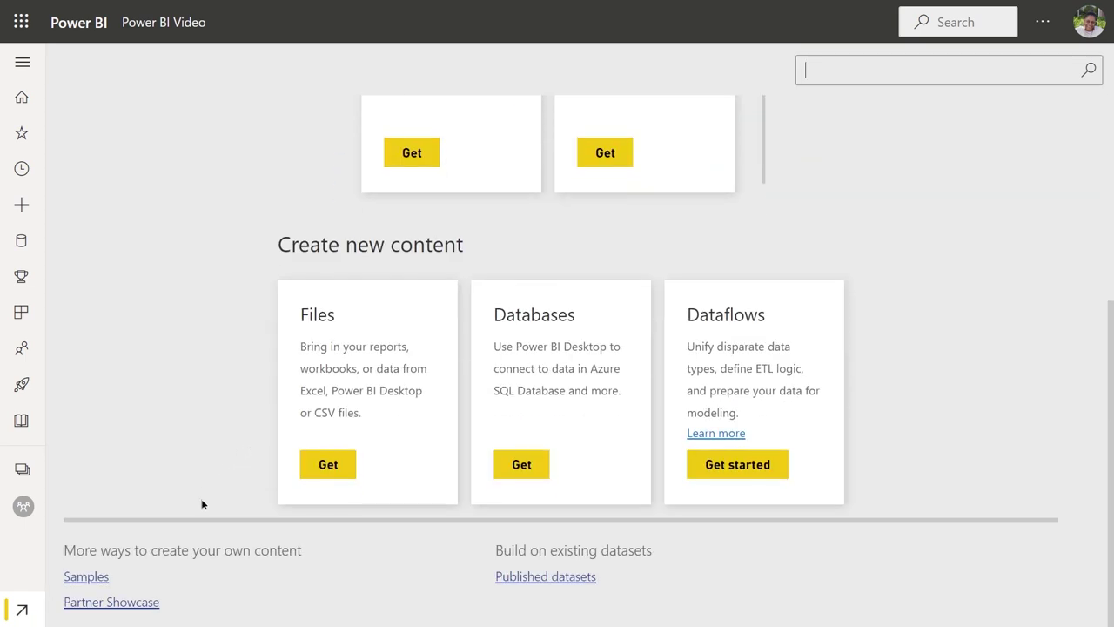
{"action": "left_click", "coordinate": [87, 578]}
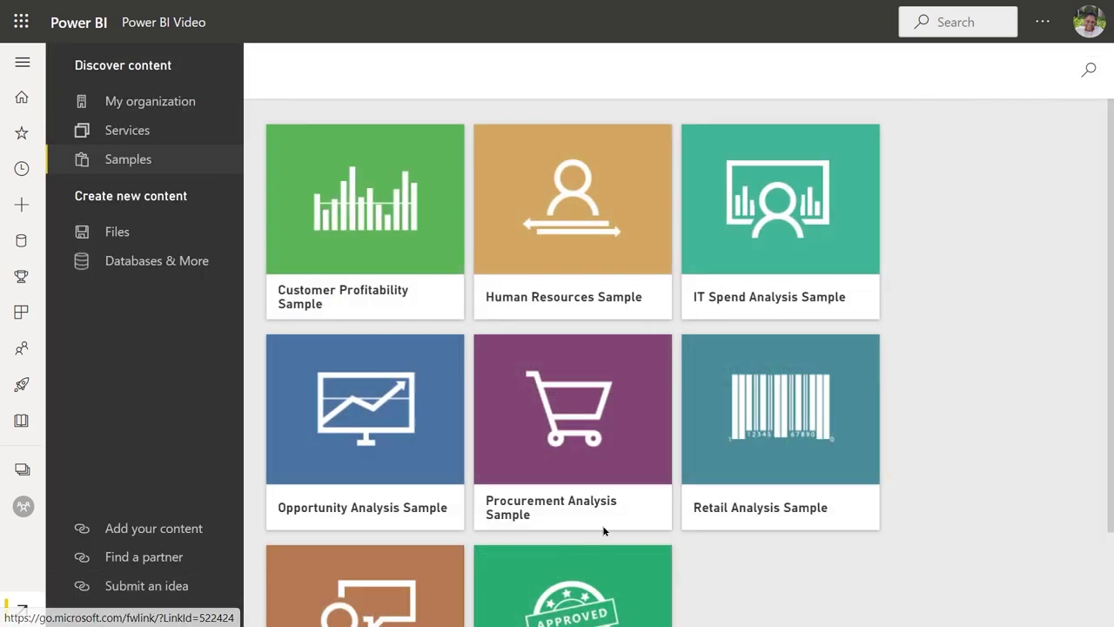
{"action": "scroll", "coordinate": [798, 512], "scroll_direction": "down", "scroll_amount": 2}
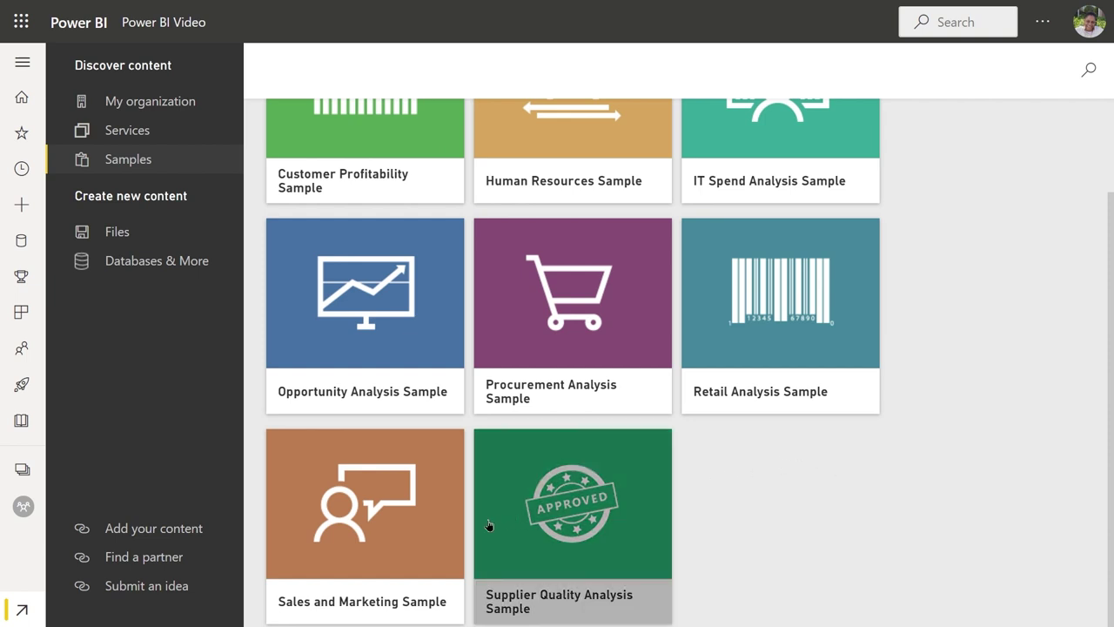
{"action": "left_click", "coordinate": [394, 528]}
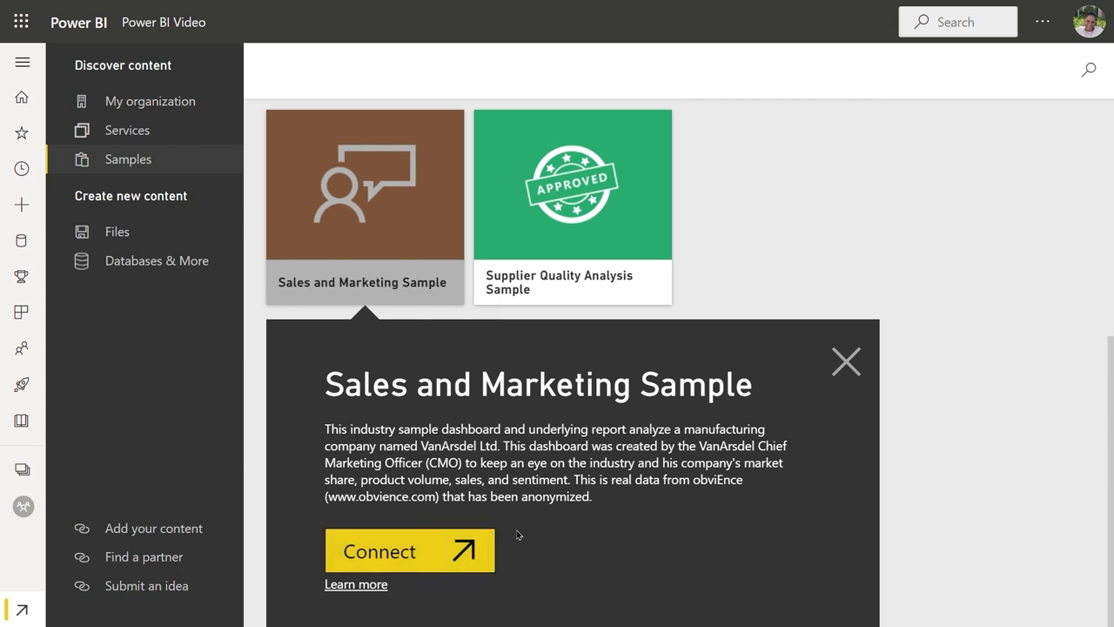
{"action": "left_click", "coordinate": [373, 585]}
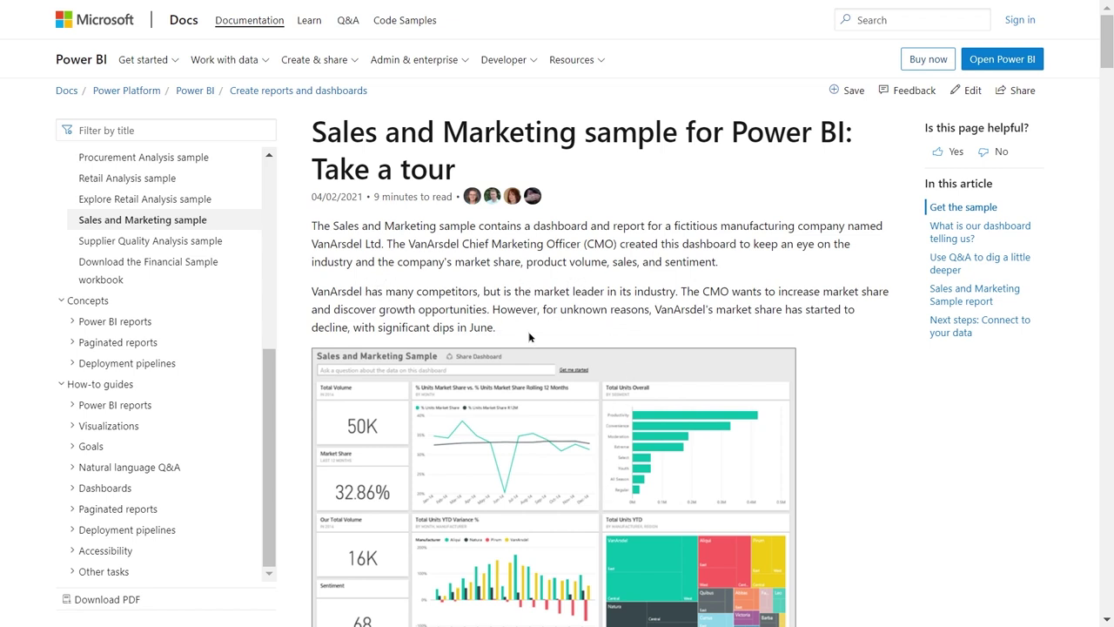
- Download the Sales and Marketing sample's .pbix file from the documentation page and open it in Power BI Desktop
{"action": "scroll", "coordinate": [594, 411], "scroll_direction": "down", "scroll_amount": 4}
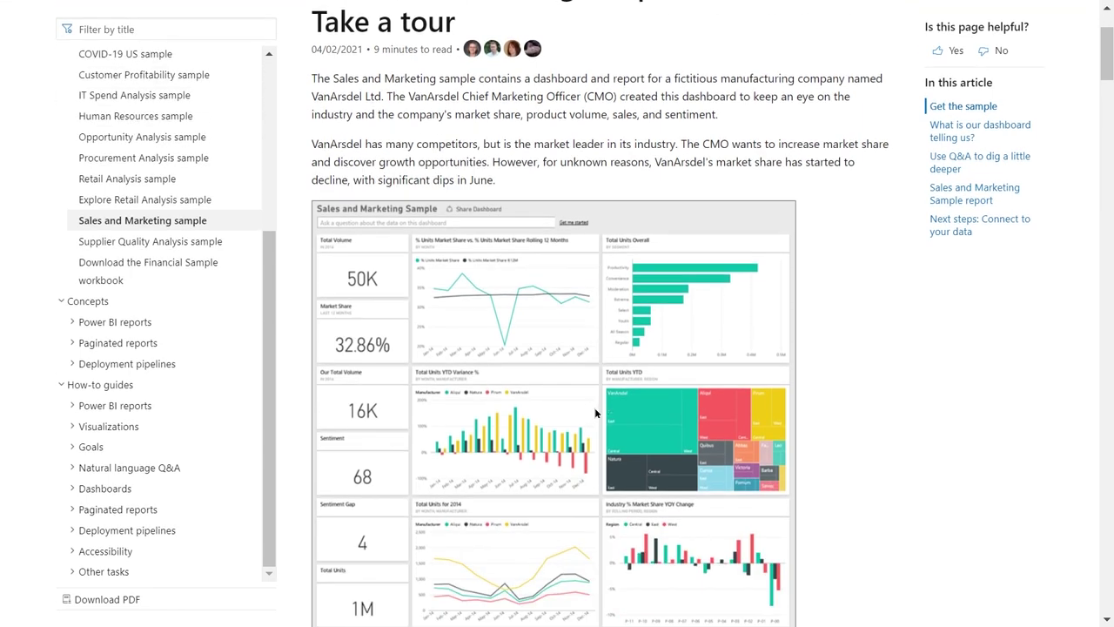
{"action": "scroll", "coordinate": [595, 407], "scroll_direction": "down", "scroll_amount": 3}
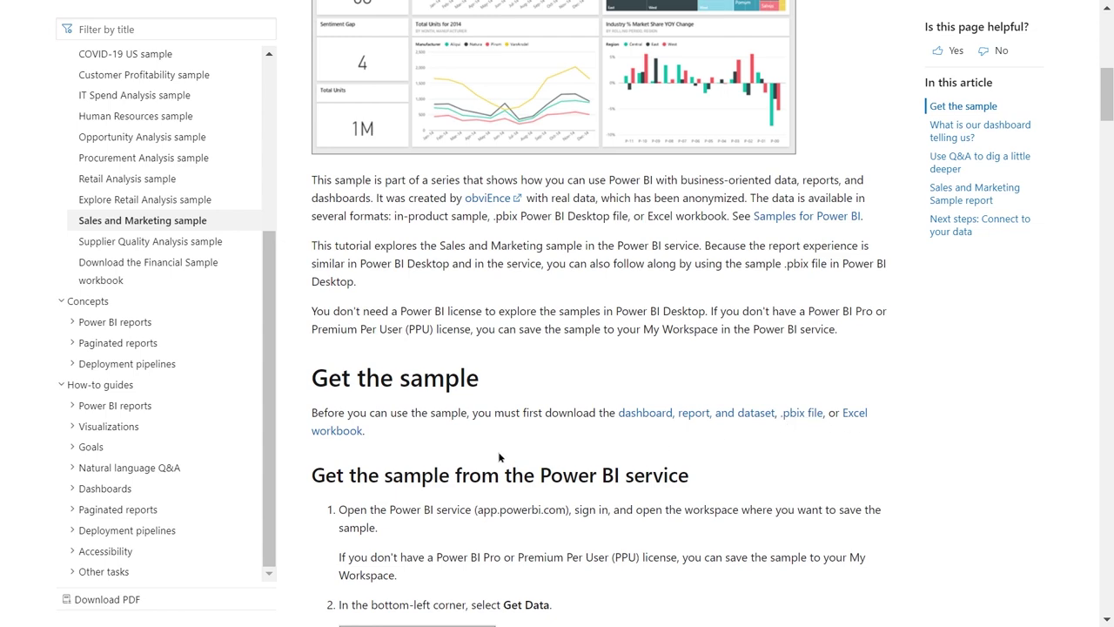
{"action": "scroll", "coordinate": [499, 452], "scroll_direction": "down", "scroll_amount": 1}
{"action": "scroll", "coordinate": [501, 444], "scroll_direction": "down", "scroll_amount": 4}
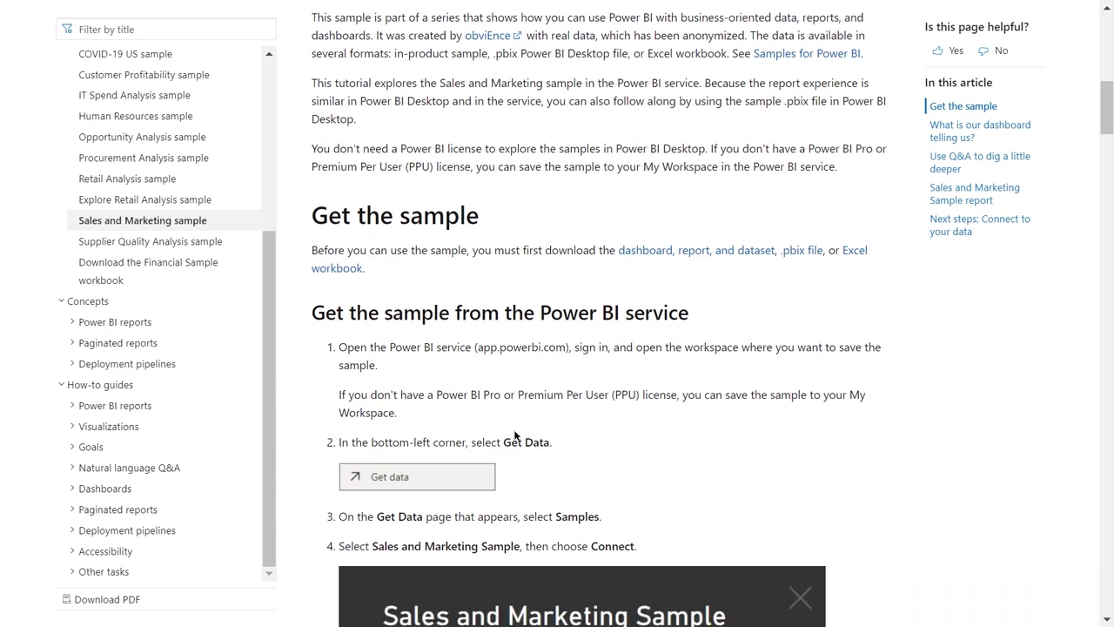
{"action": "scroll", "coordinate": [505, 437], "scroll_direction": "down", "scroll_amount": 5}
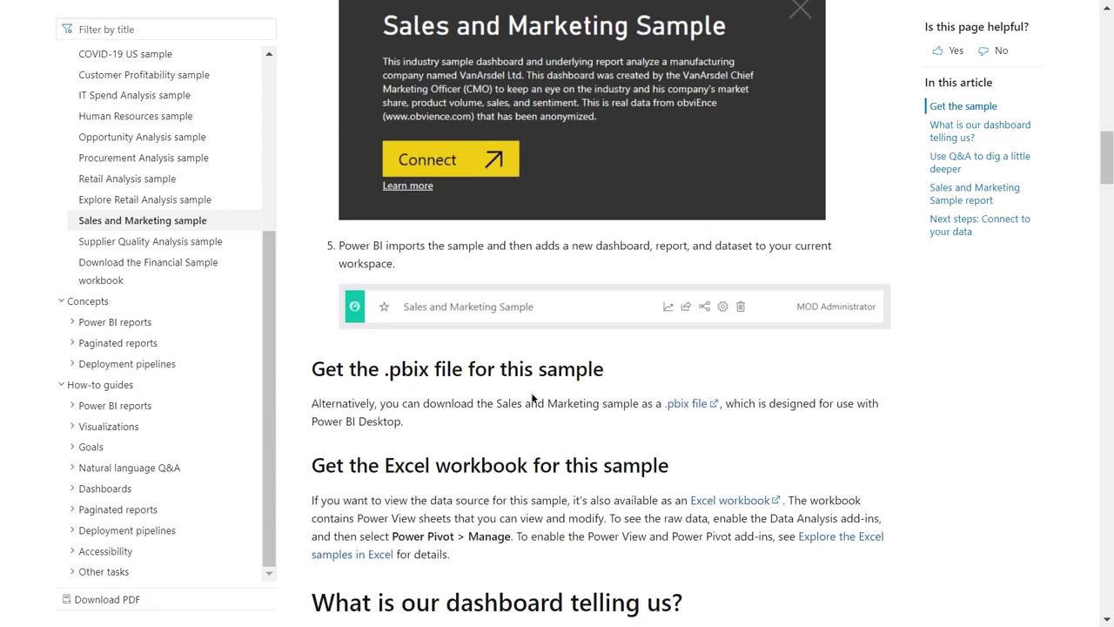
{"action": "left_click", "coordinate": [687, 407]}
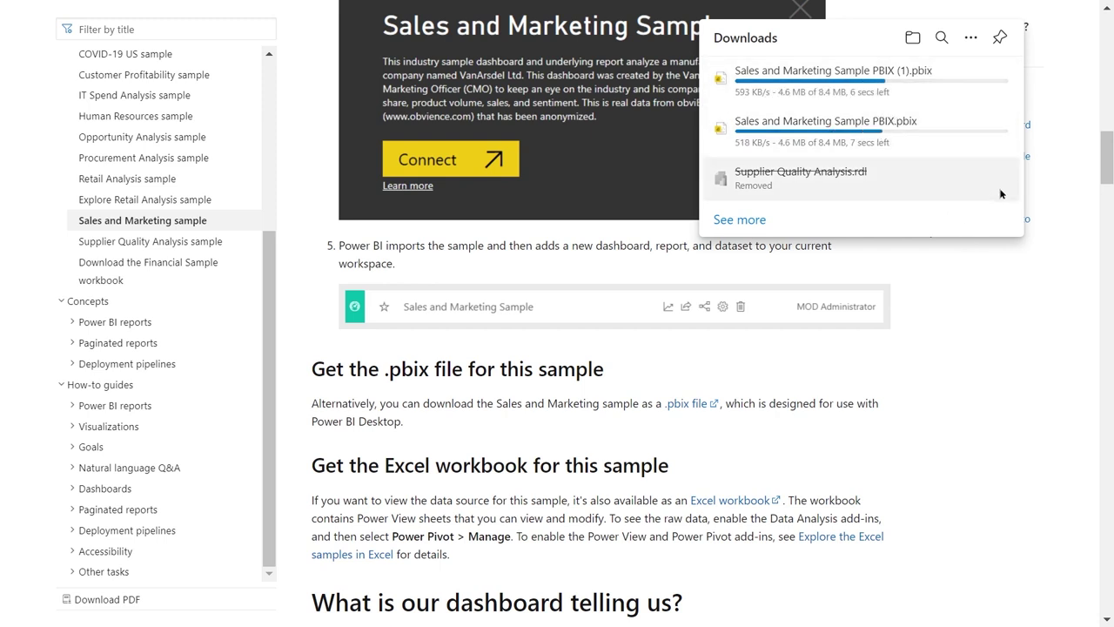
{"action": "left_click", "coordinate": [988, 130]}
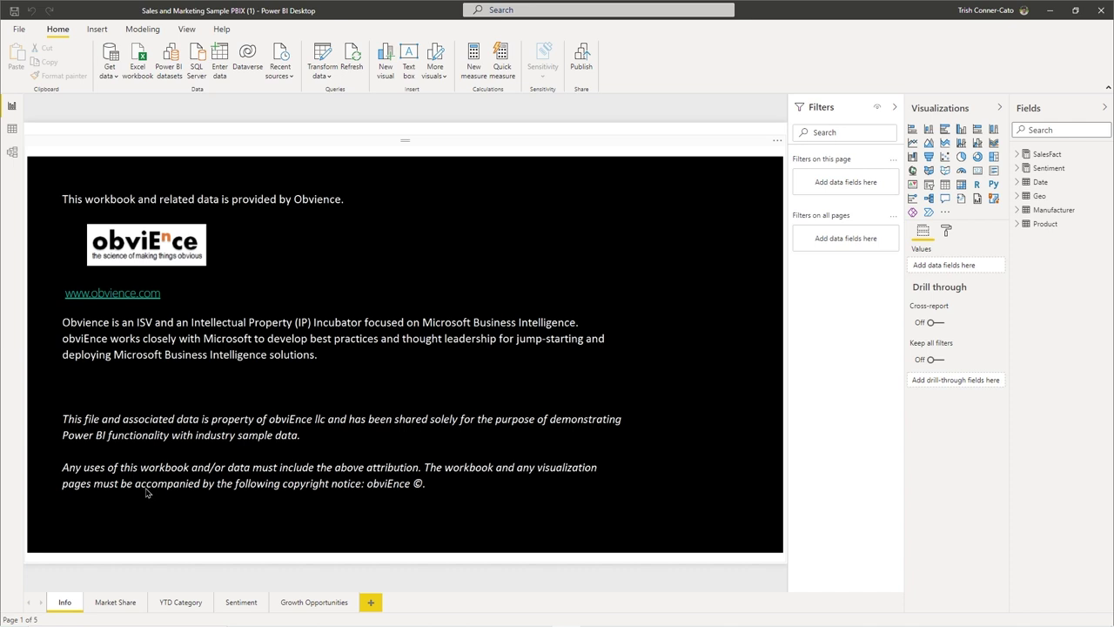
- Delete the Info page from the Sales and Marketing sample report
{"action": "left_click", "coordinate": [76, 602]}
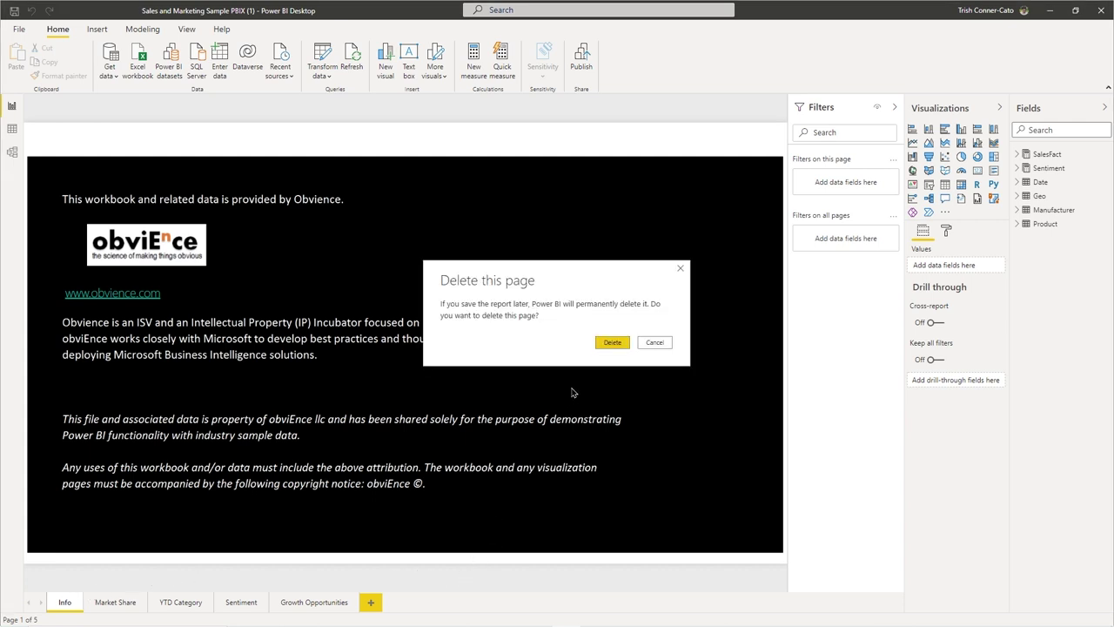
{"action": "left_click", "coordinate": [611, 342]}
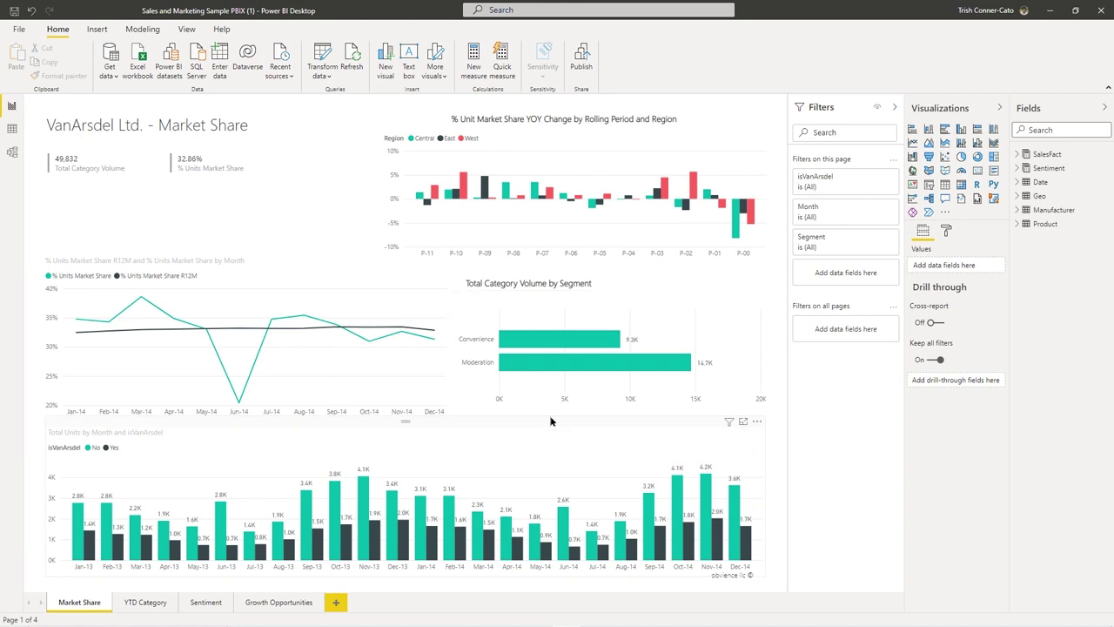
- Review the YTD Category, Sentiment and Growth Opportunities pages, examining the Total Units by Segment chart on the last one
{"action": "left_click", "coordinate": [144, 602]}
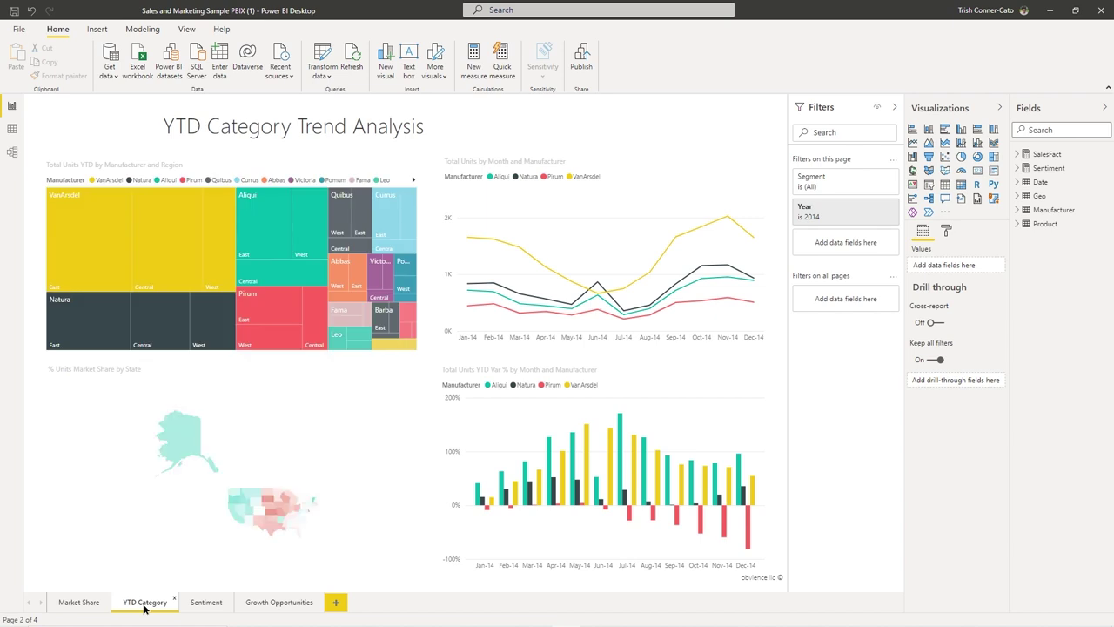
{"action": "left_click", "coordinate": [206, 603]}
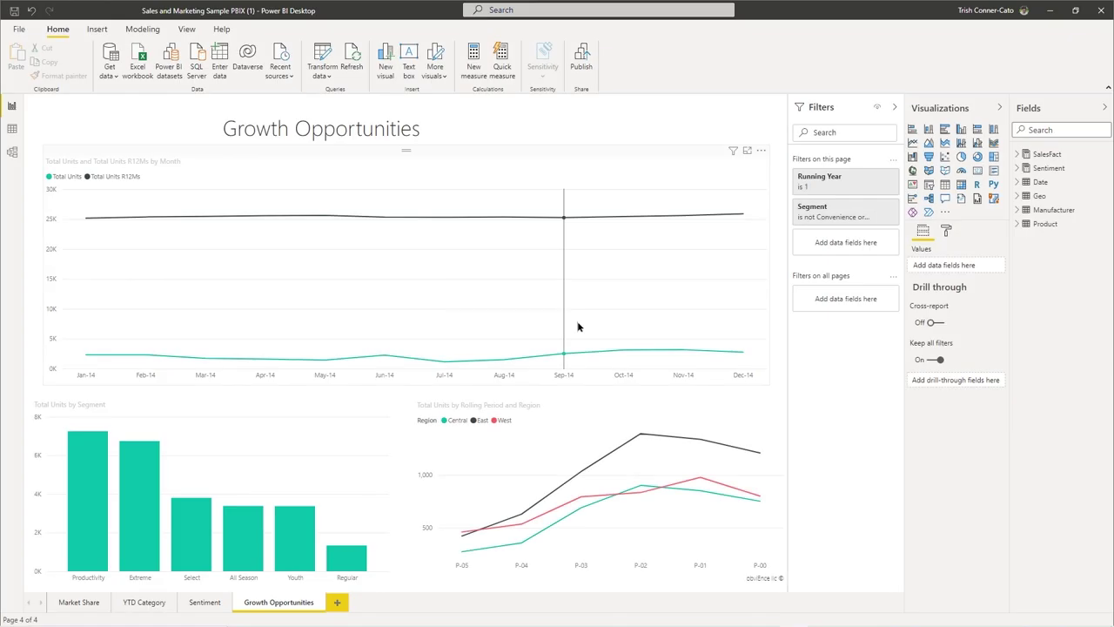
{"action": "mouse_move", "coordinate": [577, 326]}
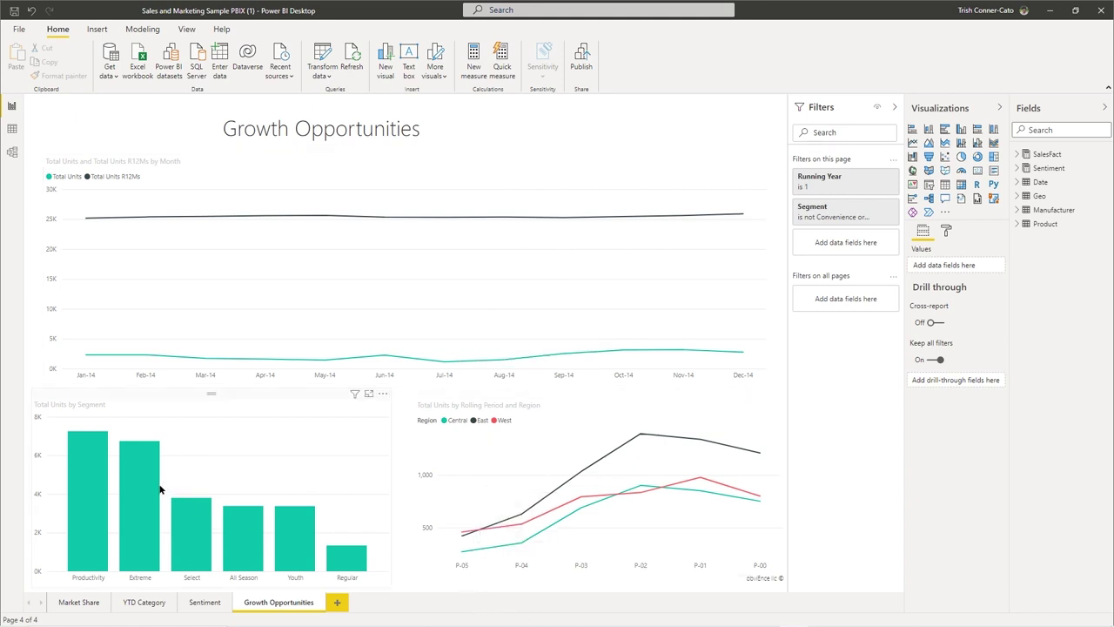
{"action": "left_click", "coordinate": [260, 477]}
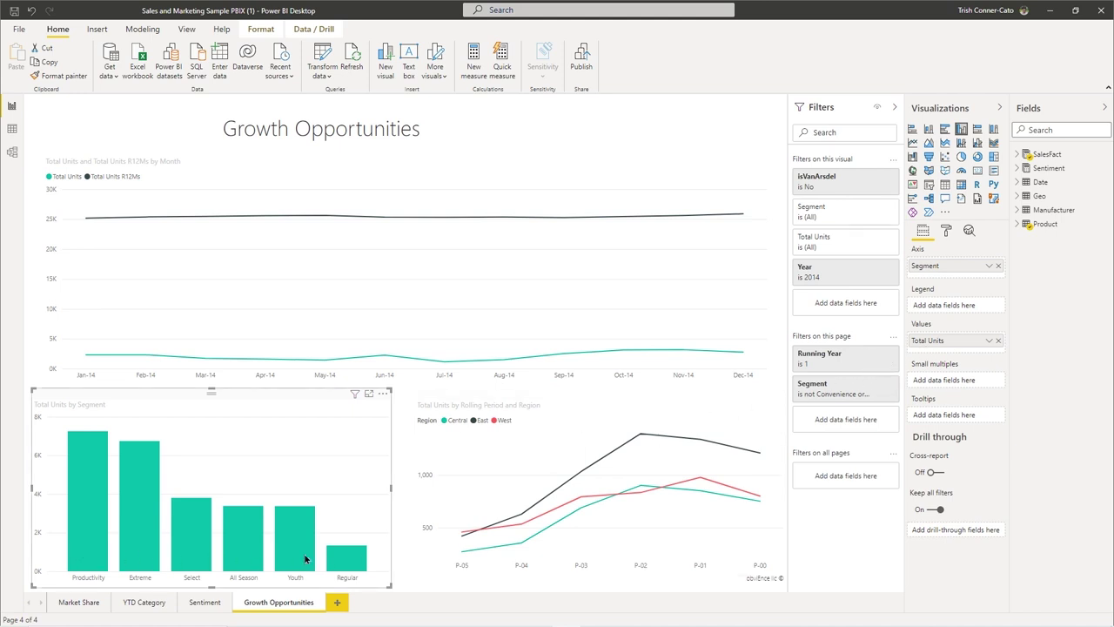
{"action": "mouse_move", "coordinate": [354, 553]}
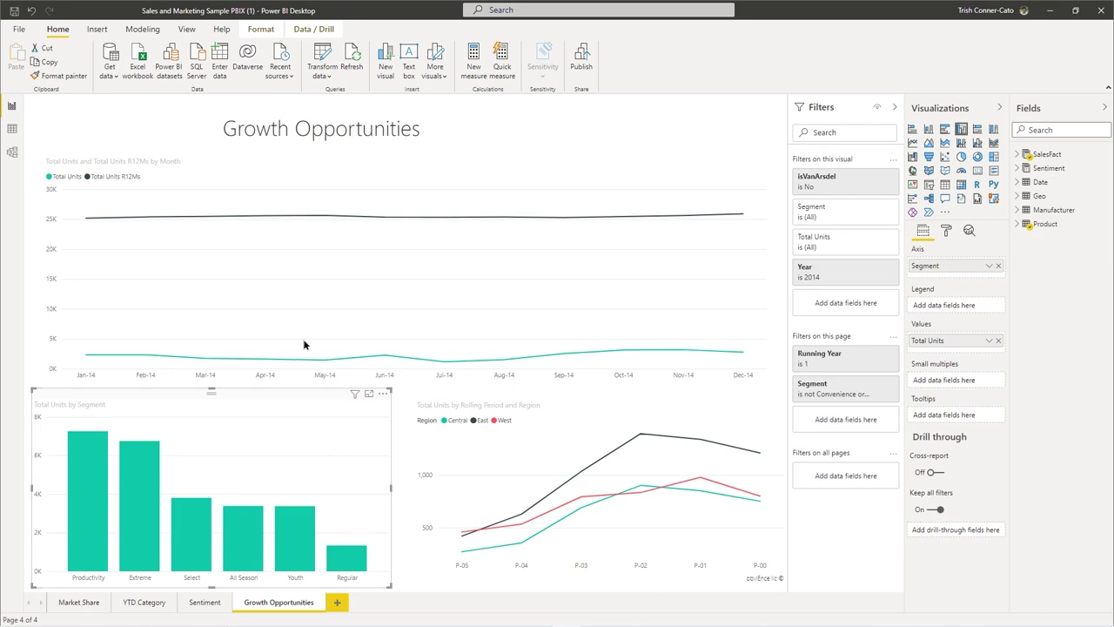
- Show the report's data tables and look through the fields and measures of the SalesFact table
{"action": "left_click", "coordinate": [11, 129]}
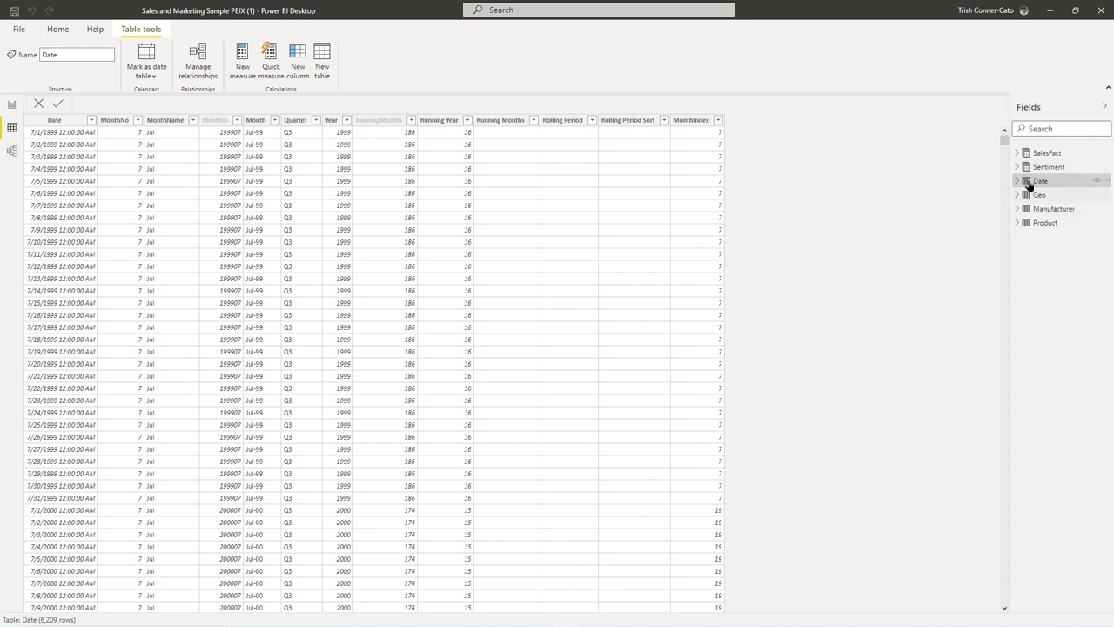
{"action": "left_click", "coordinate": [1017, 153]}
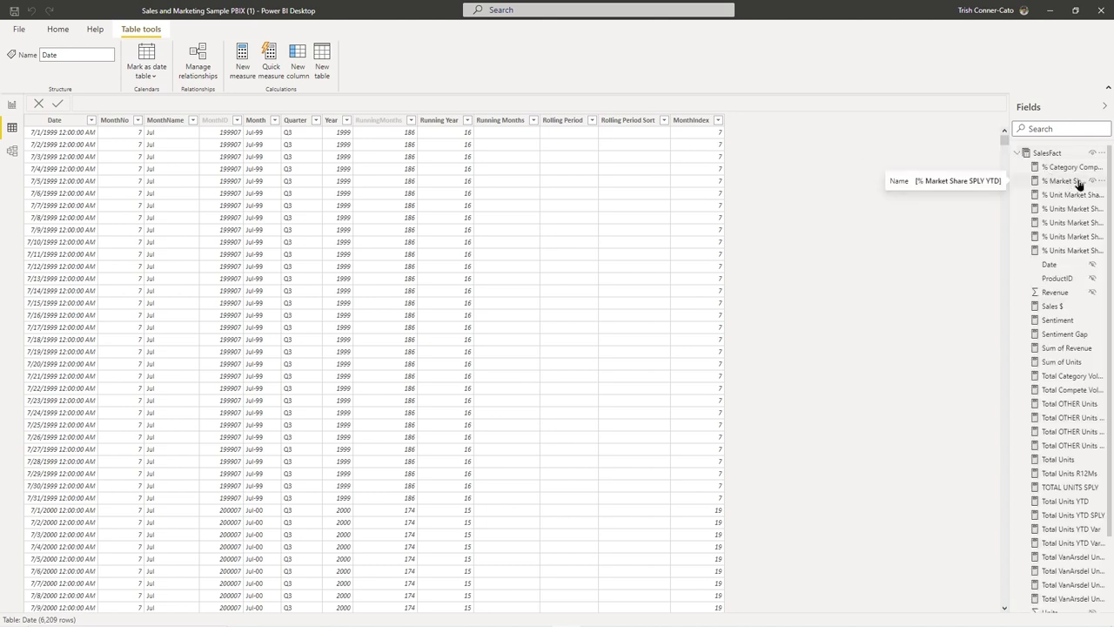
{"action": "scroll", "coordinate": [1080, 183], "scroll_direction": "down", "scroll_amount": 3}
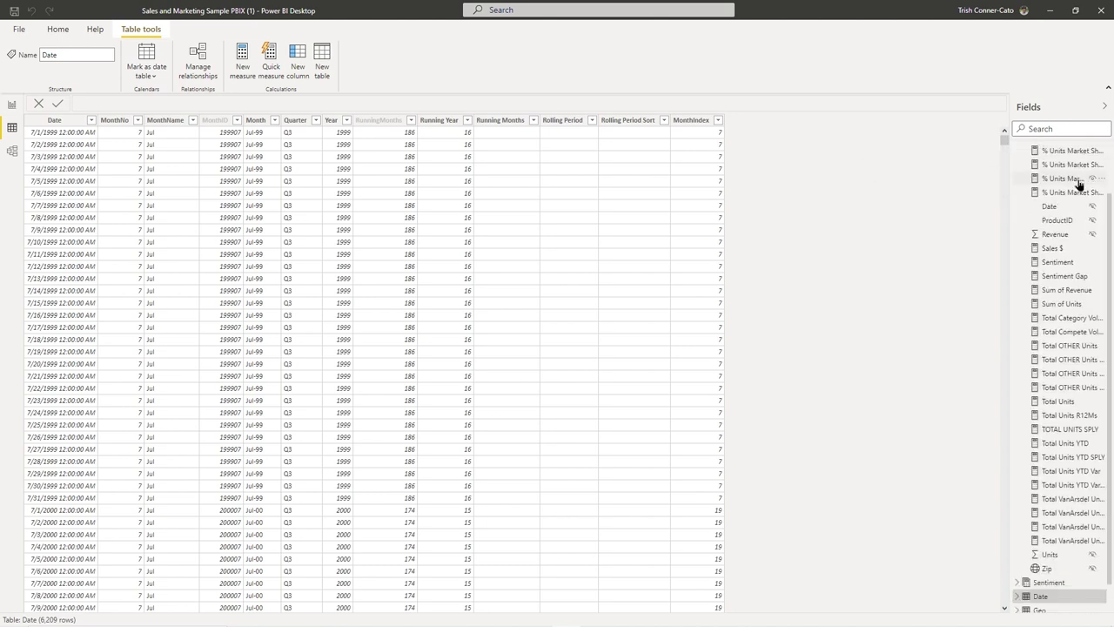
- Examine the fields and records of the Sentiment, Manufacturer and Product tables in the data view
{"action": "scroll", "coordinate": [1079, 183], "scroll_direction": "down", "scroll_amount": 2}
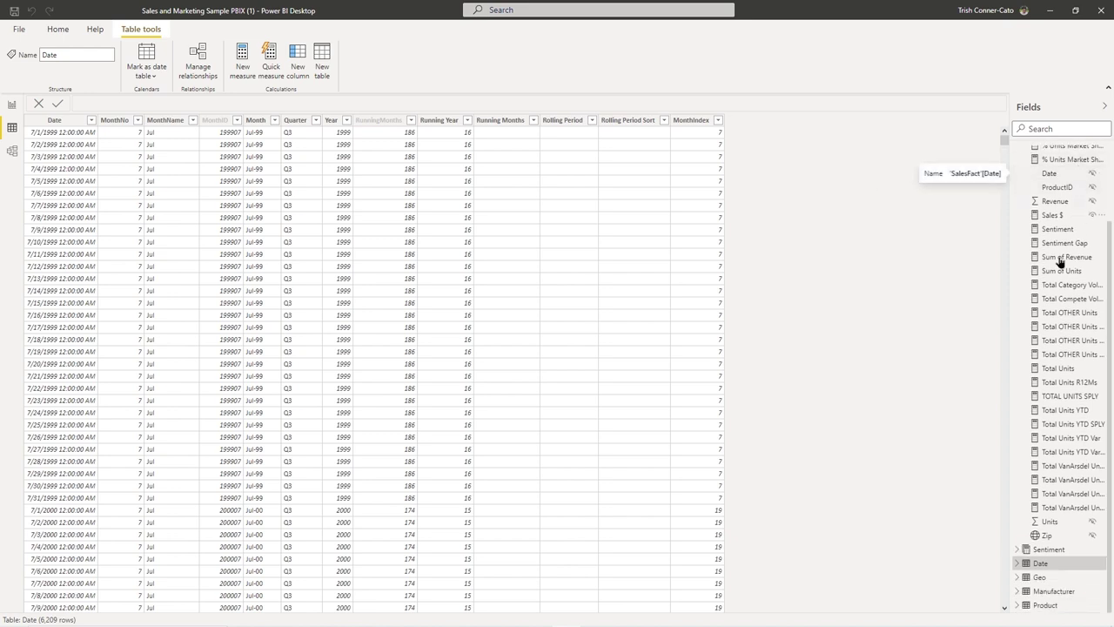
{"action": "left_click", "coordinate": [1034, 552]}
{"action": "left_click", "coordinate": [1036, 553]}
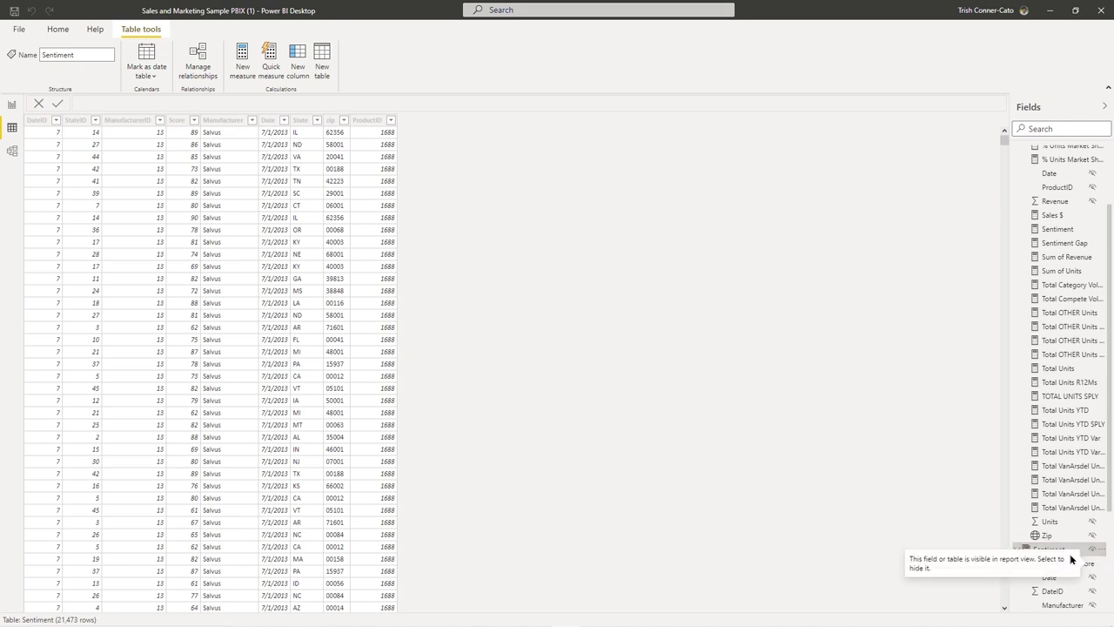
{"action": "left_click_drag", "start_coordinate": [1110, 484], "coordinate": [1108, 622]}
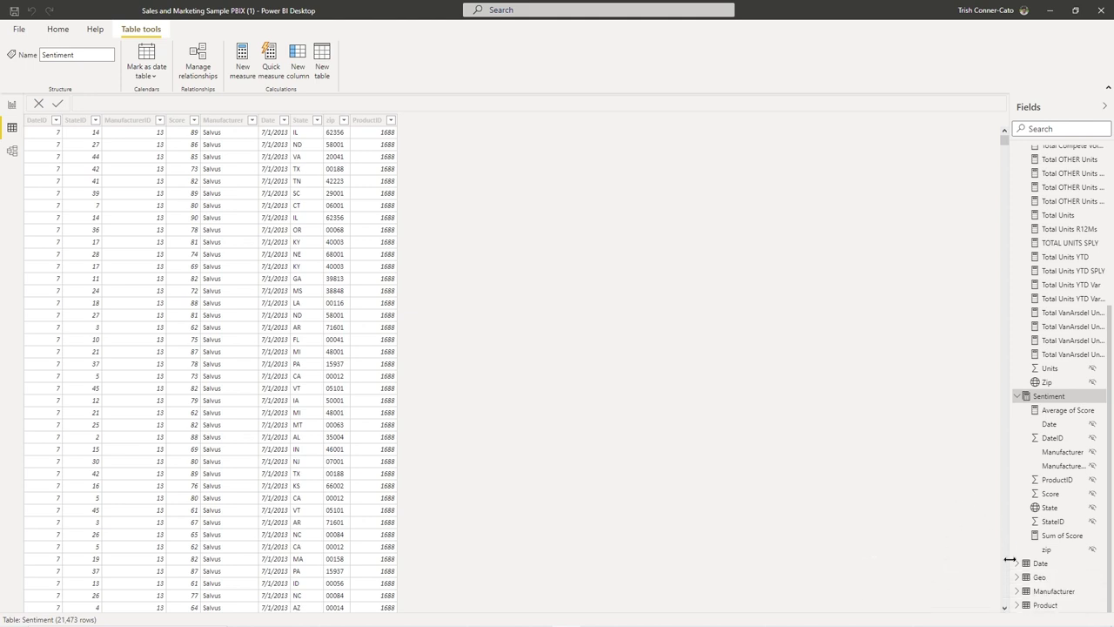
{"action": "left_click", "coordinate": [1025, 591]}
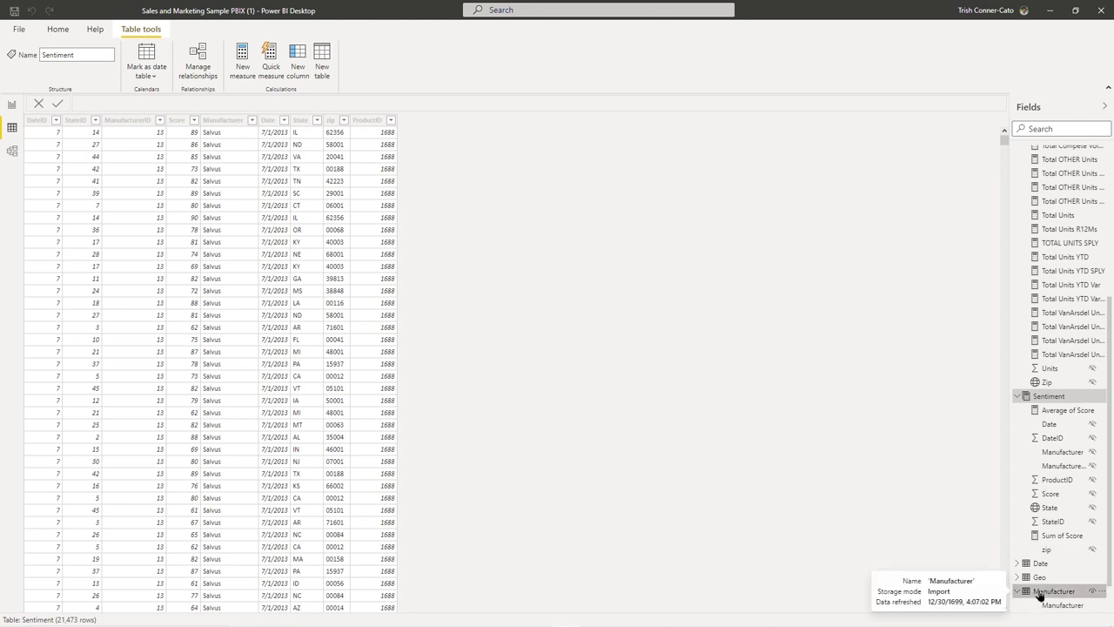
{"action": "left_click", "coordinate": [1037, 593]}
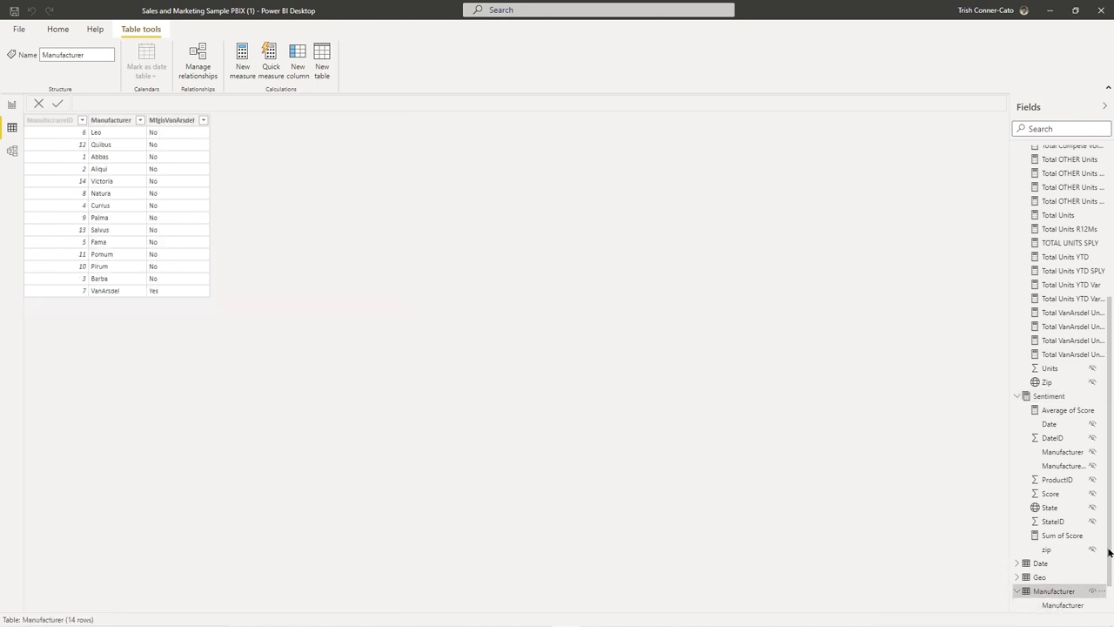
{"action": "left_click_drag", "start_coordinate": [1110, 552], "coordinate": [1102, 586]}
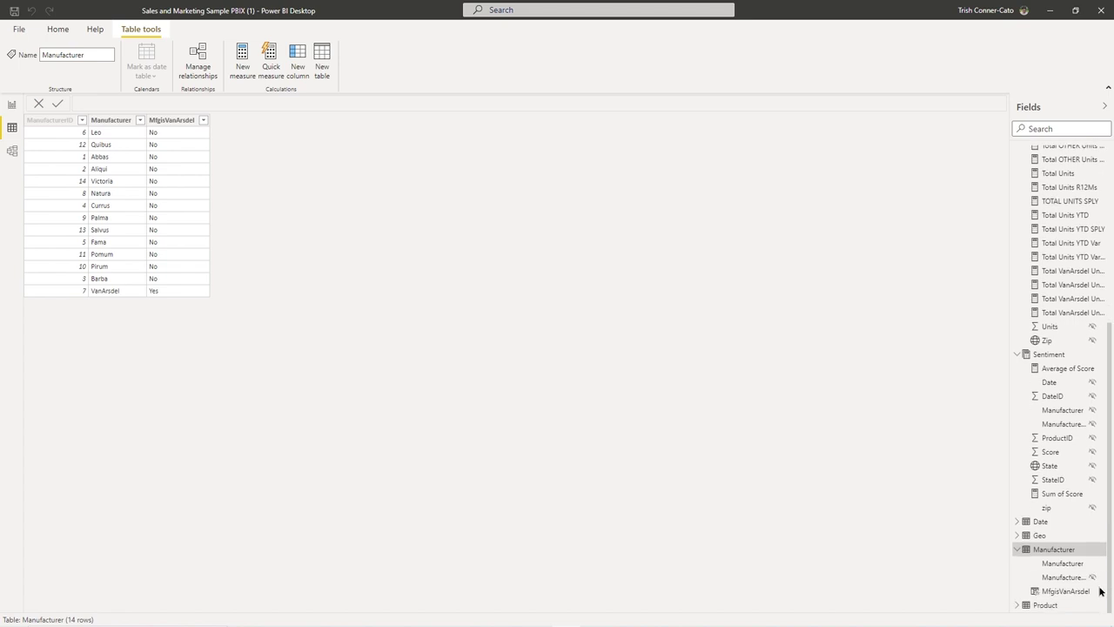
{"action": "left_click", "coordinate": [1043, 609]}
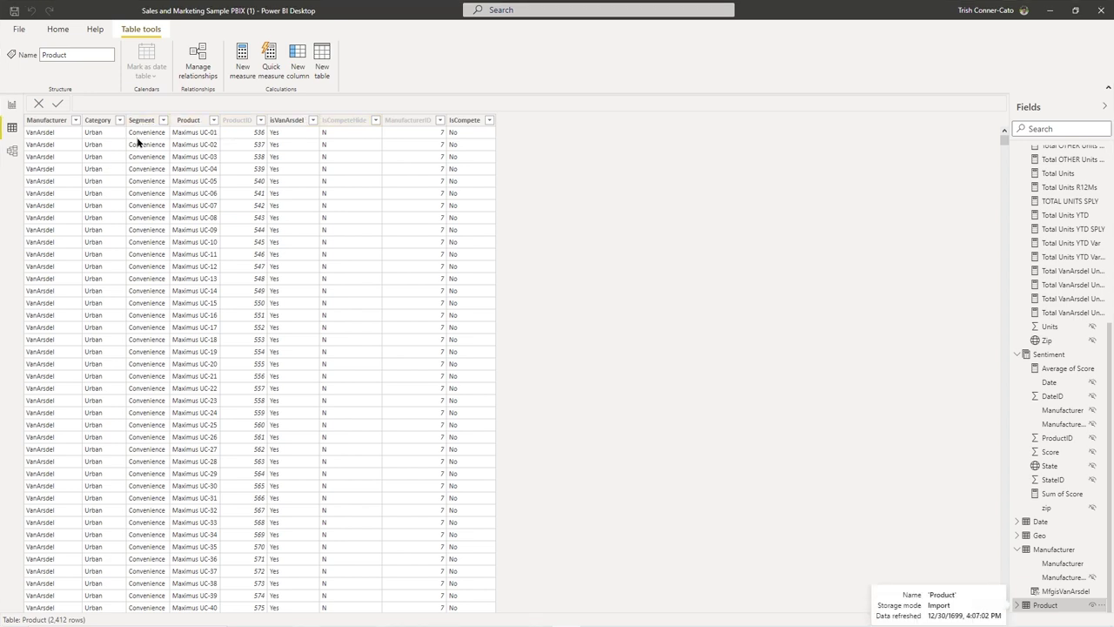
- Group the Youth and Regular segments in the Growth Opportunities page's Total Units by Segment chart and save the report
{"action": "left_click", "coordinate": [12, 105]}
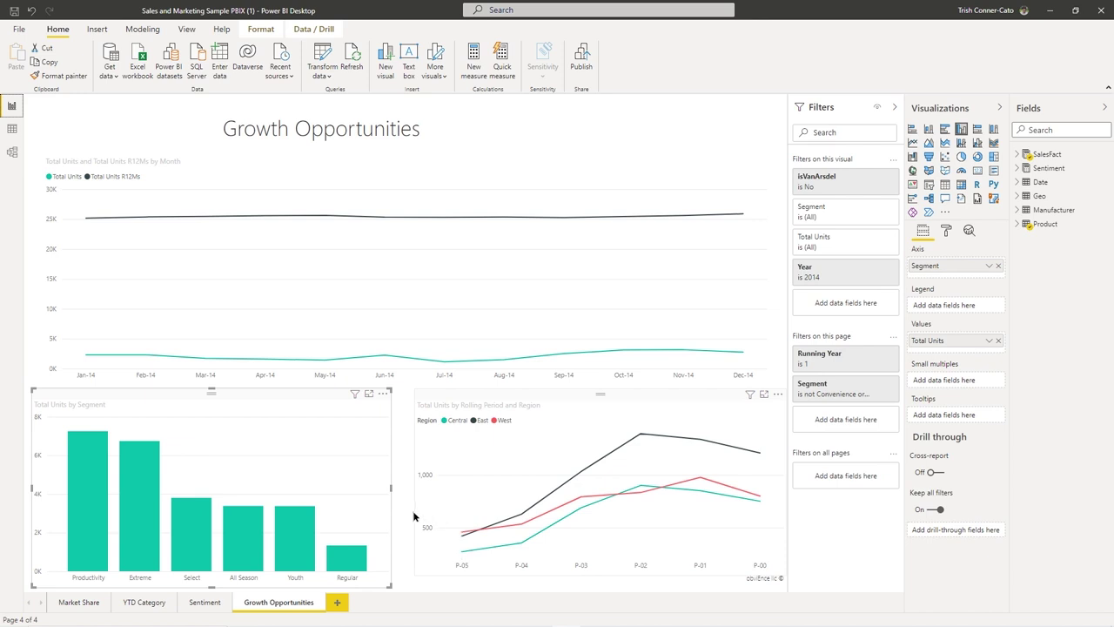
{"action": "left_click", "coordinate": [292, 538]}
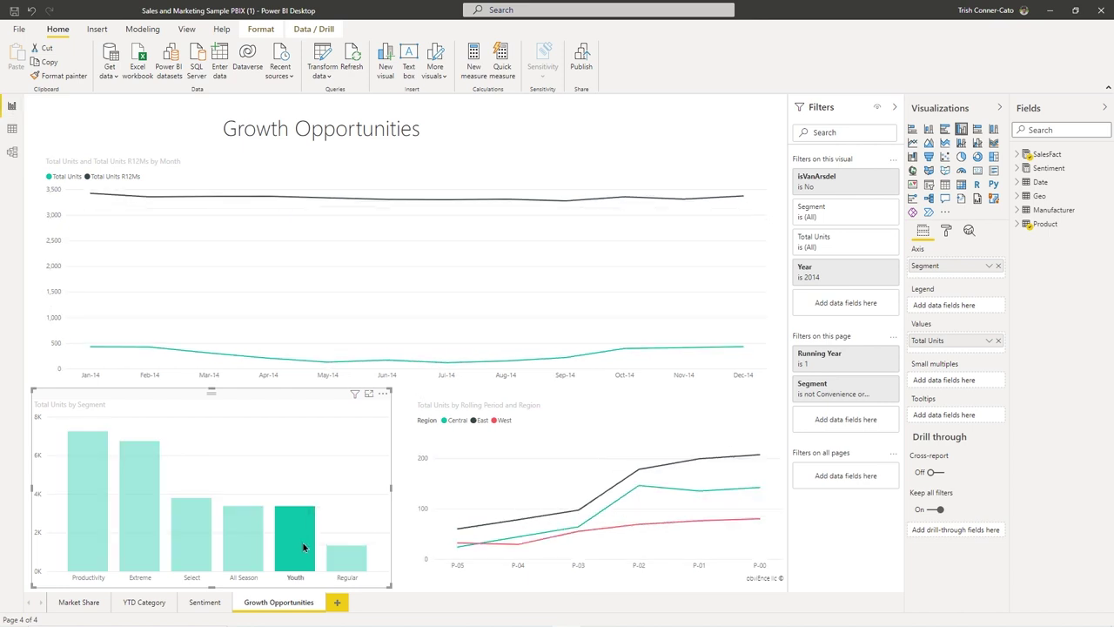
{"action": "left_click", "coordinate": [346, 559], "text": "ctrl"}
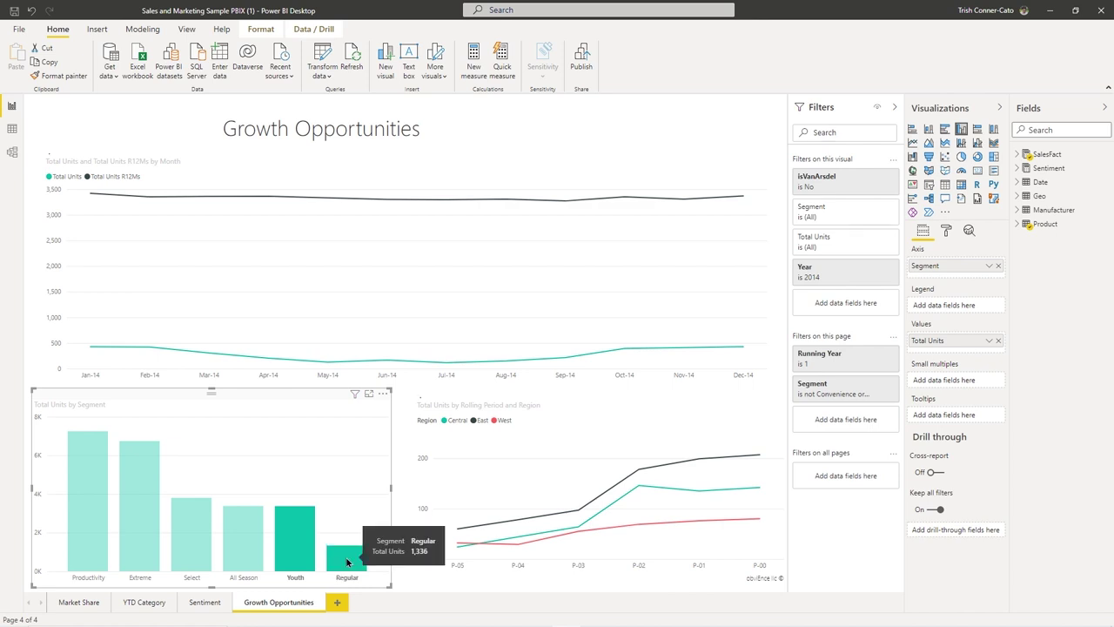
{"action": "mouse_move", "coordinate": [340, 564]}
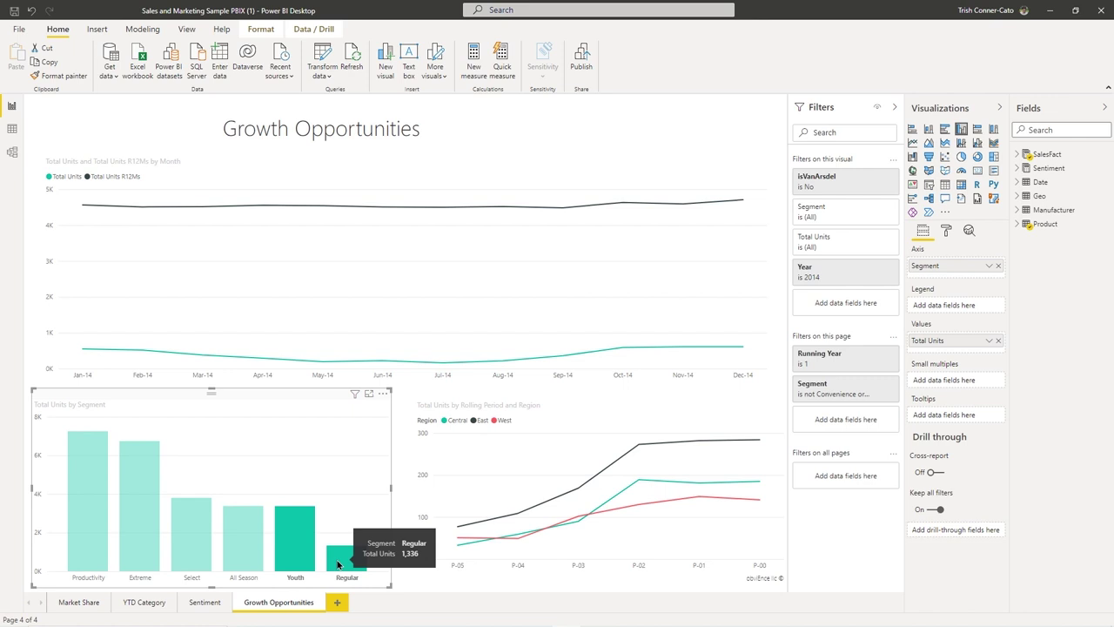
{"action": "right_click", "coordinate": [298, 550]}
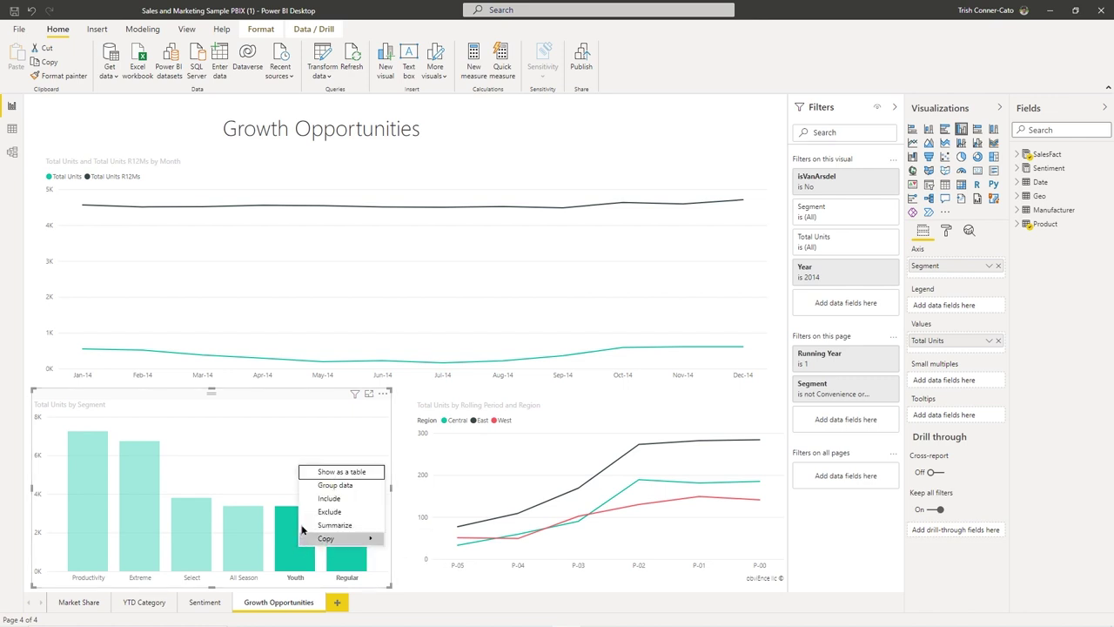
{"action": "left_click", "coordinate": [331, 490]}
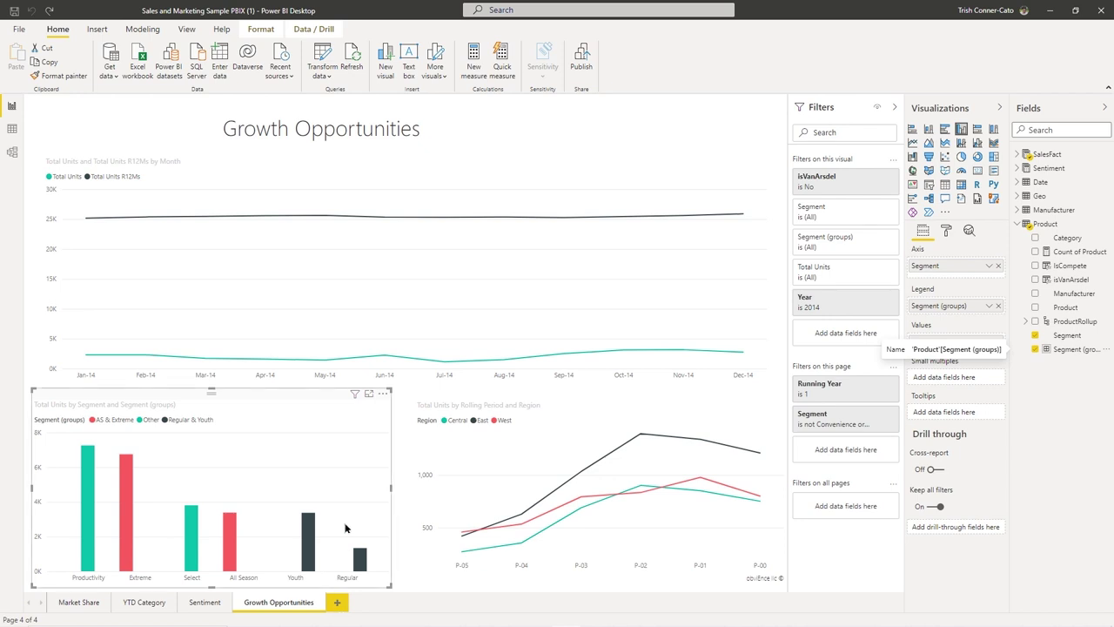
{"action": "left_click", "coordinate": [14, 13]}
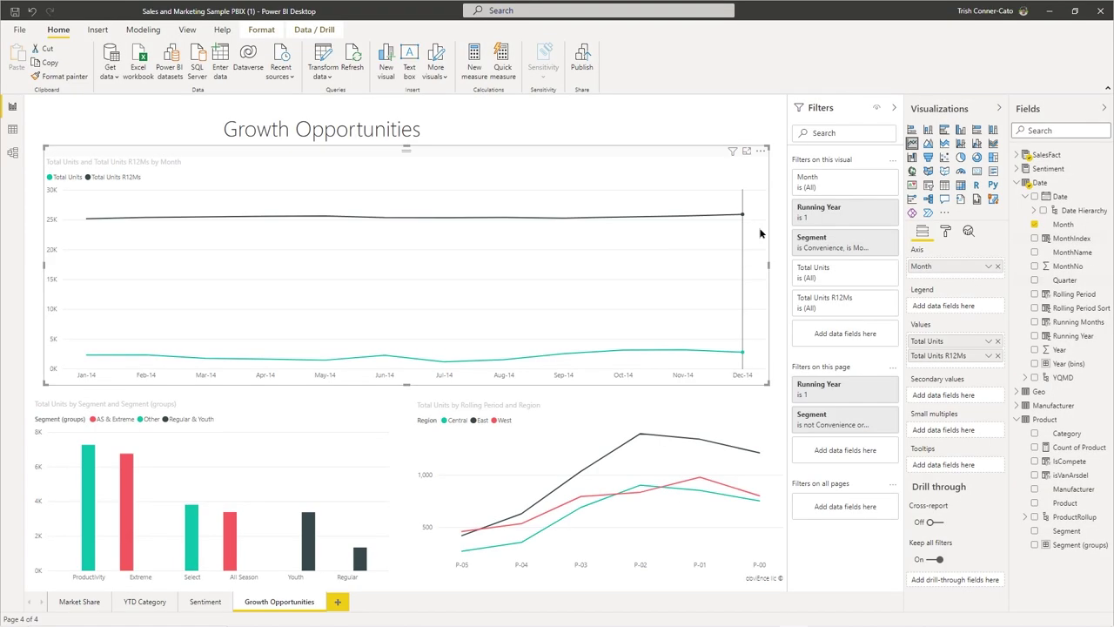
- Add a new report page with a clustered column chart, enlarged to nearly the page's width and moved to its upper edge
{"action": "mouse_move", "coordinate": [760, 233]}
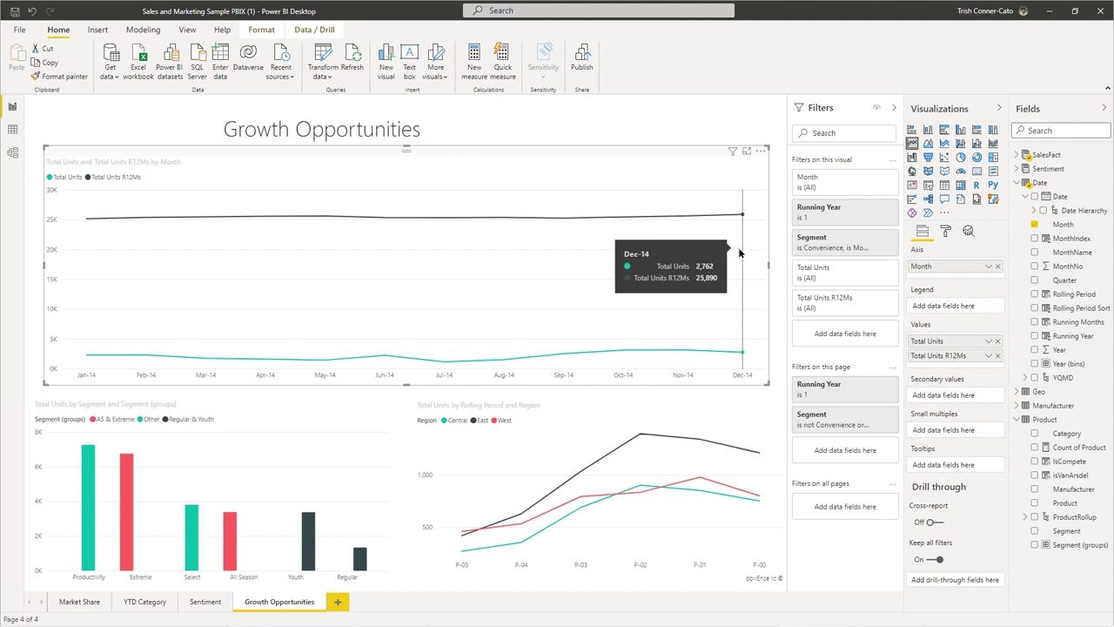
{"action": "left_click", "coordinate": [339, 603]}
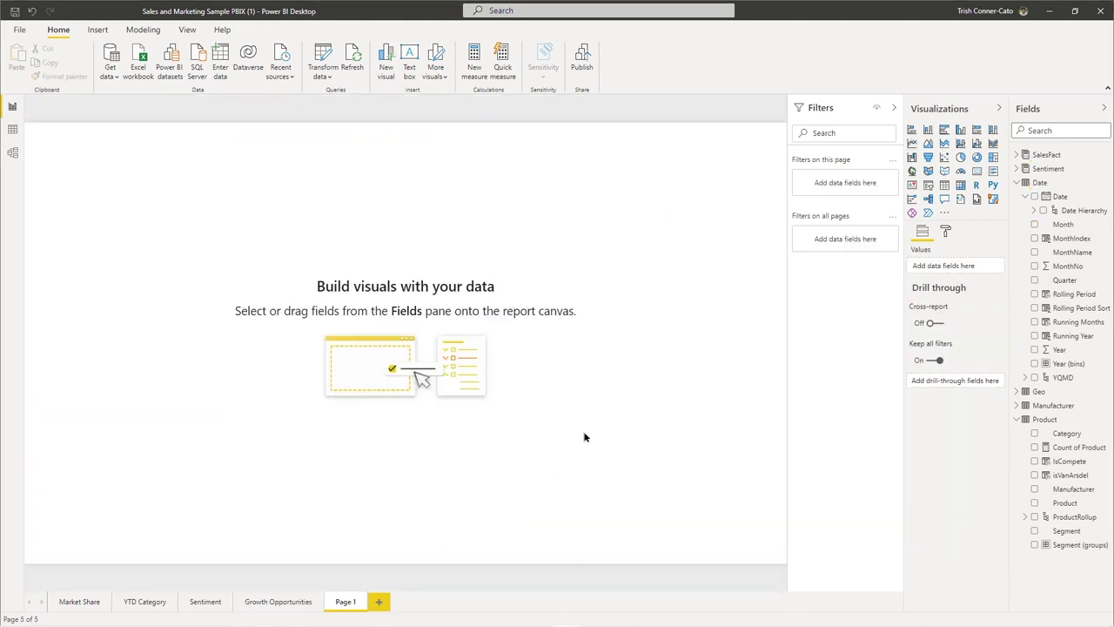
{"action": "left_click", "coordinate": [962, 130]}
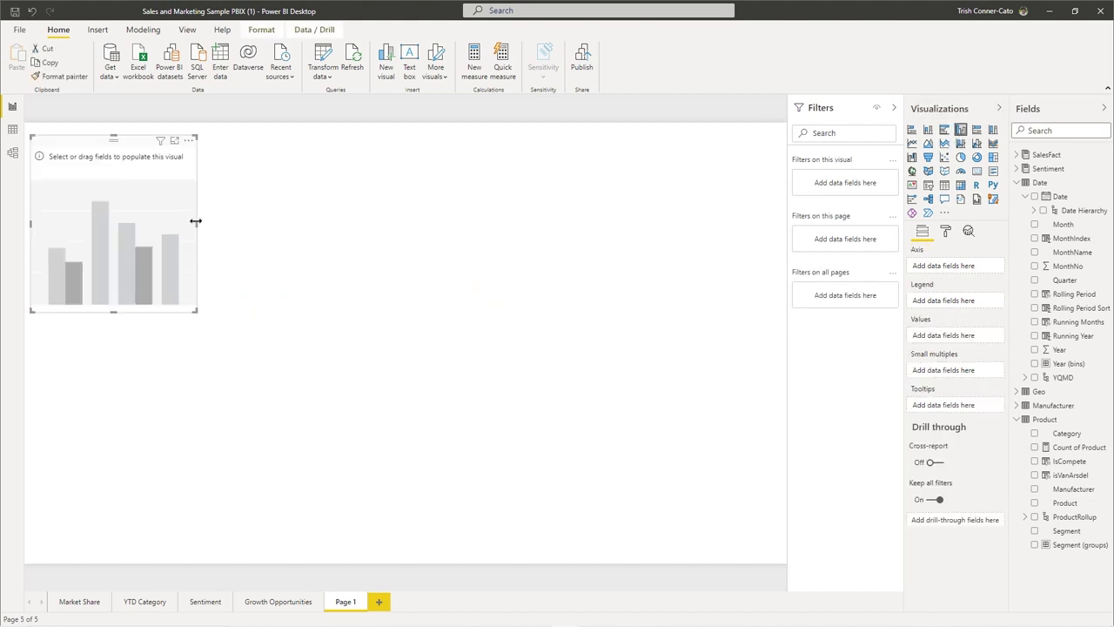
{"action": "left_click_drag", "start_coordinate": [196, 221], "coordinate": [761, 210]}
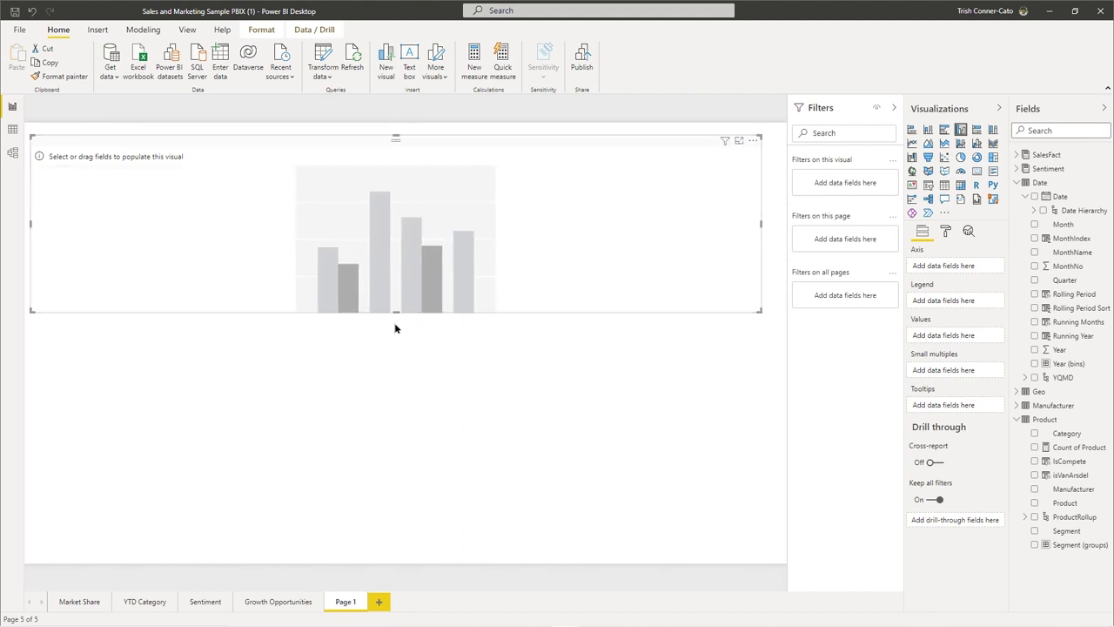
{"action": "left_click_drag", "start_coordinate": [395, 313], "coordinate": [392, 438]}
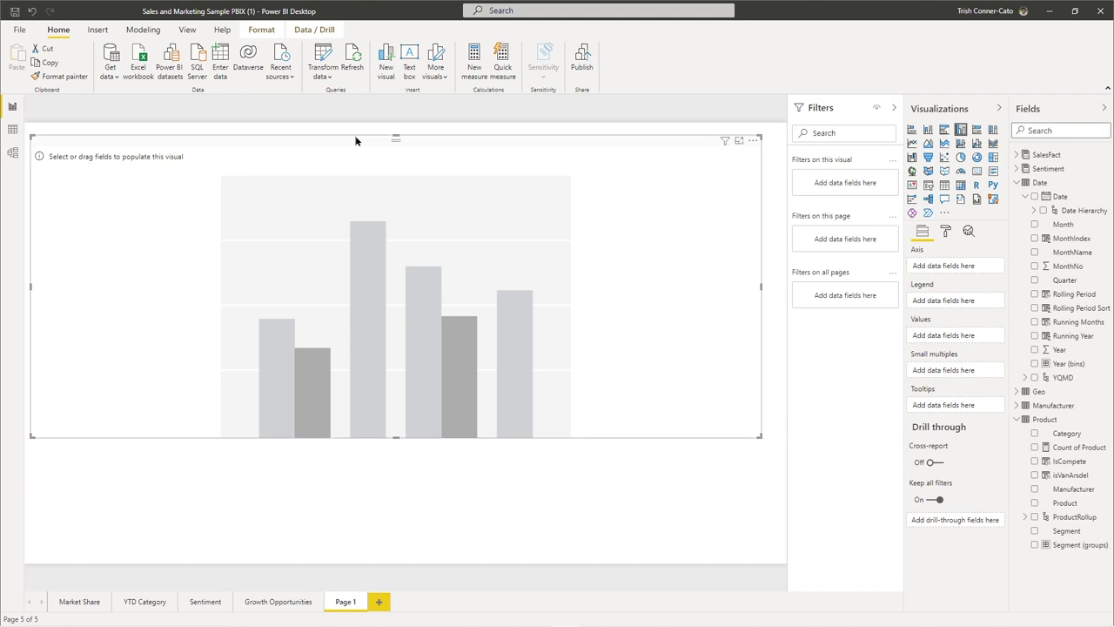
{"action": "left_click_drag", "start_coordinate": [355, 140], "coordinate": [355, 137]}
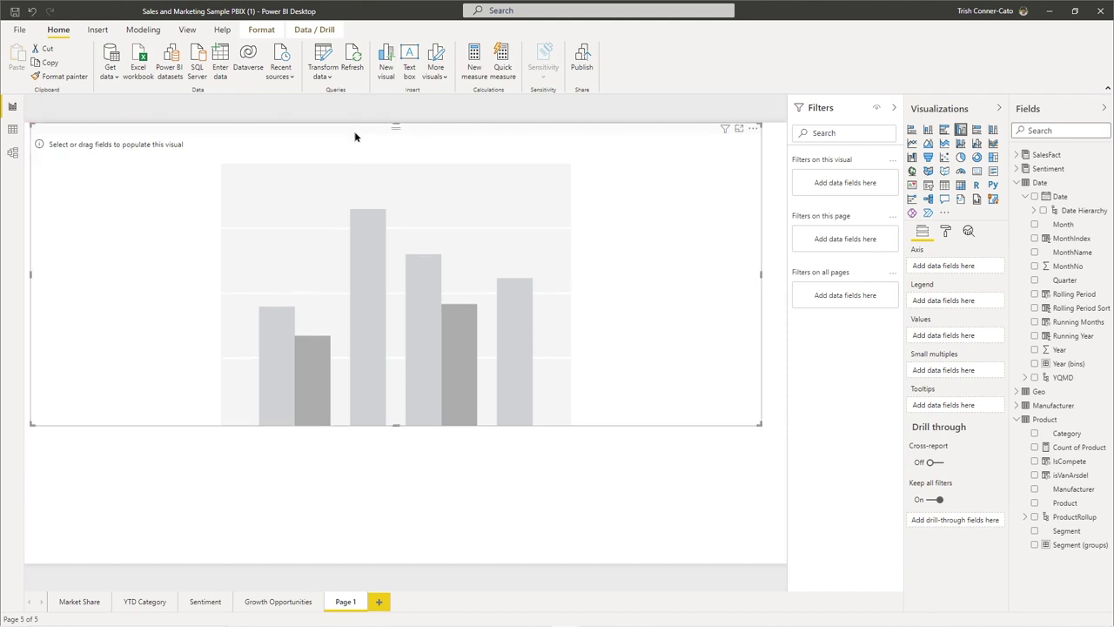
- Rename the new report page as Binning
{"action": "double_click", "coordinate": [344, 602]}
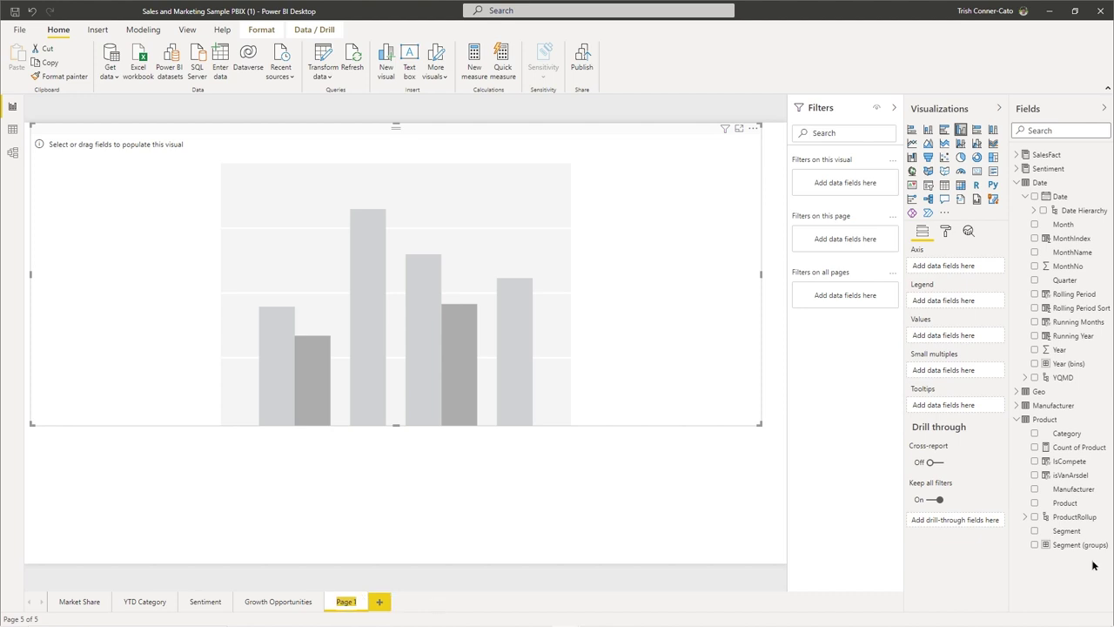
{"action": "type", "text": "Beginning"}
{"action": "key", "text": "Return"}
- Rename the Growth Opportunities page as Growth Opportunities/Grouping
{"action": "left_click", "coordinate": [264, 602]}
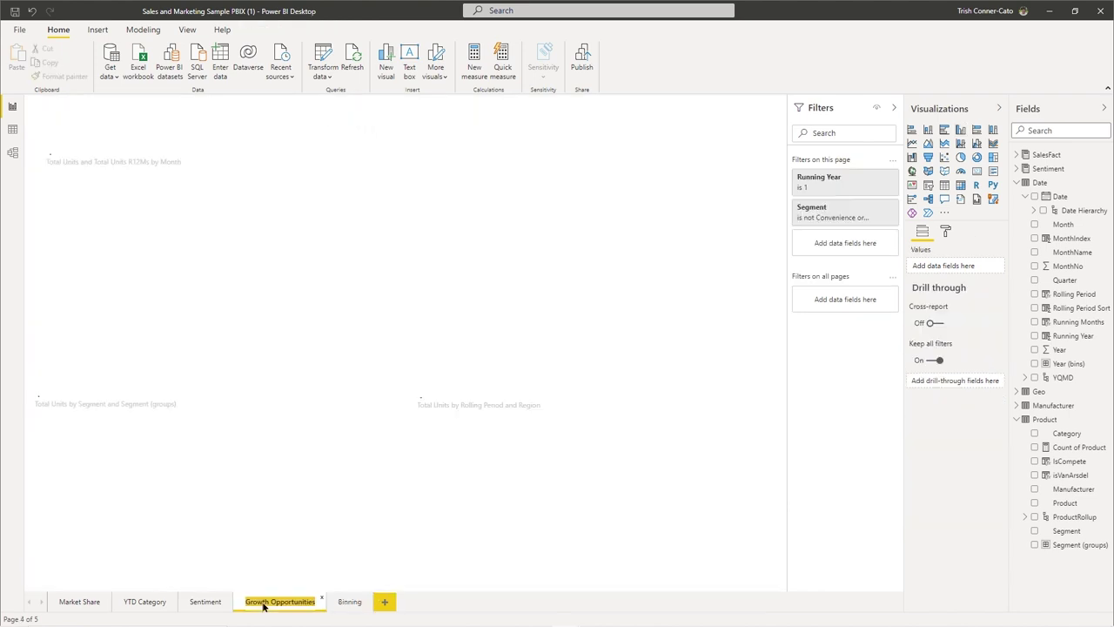
{"action": "left_click", "coordinate": [315, 600]}
{"action": "mouse_move", "coordinate": [725, 558]}
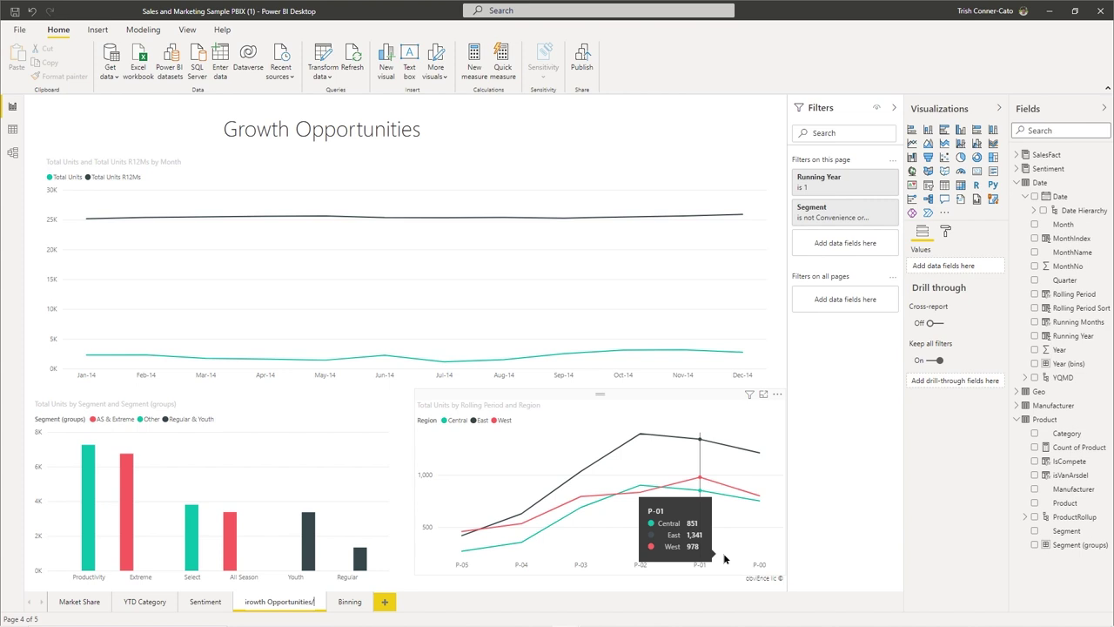
{"action": "type", "text": "/Grouping"}
{"action": "key", "text": "Return"}
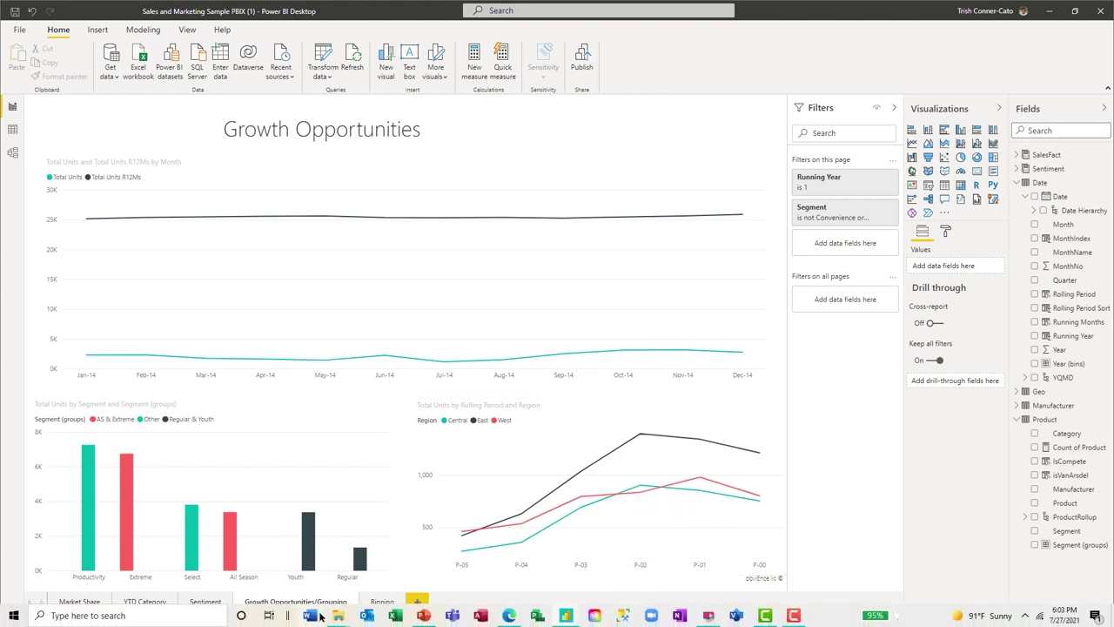
- Populate the Binning page's column chart with Geo's Region on the axis and SalesFact's Sales $ as the values
{"action": "left_click", "coordinate": [381, 601]}
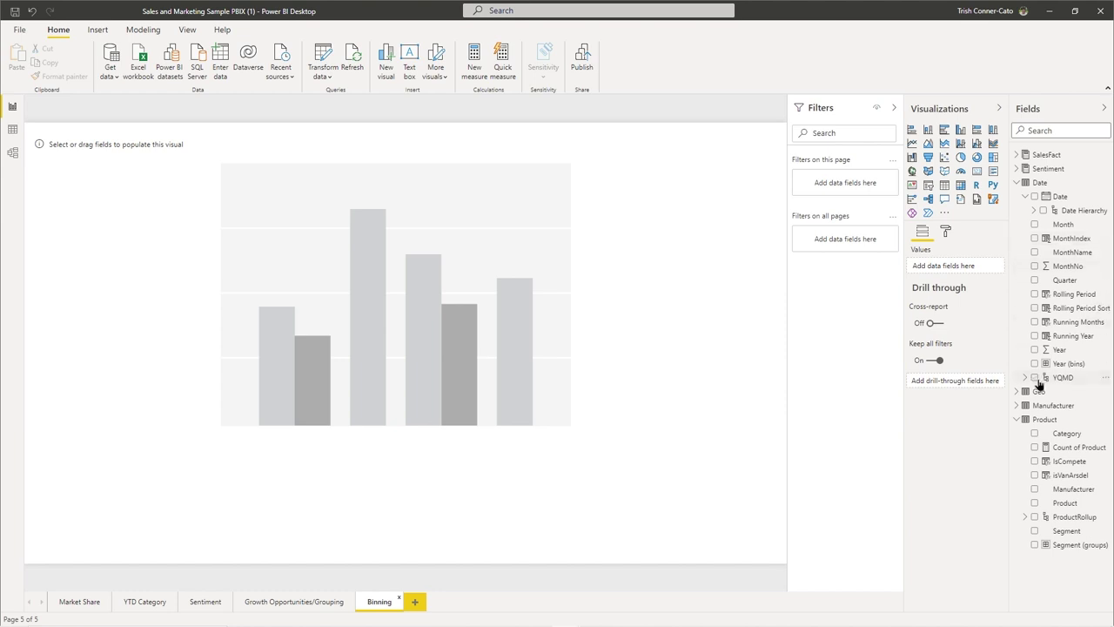
{"action": "left_click", "coordinate": [1018, 392]}
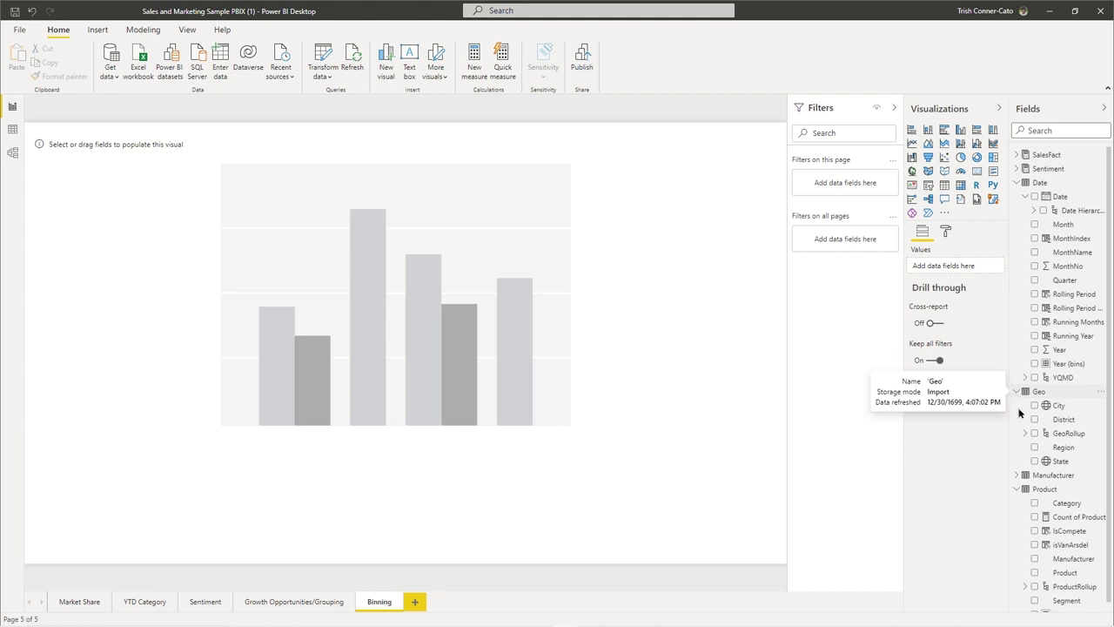
{"action": "left_click", "coordinate": [468, 286]}
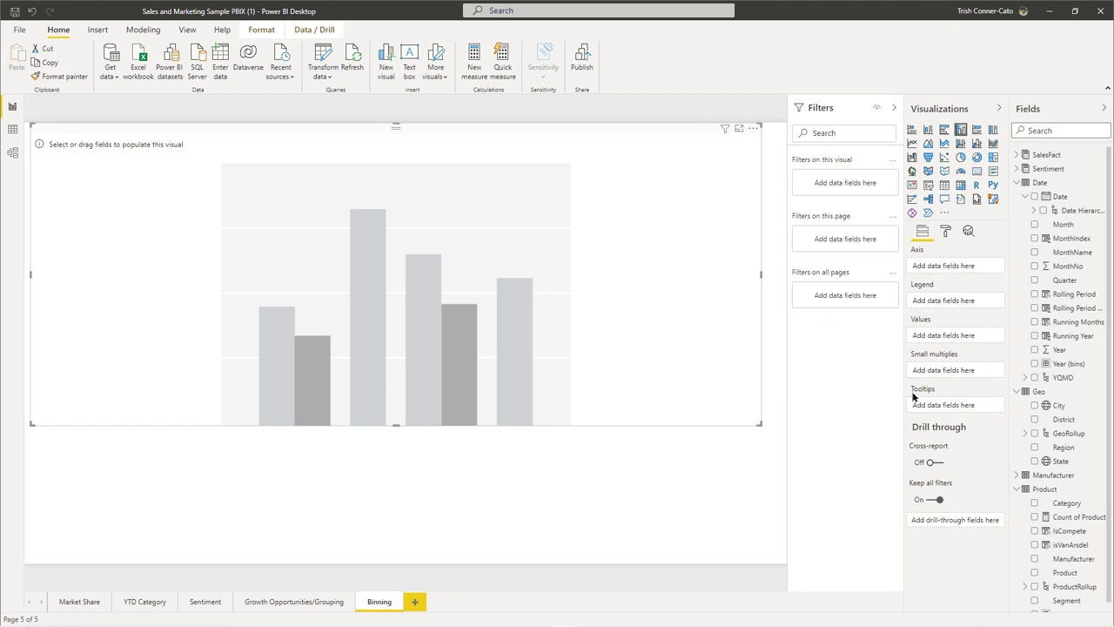
{"action": "left_click_drag", "start_coordinate": [1051, 448], "coordinate": [941, 273]}
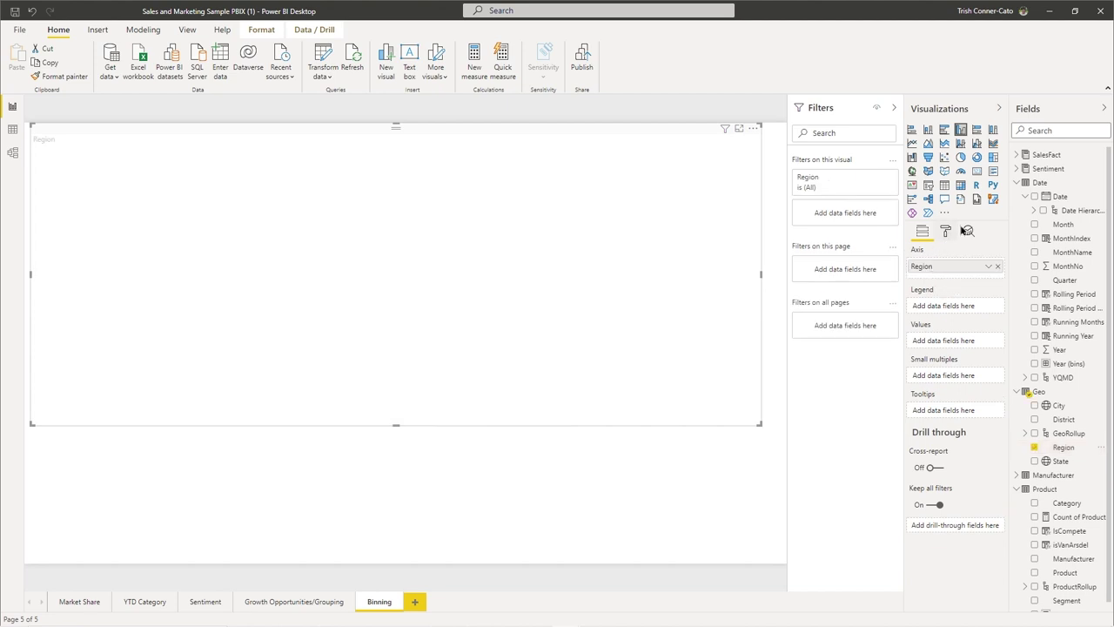
{"action": "left_click", "coordinate": [1015, 155]}
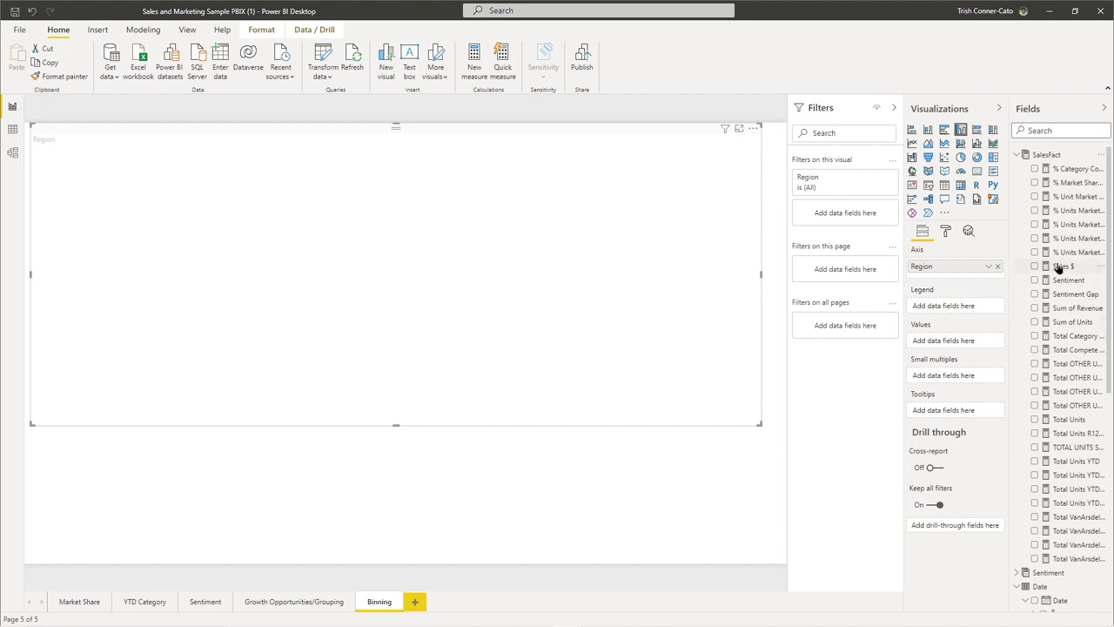
{"action": "left_click_drag", "start_coordinate": [1058, 268], "coordinate": [953, 346]}
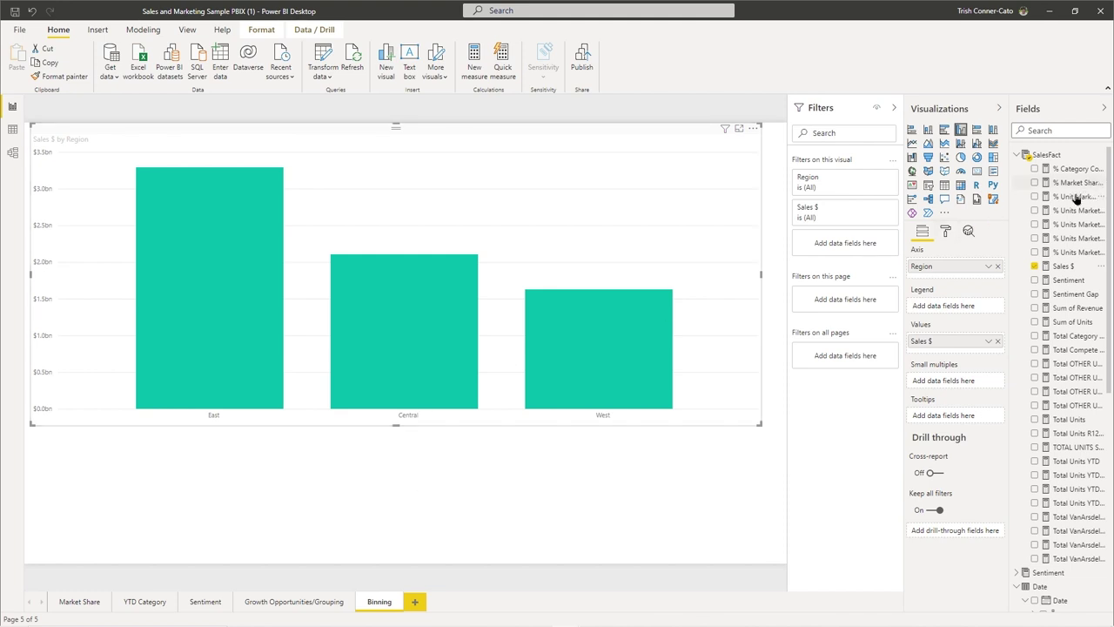
- Create a bin group from the Date table's Year field, using Size of bins with a bin size of 5
{"action": "scroll", "coordinate": [1059, 341], "scroll_direction": "down", "scroll_amount": 5}
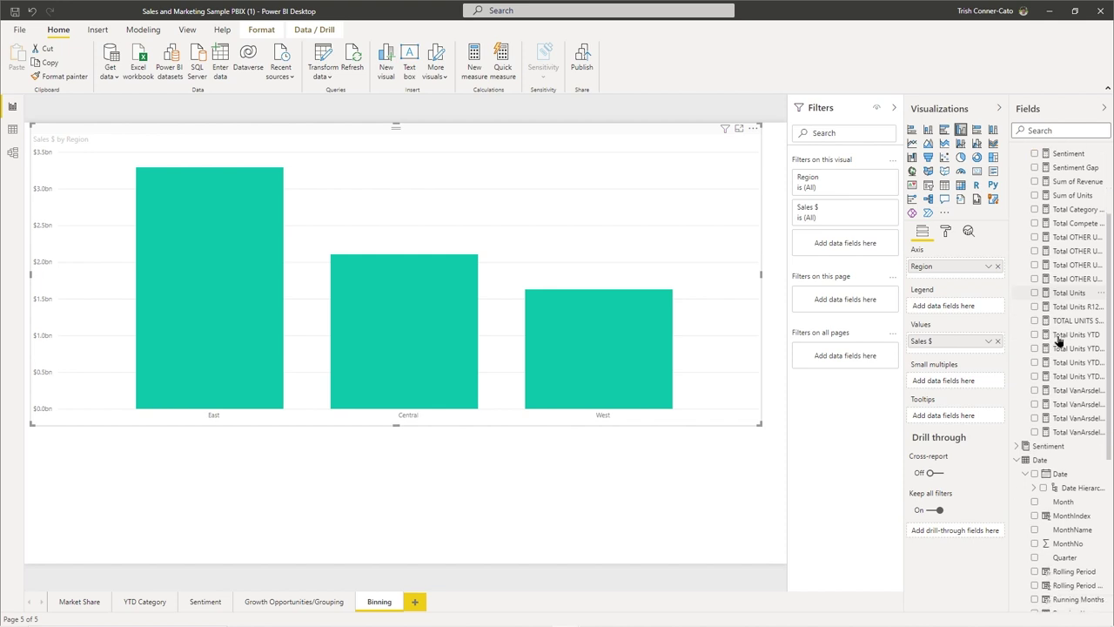
{"action": "scroll", "coordinate": [1059, 341], "scroll_direction": "down", "scroll_amount": 5}
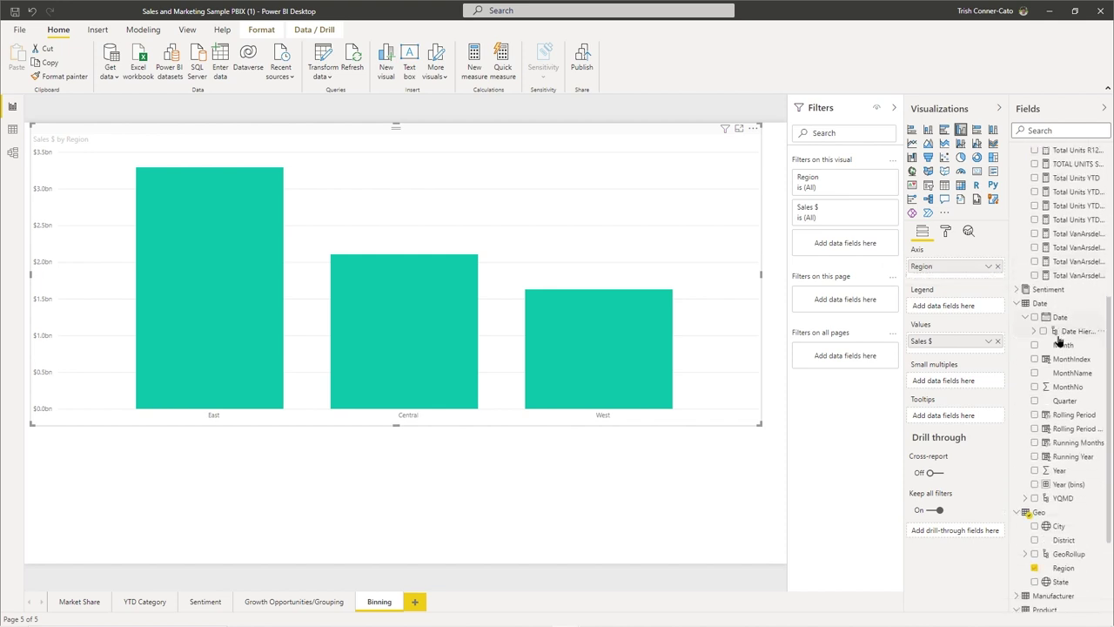
{"action": "right_click", "coordinate": [1058, 465]}
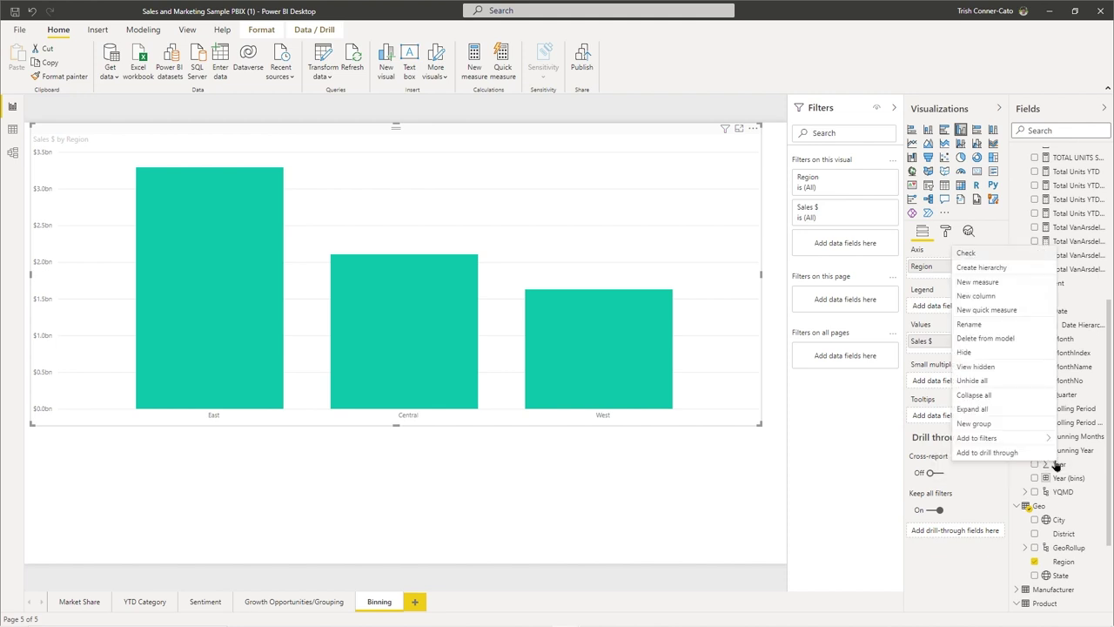
{"action": "left_click", "coordinate": [997, 424]}
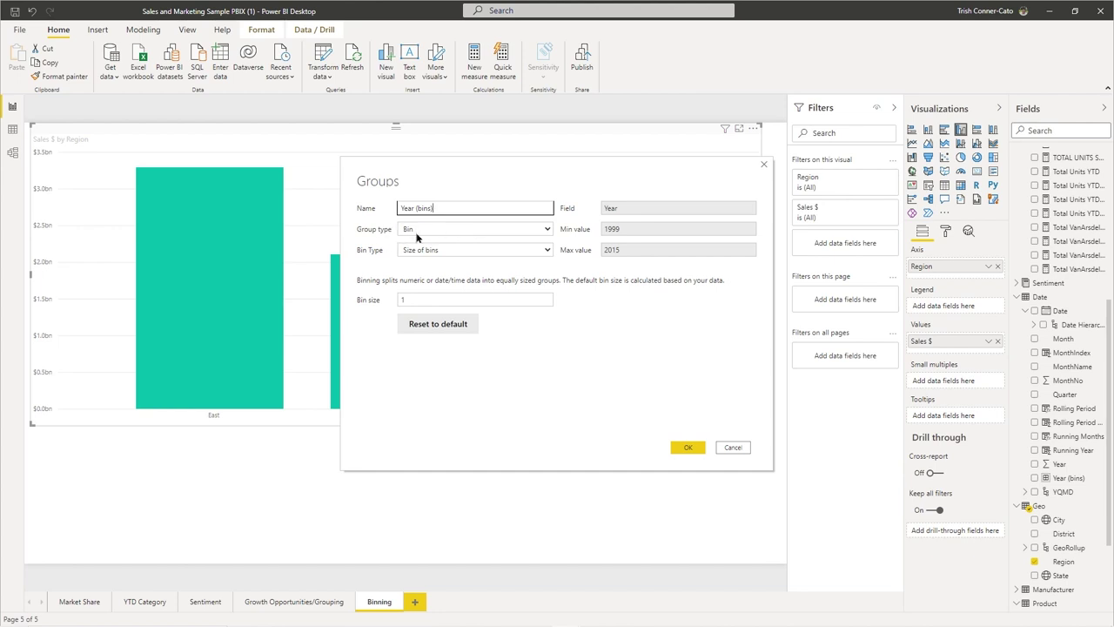
{"action": "left_click", "coordinate": [546, 253]}
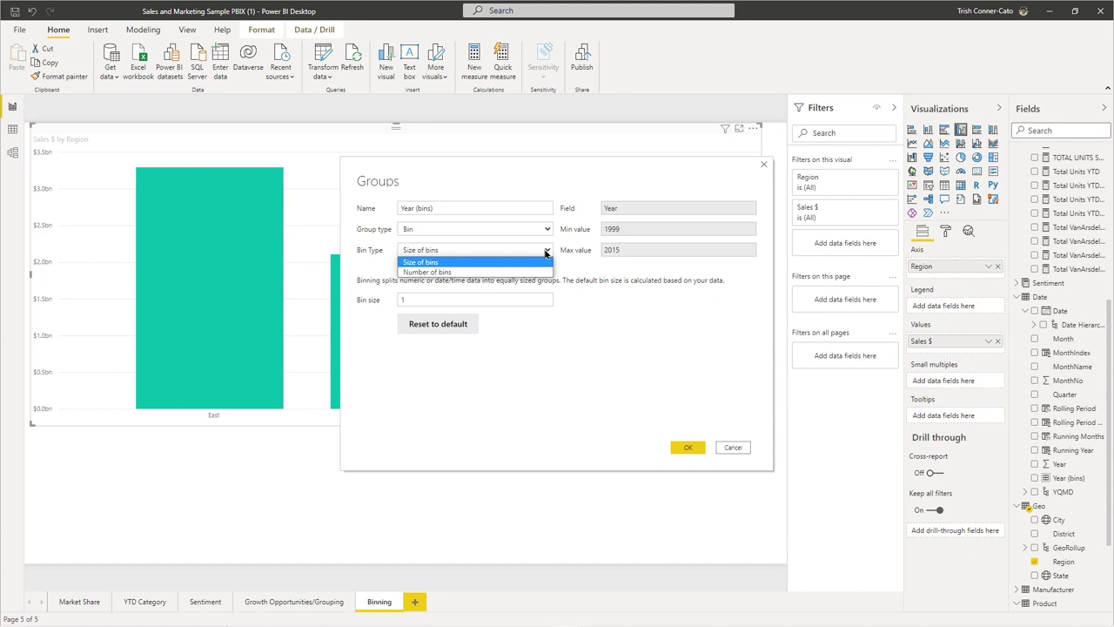
{"action": "left_click", "coordinate": [546, 253]}
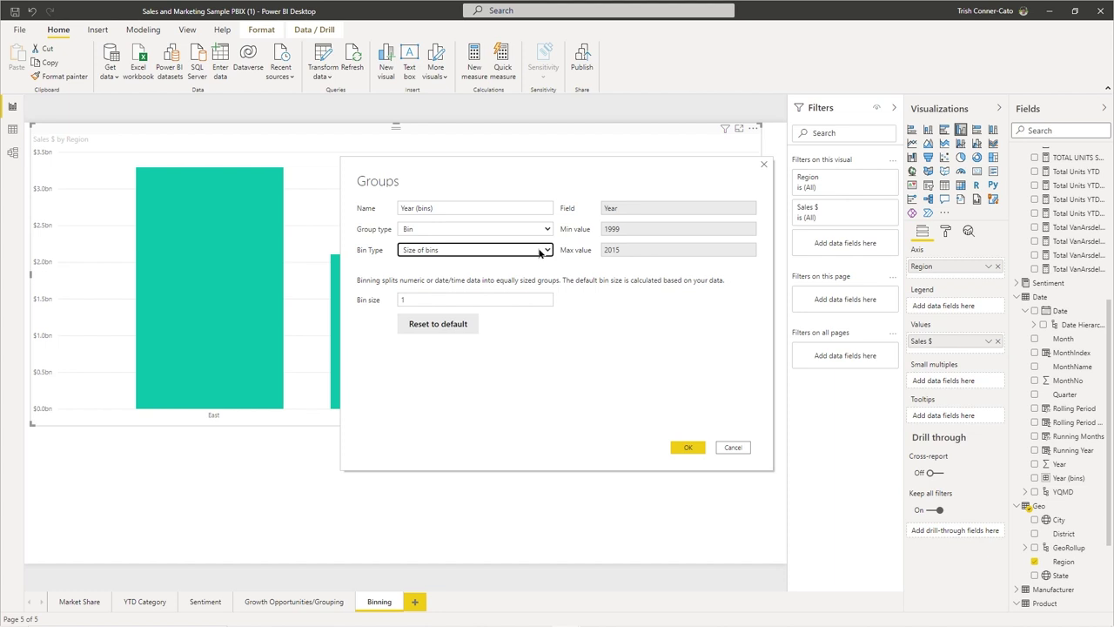
{"action": "double_click", "coordinate": [418, 299]}
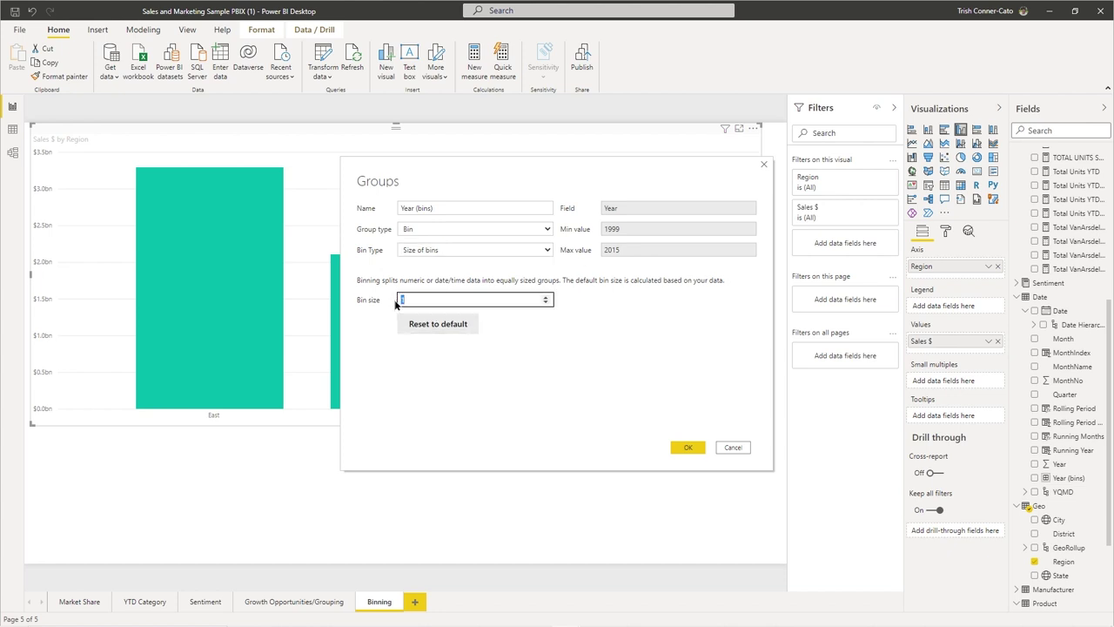
{"action": "type", "text": "5"}
{"action": "left_click", "coordinate": [684, 452]}
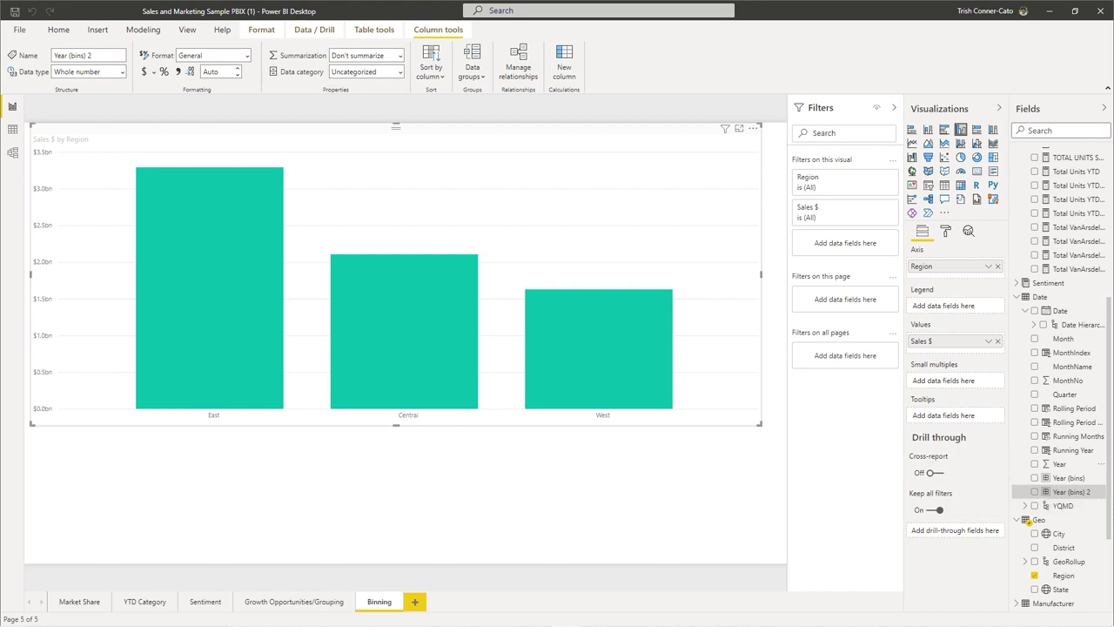
- Delete the duplicate Year (bins) 2 field from the Date table
{"action": "right_click", "coordinate": [1080, 495]}
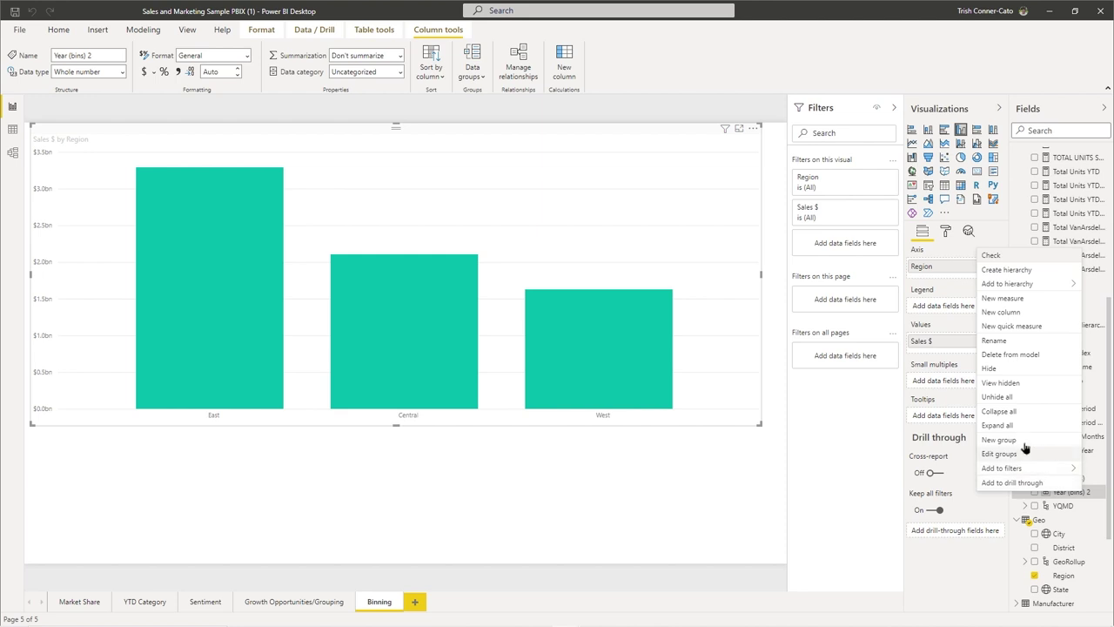
{"action": "left_click", "coordinate": [998, 356]}
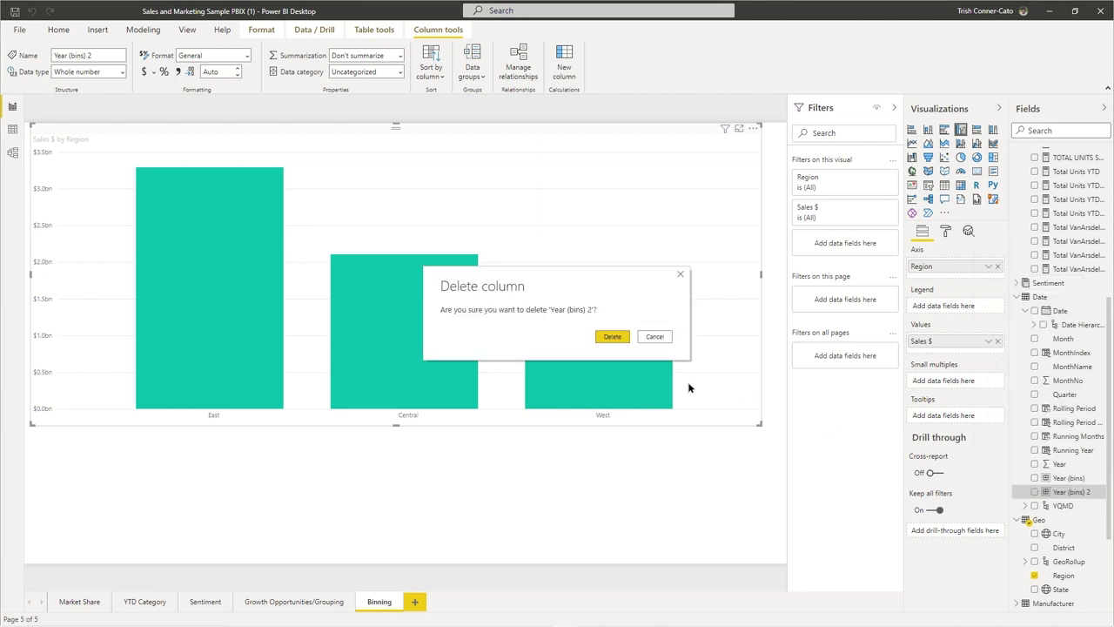
{"action": "left_click", "coordinate": [611, 337]}
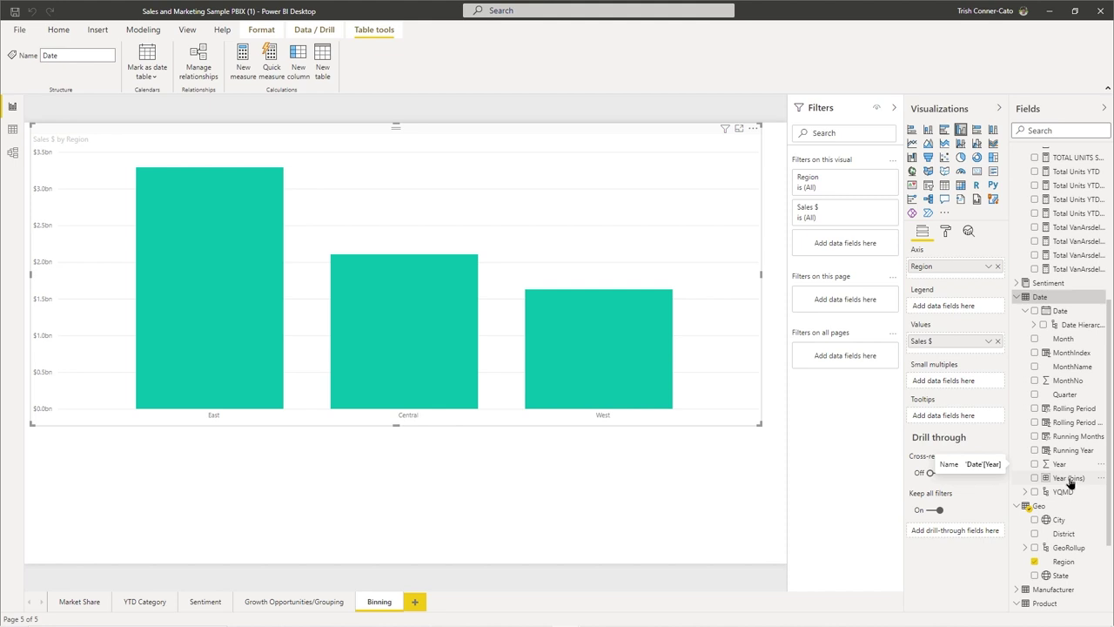
- Split the Binning page's column chart by Date's Year (bins), using that field as the legend
{"action": "left_click_drag", "start_coordinate": [1069, 484], "coordinate": [967, 310]}
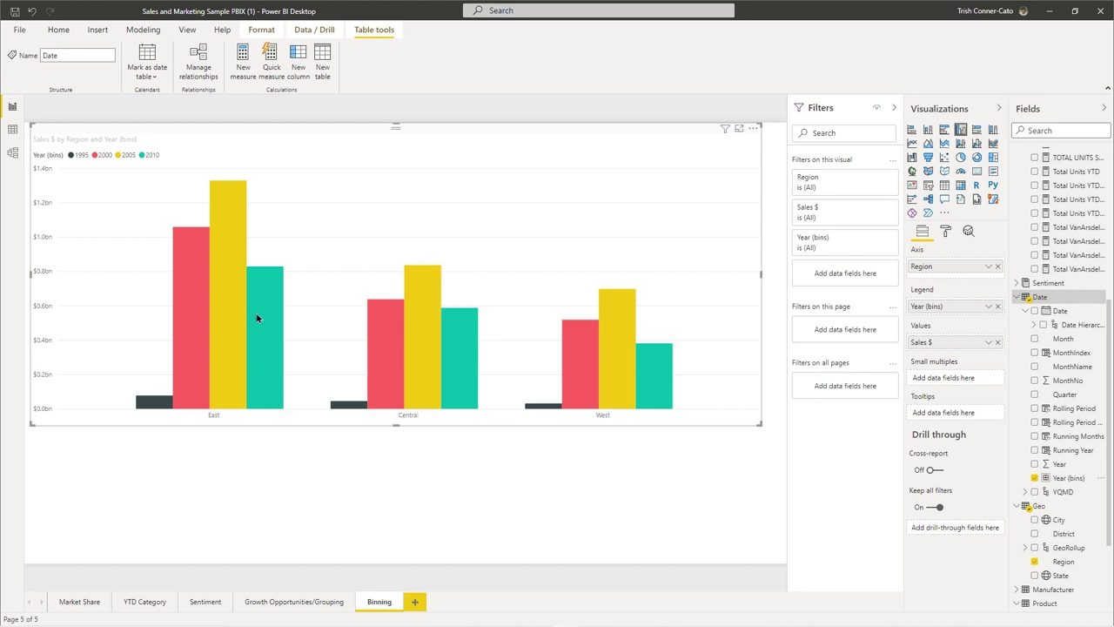
{"action": "mouse_move", "coordinate": [259, 318]}
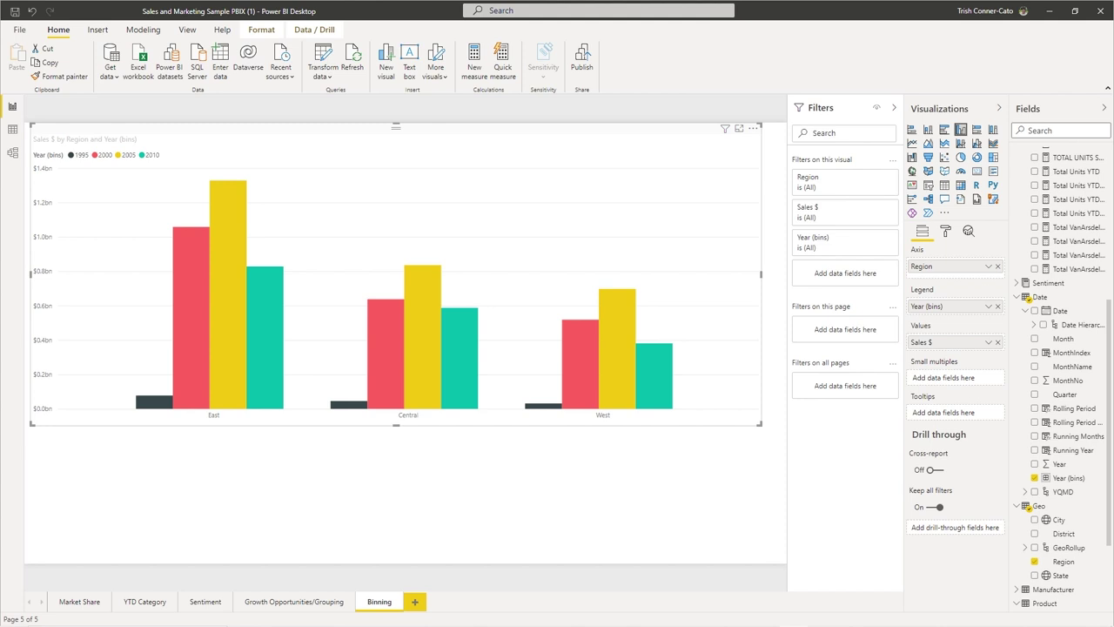
- Duplicate the Binning page and rename the copy as Drill Down/Up
{"action": "right_click", "coordinate": [380, 607]}
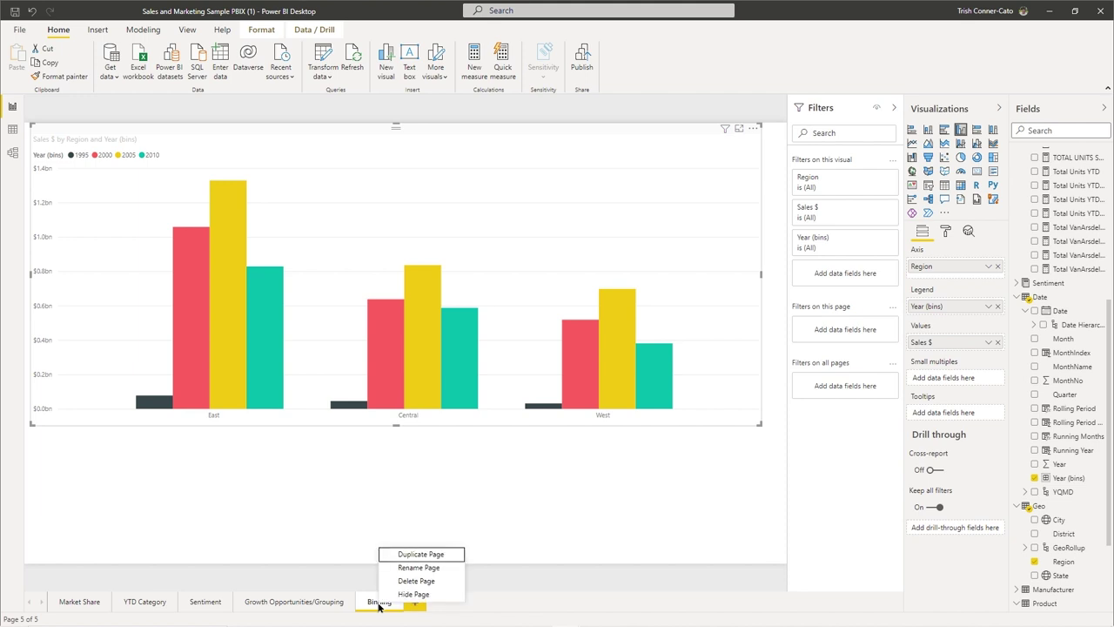
{"action": "left_click", "coordinate": [425, 556]}
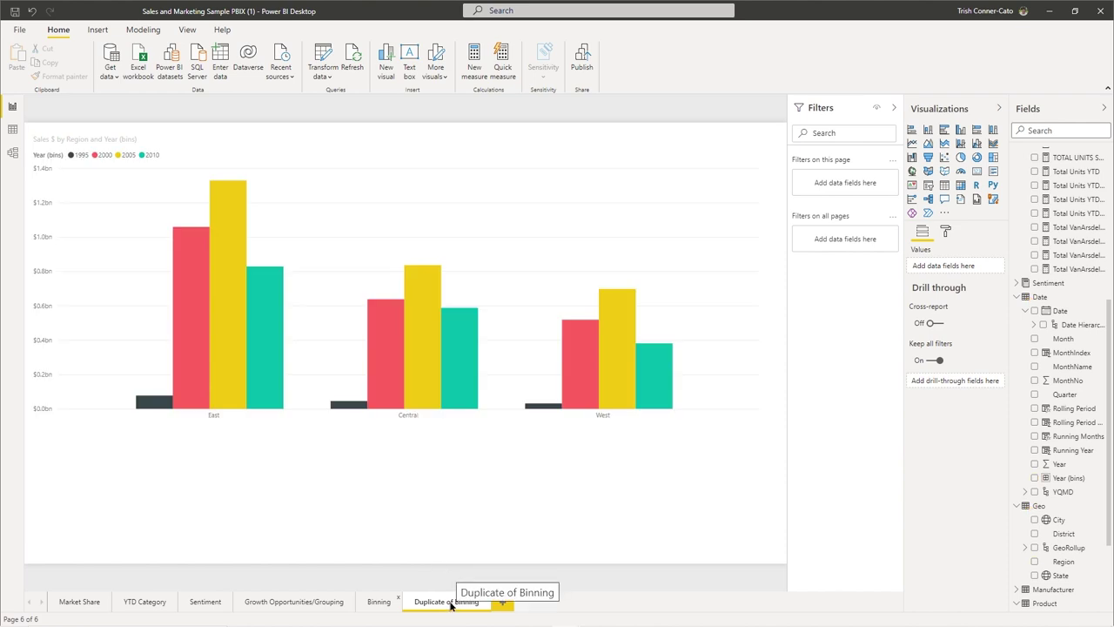
{"action": "double_click", "coordinate": [451, 604]}
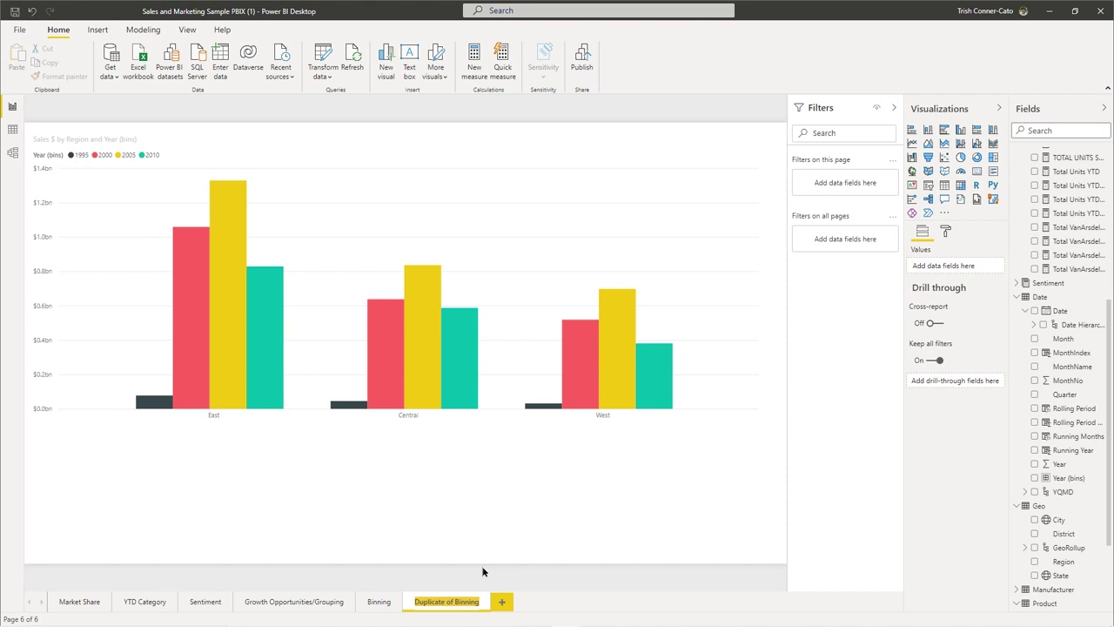
{"action": "type", "text": "Drill Down/Up"}
{"action": "left_click", "coordinate": [550, 597]}
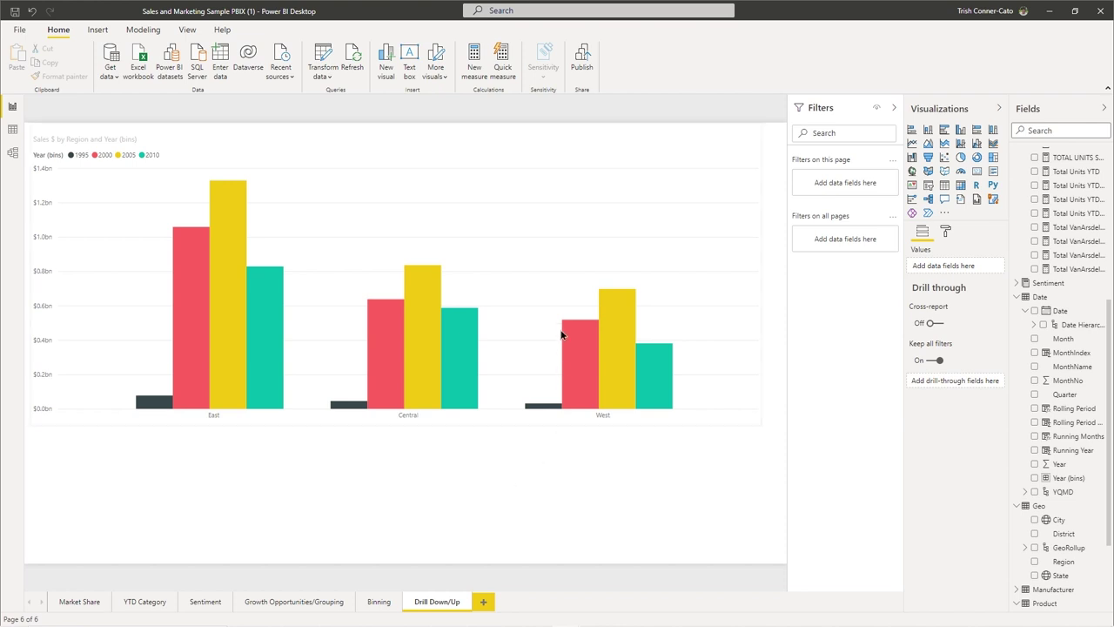
- Create a new hierarchy from the Geo table's Region field
{"action": "left_click", "coordinate": [498, 167]}
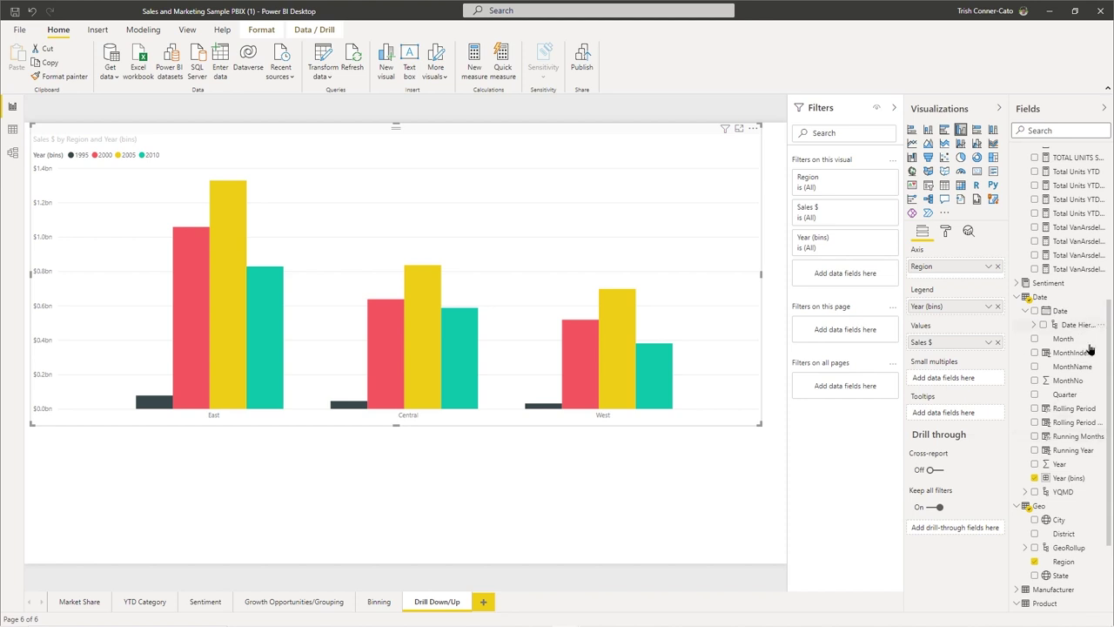
{"action": "scroll", "coordinate": [1070, 365], "scroll_direction": "down", "scroll_amount": 3}
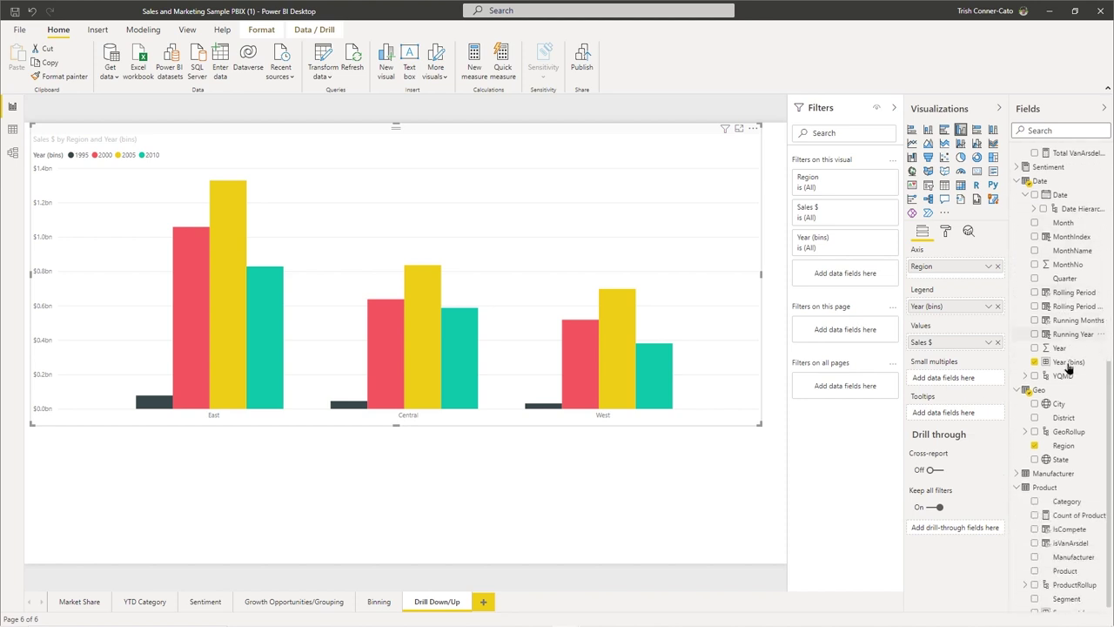
{"action": "right_click", "coordinate": [1058, 440]}
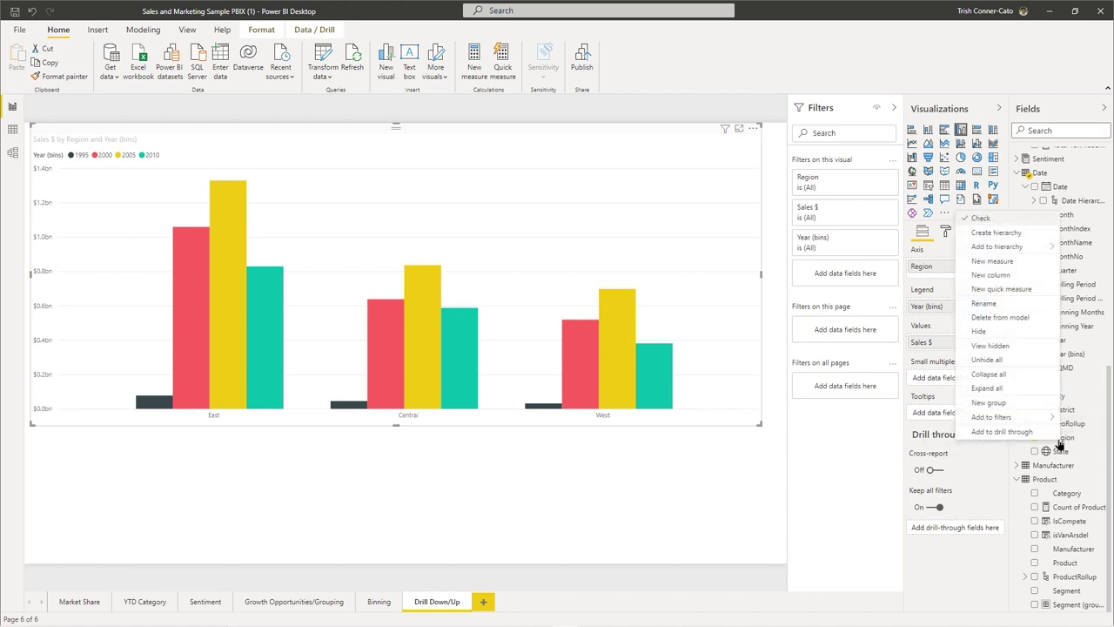
{"action": "left_click", "coordinate": [995, 232]}
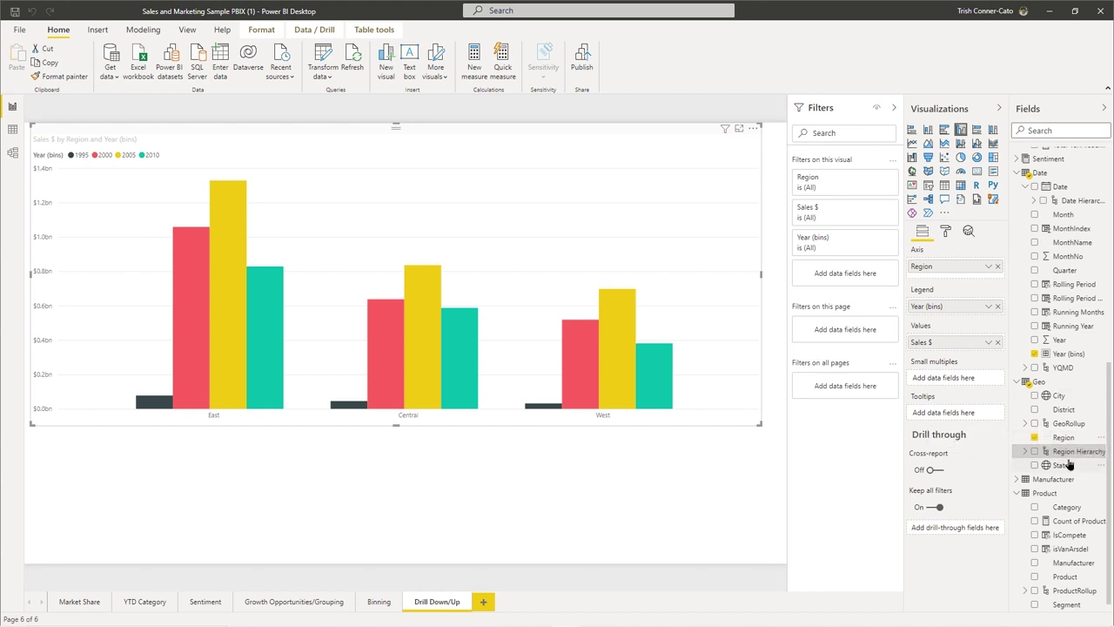
- Add Geo's State field to the Region Hierarchy as the level below Region
{"action": "left_click", "coordinate": [1024, 452]}
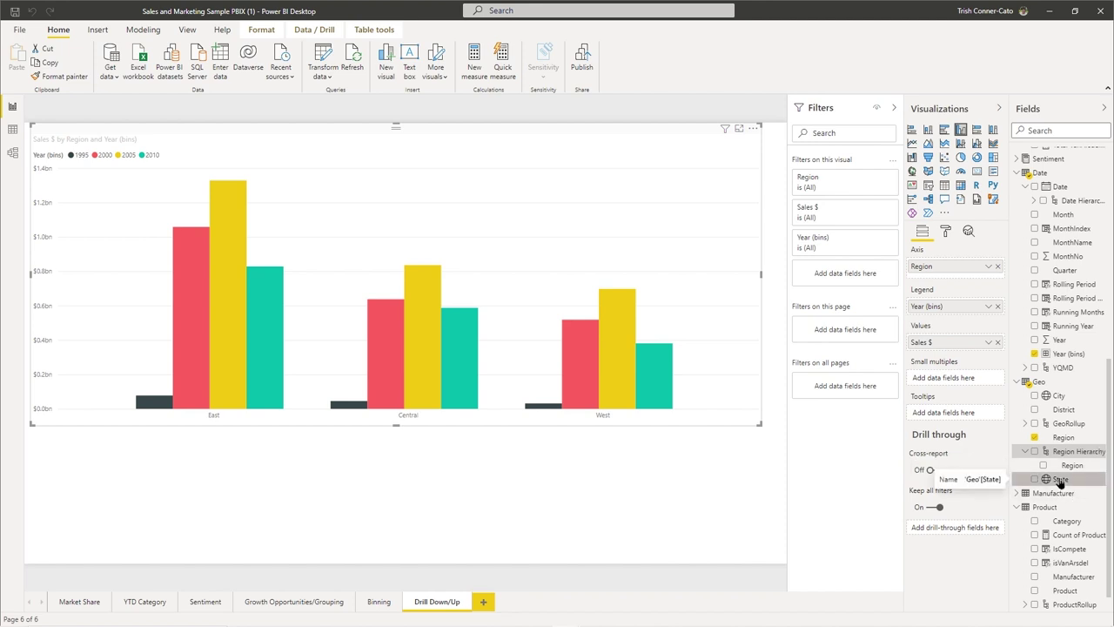
{"action": "right_click", "coordinate": [1060, 481]}
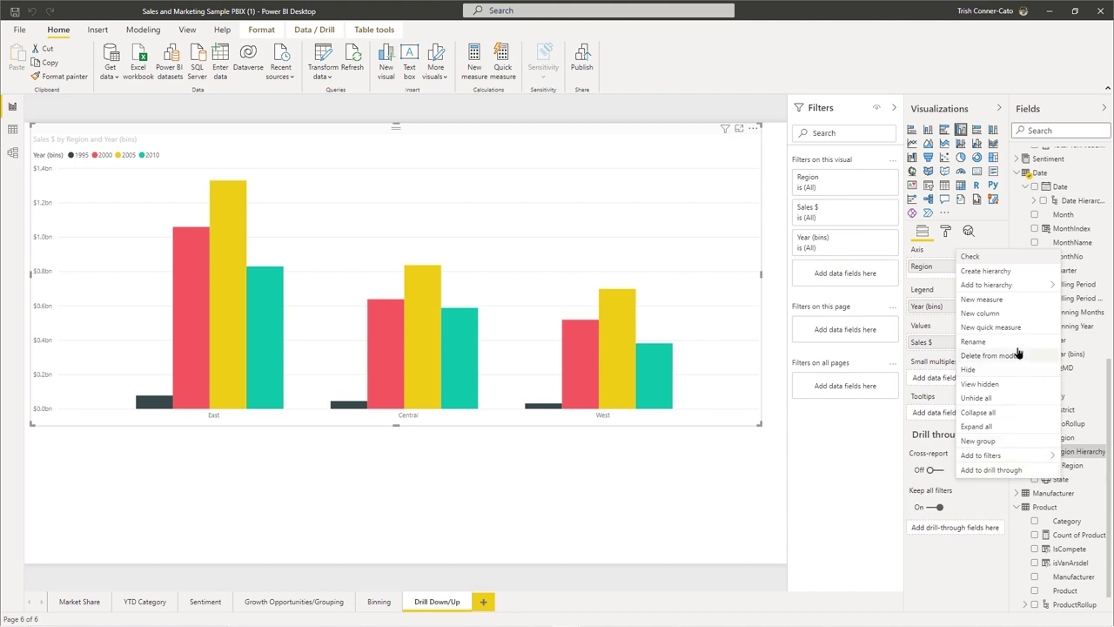
{"action": "mouse_move", "coordinate": [975, 287]}
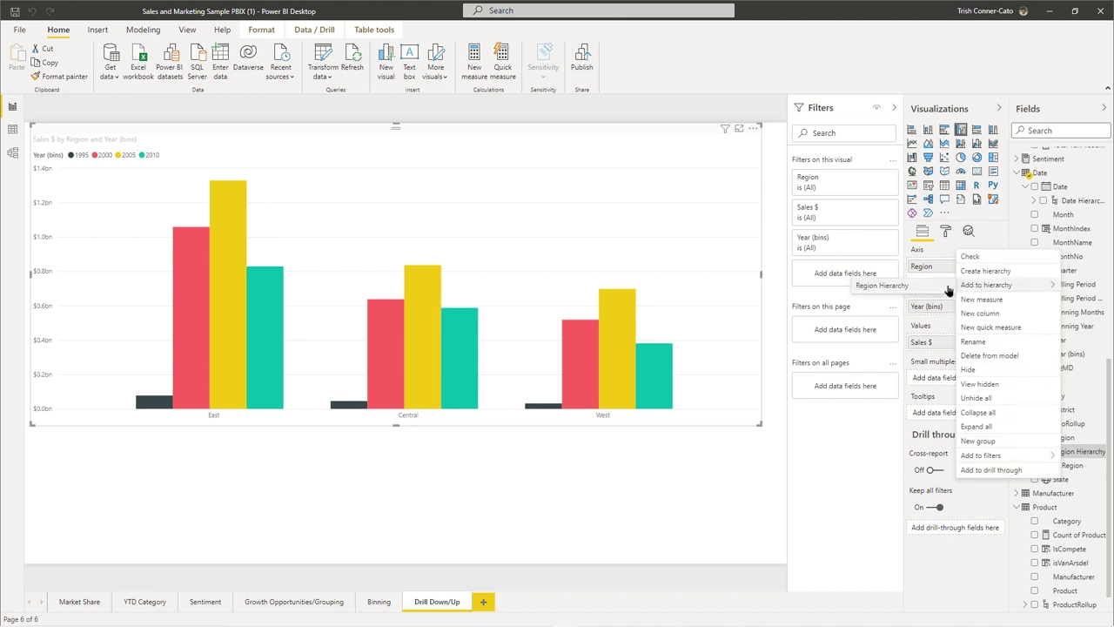
{"action": "left_click", "coordinate": [888, 288]}
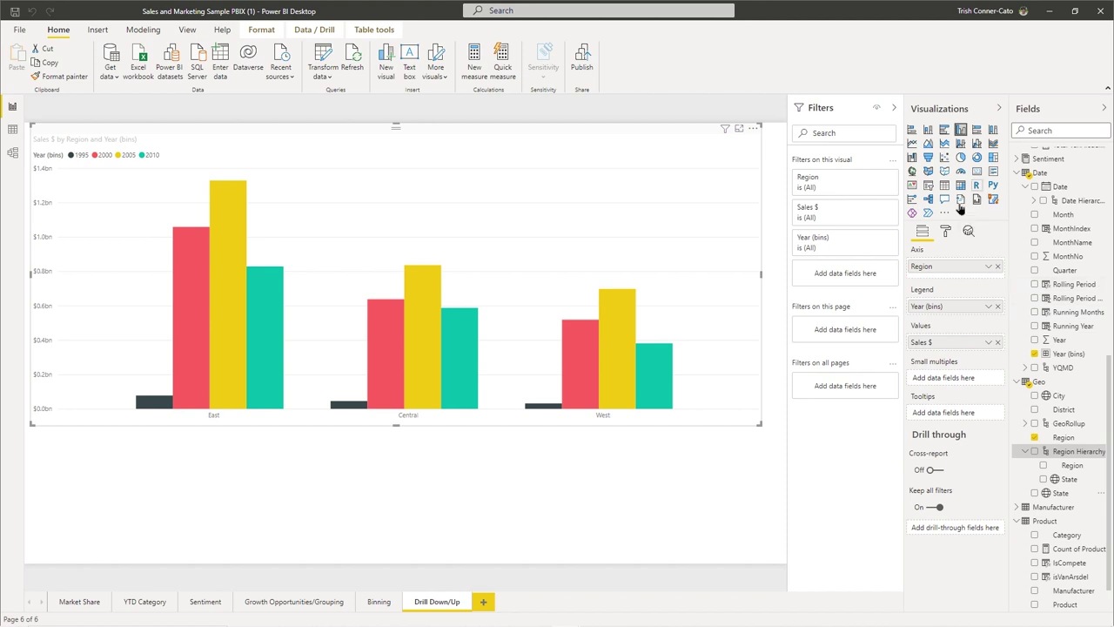
- Replace Region on the Drill Down/Up chart's axis with the Region Hierarchy and save the report
{"action": "left_click", "coordinate": [997, 268]}
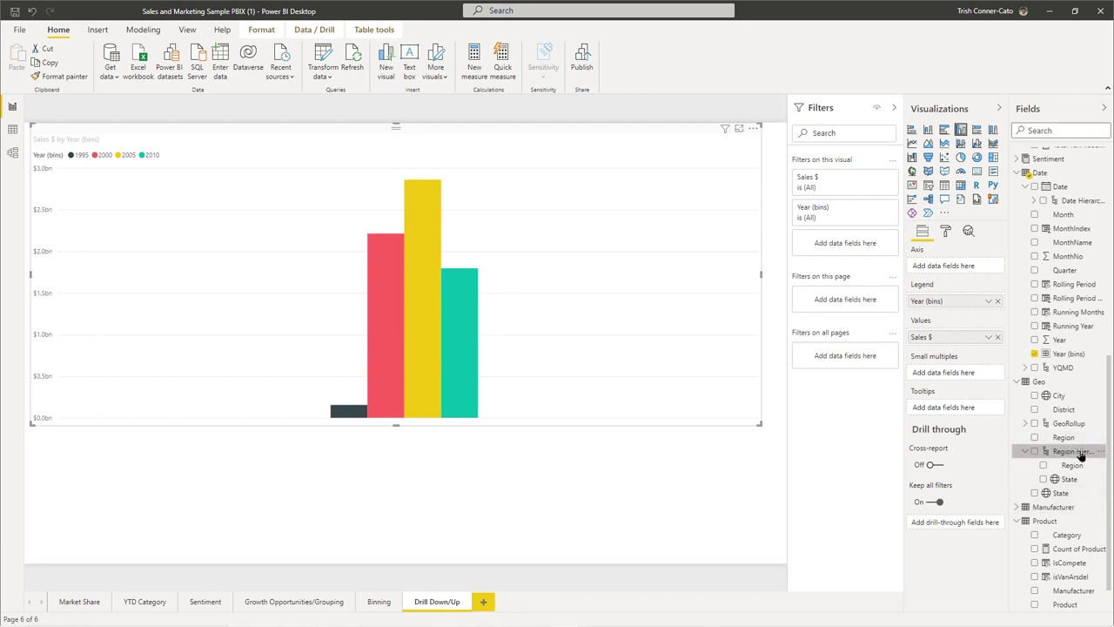
{"action": "left_click_drag", "start_coordinate": [1078, 454], "coordinate": [976, 273]}
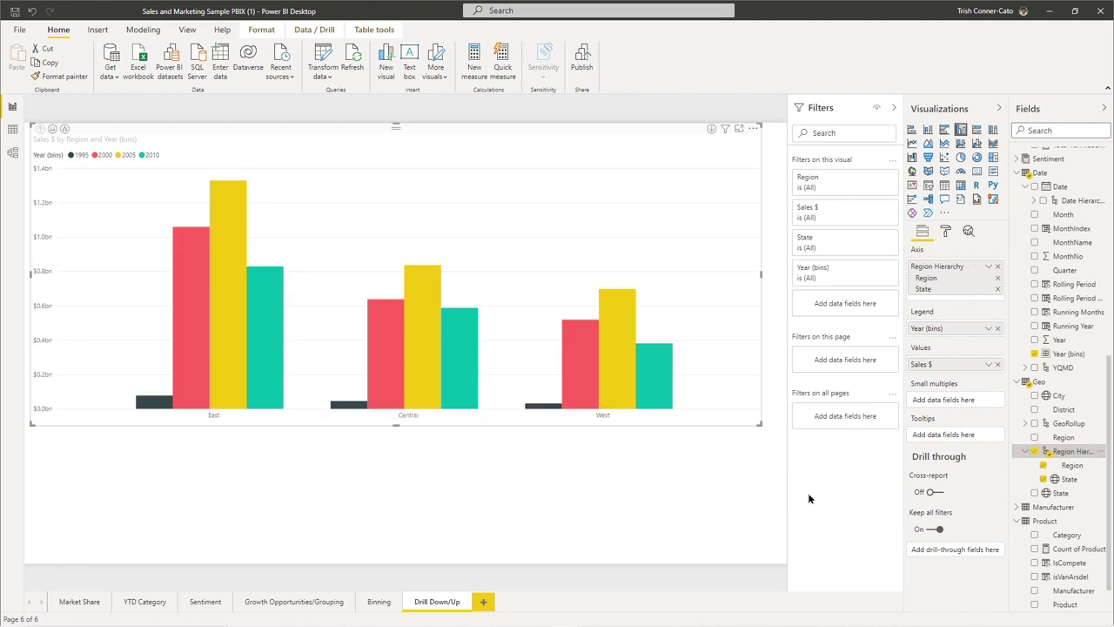
{"action": "left_click", "coordinate": [14, 12]}
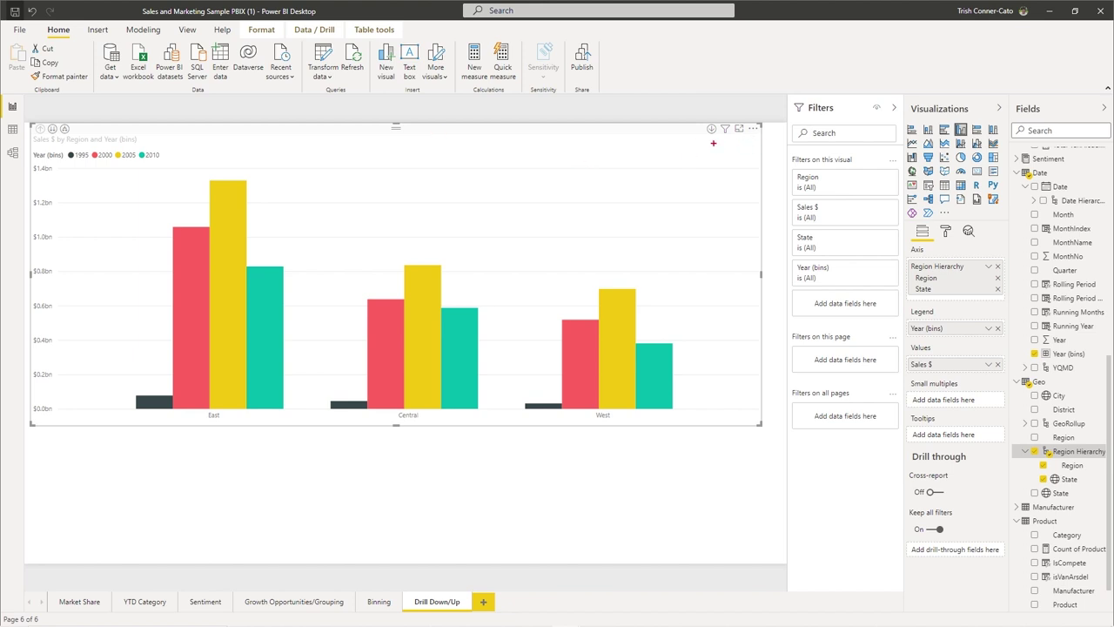
- Turn on drill-down mode for the Sales $ by Region and Year (bins) chart
{"action": "left_click_drag", "start_coordinate": [713, 141], "coordinate": [714, 201]}
{"action": "key", "text": "Escape"}
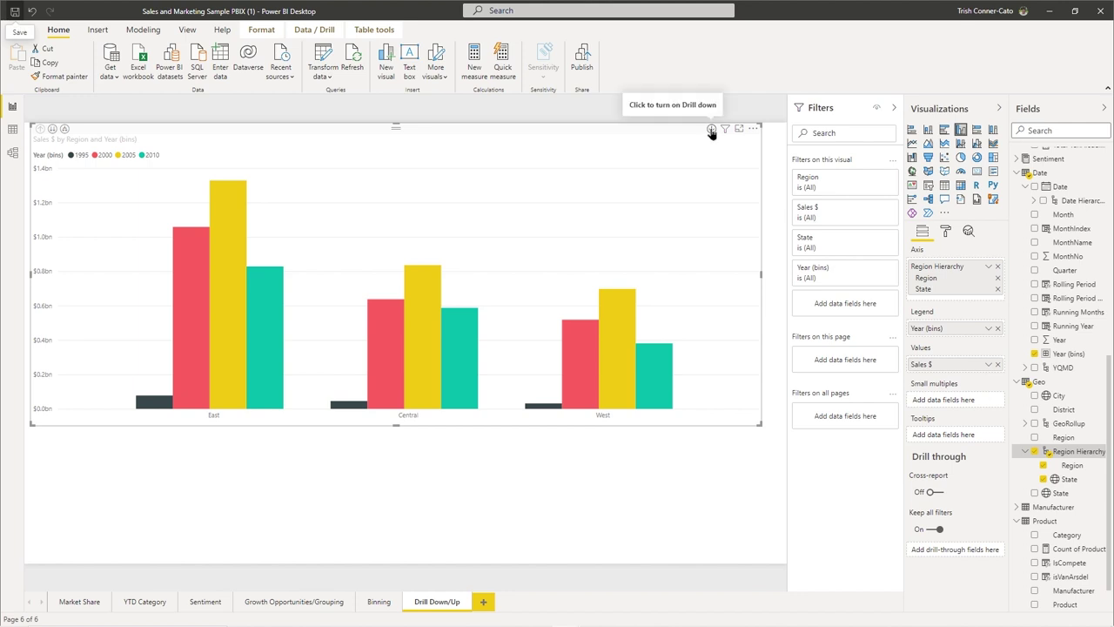
{"action": "left_click", "coordinate": [711, 130]}
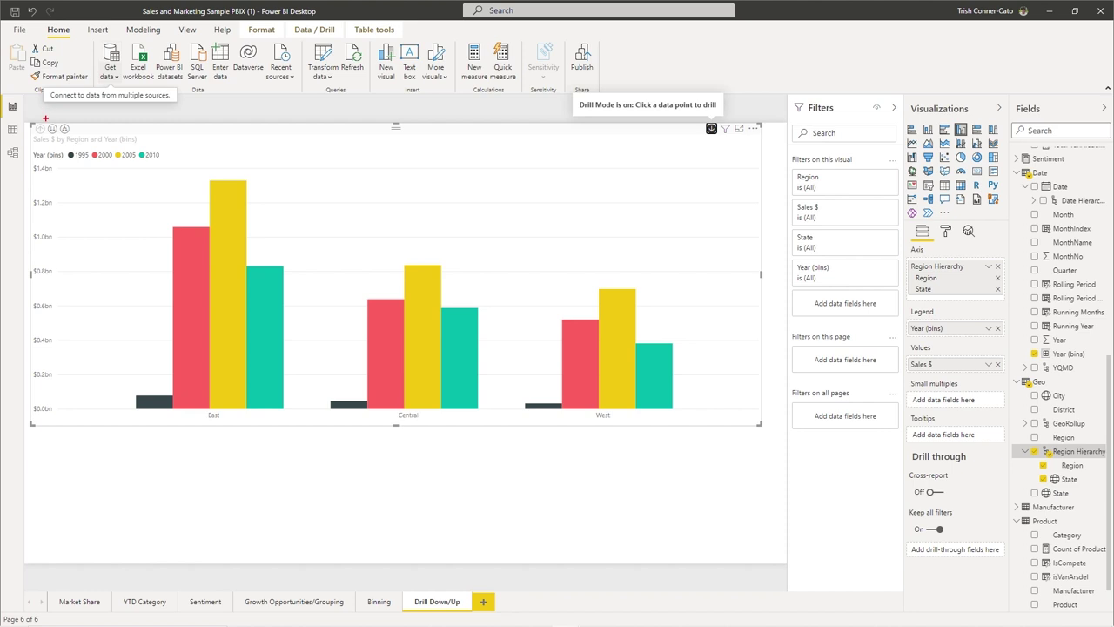
- Take the whole chart to the hierarchy's next level, State, and drill back up to Region
{"action": "left_click_drag", "start_coordinate": [51, 122], "coordinate": [52, 92]}
{"action": "key", "text": "Escape"}
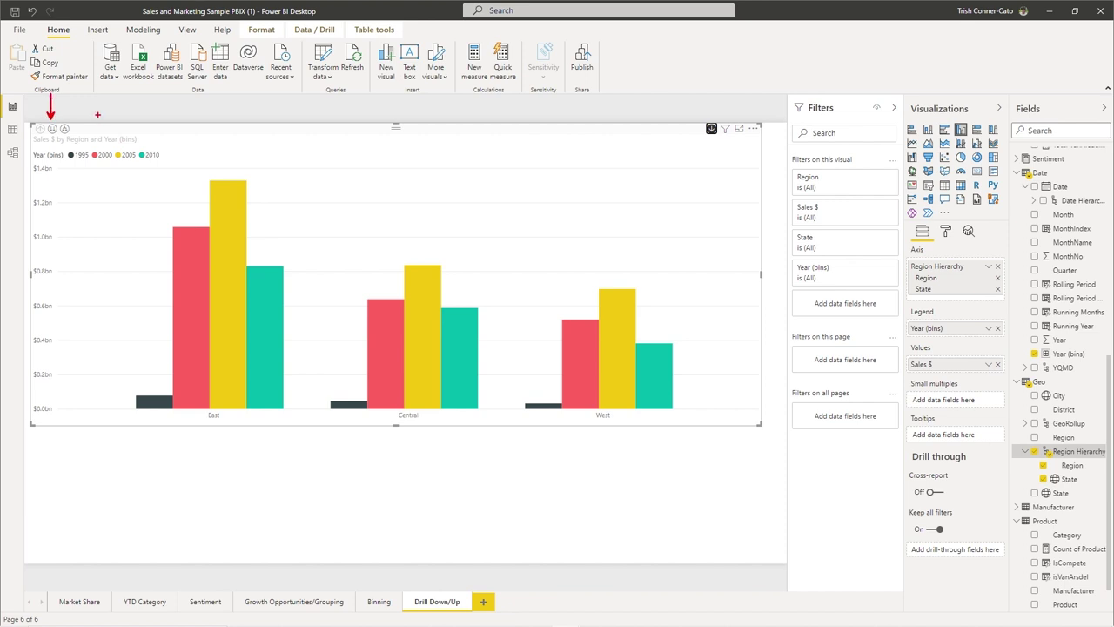
{"action": "left_click", "coordinate": [51, 129]}
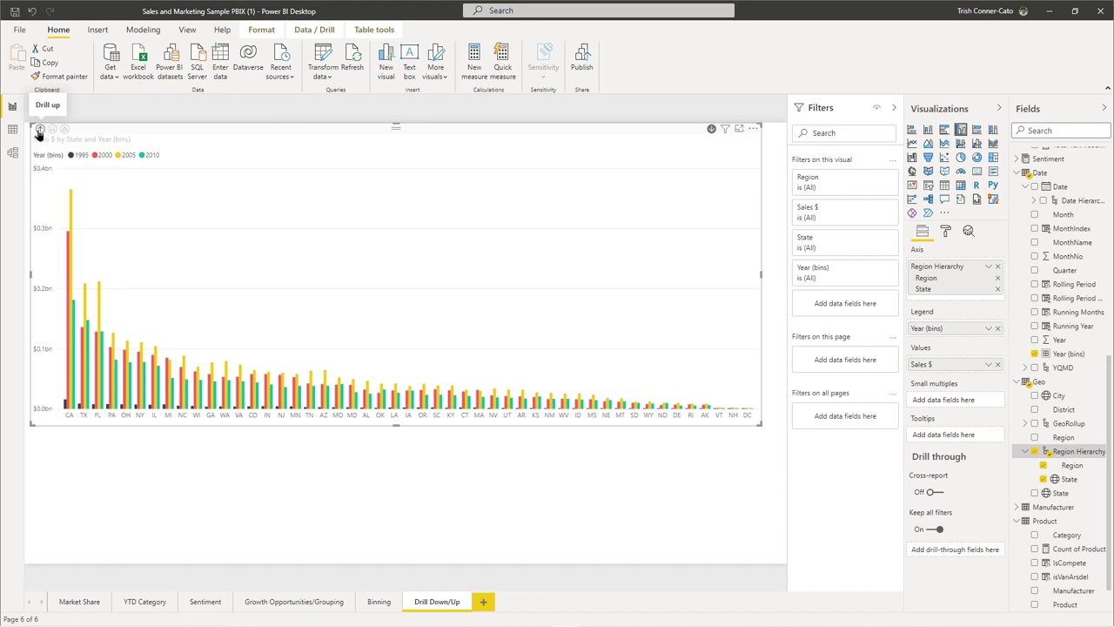
{"action": "left_click", "coordinate": [39, 130]}
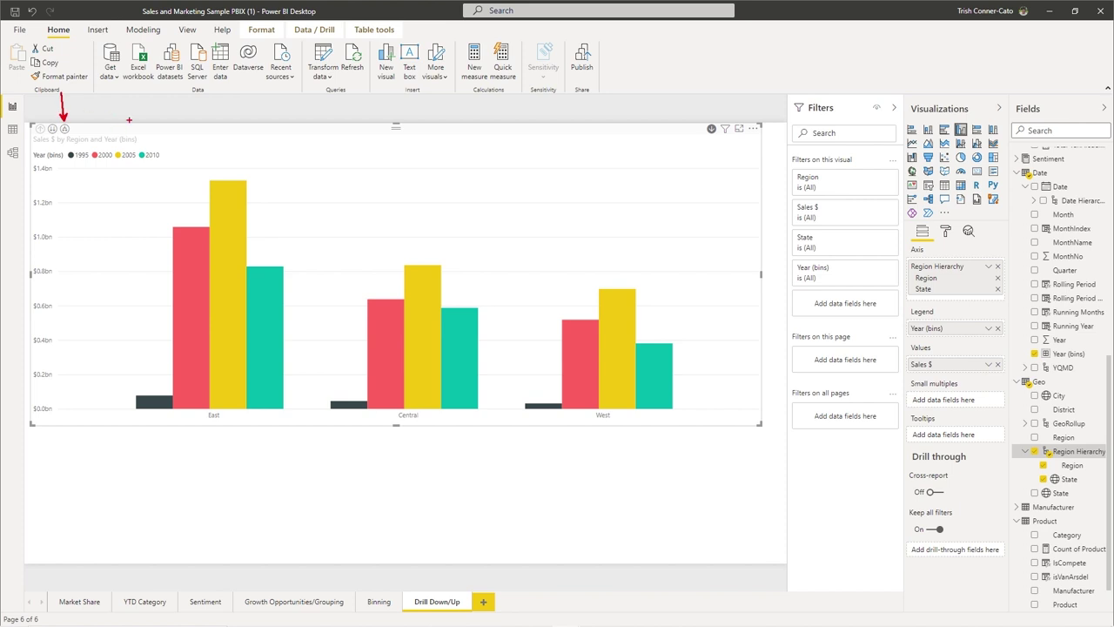
- Expand the chart down one hierarchy level to combine Region with State, and drill back up to Region
{"action": "left_click", "coordinate": [65, 130]}
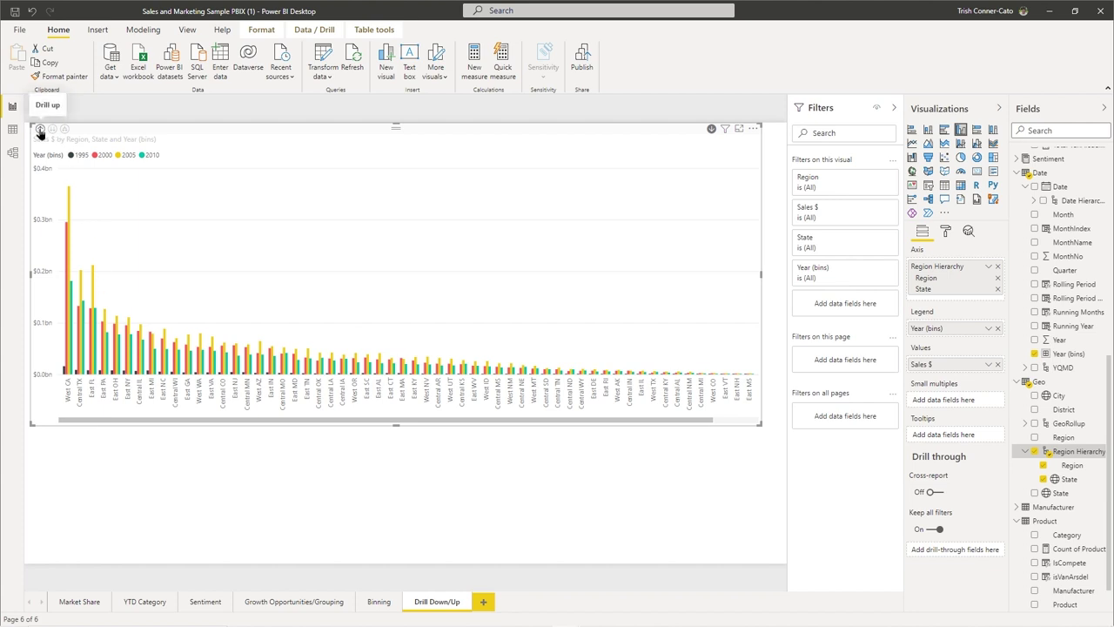
{"action": "left_click", "coordinate": [39, 130]}
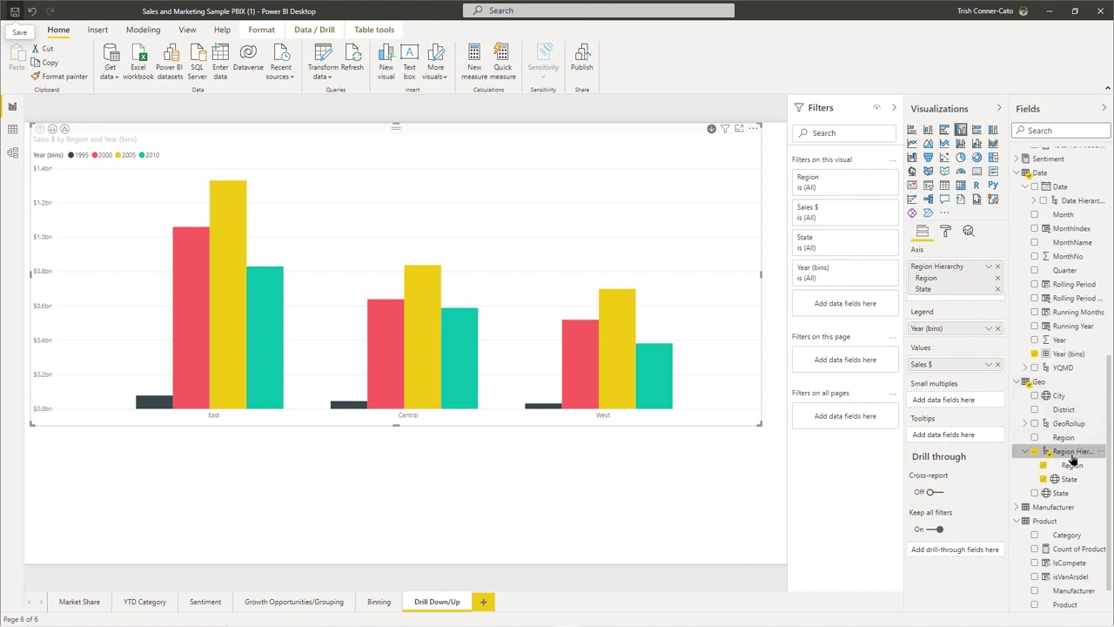
- Add the Geo table's City field to the Region Hierarchy as the level below State
{"action": "right_click", "coordinate": [1049, 400]}
{"action": "mouse_move", "coordinate": [1014, 207]}
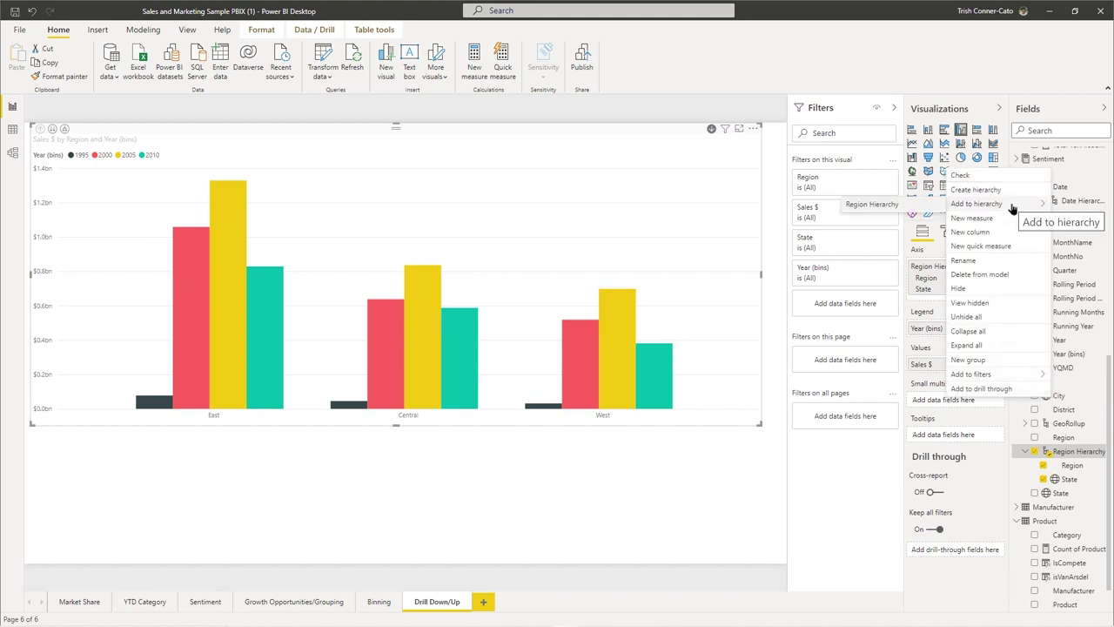
{"action": "left_click", "coordinate": [895, 207]}
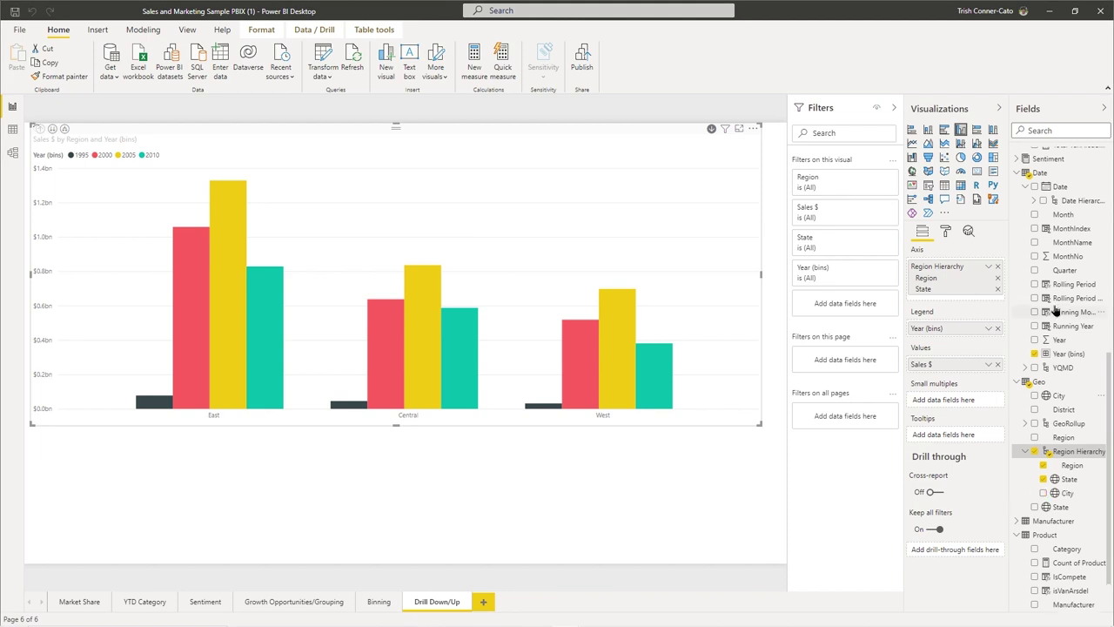
- Take the chart to its State level, and remove and re-add the Region Hierarchy on the axis to include City
{"action": "mouse_move", "coordinate": [632, 343]}
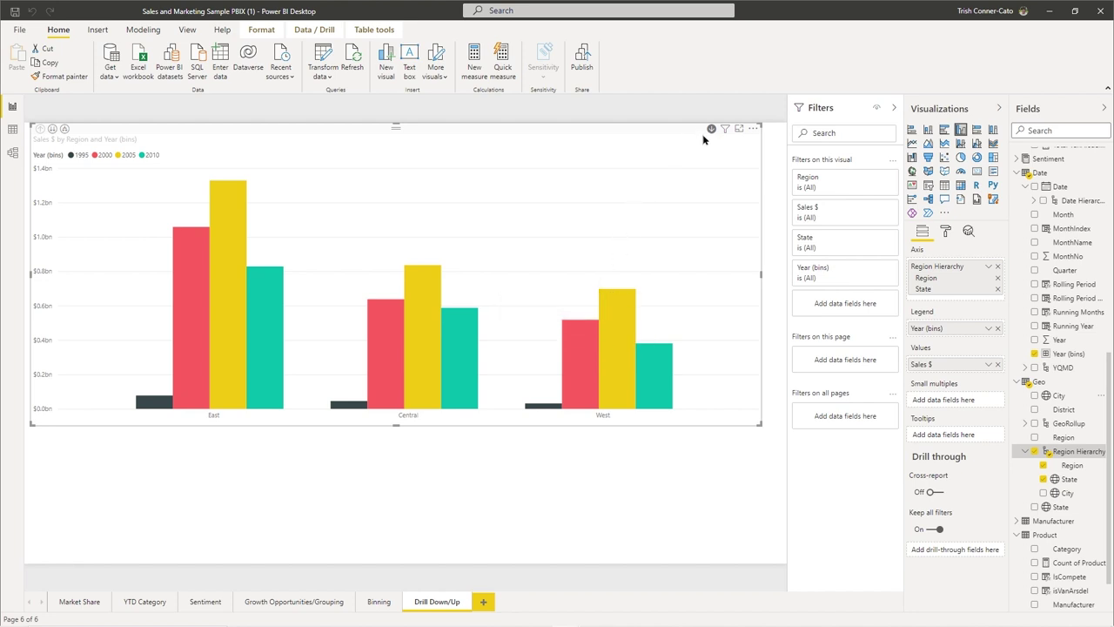
{"action": "left_click", "coordinate": [51, 130]}
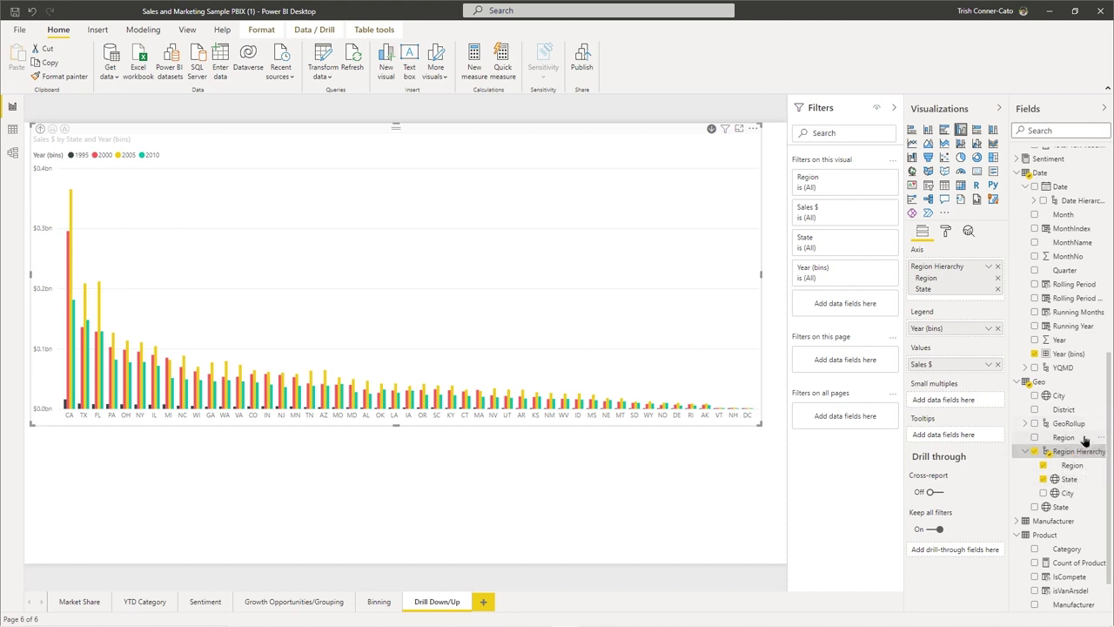
{"action": "left_click", "coordinate": [1035, 452]}
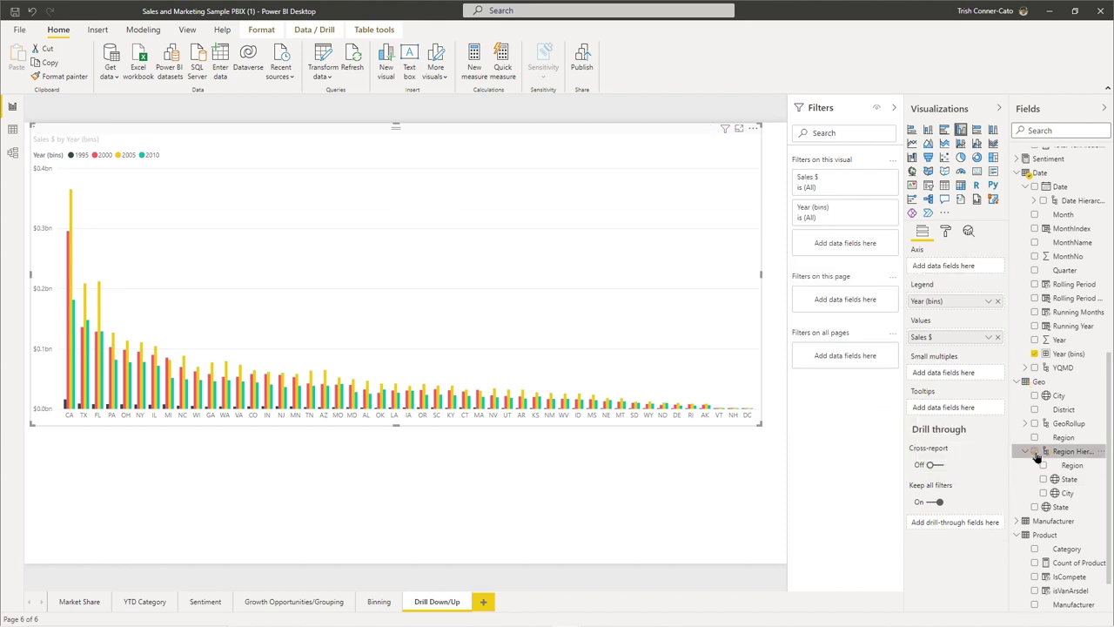
{"action": "left_click_drag", "start_coordinate": [1078, 457], "coordinate": [971, 270]}
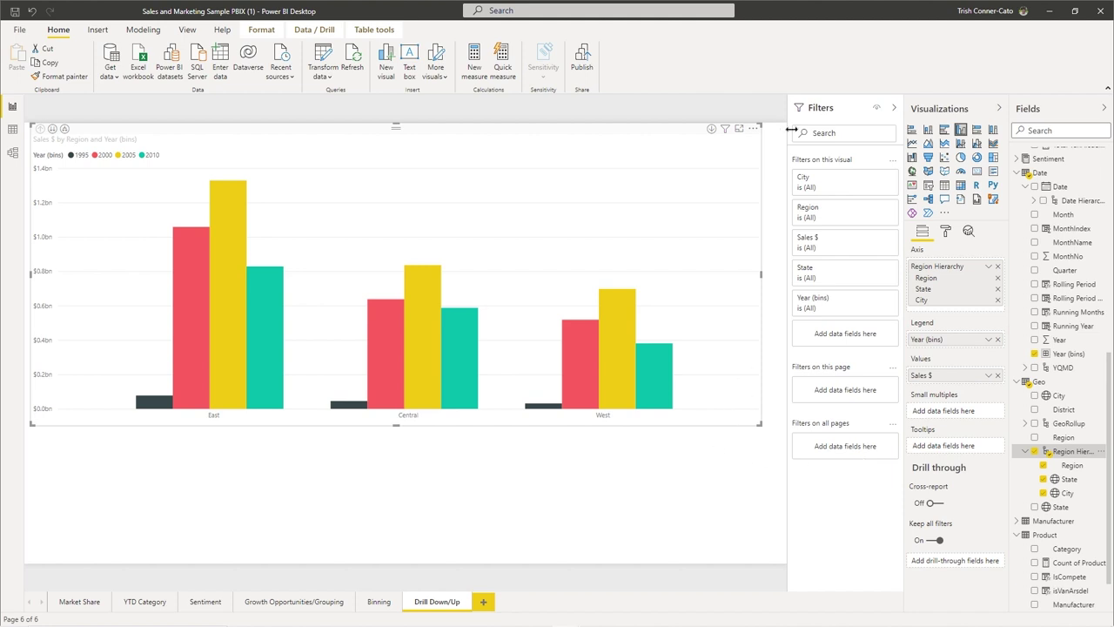
- Turn on drill-down mode, and take the whole chart through State to City and back up to Region
{"action": "left_click", "coordinate": [711, 130]}
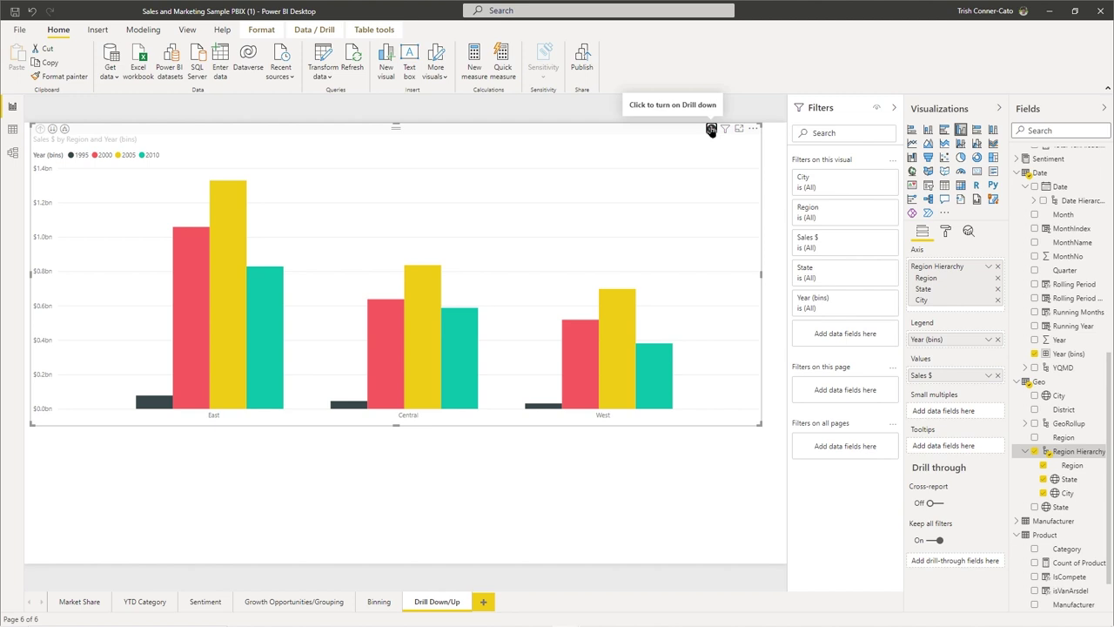
{"action": "left_click", "coordinate": [51, 129]}
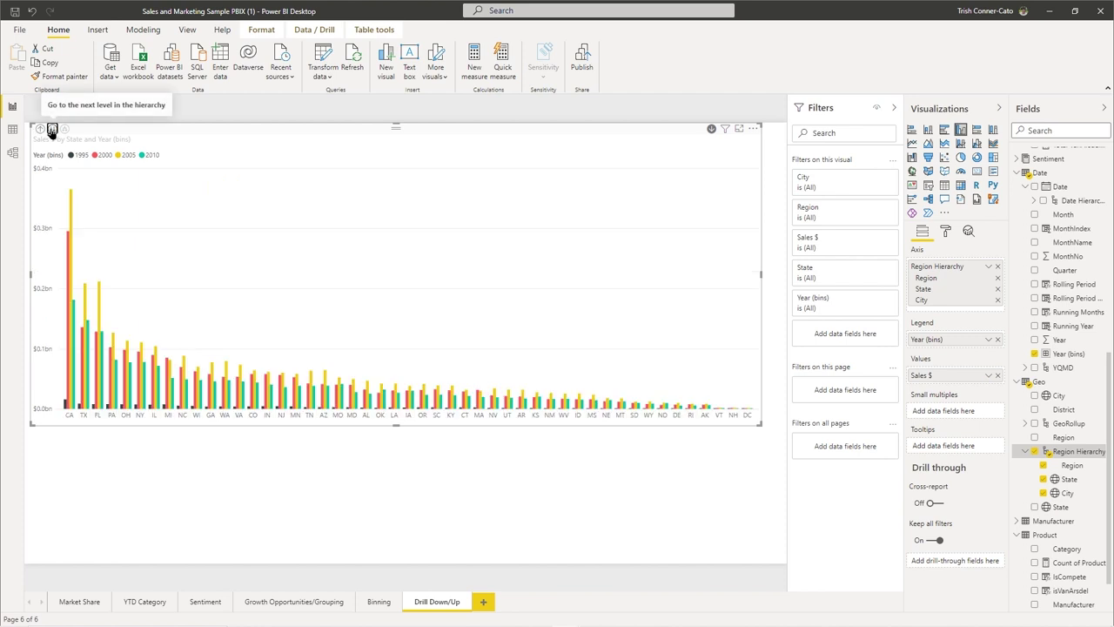
{"action": "left_click", "coordinate": [52, 130]}
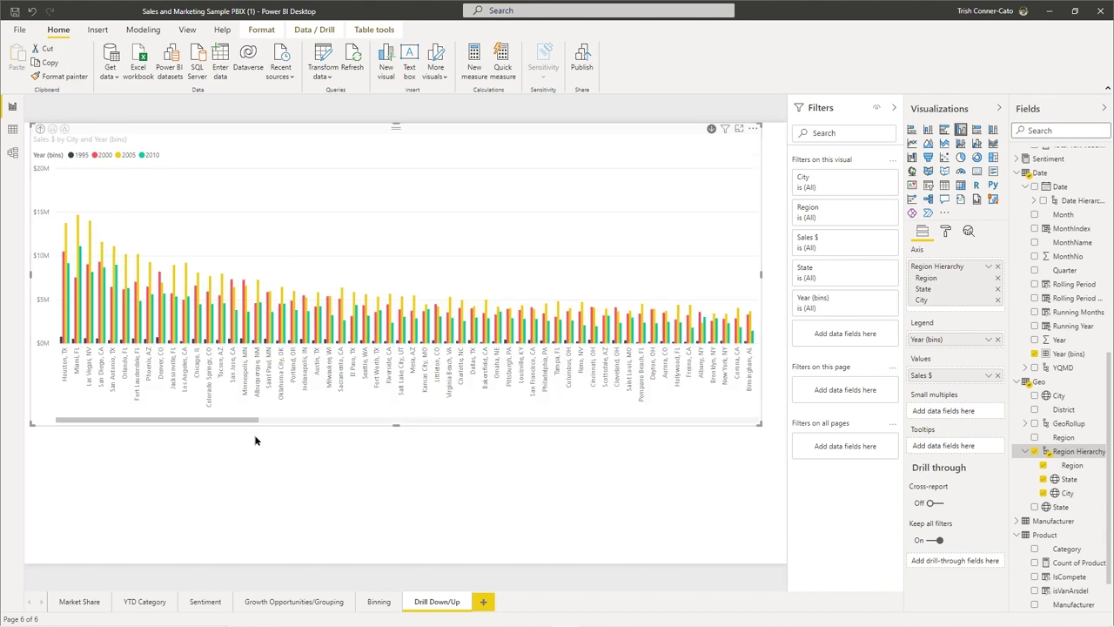
{"action": "left_click_drag", "start_coordinate": [242, 421], "coordinate": [360, 423]}
{"action": "left_click", "coordinate": [39, 128]}
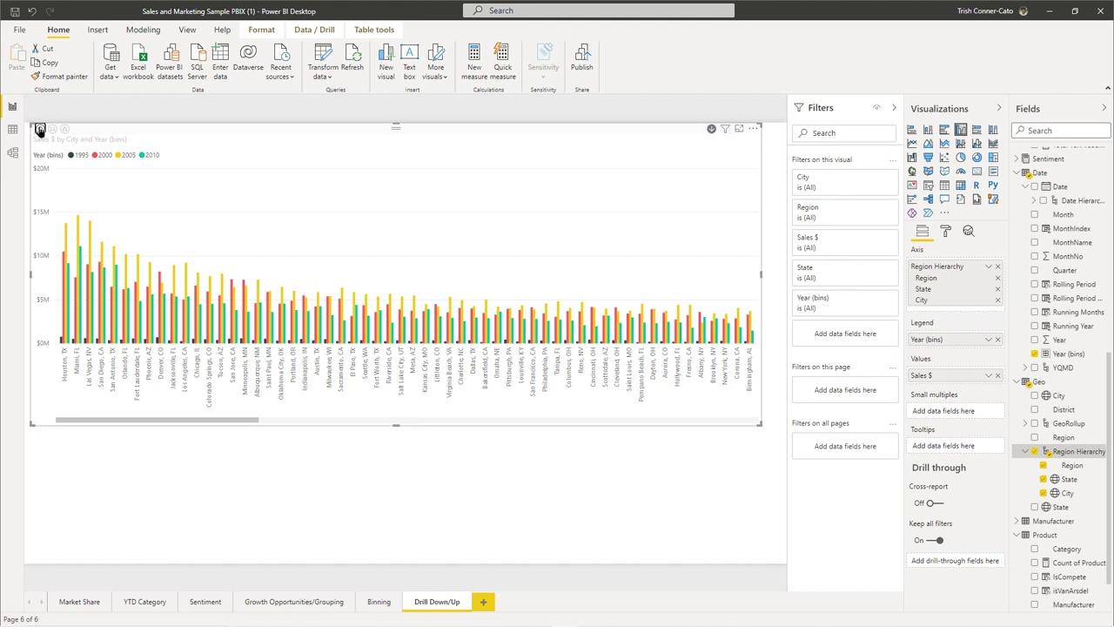
{"action": "left_click", "coordinate": [39, 129]}
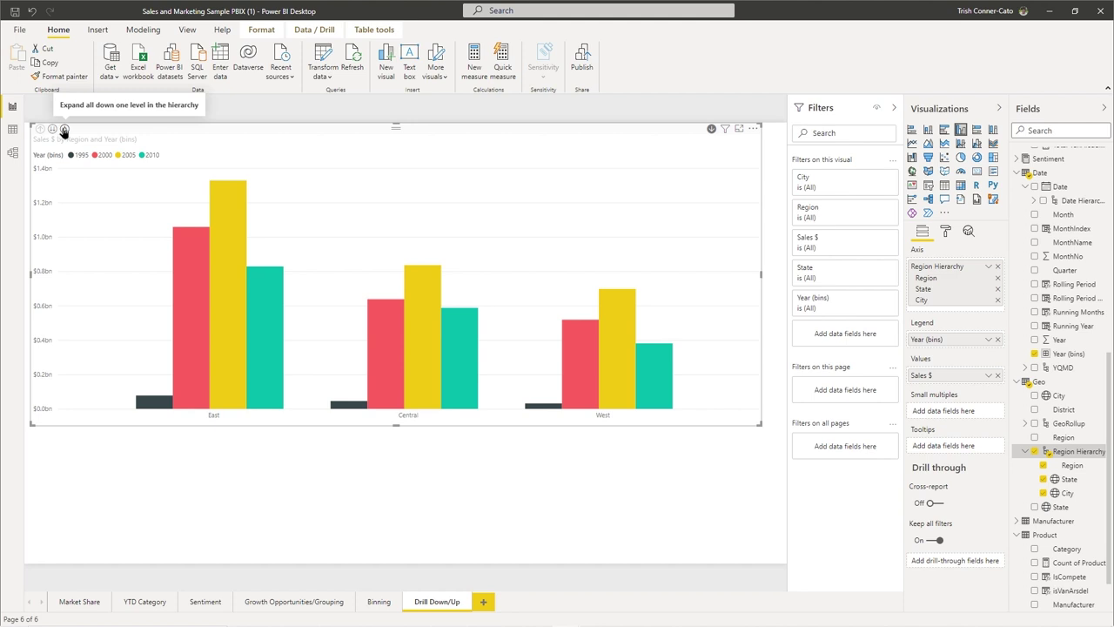
- Expand the chart down two levels to combine Region, State and City, drill back up to Region, and save the report
{"action": "left_click", "coordinate": [63, 130]}
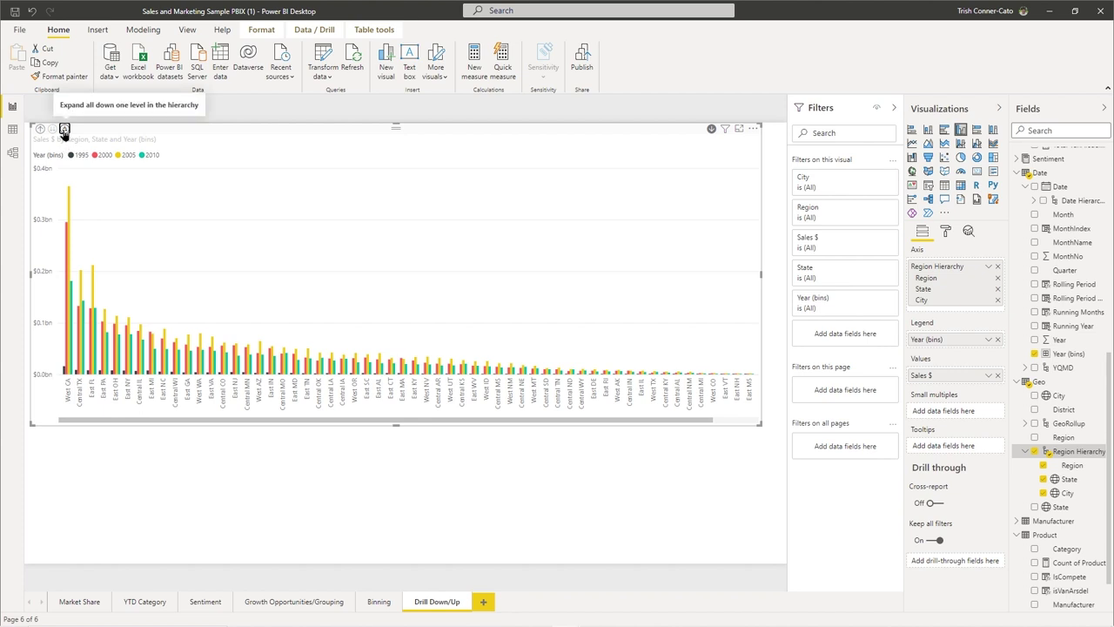
{"action": "left_click", "coordinate": [63, 129]}
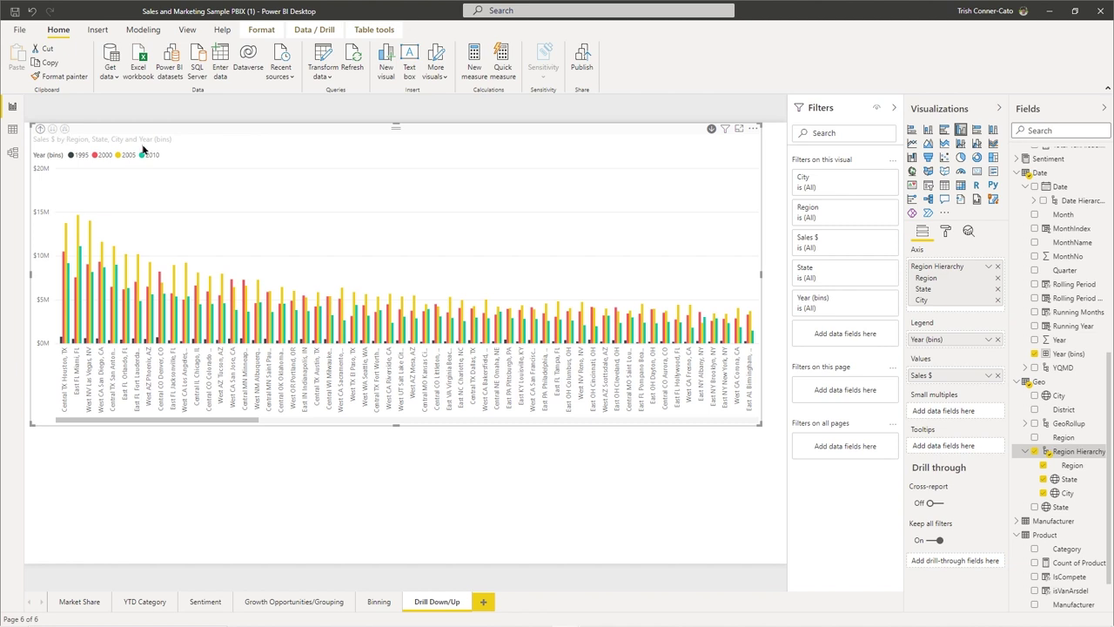
{"action": "left_click", "coordinate": [40, 130]}
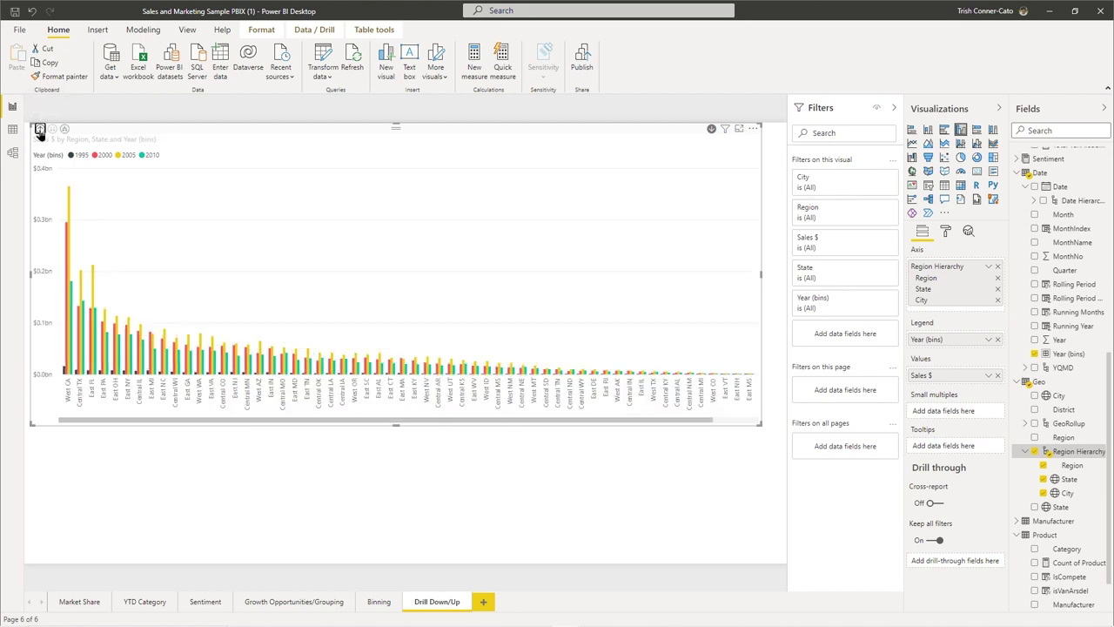
{"action": "left_click", "coordinate": [40, 129]}
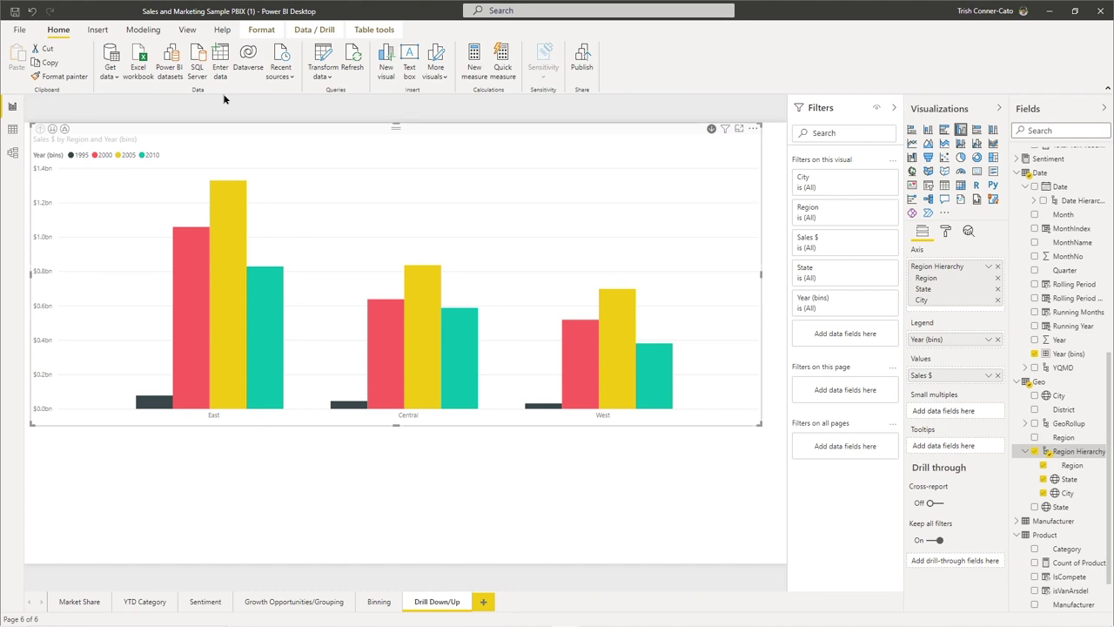
{"action": "left_click", "coordinate": [14, 14]}
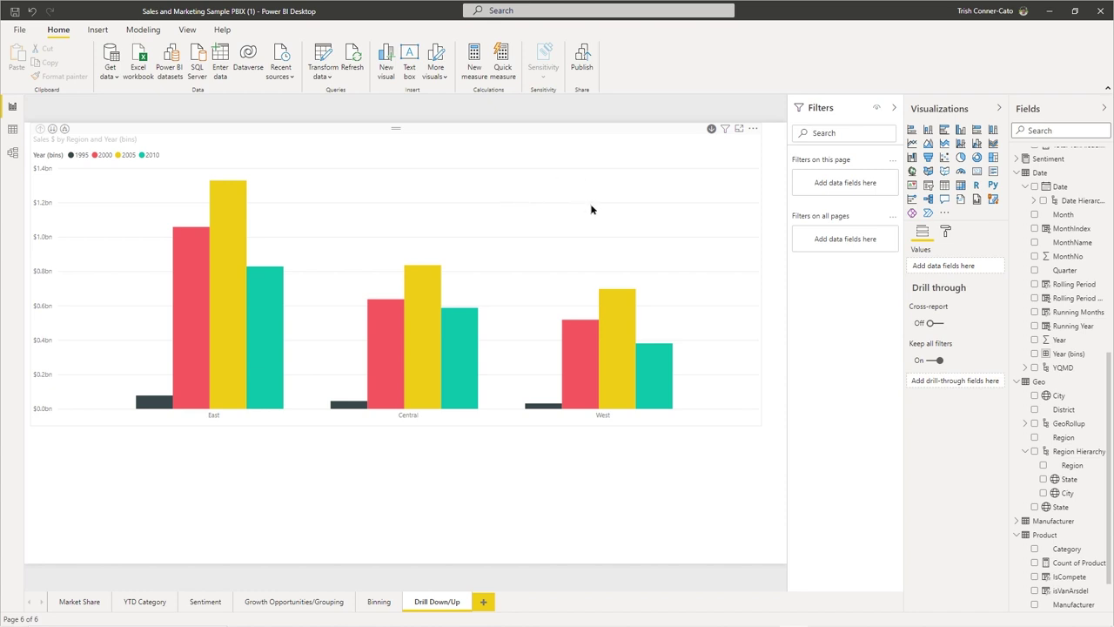
- Analyze where the chart's distribution is different, and compare the State results for CA, TX and FL
{"action": "left_click", "coordinate": [552, 165]}
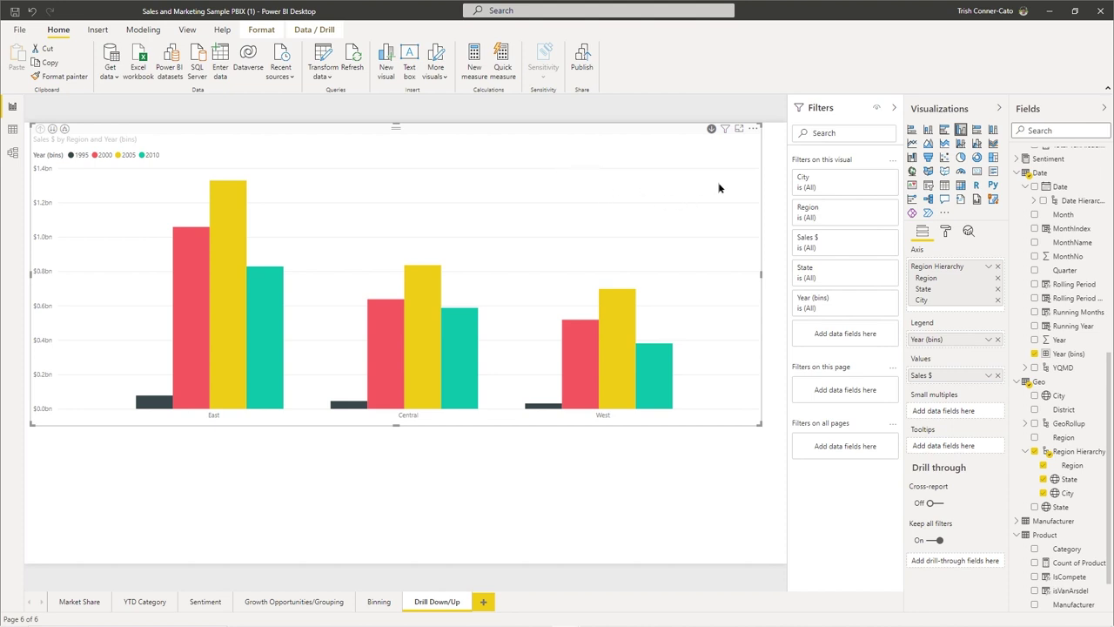
{"action": "right_click", "coordinate": [514, 187]}
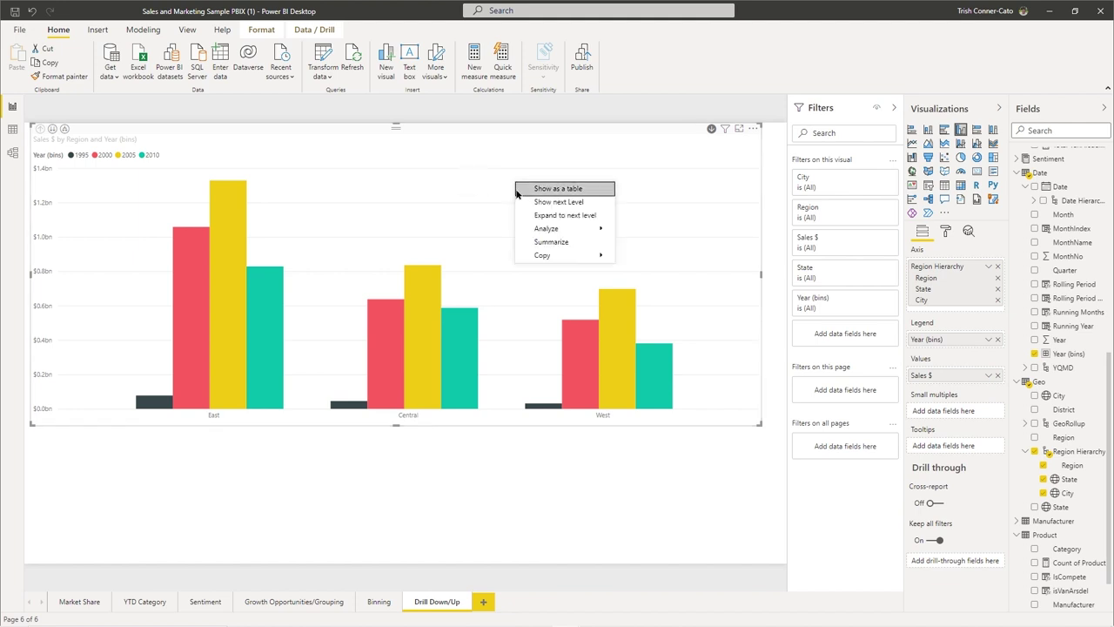
{"action": "mouse_move", "coordinate": [536, 229]}
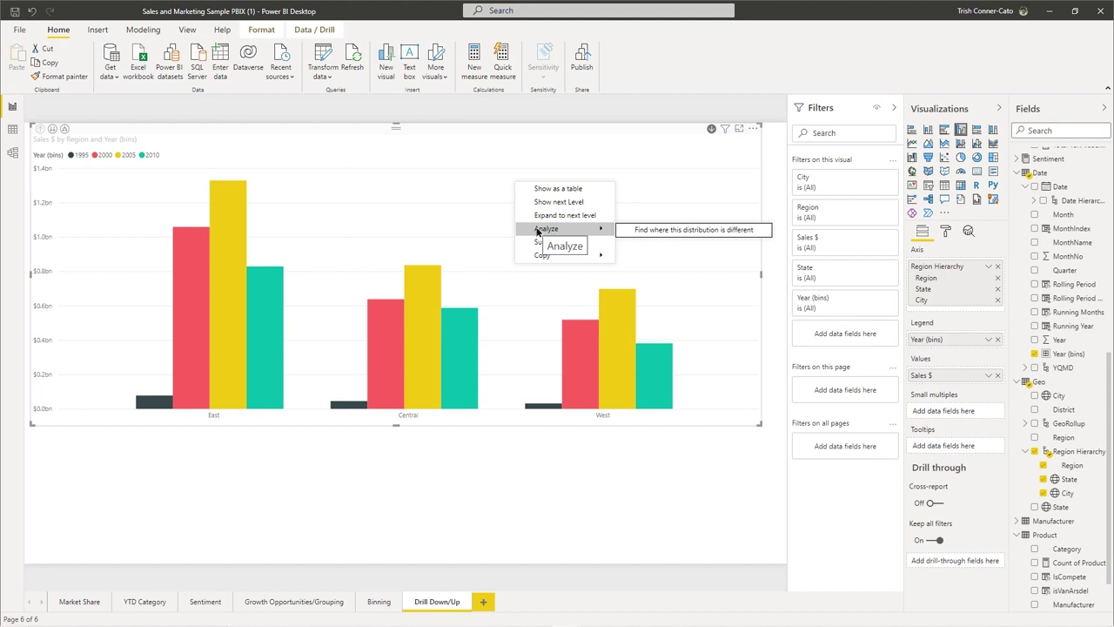
{"action": "left_click", "coordinate": [676, 232]}
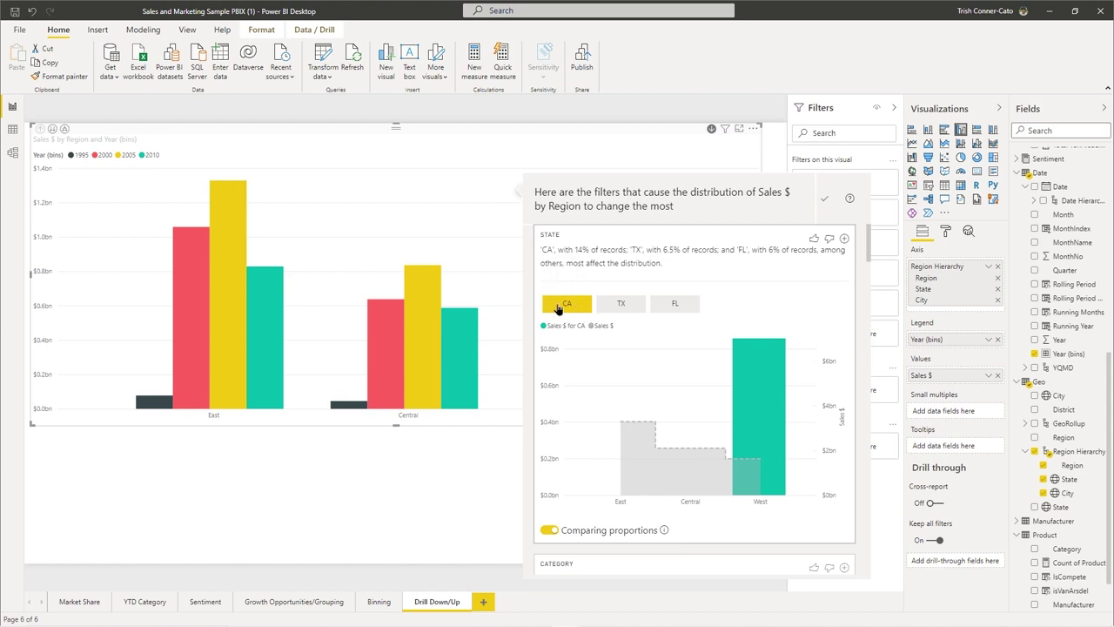
{"action": "left_click", "coordinate": [613, 307]}
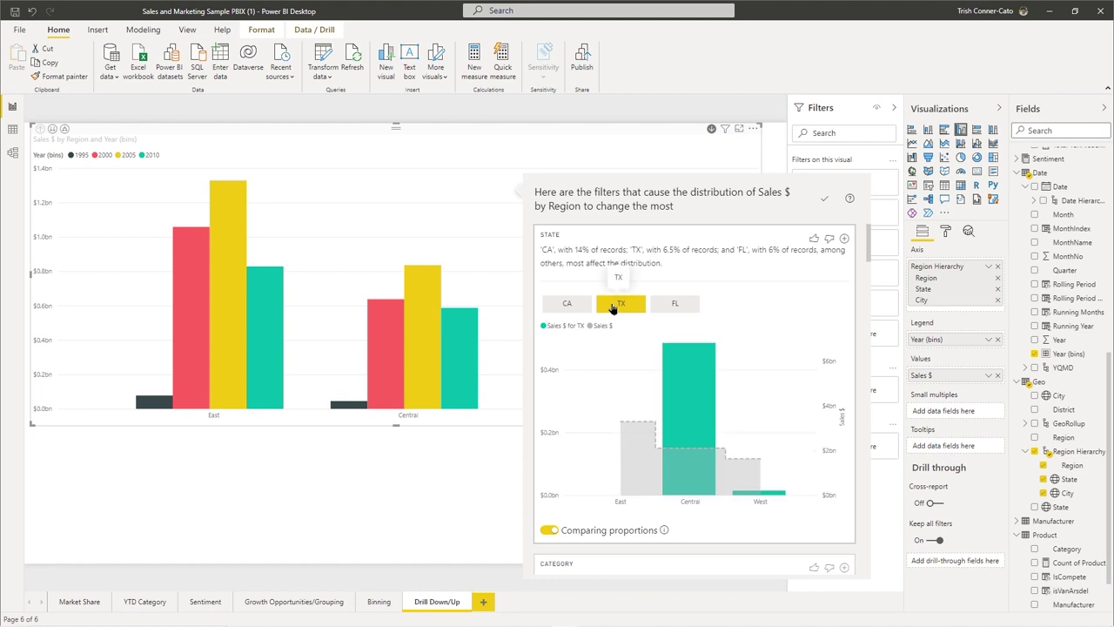
{"action": "left_click", "coordinate": [663, 307]}
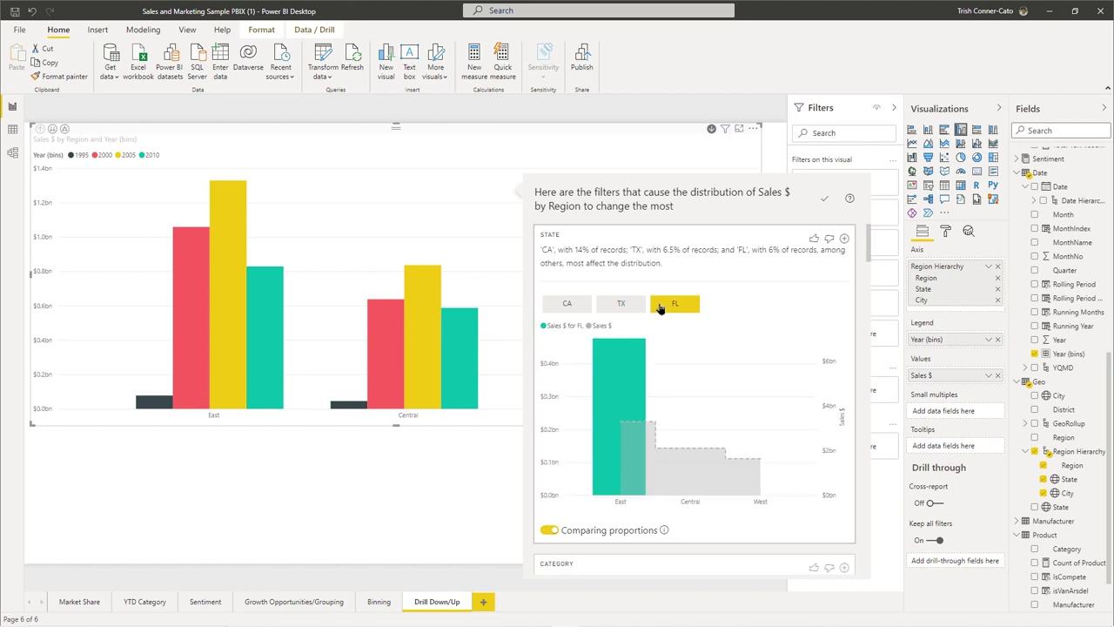
{"action": "left_click", "coordinate": [563, 307]}
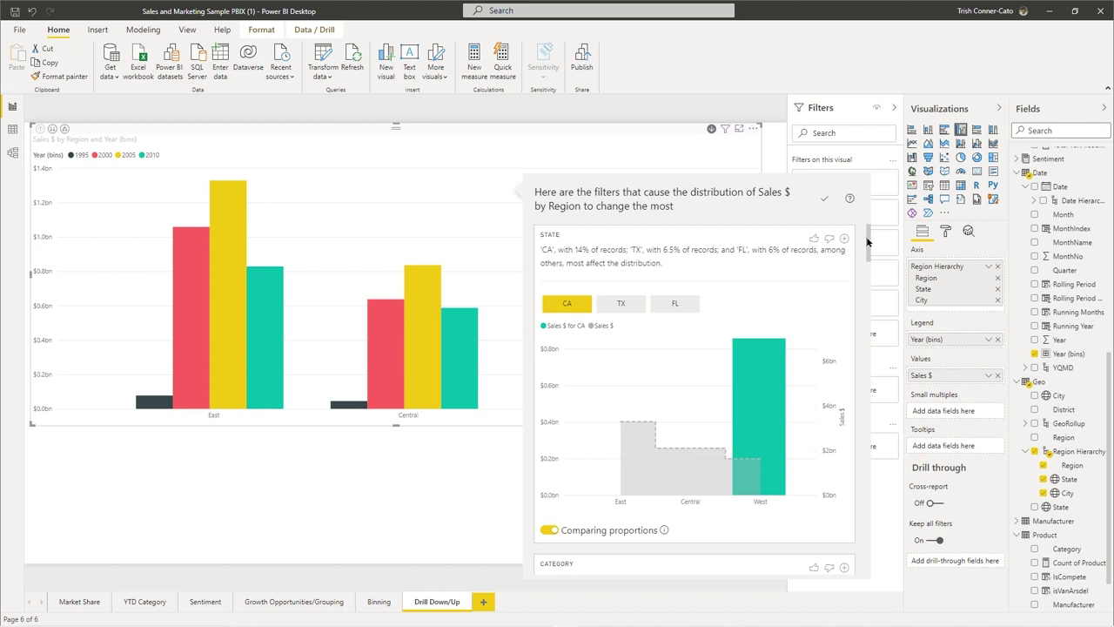
- Examine the remaining distribution analysis charts for Category, Segment, MfgIsVanArsdel, IsVanArsdel and Manufacturer
{"action": "left_click_drag", "start_coordinate": [867, 243], "coordinate": [870, 277]}
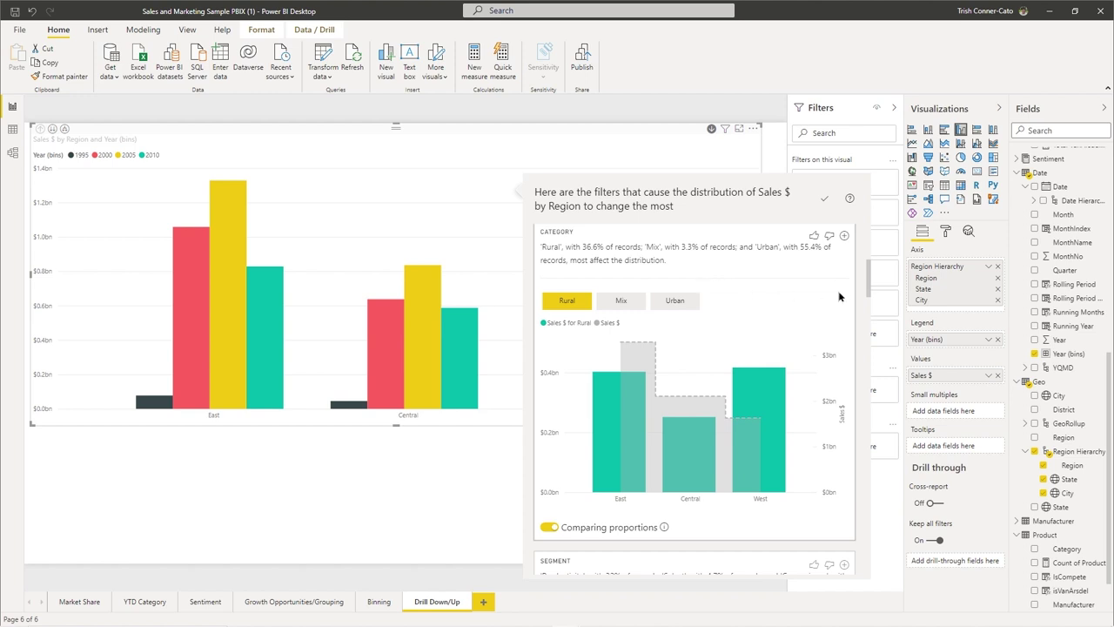
{"action": "scroll", "coordinate": [836, 298], "scroll_direction": "down", "scroll_amount": 2}
{"action": "scroll", "coordinate": [836, 299], "scroll_direction": "down", "scroll_amount": 4}
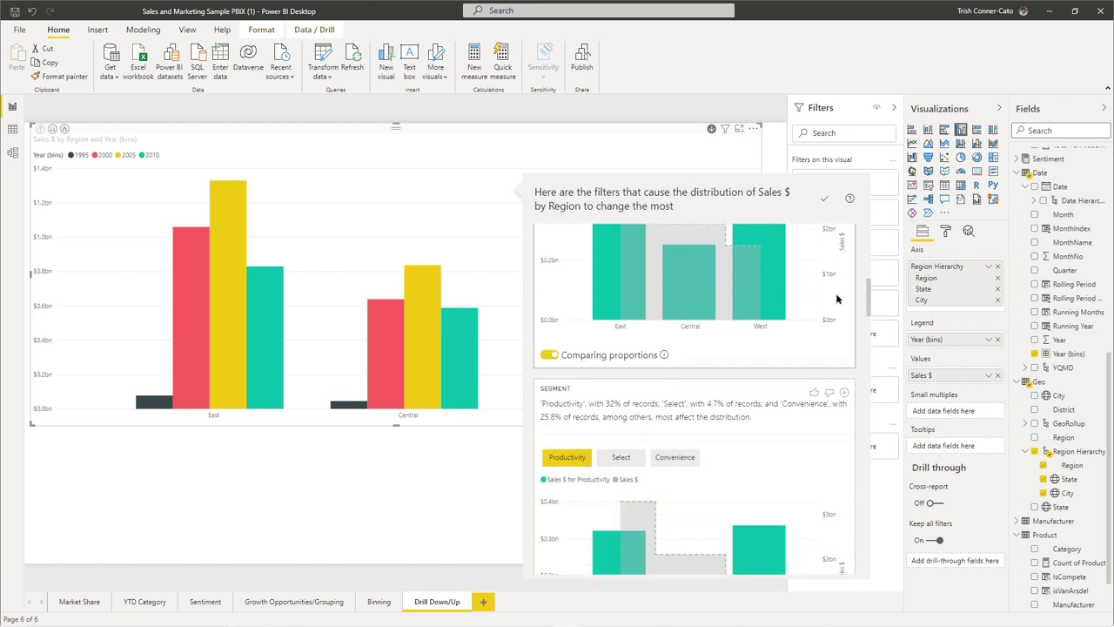
{"action": "scroll", "coordinate": [836, 300], "scroll_direction": "down", "scroll_amount": 3}
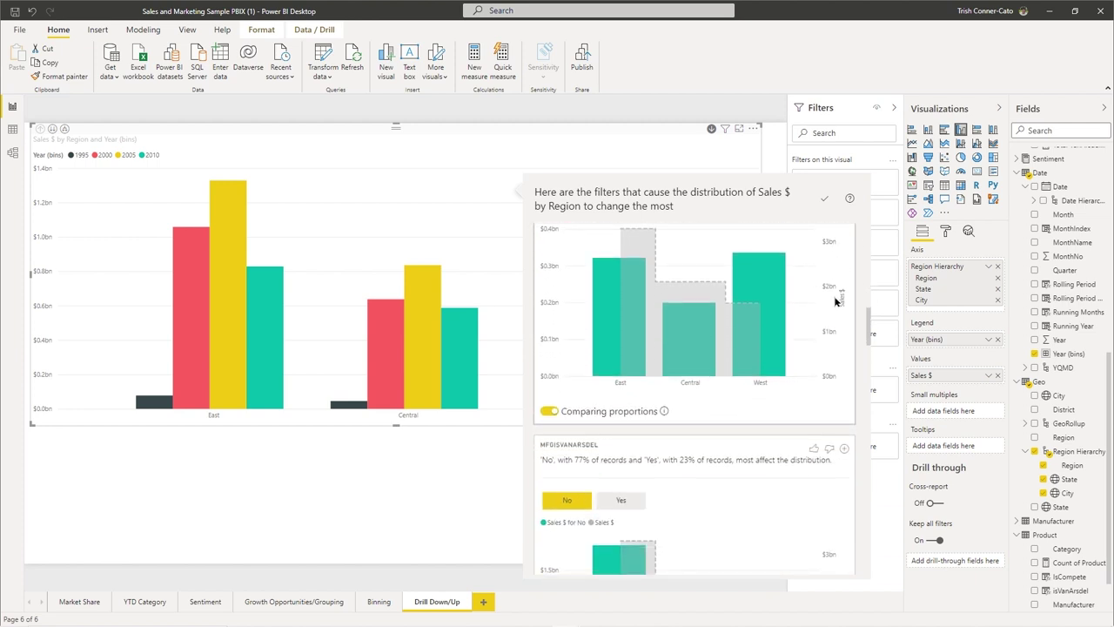
{"action": "scroll", "coordinate": [836, 300], "scroll_direction": "down", "scroll_amount": 3}
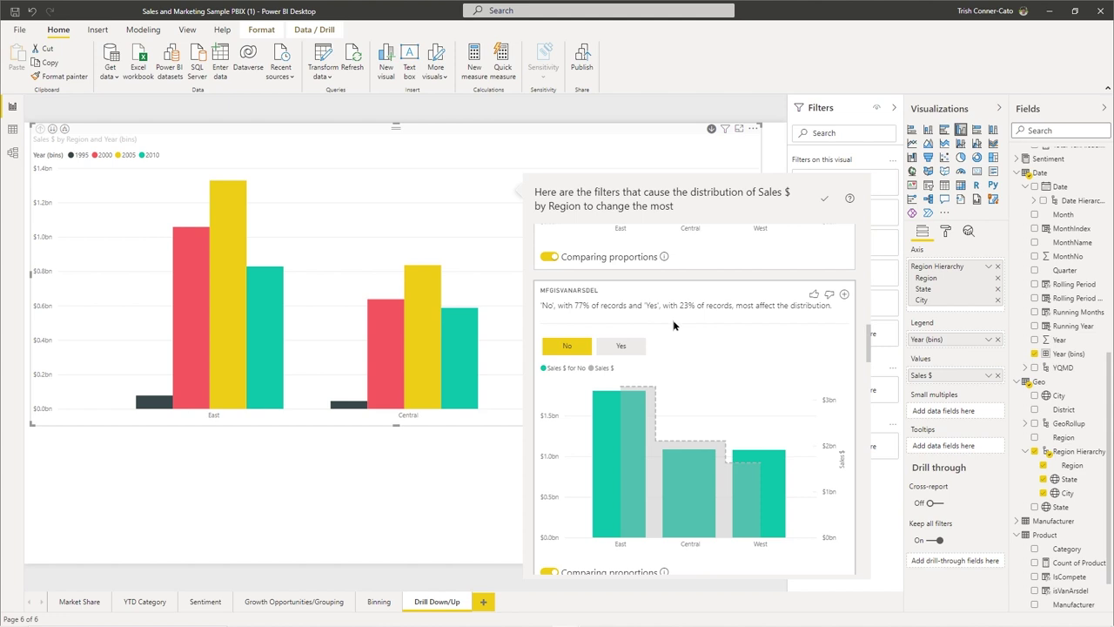
{"action": "scroll", "coordinate": [673, 326], "scroll_direction": "down", "scroll_amount": 3}
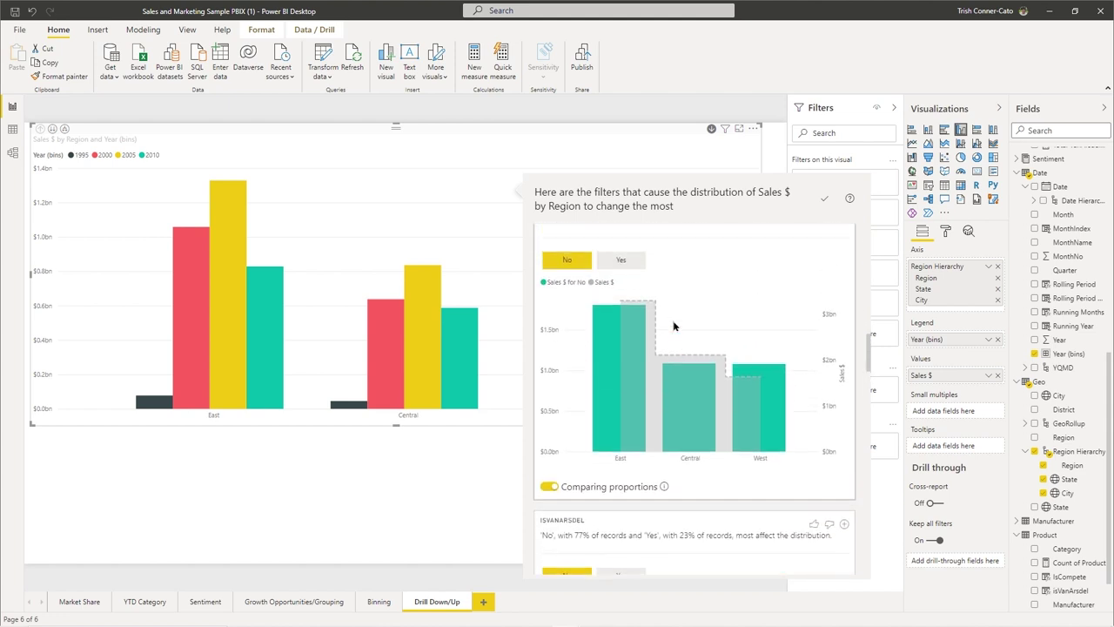
{"action": "scroll", "coordinate": [673, 325], "scroll_direction": "up", "scroll_amount": 2}
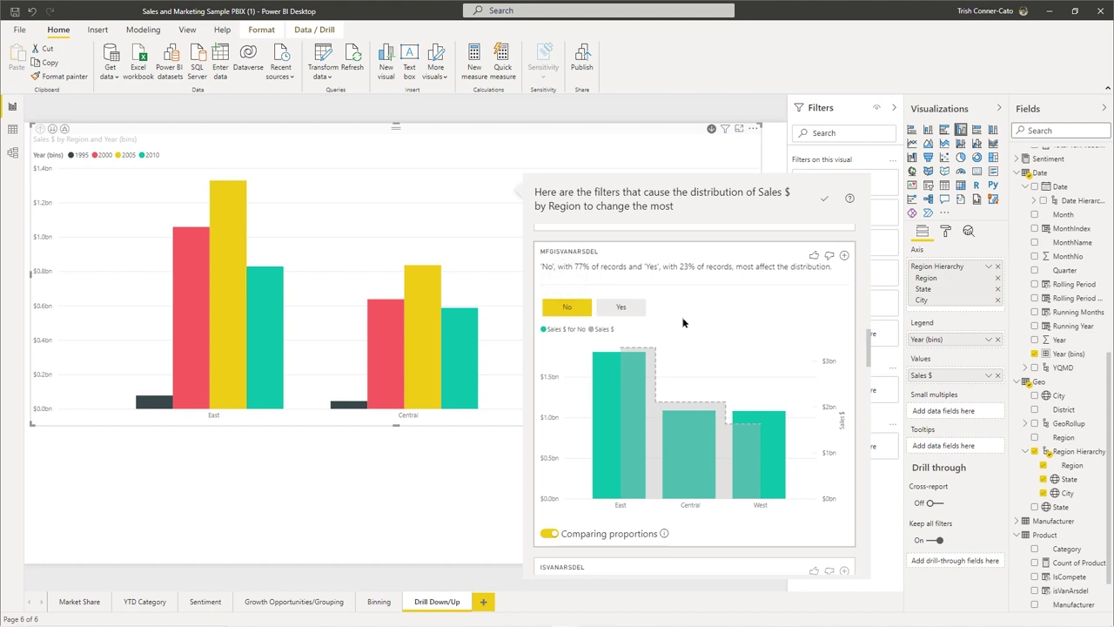
{"action": "scroll", "coordinate": [683, 320], "scroll_direction": "down", "scroll_amount": 2}
{"action": "scroll", "coordinate": [684, 323], "scroll_direction": "down", "scroll_amount": 5}
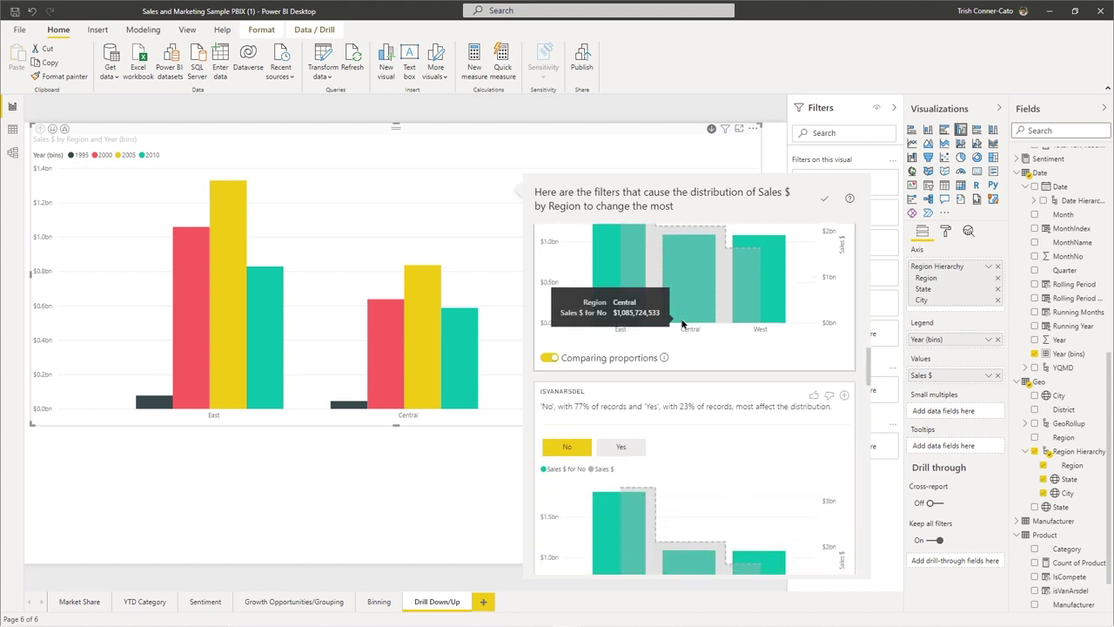
{"action": "scroll", "coordinate": [680, 323], "scroll_direction": "down", "scroll_amount": 4}
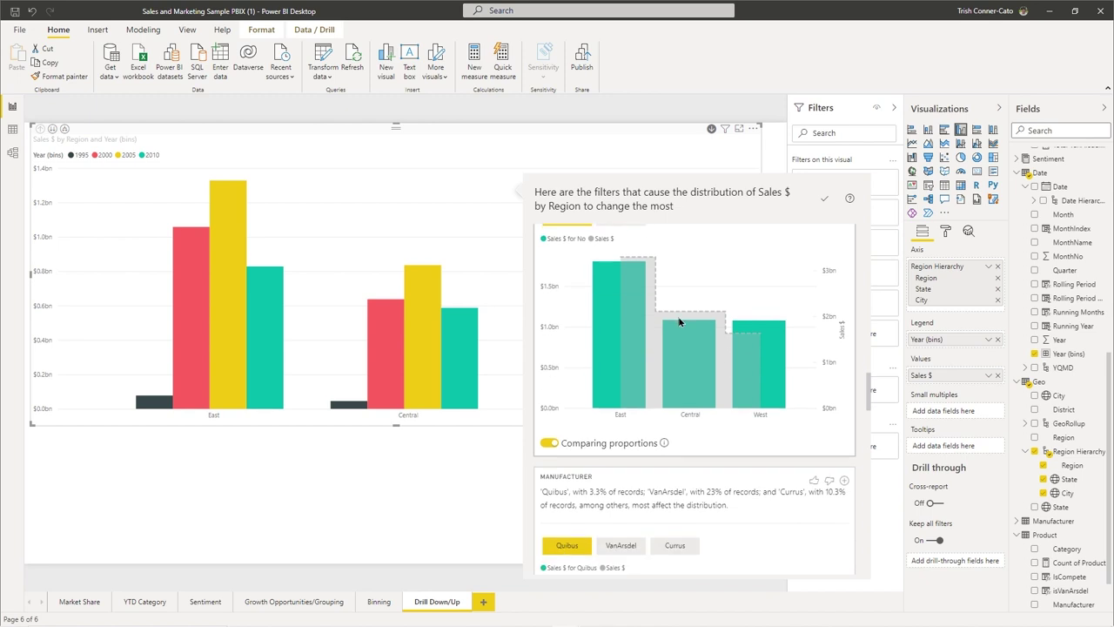
{"action": "scroll", "coordinate": [683, 318], "scroll_direction": "down", "scroll_amount": 1}
{"action": "mouse_move", "coordinate": [682, 315]}
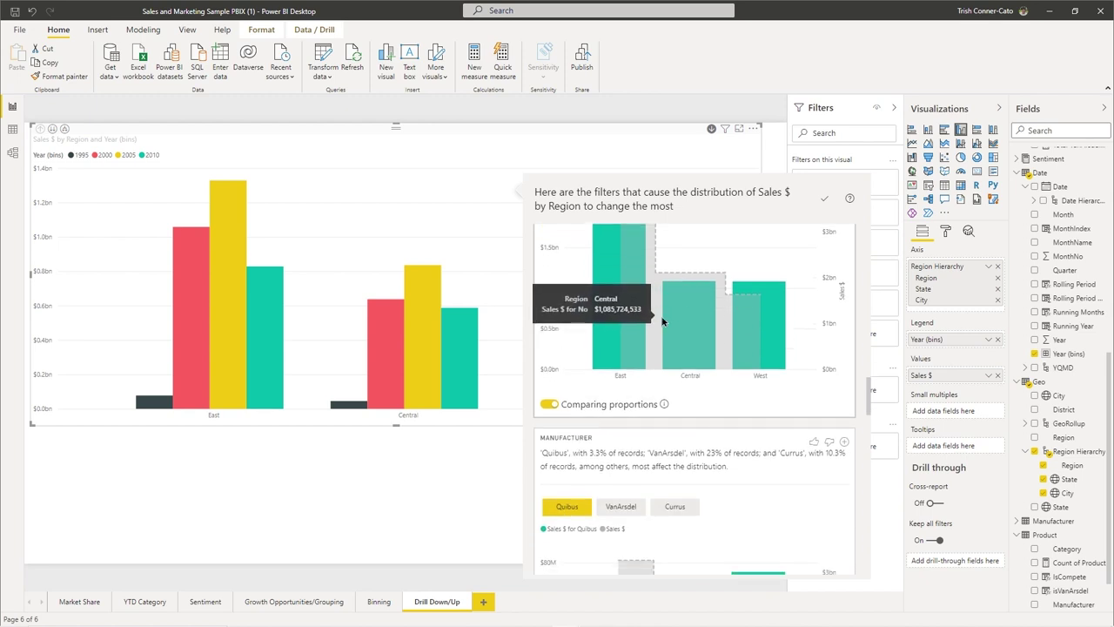
{"action": "scroll", "coordinate": [634, 389], "scroll_direction": "down", "scroll_amount": 3}
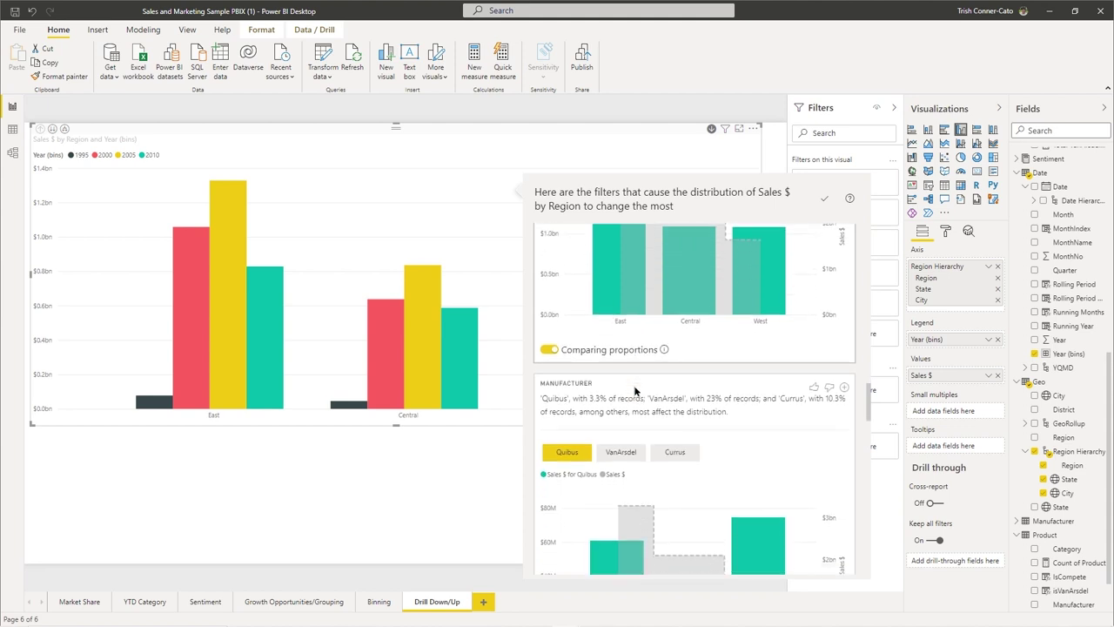
{"action": "scroll", "coordinate": [634, 397], "scroll_direction": "down", "scroll_amount": 1}
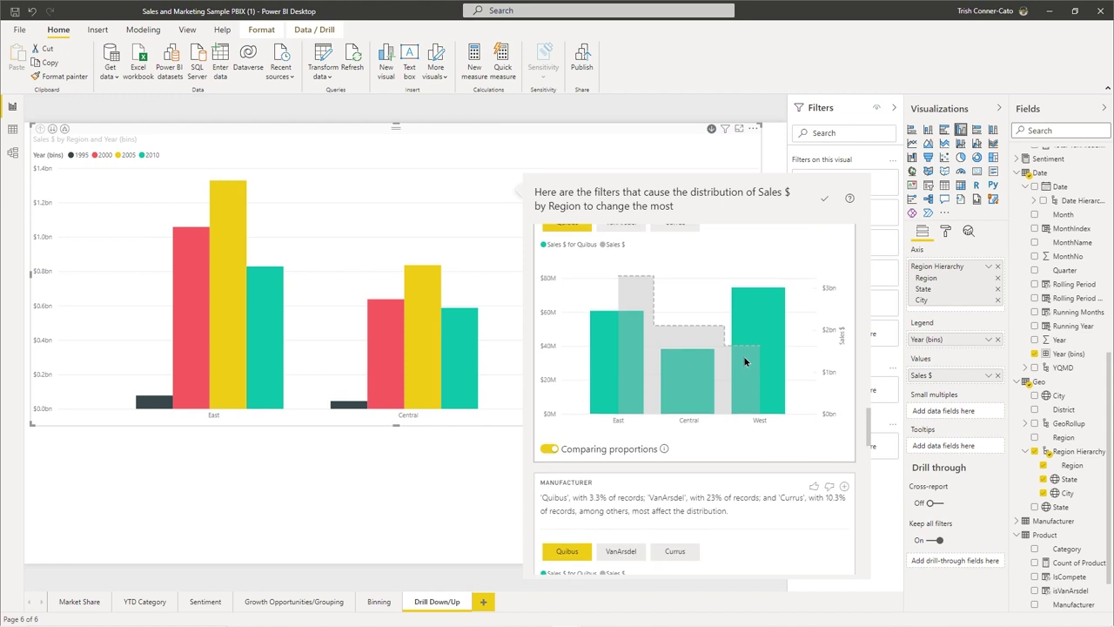
{"action": "scroll", "coordinate": [744, 361], "scroll_direction": "down", "scroll_amount": 3}
{"action": "scroll", "coordinate": [737, 357], "scroll_direction": "up", "scroll_amount": 2}
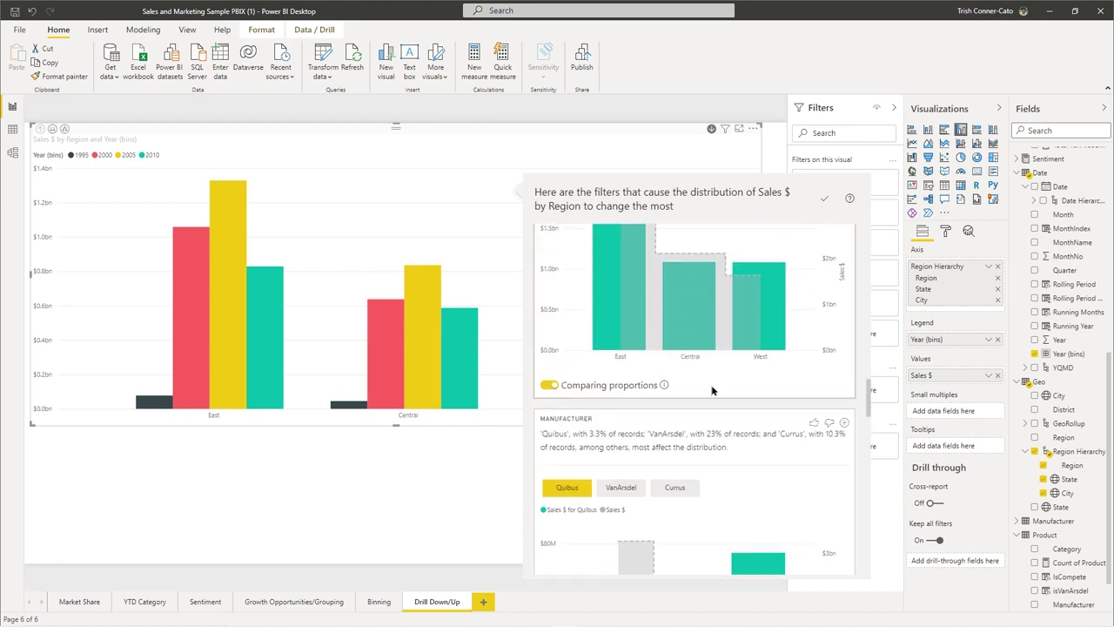
- Add the State distribution chart for CA to the report page, and close the distribution analysis
{"action": "left_click_drag", "start_coordinate": [870, 395], "coordinate": [879, 205]}
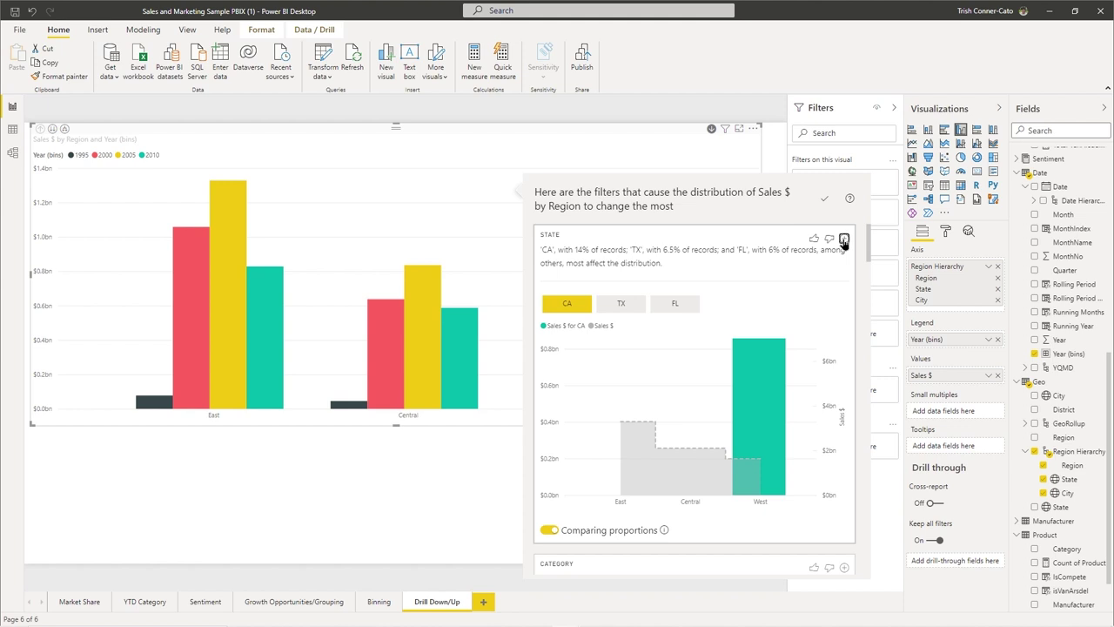
{"action": "left_click", "coordinate": [844, 240]}
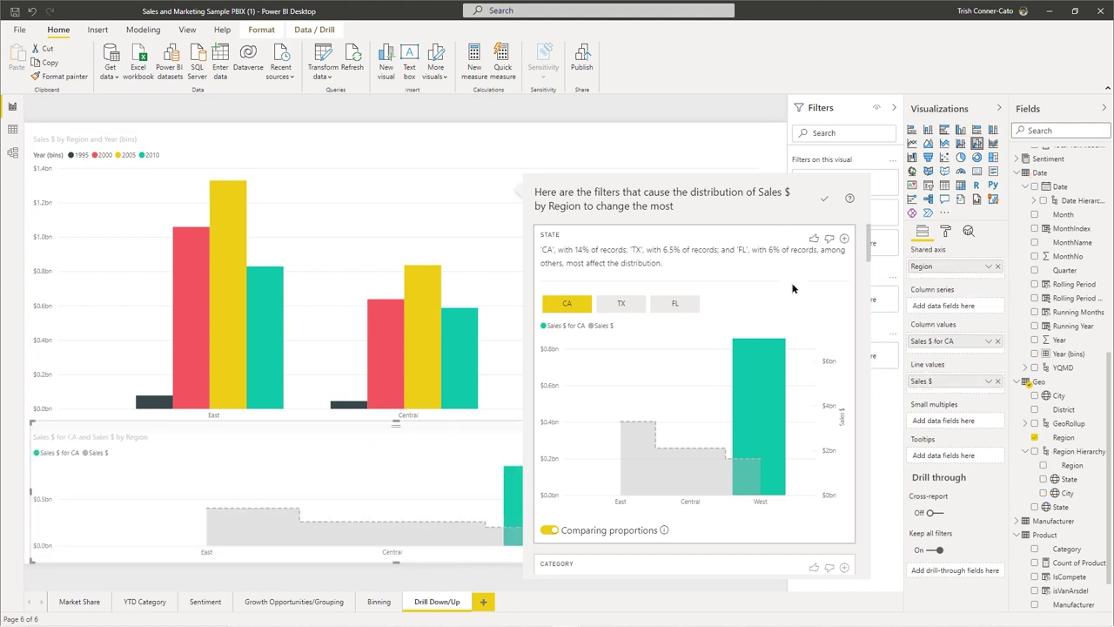
{"action": "left_click", "coordinate": [297, 139]}
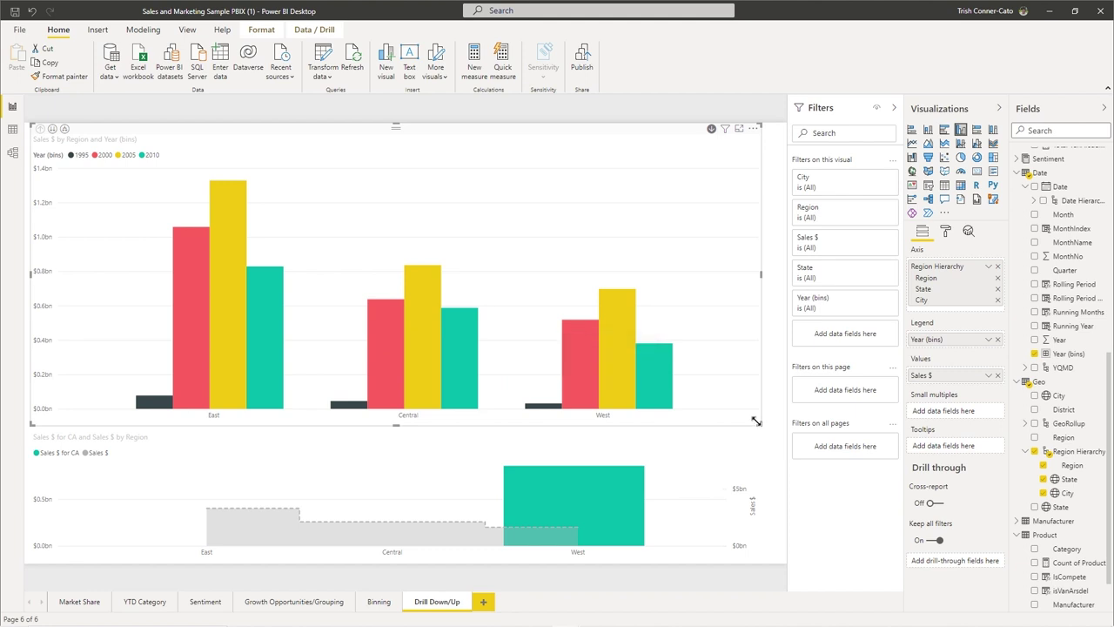
- Shrink the Sales $ by Region and Year (bins) chart, and resize the CA distribution chart upward into the freed space
{"action": "left_click_drag", "start_coordinate": [762, 424], "coordinate": [737, 321]}
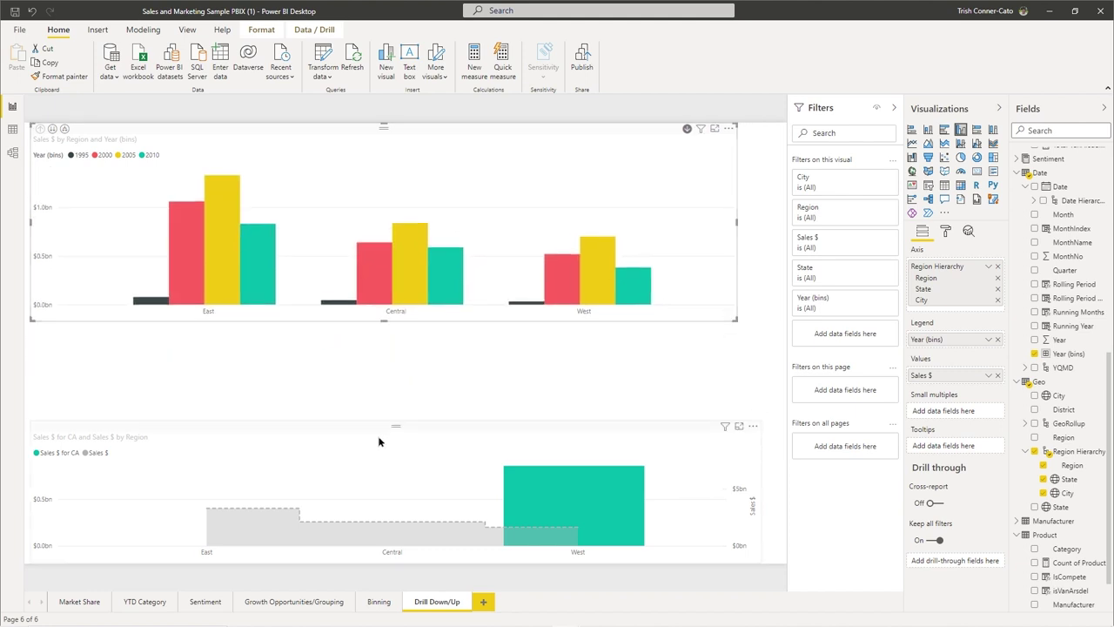
{"action": "left_click", "coordinate": [378, 442]}
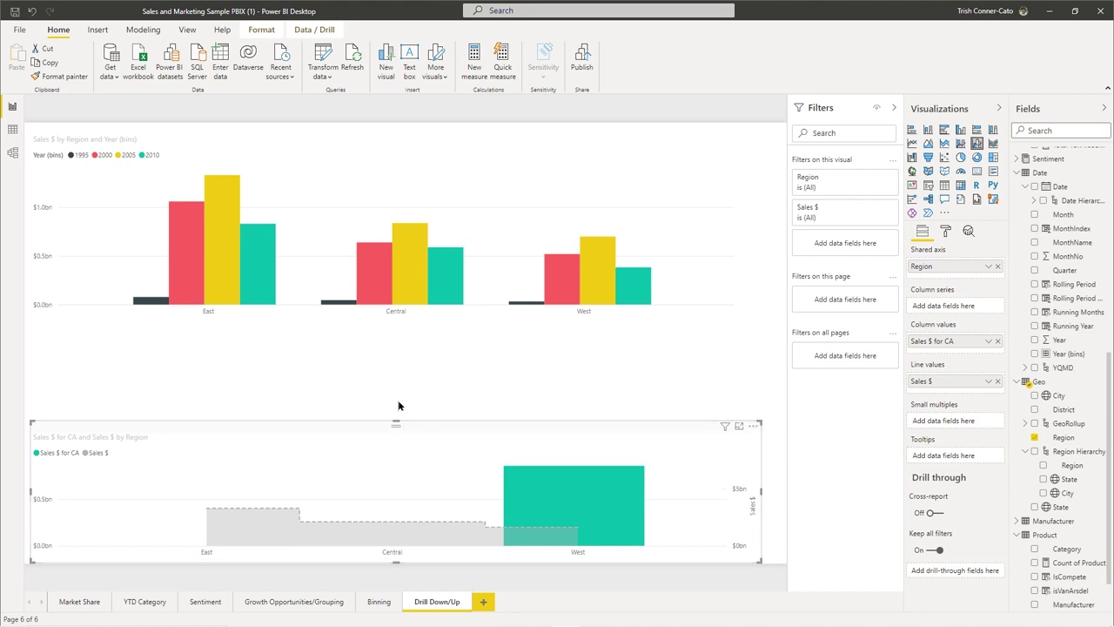
{"action": "left_click", "coordinate": [753, 427]}
{"action": "left_click_drag", "start_coordinate": [761, 420], "coordinate": [777, 357]}
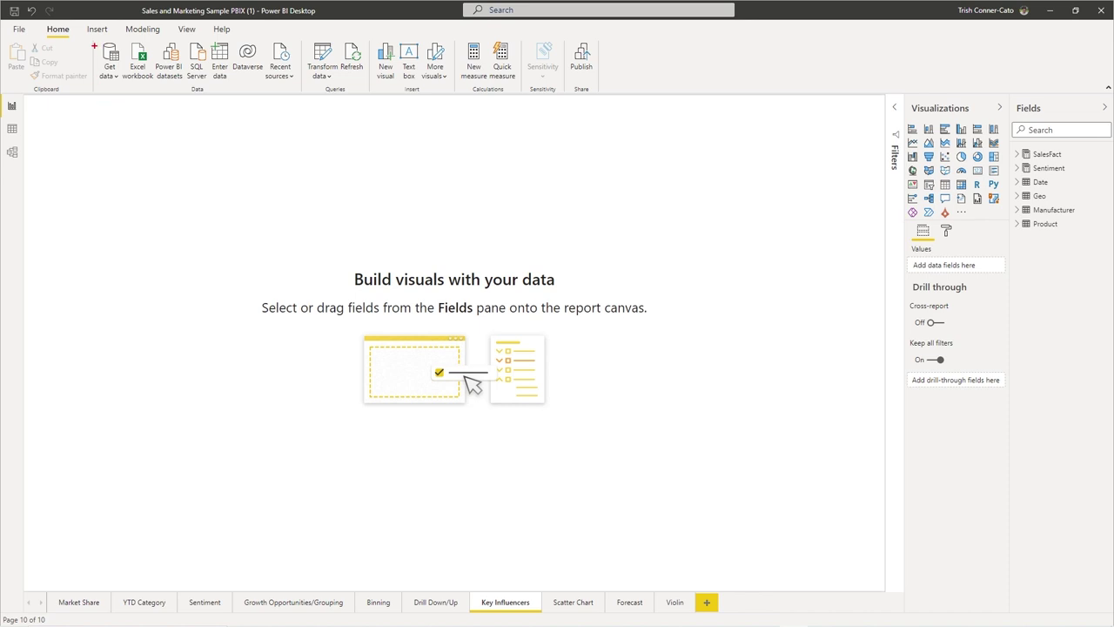
- Insert a key influencers visual on the Key Influencers page and enlarge it to fill the page
{"action": "left_click_drag", "start_coordinate": [94, 76], "coordinate": [94, 149]}
{"action": "key", "text": "Escape"}
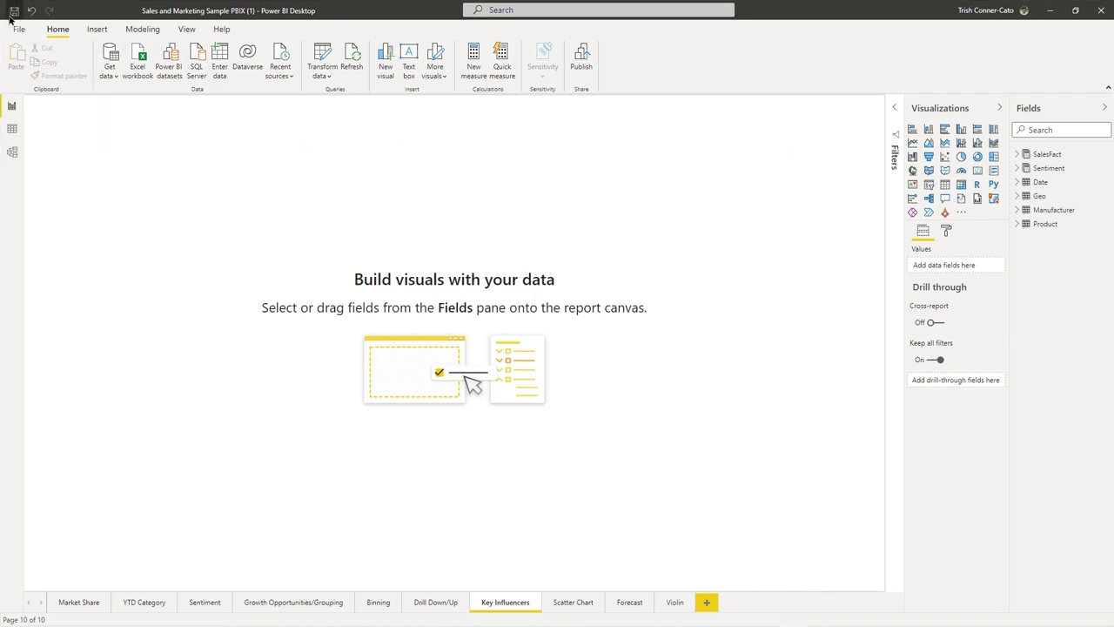
{"action": "left_click", "coordinate": [91, 32]}
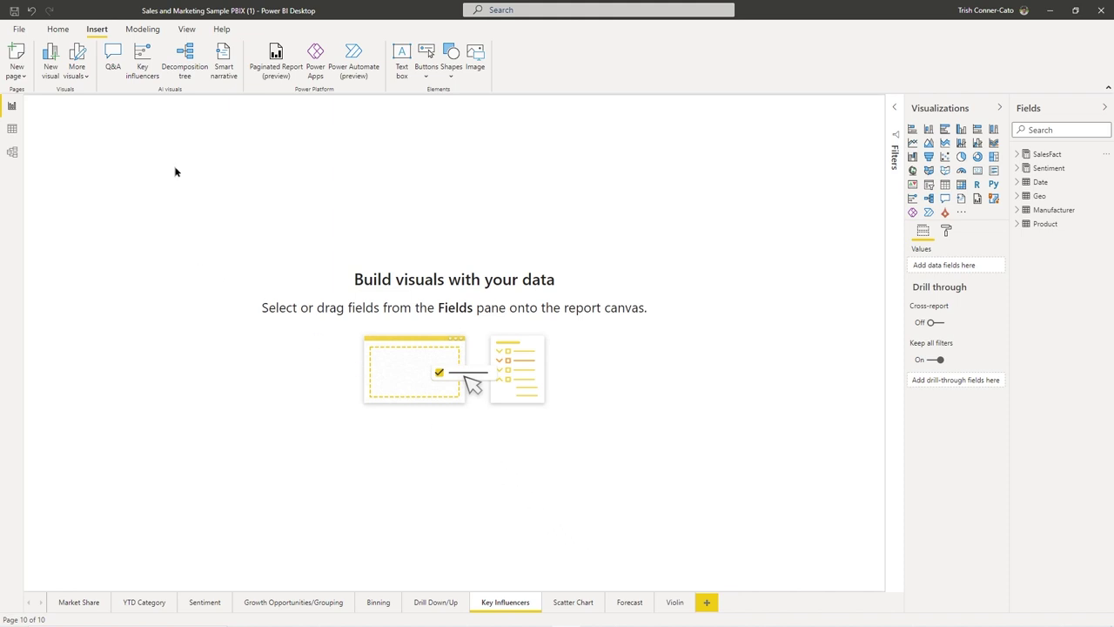
{"action": "left_click", "coordinate": [142, 70]}
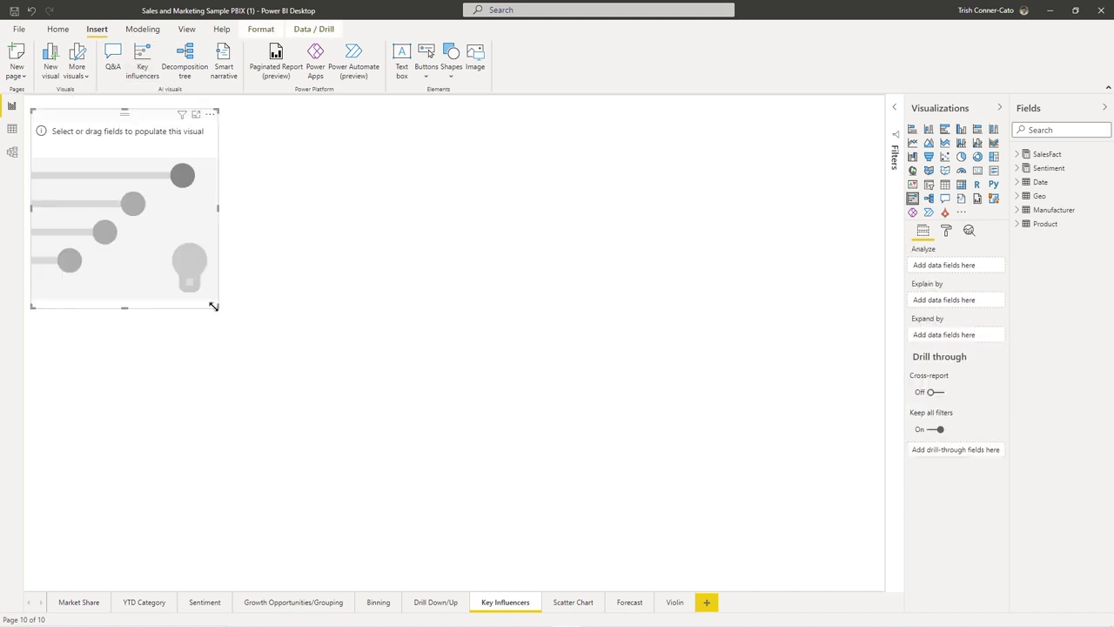
{"action": "left_click_drag", "start_coordinate": [214, 306], "coordinate": [880, 593]}
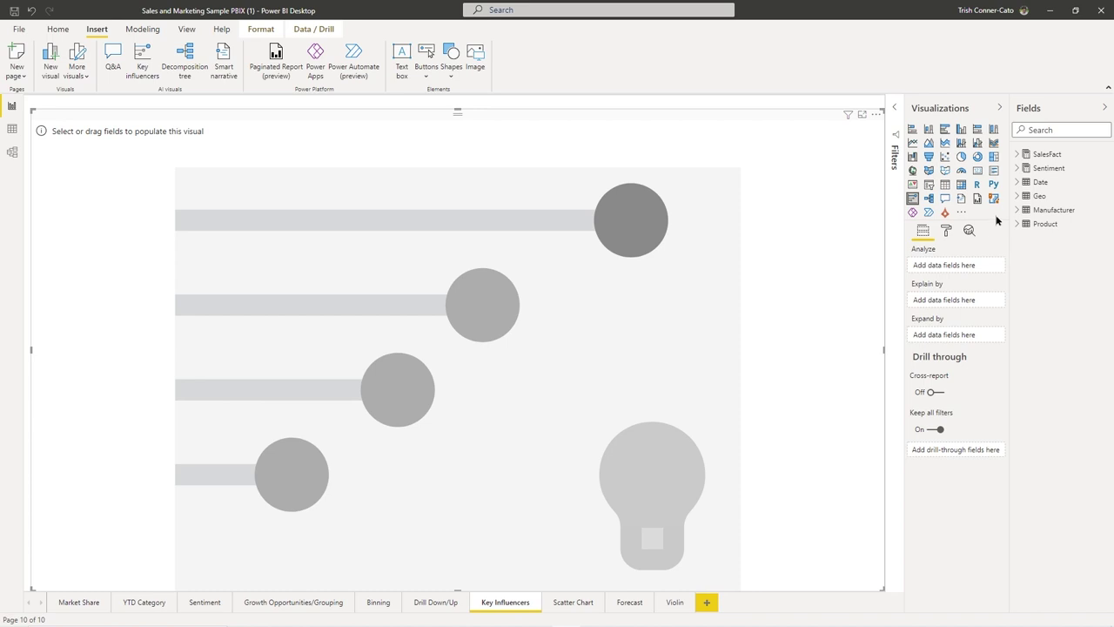
- Analyze SalesFact's Sum of Revenue in the key influencers visual, and review the Increase and Decrease options
{"action": "left_click", "coordinate": [1017, 154]}
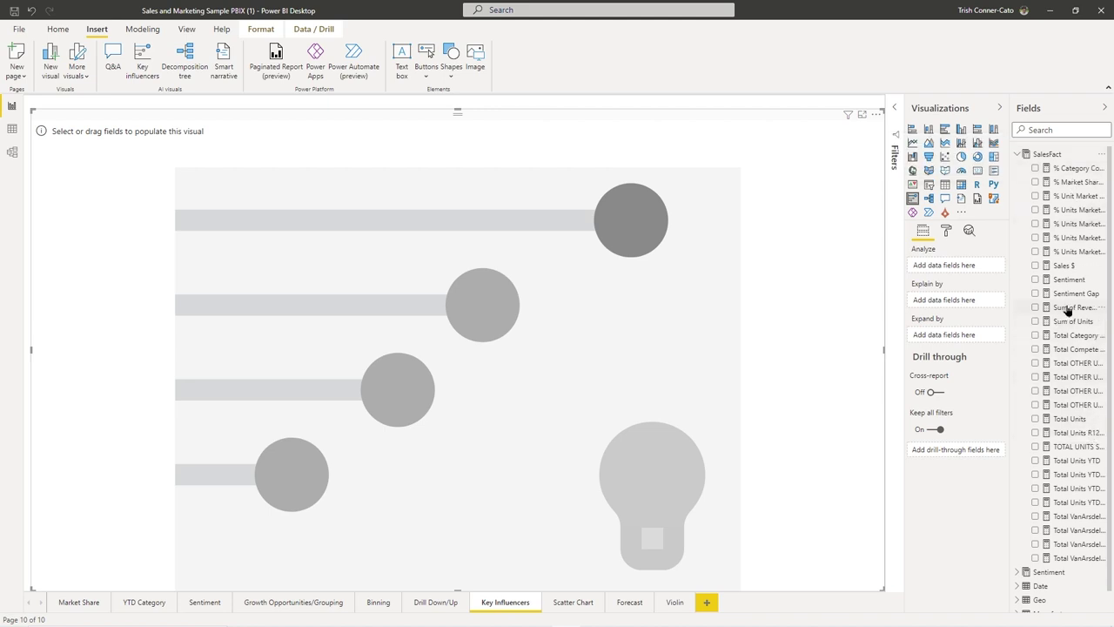
{"action": "left_click_drag", "start_coordinate": [1068, 312], "coordinate": [941, 268]}
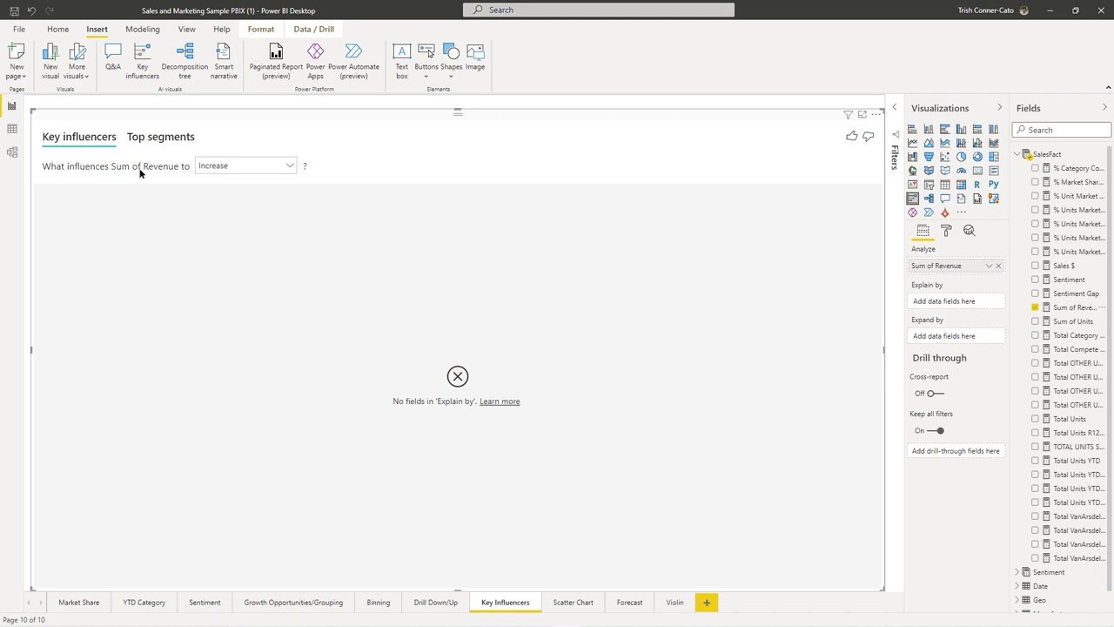
{"action": "left_click", "coordinate": [291, 169]}
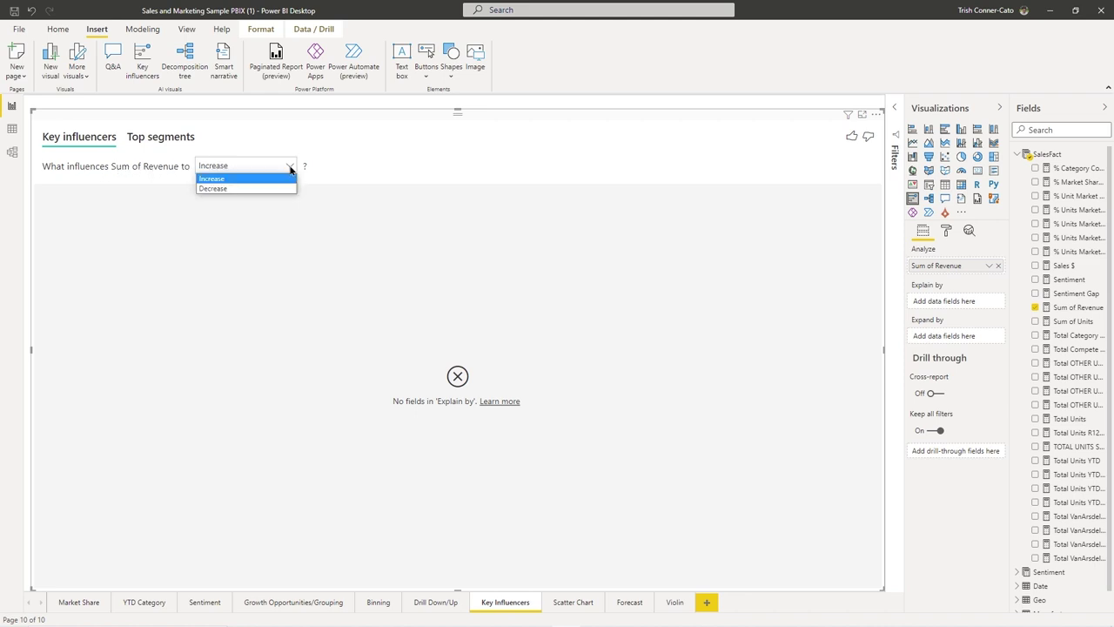
{"action": "left_click", "coordinate": [291, 169]}
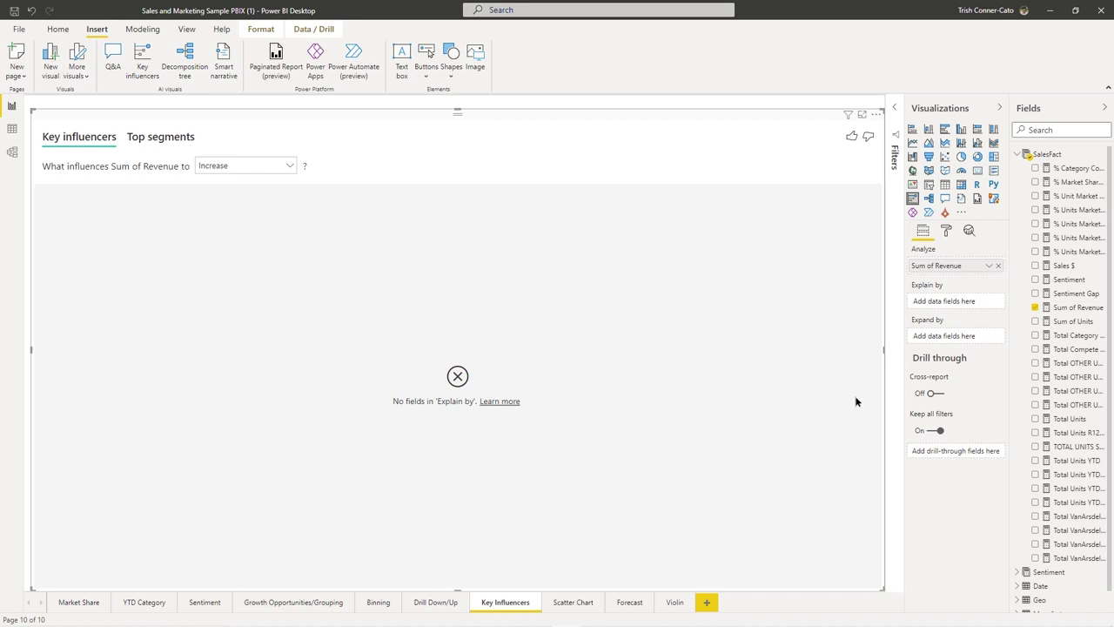
- Explain Sum of Revenue by the Manufacturer, Product and Category fields from the Product table
{"action": "left_click", "coordinate": [1018, 155]}
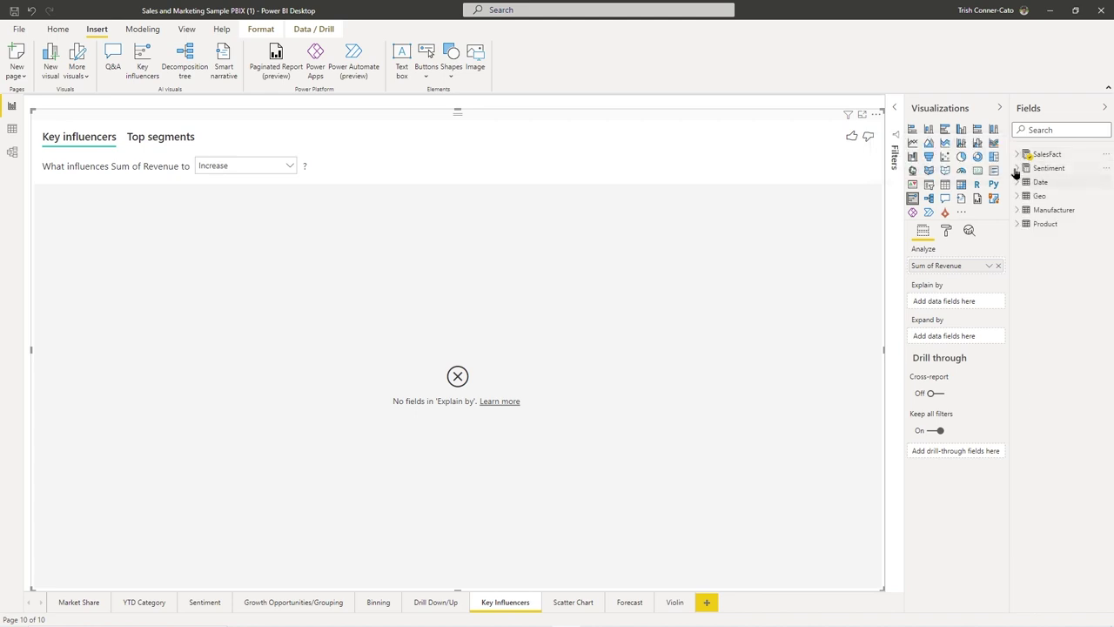
{"action": "left_click", "coordinate": [1019, 225]}
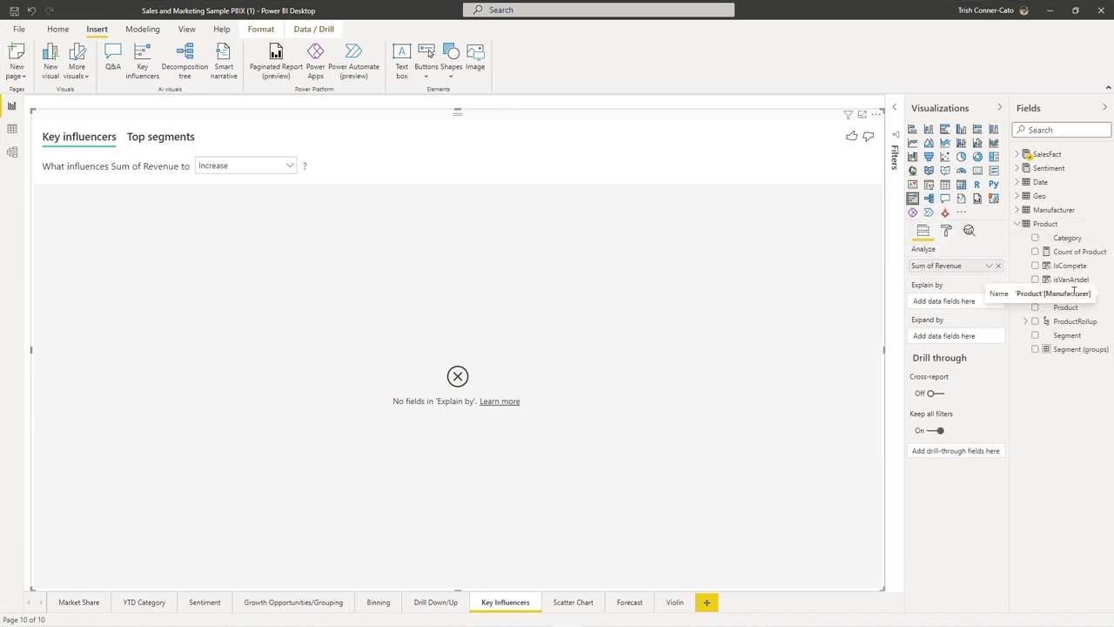
{"action": "left_click_drag", "start_coordinate": [1054, 293], "coordinate": [941, 304]}
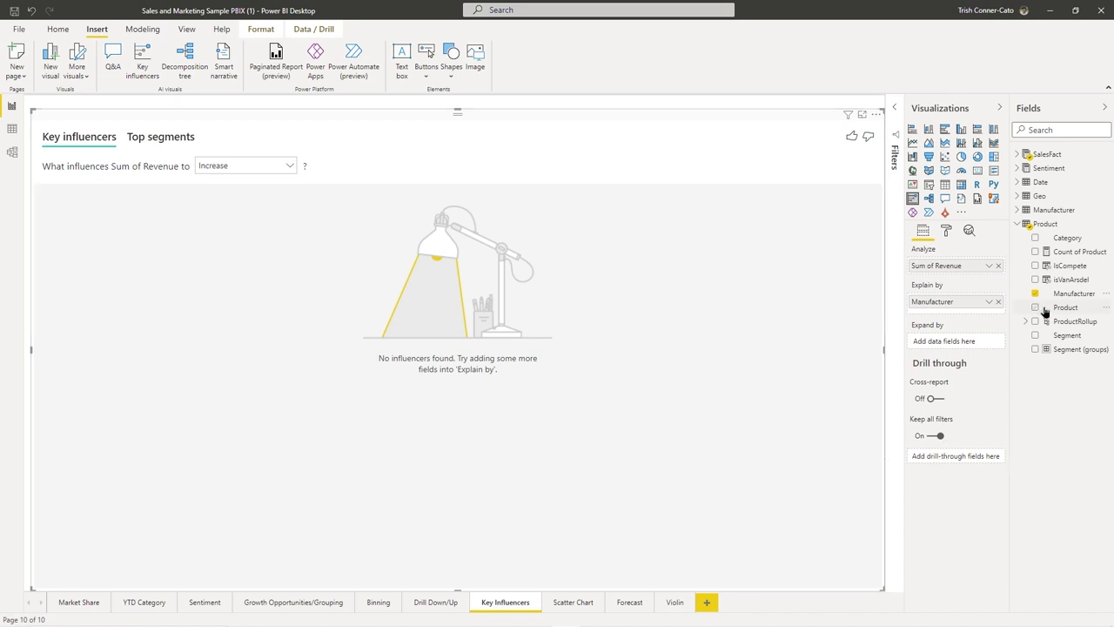
{"action": "left_click_drag", "start_coordinate": [1064, 309], "coordinate": [944, 315]}
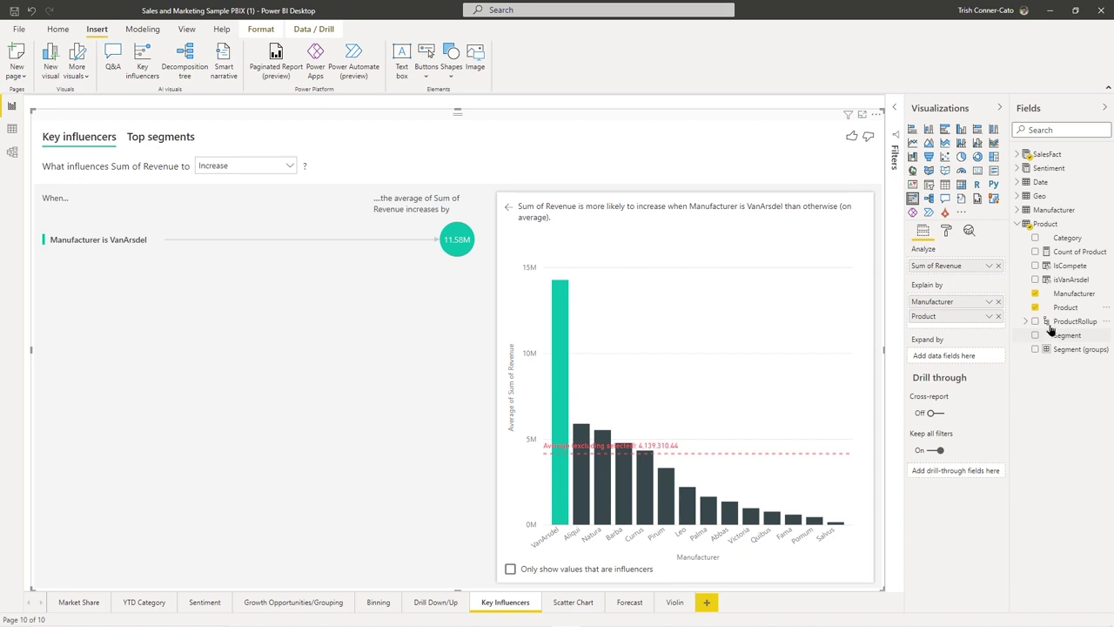
{"action": "left_click_drag", "start_coordinate": [1066, 242], "coordinate": [938, 324]}
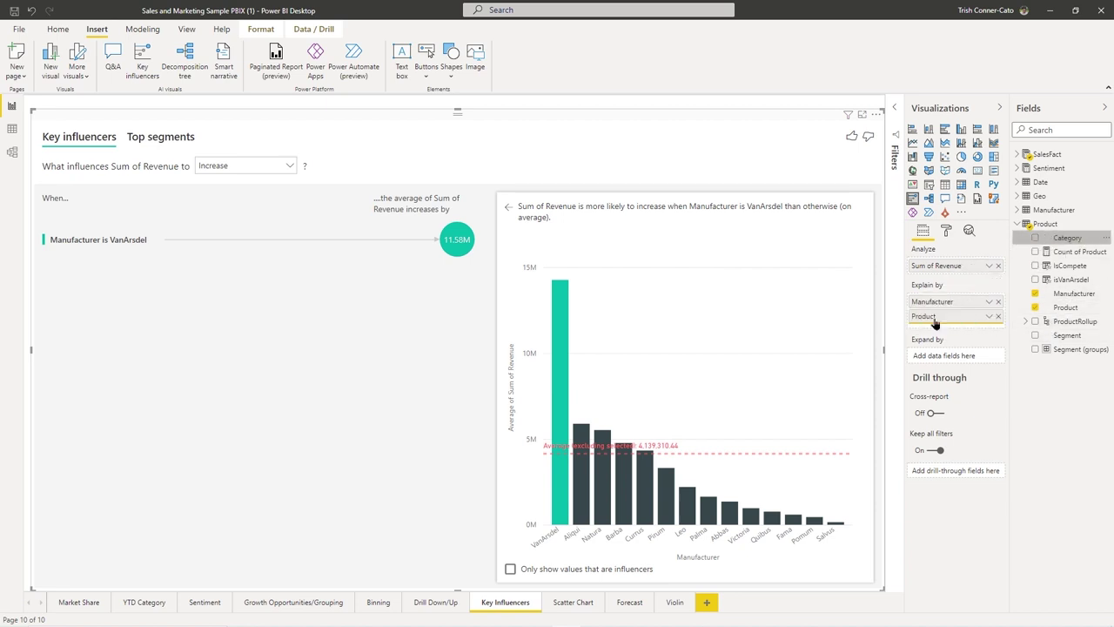
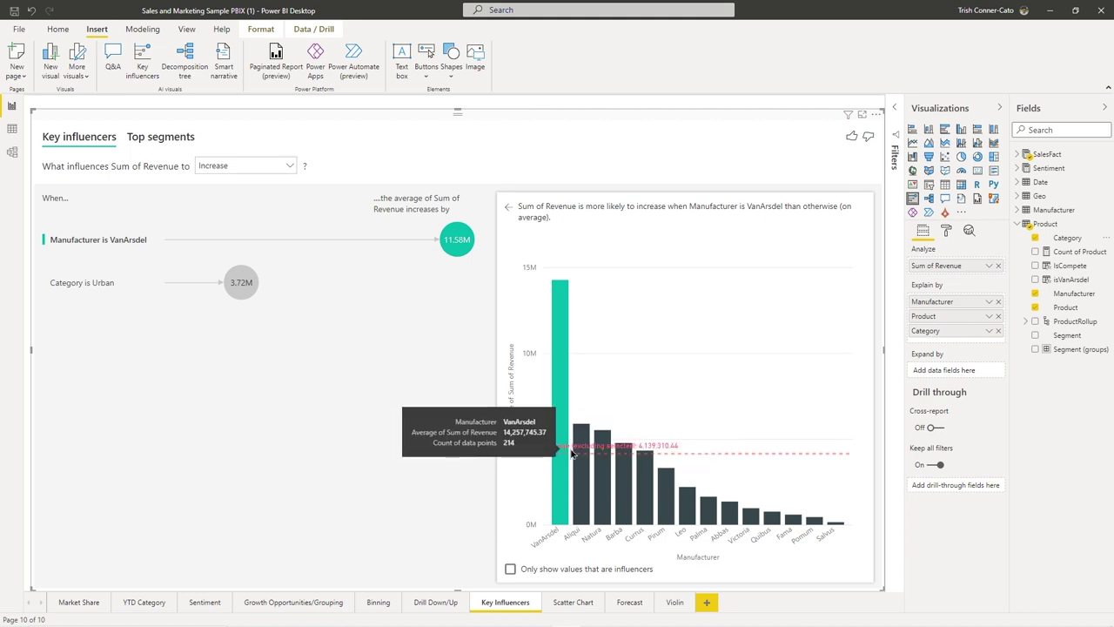
- Limit the VanArsdel influencer's chart to values that are influencers, and set the analysis to what makes Sum of Revenue decrease
{"action": "mouse_move", "coordinate": [577, 454]}
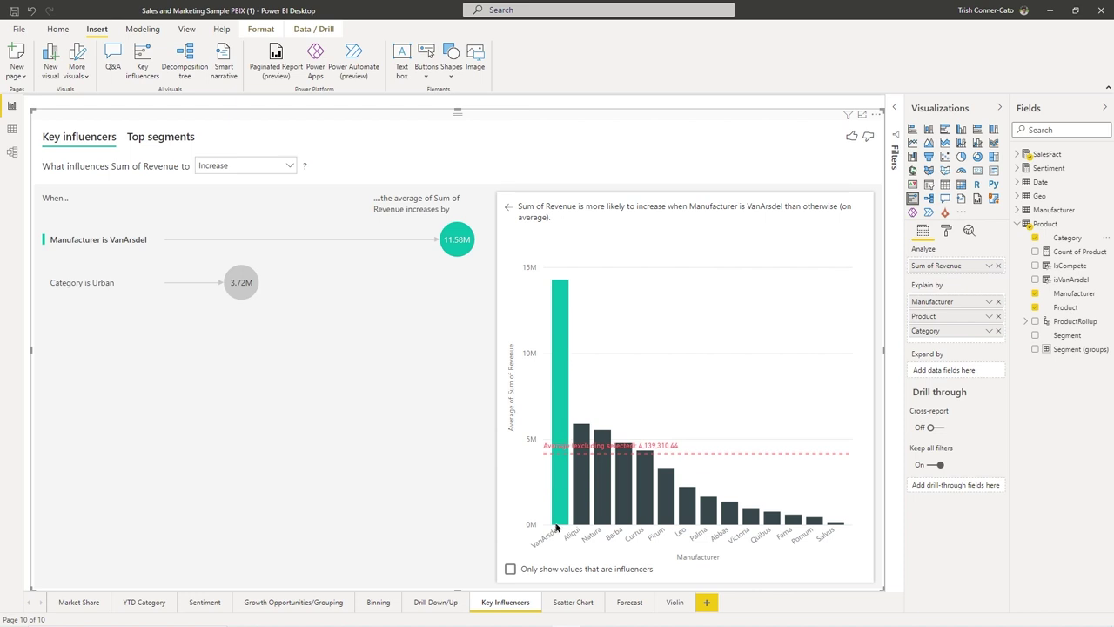
{"action": "left_click", "coordinate": [510, 570]}
{"action": "mouse_move", "coordinate": [457, 246]}
{"action": "left_click", "coordinate": [459, 242]}
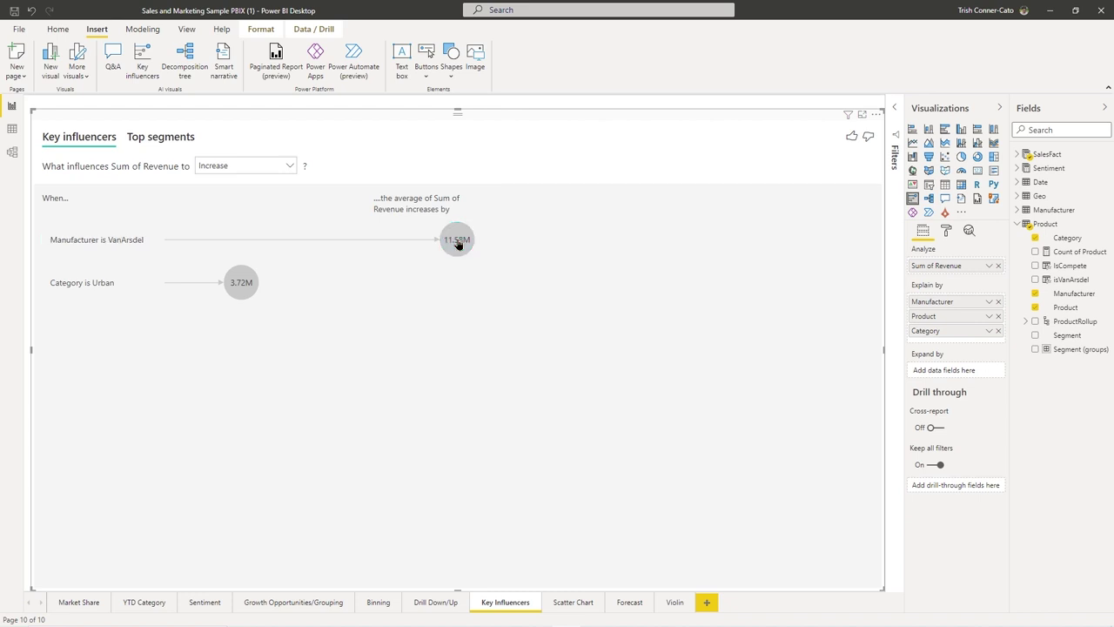
{"action": "left_click", "coordinate": [456, 247]}
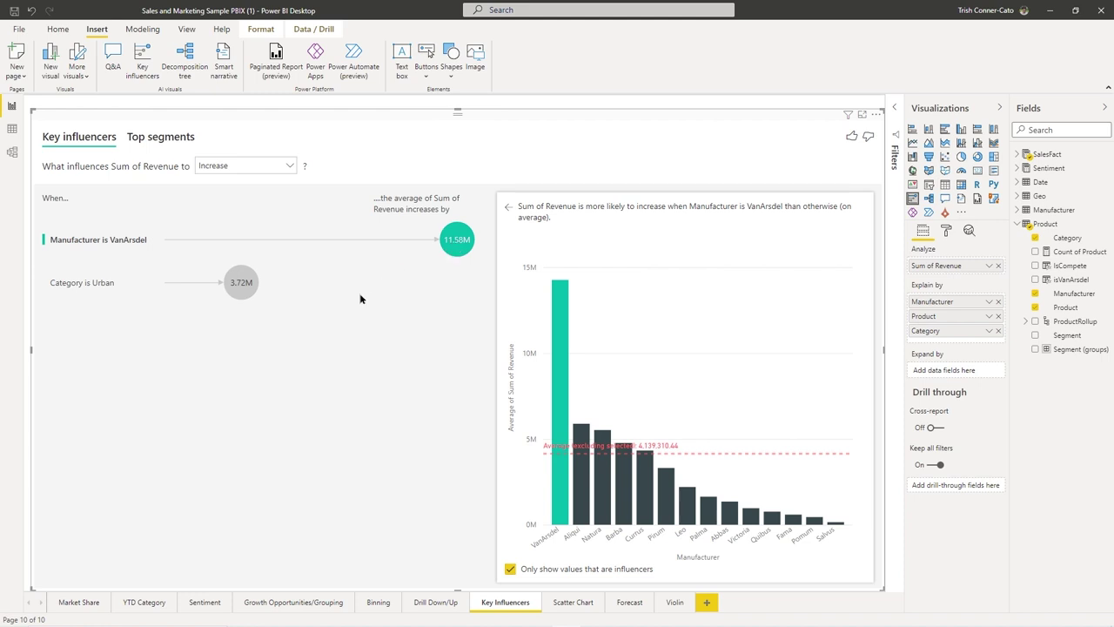
{"action": "left_click", "coordinate": [290, 167]}
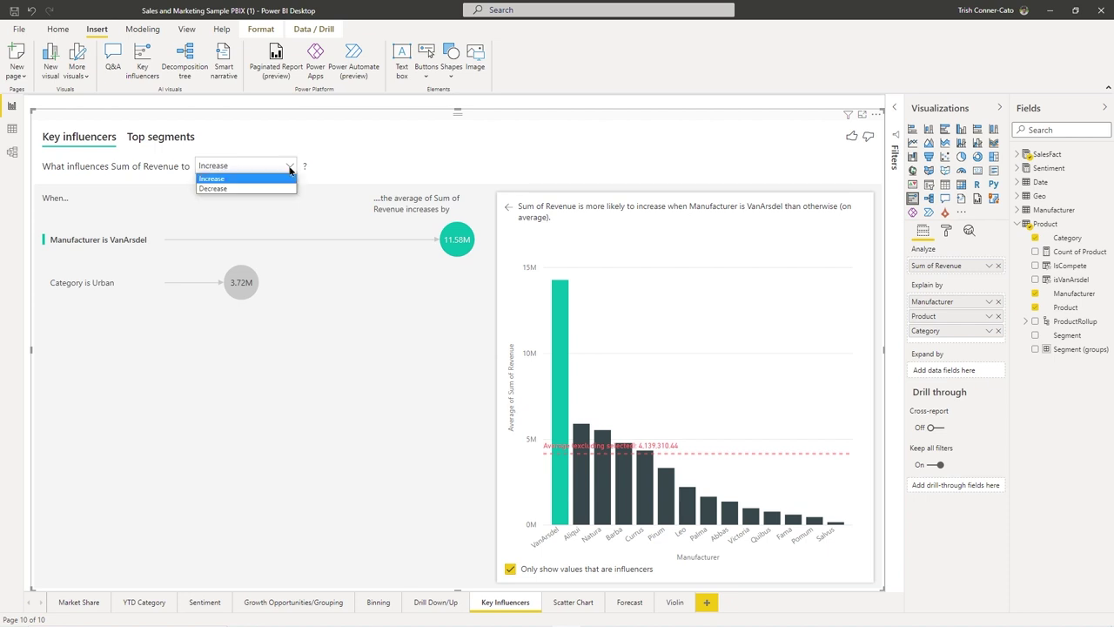
{"action": "left_click", "coordinate": [253, 190]}
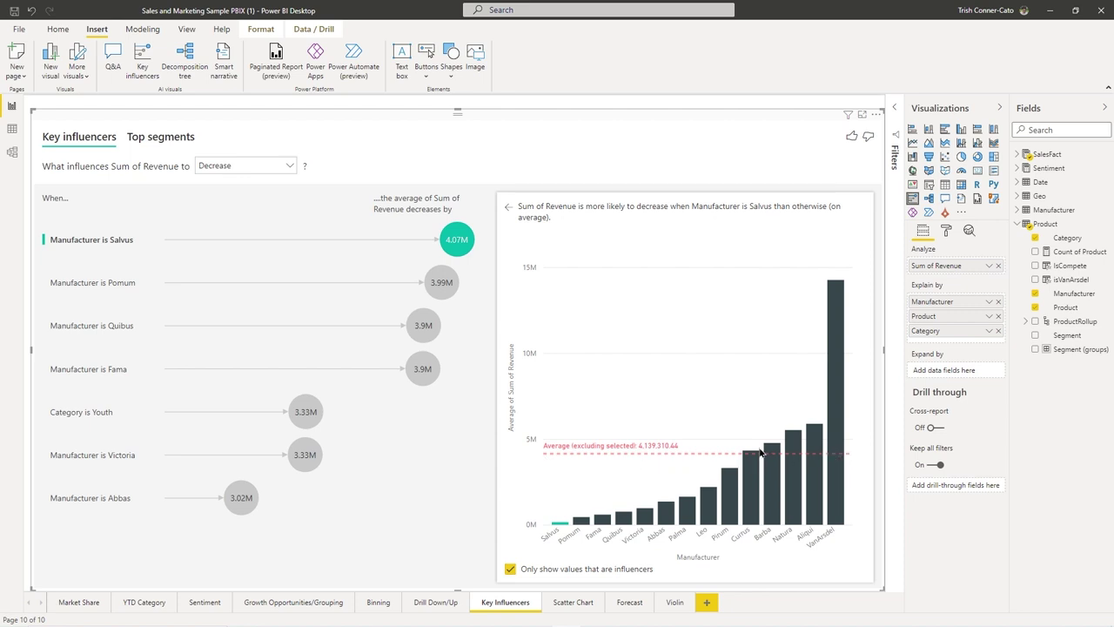
- Show the top segments where Sum of Revenue is more likely to be low, and examine Segment 1 and Segment 2
{"action": "left_click", "coordinate": [150, 143]}
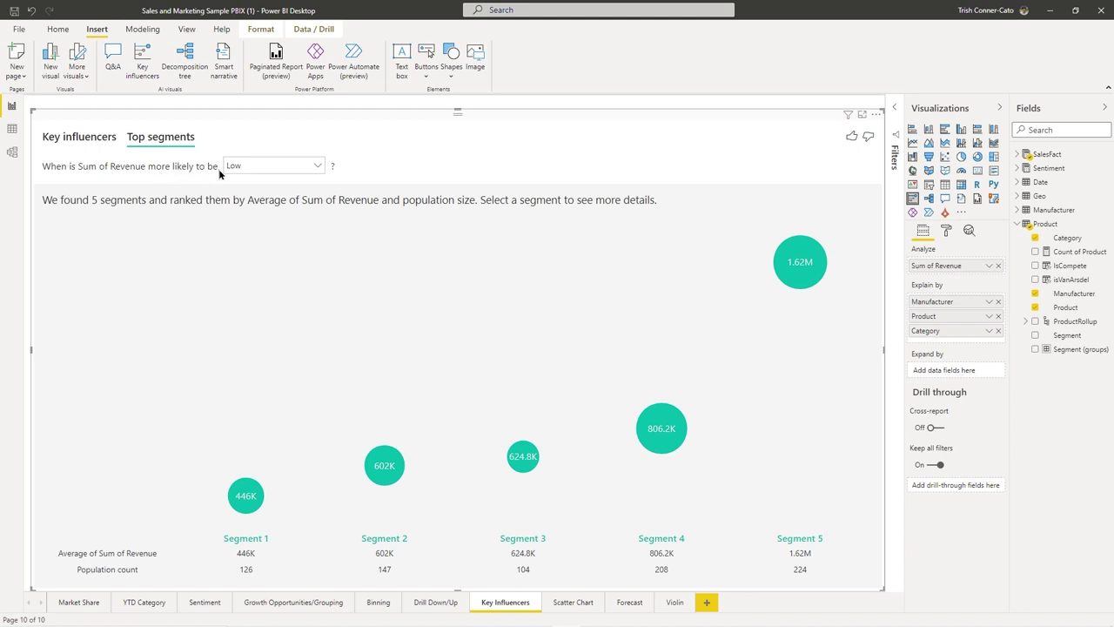
{"action": "left_click", "coordinate": [317, 171]}
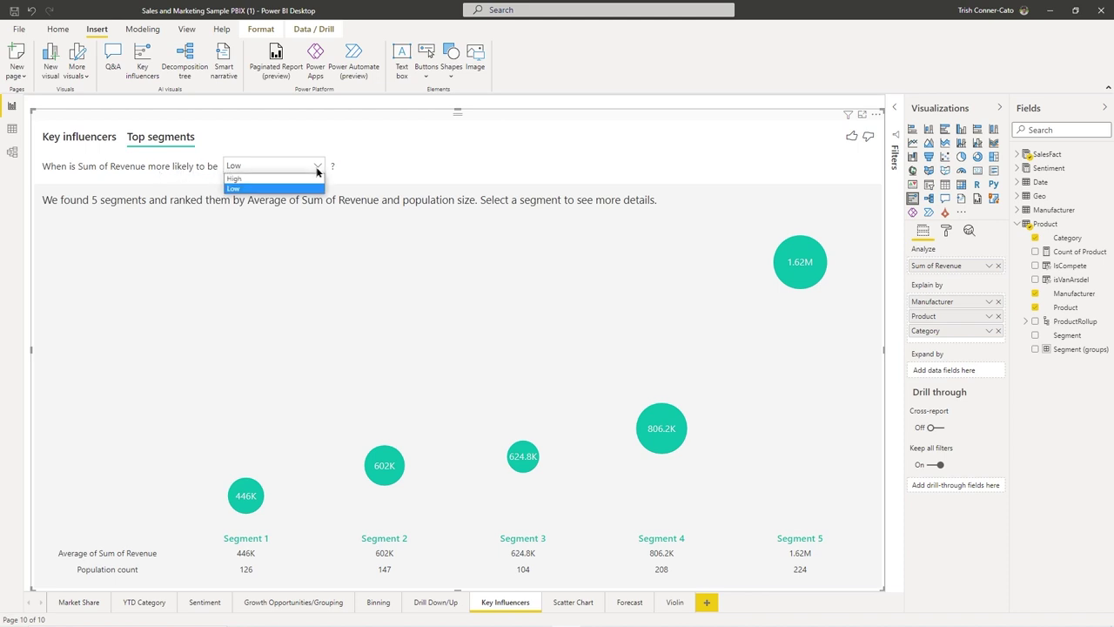
{"action": "left_click", "coordinate": [317, 171]}
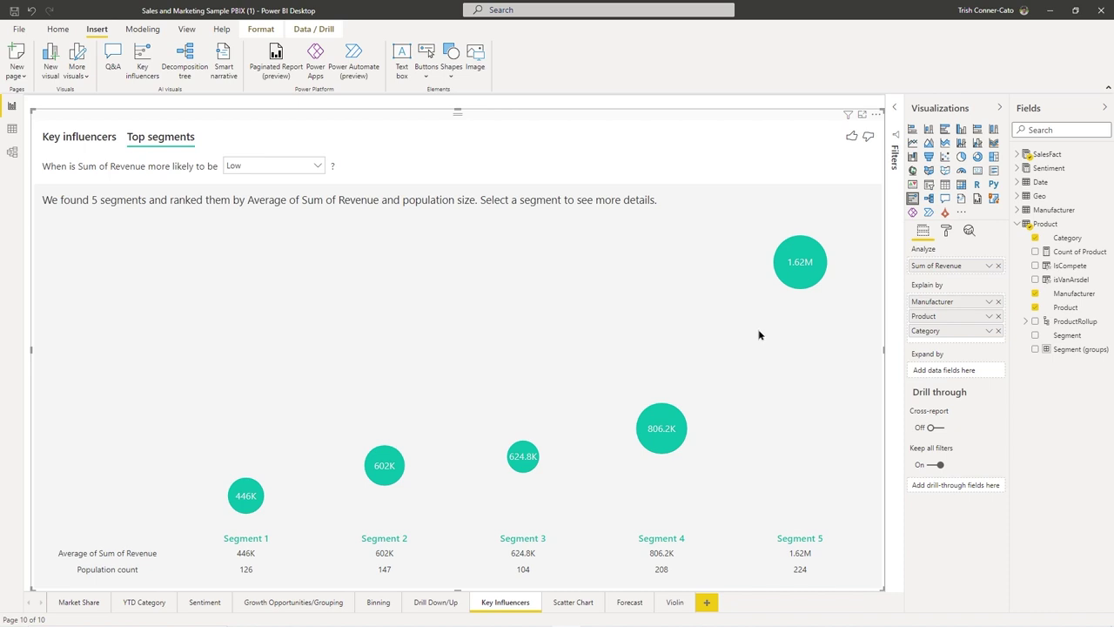
{"action": "left_click", "coordinate": [245, 497]}
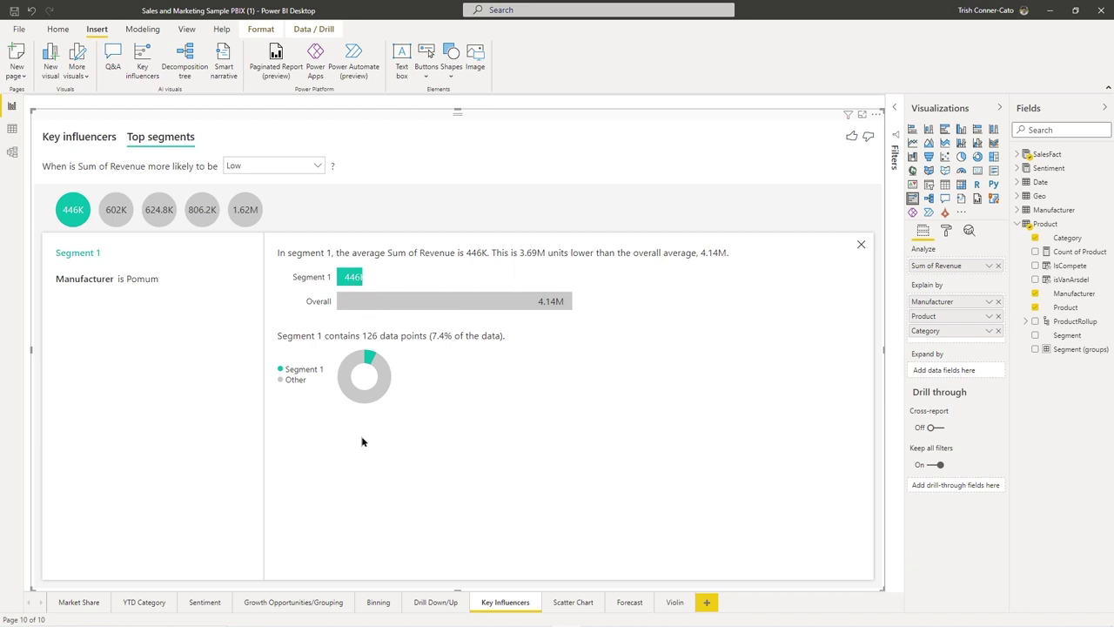
{"action": "left_click", "coordinate": [113, 213]}
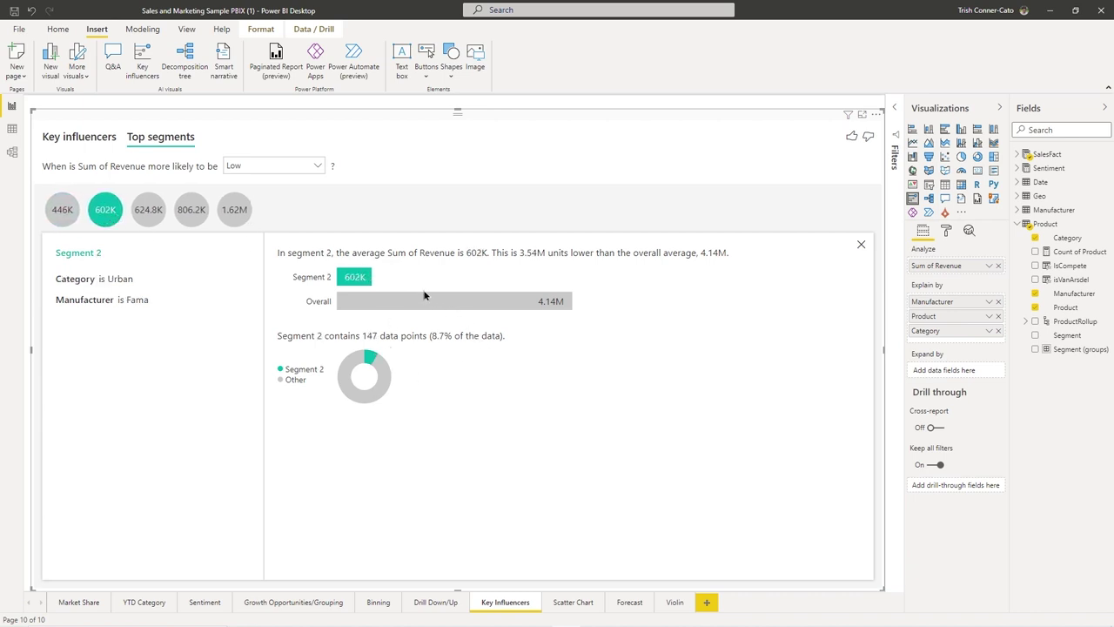
- Set the top segments analysis to High, and return to the key influencers view
{"action": "left_click", "coordinate": [318, 168]}
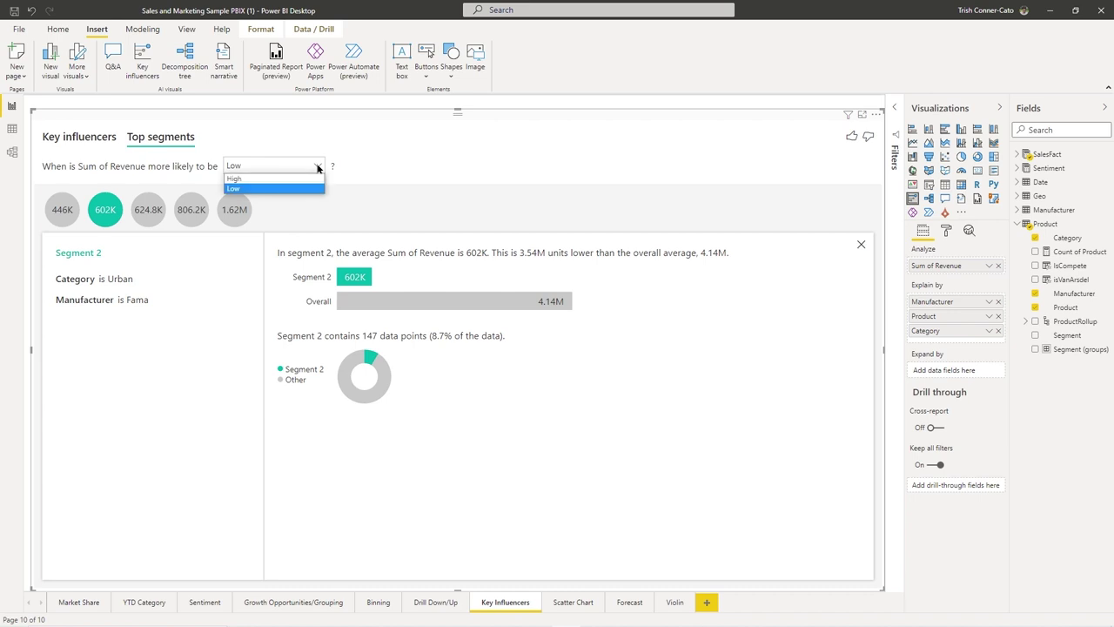
{"action": "left_click", "coordinate": [278, 179]}
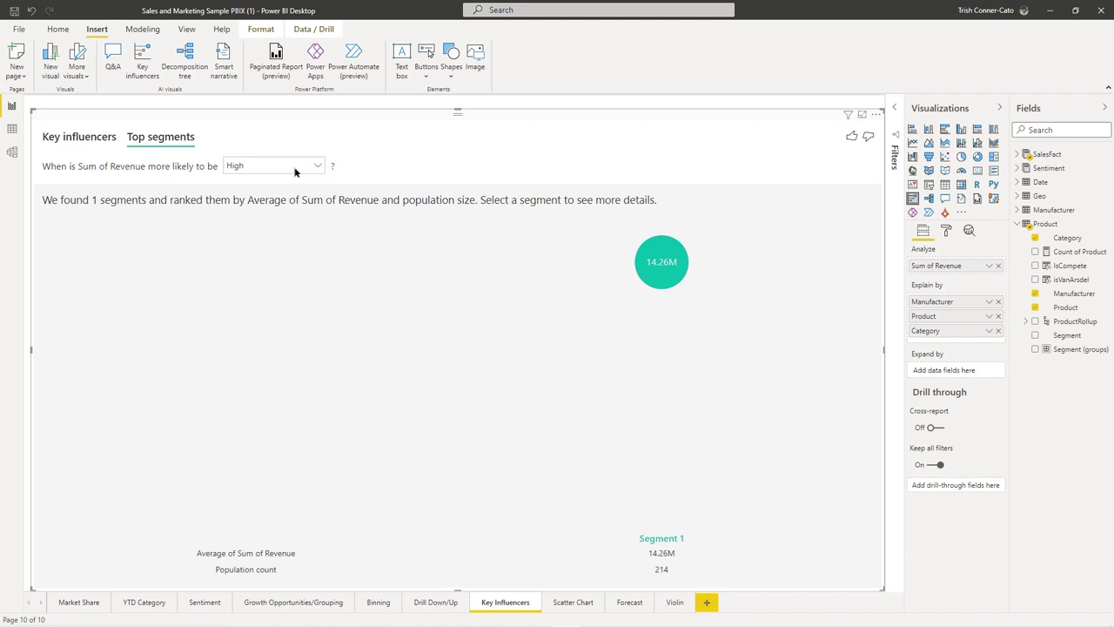
{"action": "left_click", "coordinate": [91, 140]}
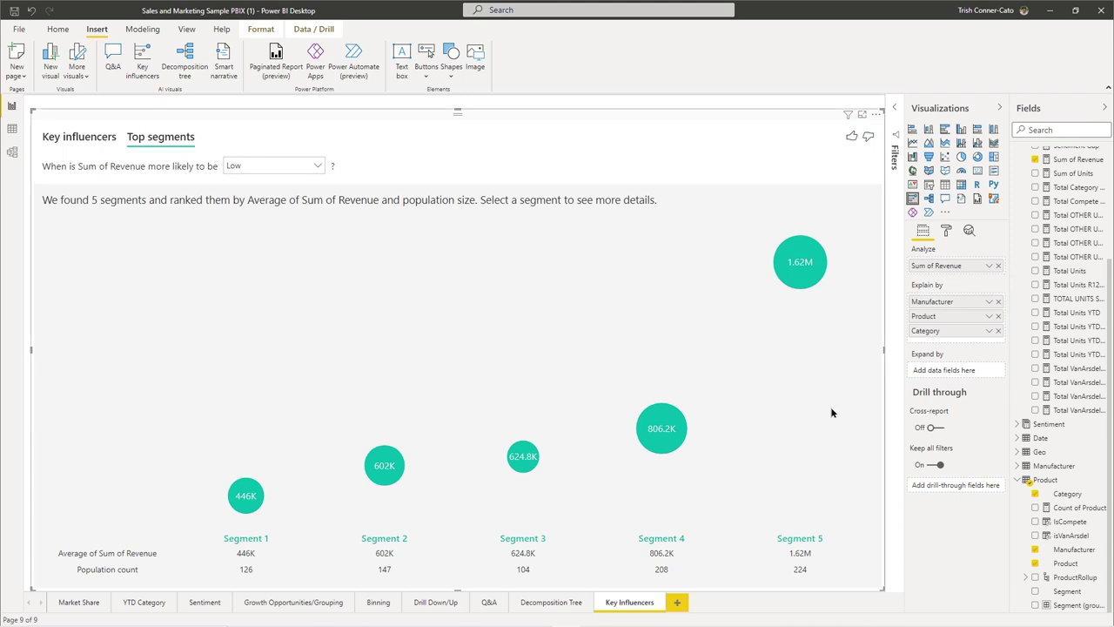
- Add a new report page and name it Scatter Chart
{"action": "left_click", "coordinate": [677, 604]}
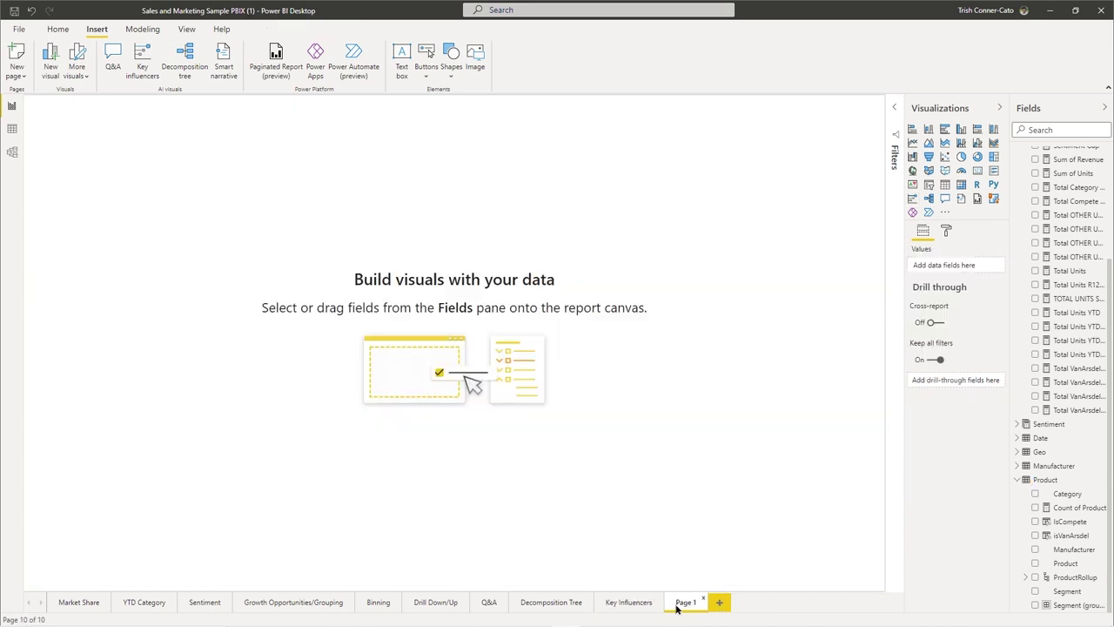
{"action": "double_click", "coordinate": [677, 606]}
{"action": "type", "text": "S"}
{"action": "key", "text": "Return"}
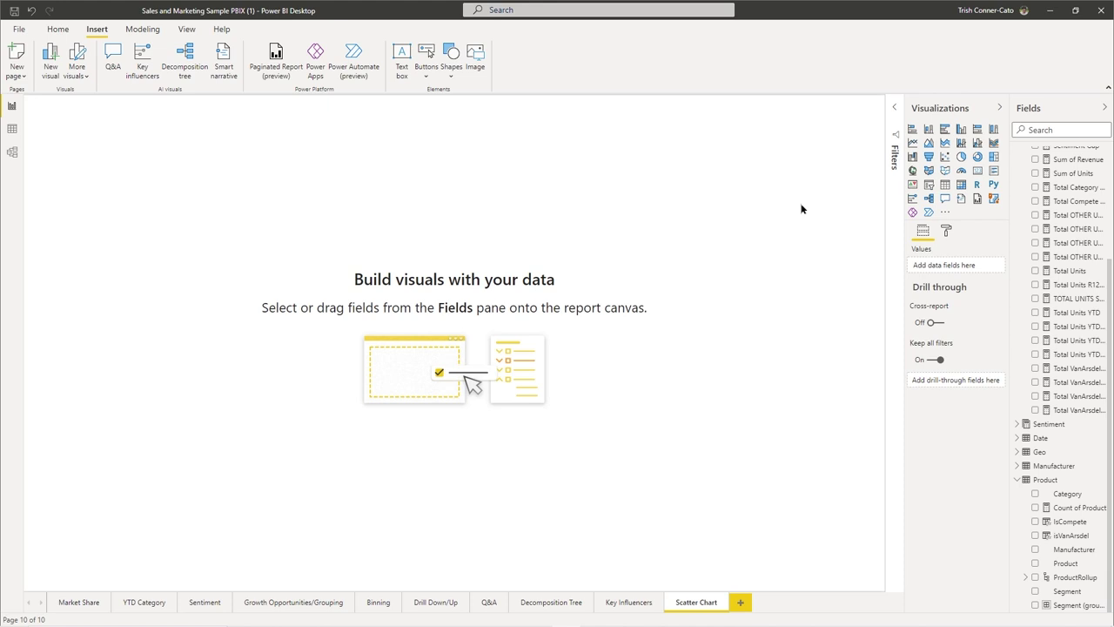
- Insert a scatter chart and enlarge it across the full width of the page, aligned to the page's upper edge
{"action": "left_click", "coordinate": [944, 157]}
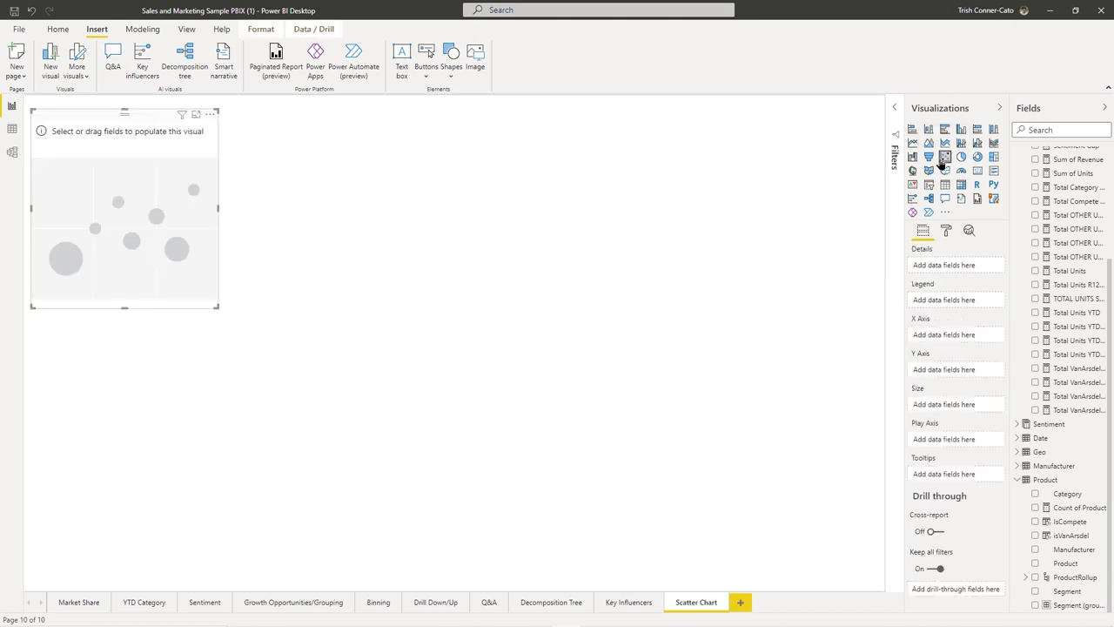
{"action": "left_click_drag", "start_coordinate": [217, 304], "coordinate": [885, 449]}
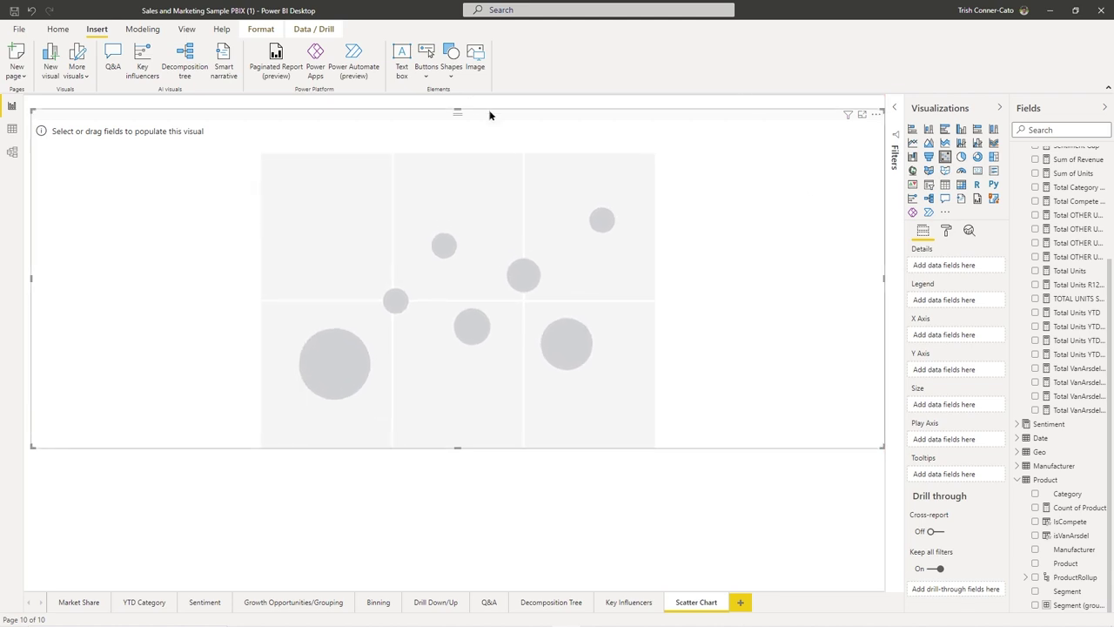
{"action": "left_click_drag", "start_coordinate": [490, 114], "coordinate": [490, 103]}
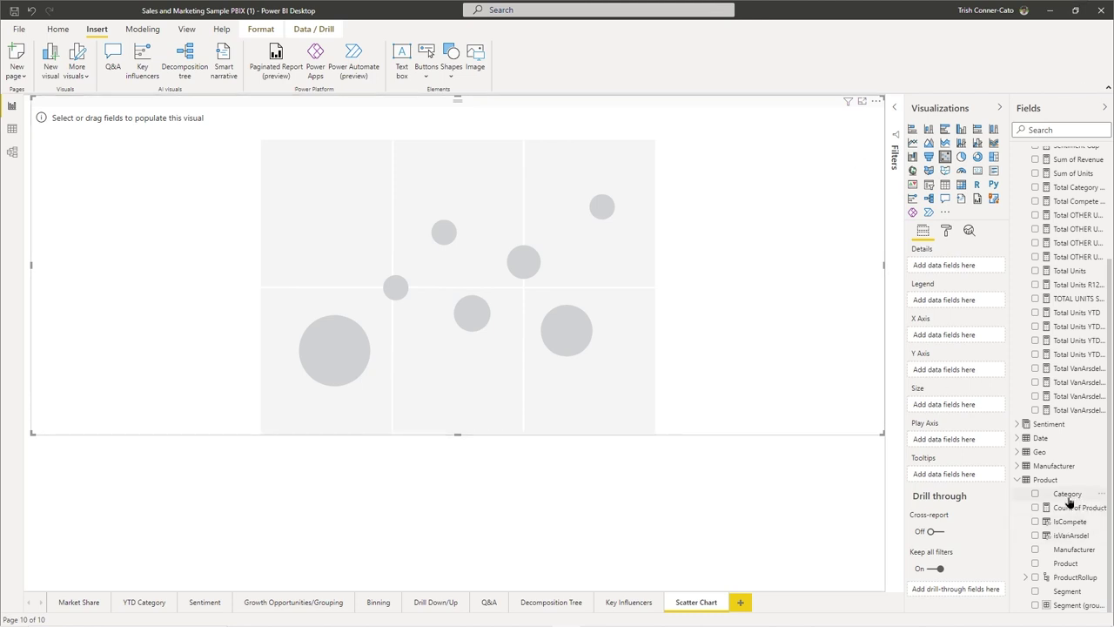
- Assign Category to the scatter chart's Details, Segment (groups) to Legend, Total Units YTD to X Axis and Total Units to Size
{"action": "left_click_drag", "start_coordinate": [1068, 498], "coordinate": [947, 273]}
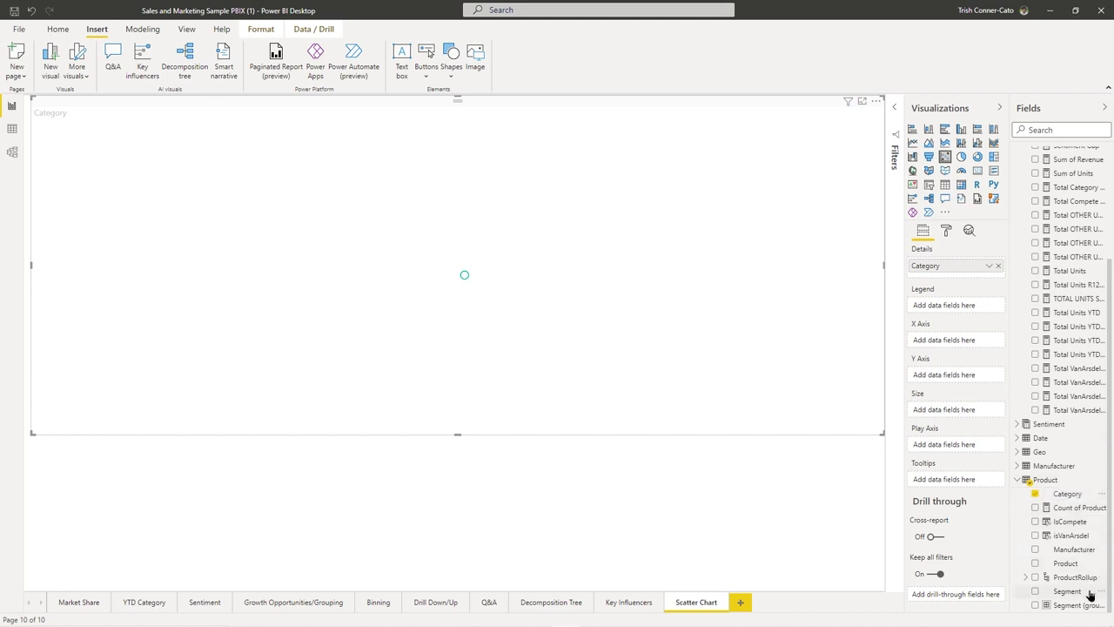
{"action": "left_click_drag", "start_coordinate": [1077, 606], "coordinate": [967, 306]}
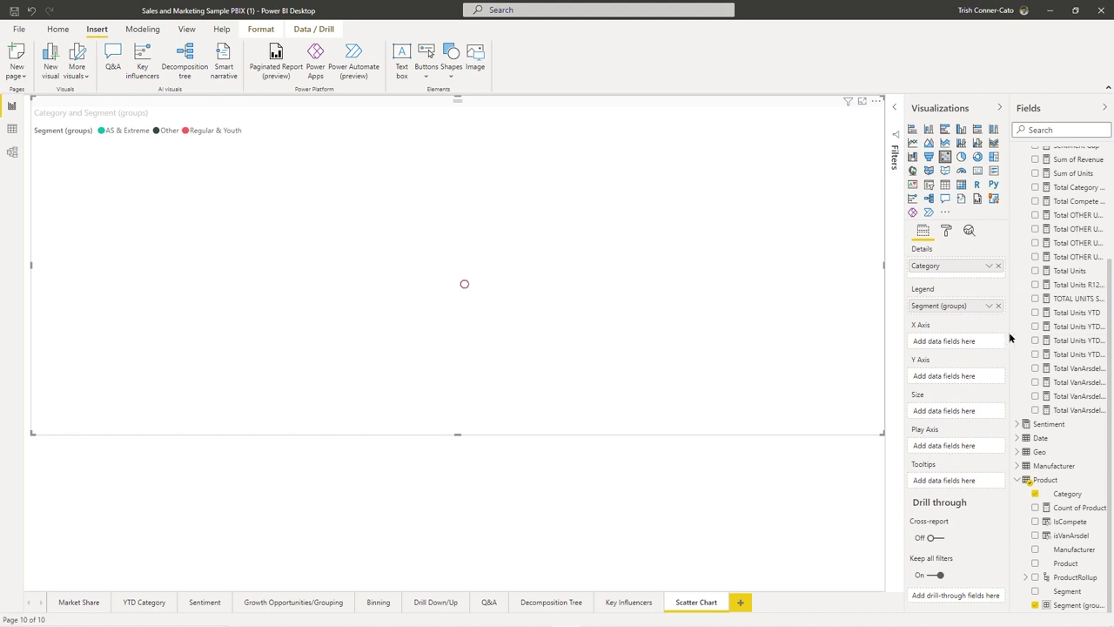
{"action": "left_click_drag", "start_coordinate": [1003, 330], "coordinate": [948, 337]}
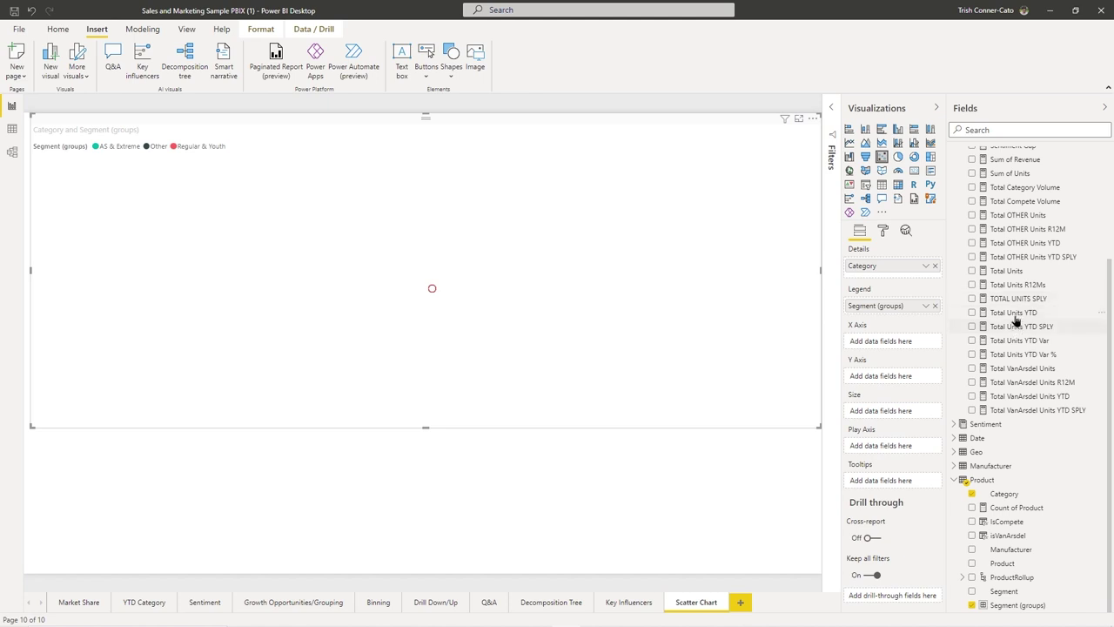
{"action": "left_click_drag", "start_coordinate": [1015, 315], "coordinate": [877, 342]}
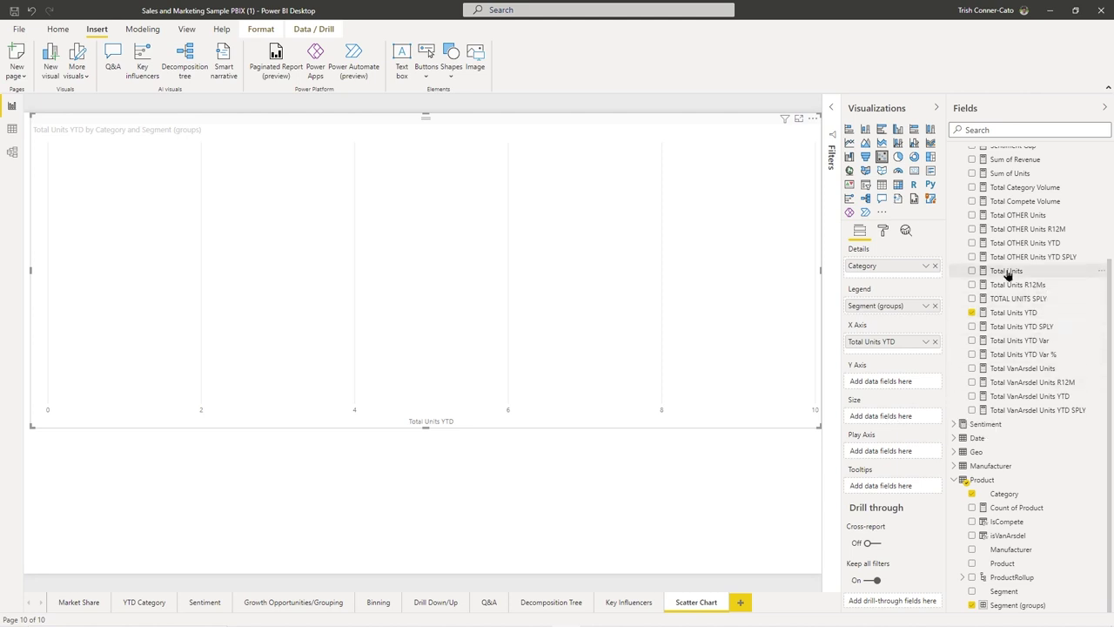
{"action": "left_click_drag", "start_coordinate": [1007, 274], "coordinate": [892, 421]}
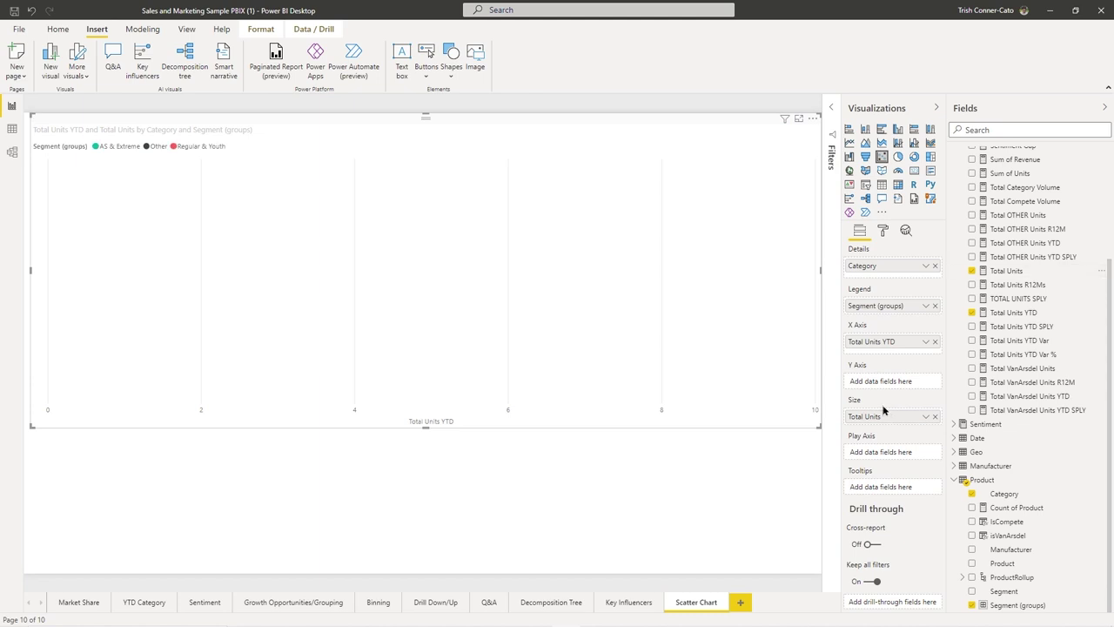
- Set Year from the Date table as the scatter chart's Play Axis, and play the animation through the years
{"action": "left_click", "coordinate": [953, 438]}
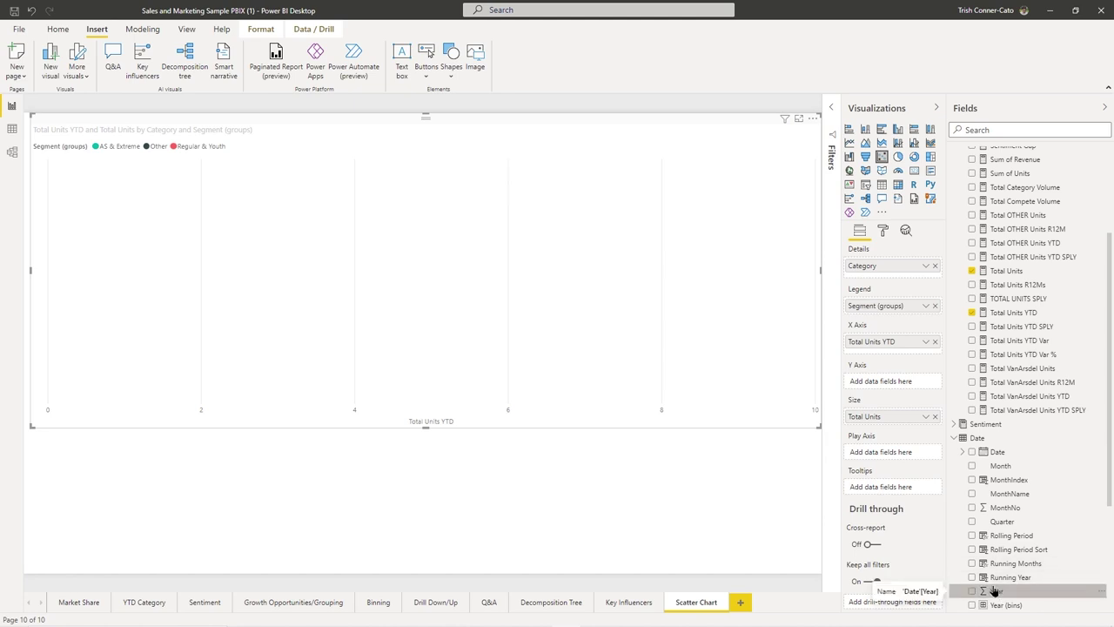
{"action": "left_click_drag", "start_coordinate": [995, 591], "coordinate": [870, 451]}
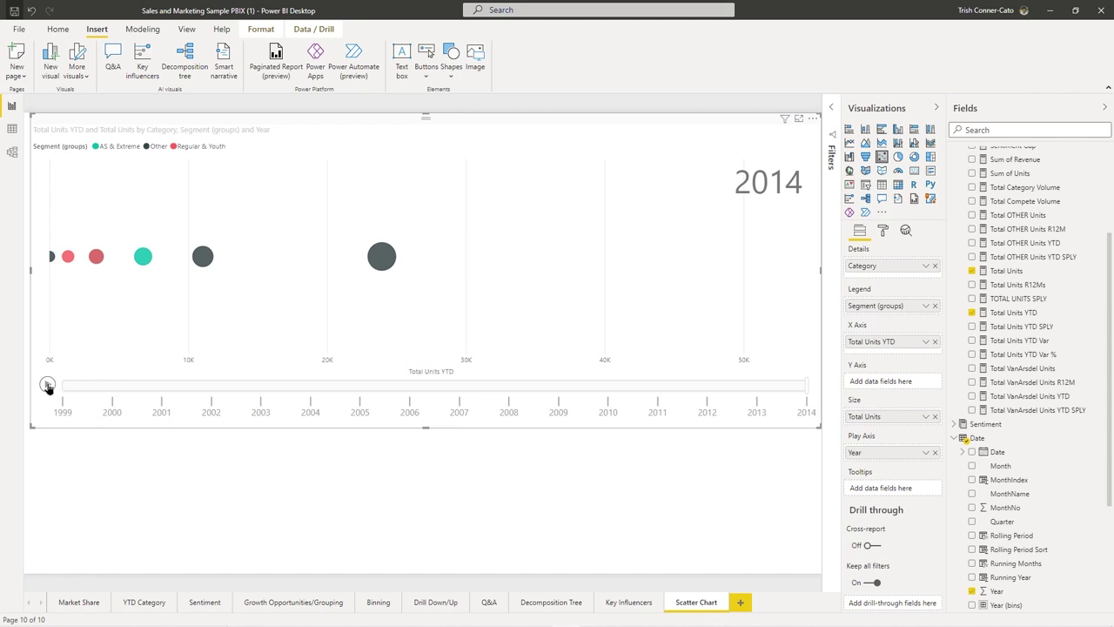
{"action": "left_click", "coordinate": [48, 386]}
{"action": "left_click", "coordinate": [45, 386]}
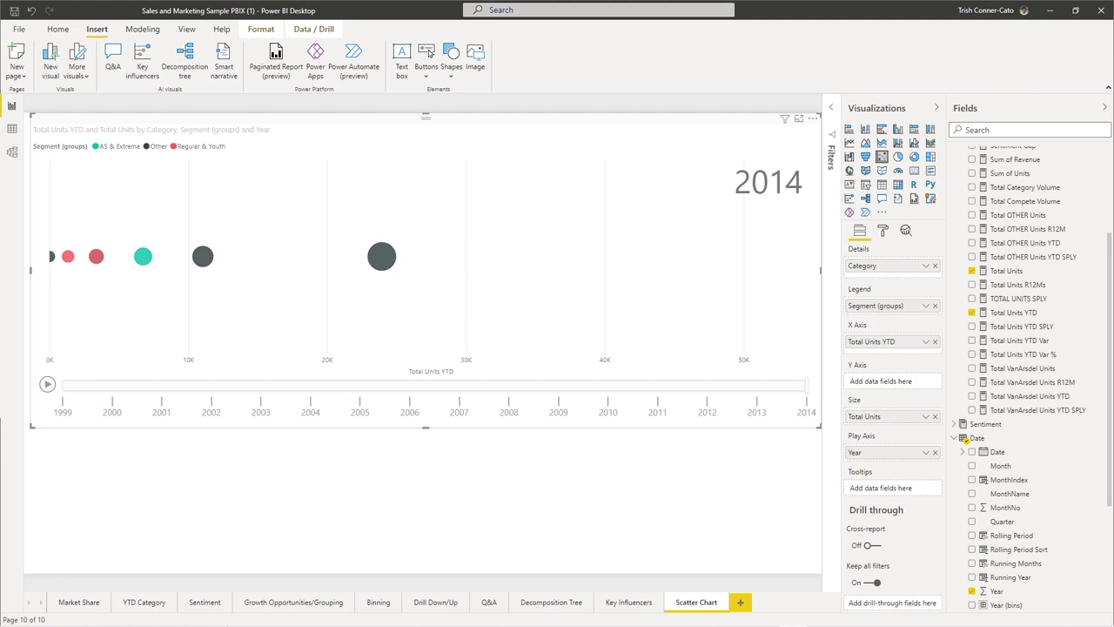
- Add a report page named Forecast and insert a line chart enlarged across the page's width
{"action": "left_click", "coordinate": [739, 602]}
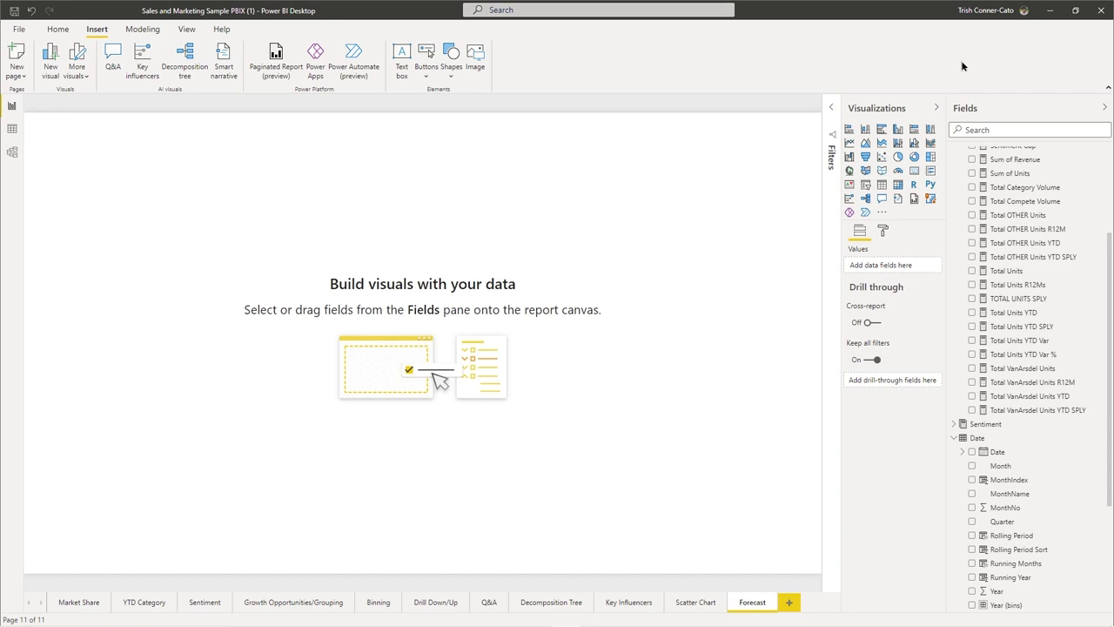
{"action": "left_click", "coordinate": [849, 144]}
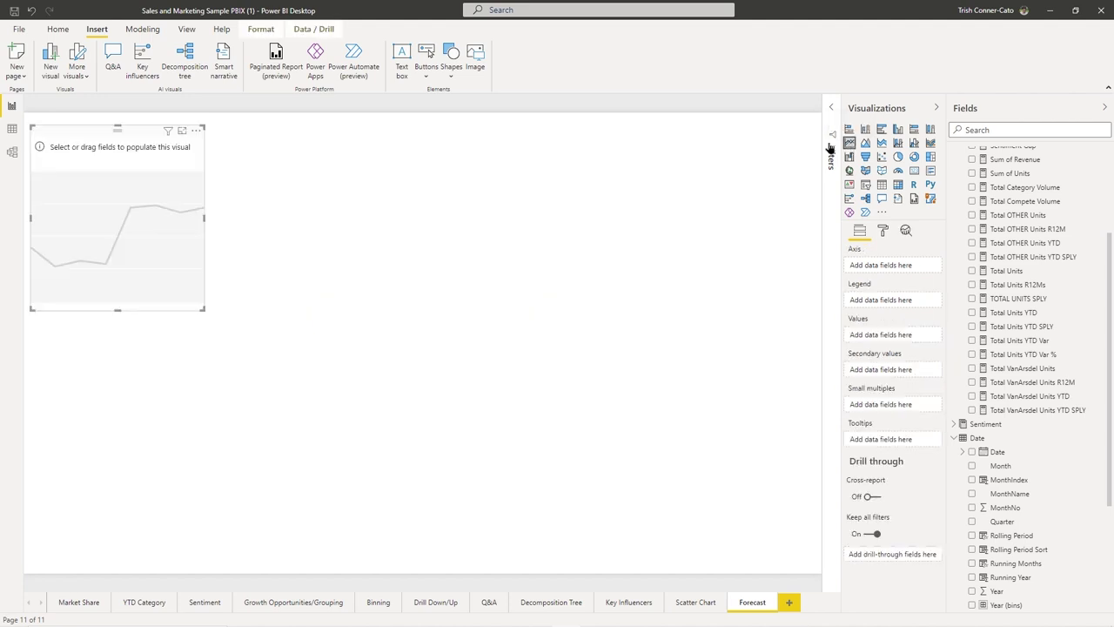
{"action": "left_click_drag", "start_coordinate": [203, 216], "coordinate": [813, 249]}
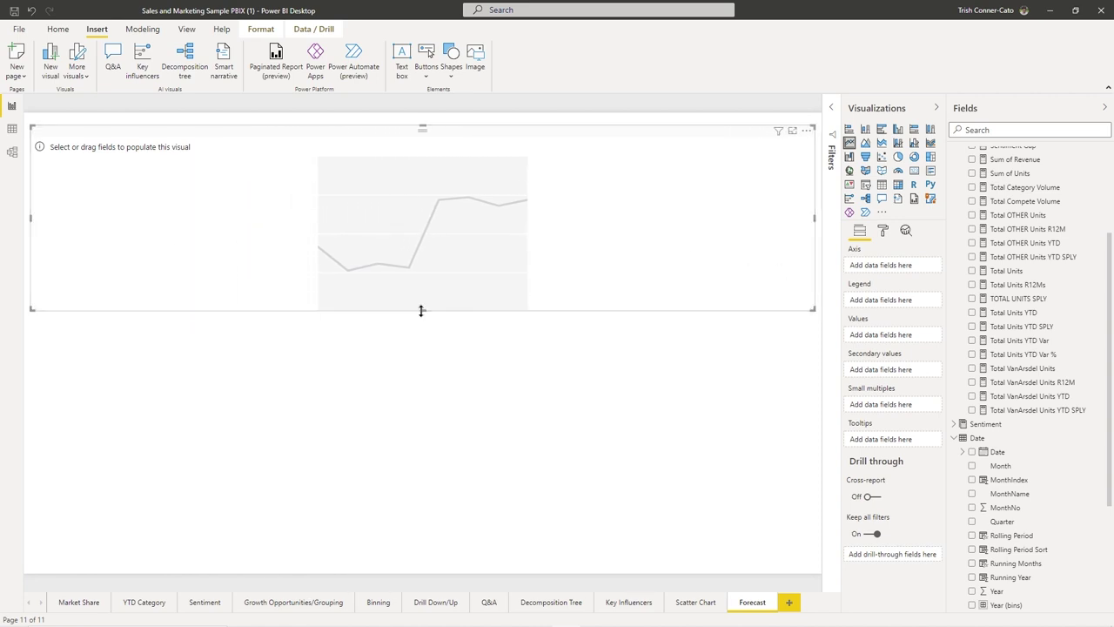
{"action": "left_click_drag", "start_coordinate": [421, 311], "coordinate": [438, 407]}
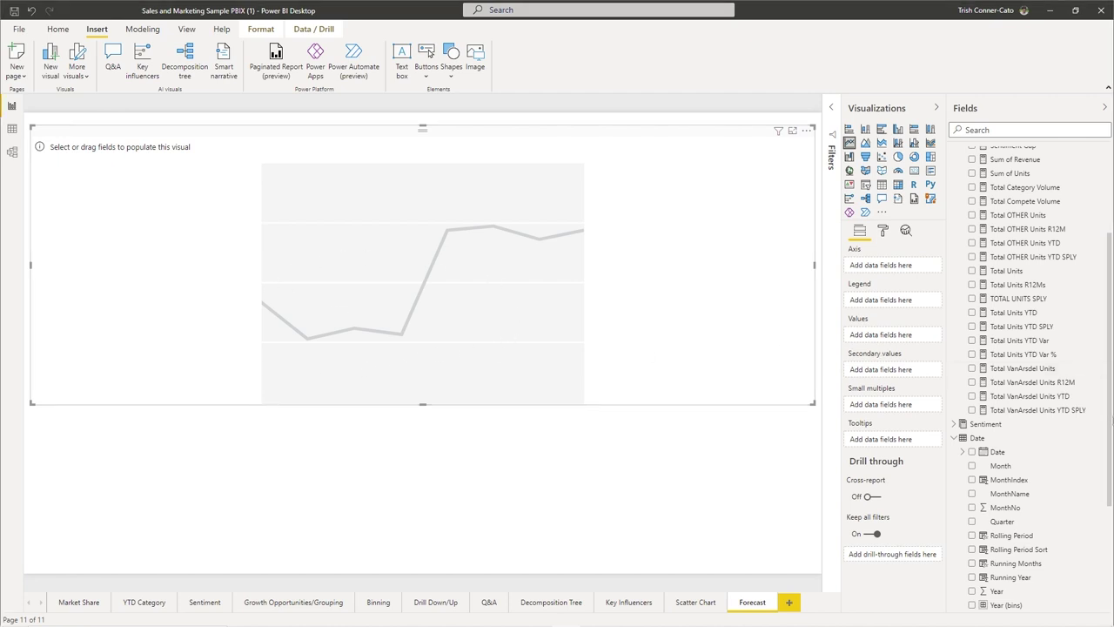
- Plot Sales $ over the Date Hierarchy in the line chart, and inspect the data point for 2000
{"action": "left_click", "coordinate": [963, 452]}
{"action": "left_click_drag", "start_coordinate": [1024, 467], "coordinate": [883, 267]}
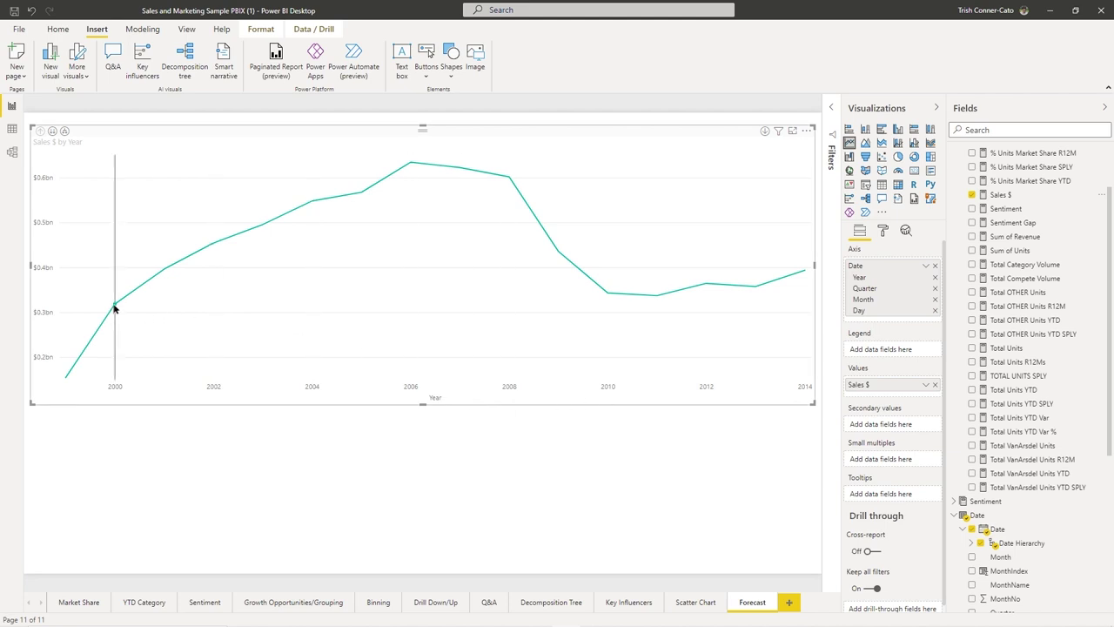
{"action": "mouse_move", "coordinate": [114, 305]}
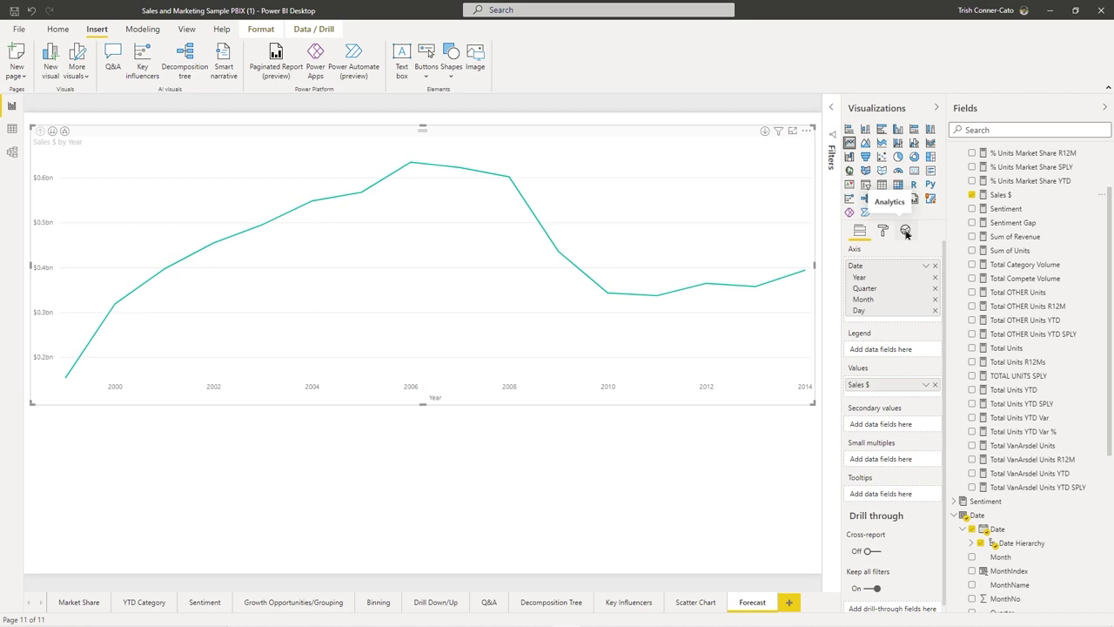
- Add a forecast to the Sales $ by Year line chart
{"action": "left_click", "coordinate": [905, 232]}
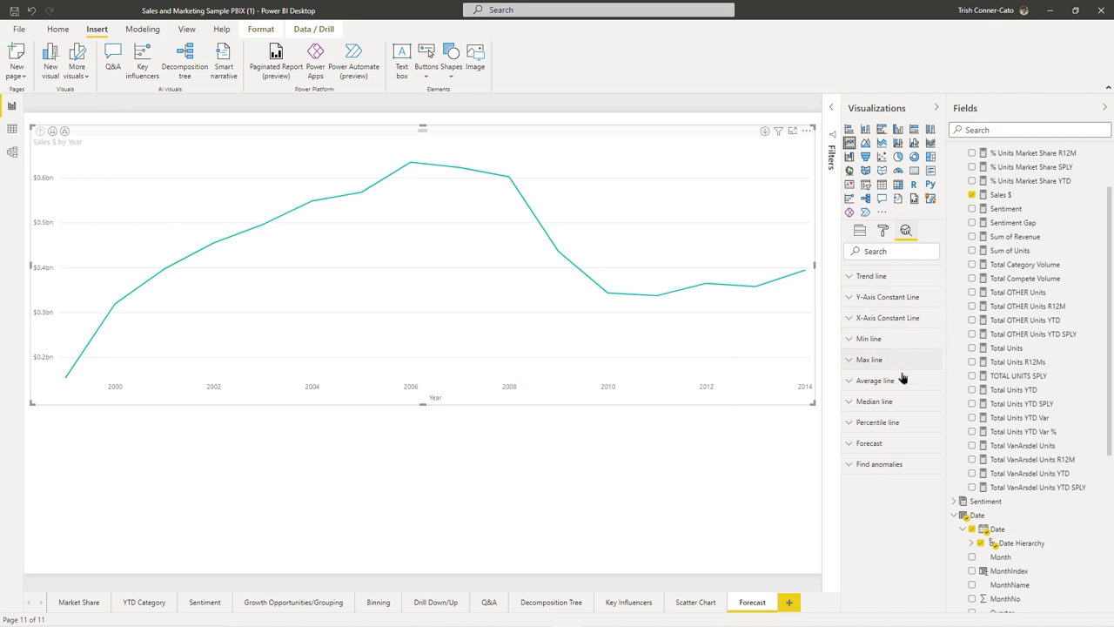
{"action": "left_click", "coordinate": [851, 445]}
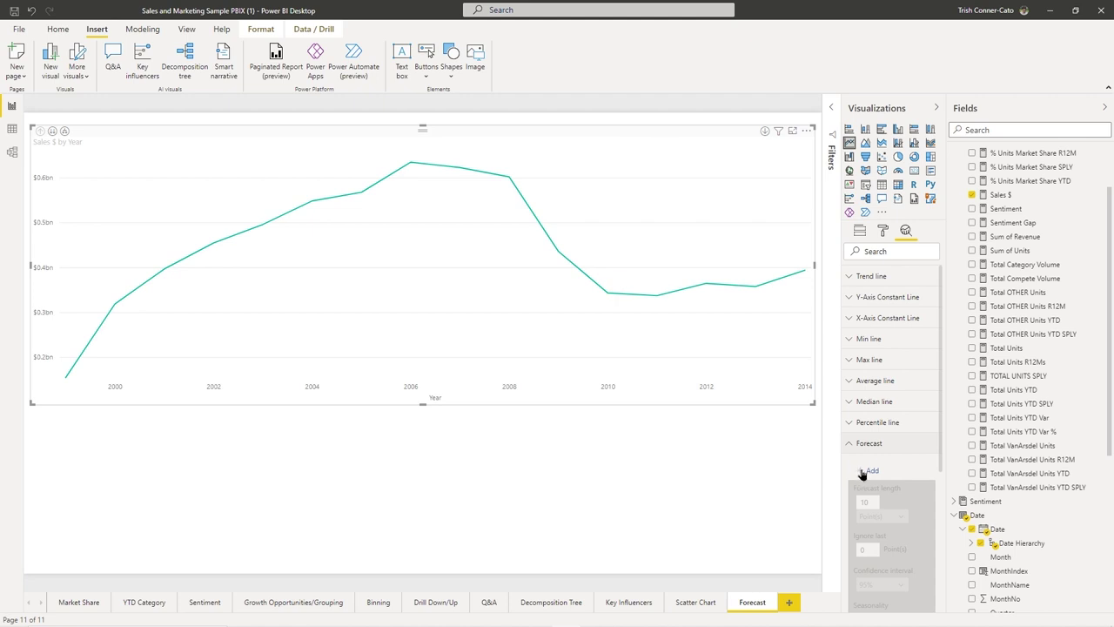
{"action": "left_click", "coordinate": [861, 472]}
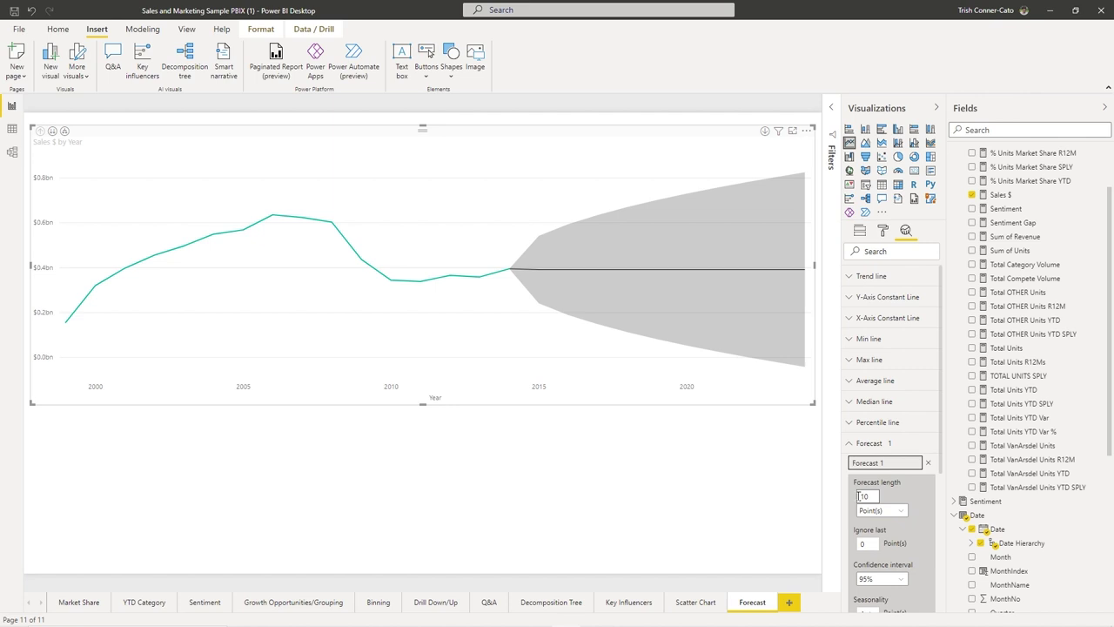
- Set the forecast length unit to Year(s), ignore the last 2 years, and apply the settings
{"action": "left_click", "coordinate": [903, 517]}
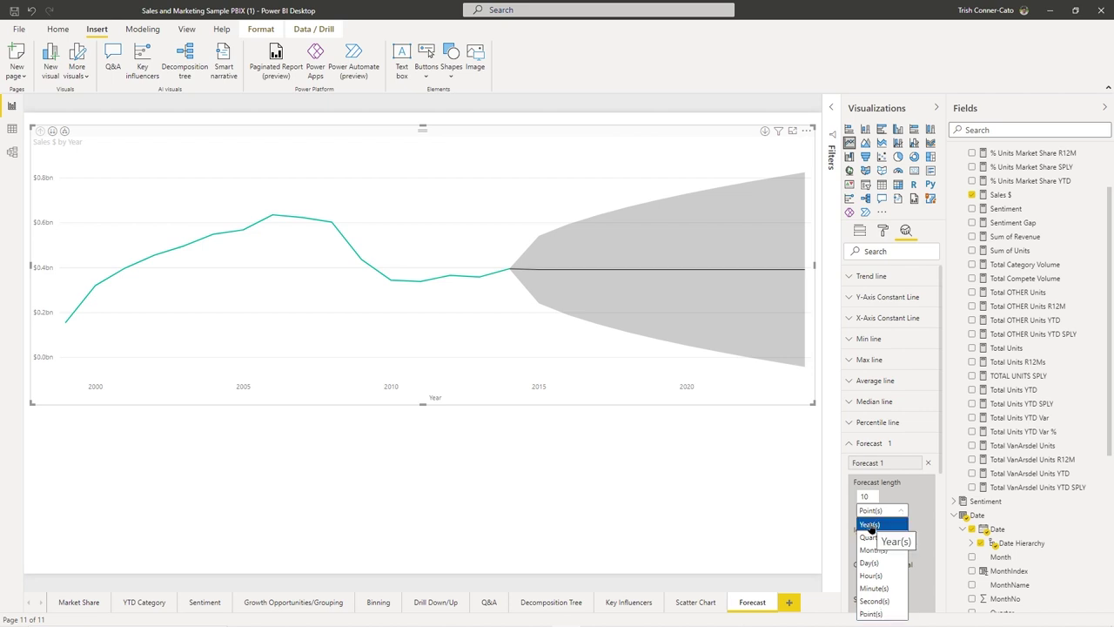
{"action": "left_click", "coordinate": [870, 525]}
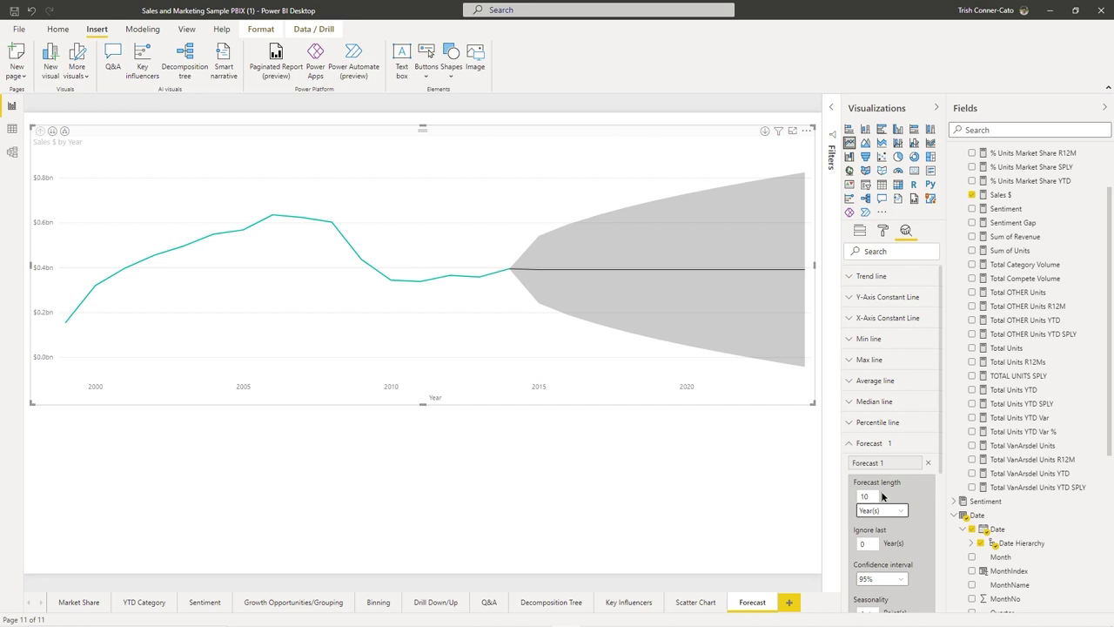
{"action": "left_click", "coordinate": [869, 544]}
{"action": "type", "text": "2"}
{"action": "scroll", "coordinate": [925, 486], "scroll_direction": "down", "scroll_amount": 2}
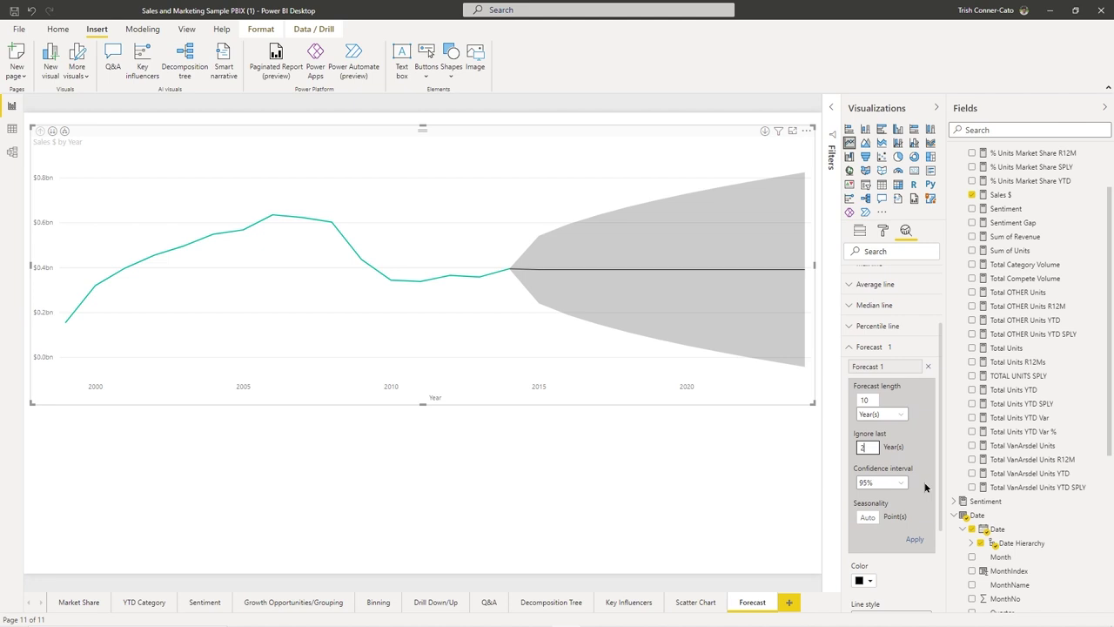
{"action": "left_click", "coordinate": [913, 541]}
{"action": "left_click", "coordinate": [913, 541]}
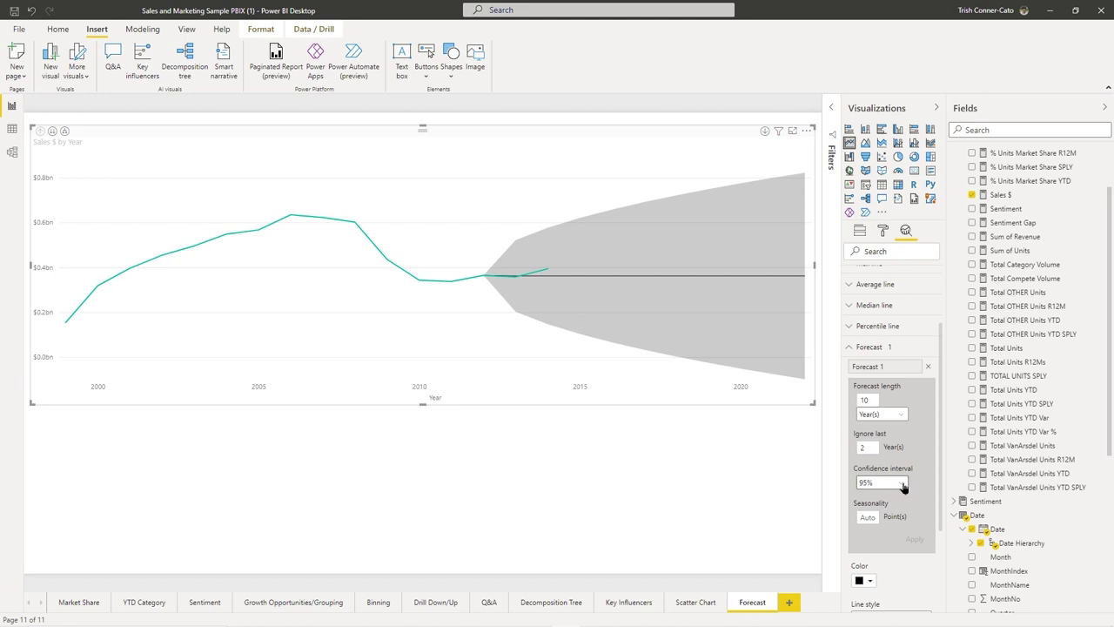
- Set the forecast's confidence interval to 75% and apply it
{"action": "left_click", "coordinate": [901, 486]}
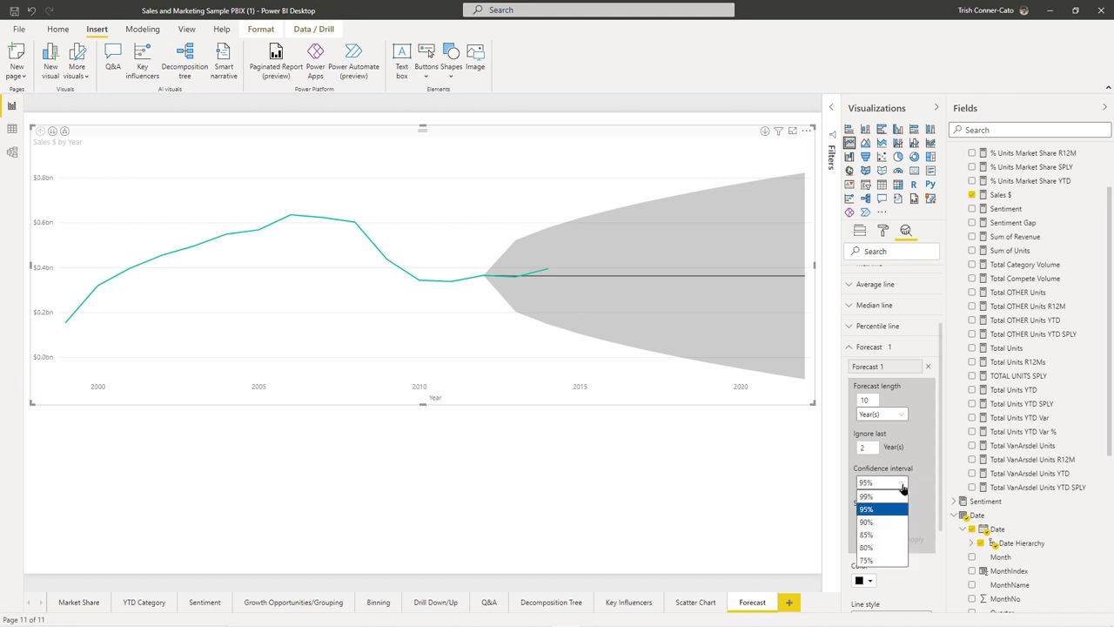
{"action": "left_click", "coordinate": [873, 559]}
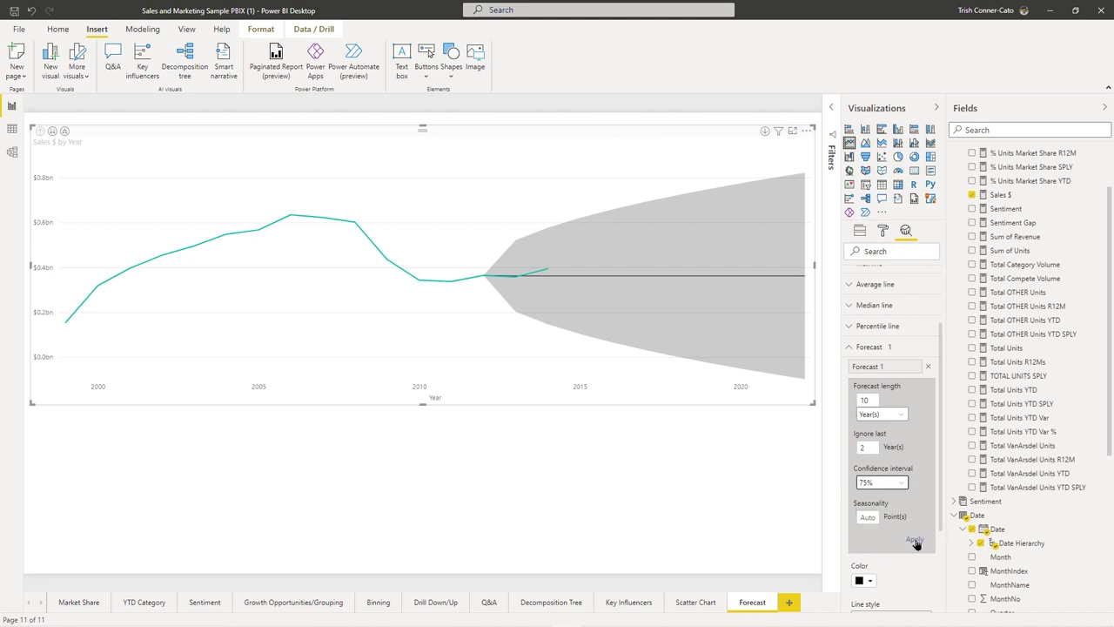
{"action": "left_click", "coordinate": [914, 541]}
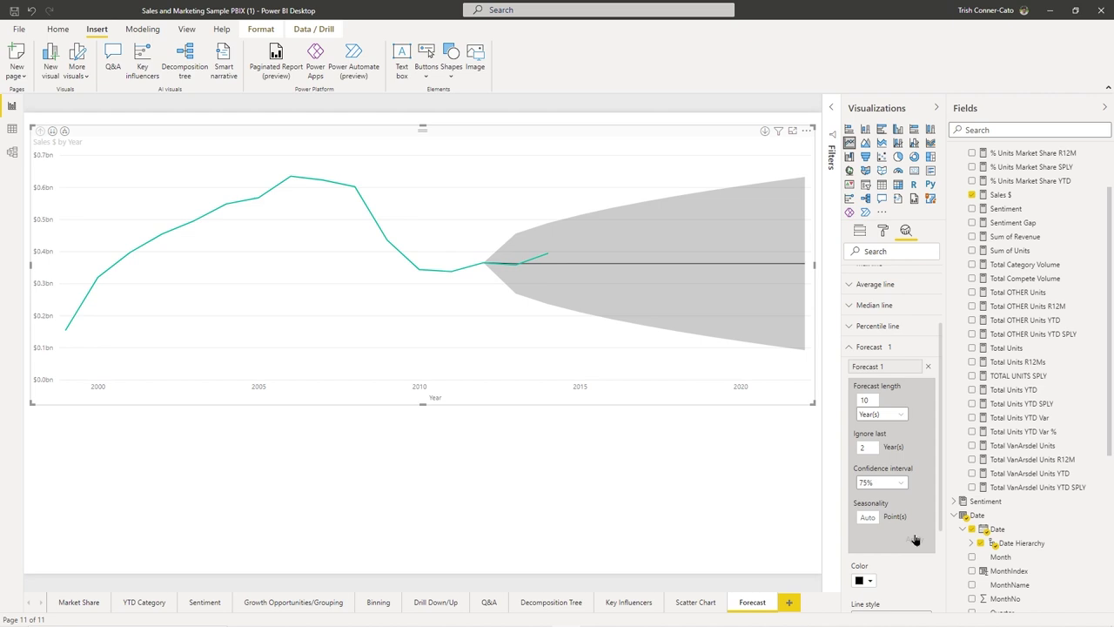
- Set the forecast's seasonality to 5 points and apply it
{"action": "left_click", "coordinate": [869, 517]}
{"action": "type", "text": "5"}
{"action": "left_click", "coordinate": [914, 540]}
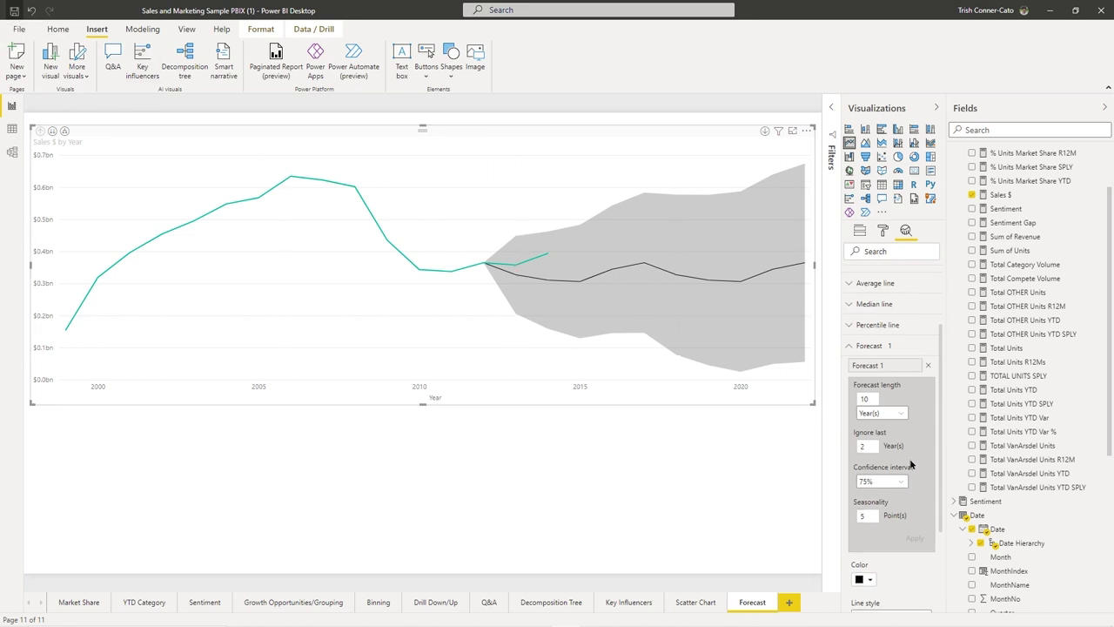
- Change the forecast's color to orange from the recent colors
{"action": "scroll", "coordinate": [910, 464], "scroll_direction": "down", "scroll_amount": 3}
{"action": "scroll", "coordinate": [910, 464], "scroll_direction": "down", "scroll_amount": 3}
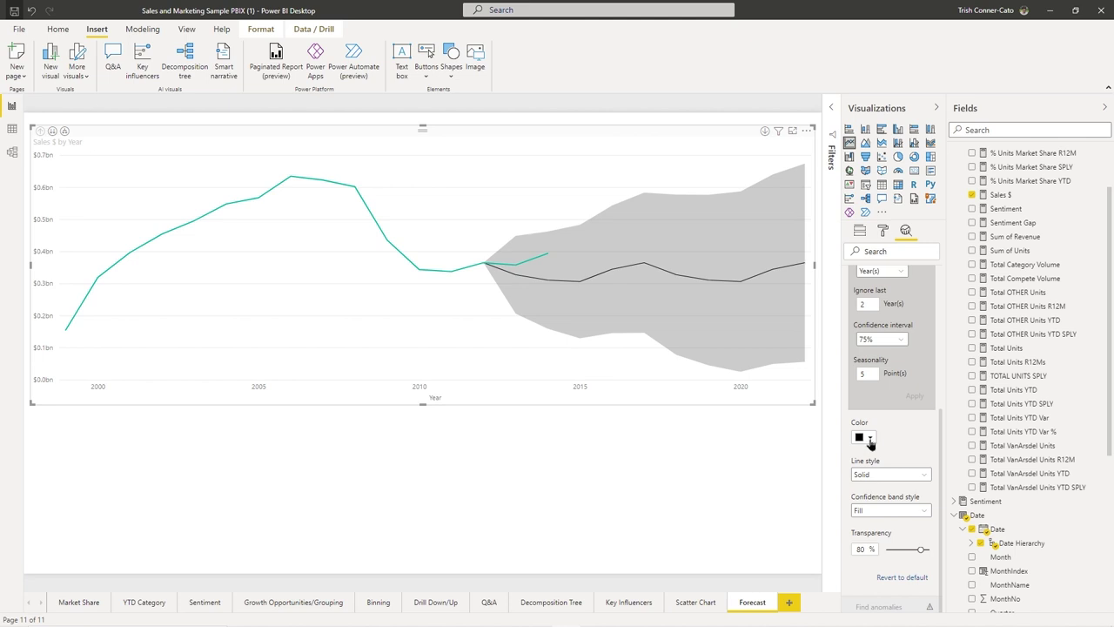
{"action": "left_click", "coordinate": [870, 439]}
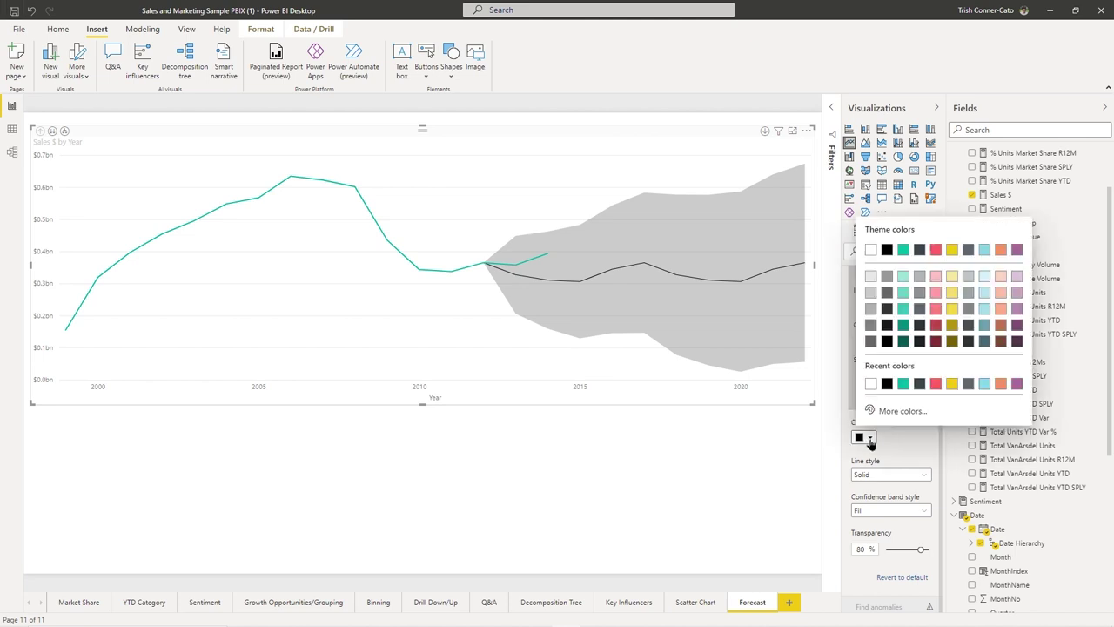
{"action": "left_click", "coordinate": [1000, 384]}
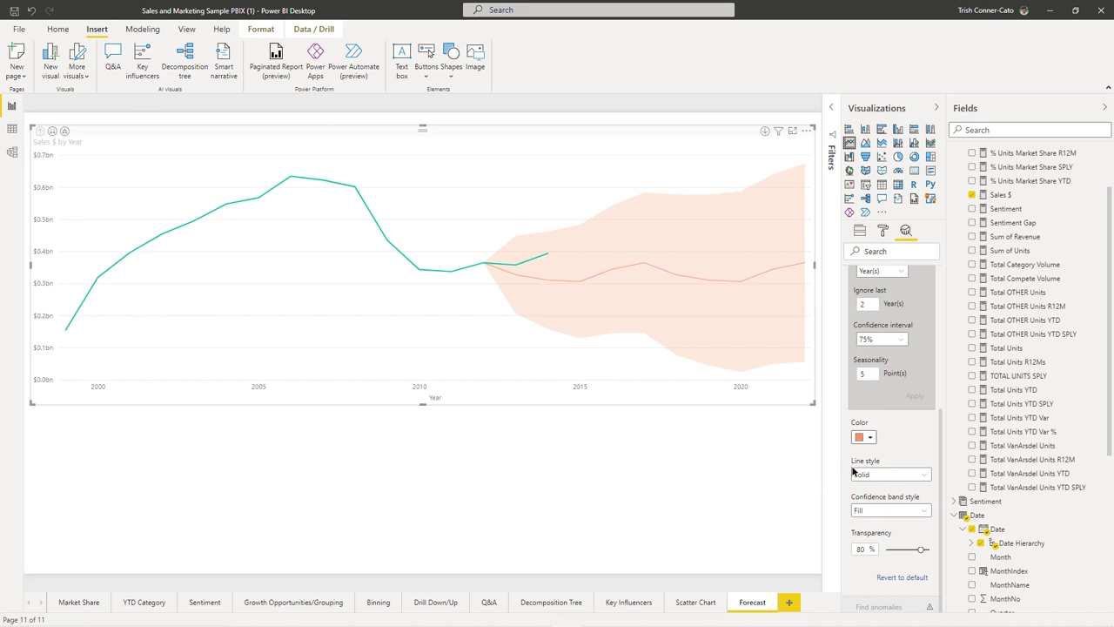
- Review the forecast's line style options, keeping Solid, and set the confidence band style to None
{"action": "left_click", "coordinate": [926, 480]}
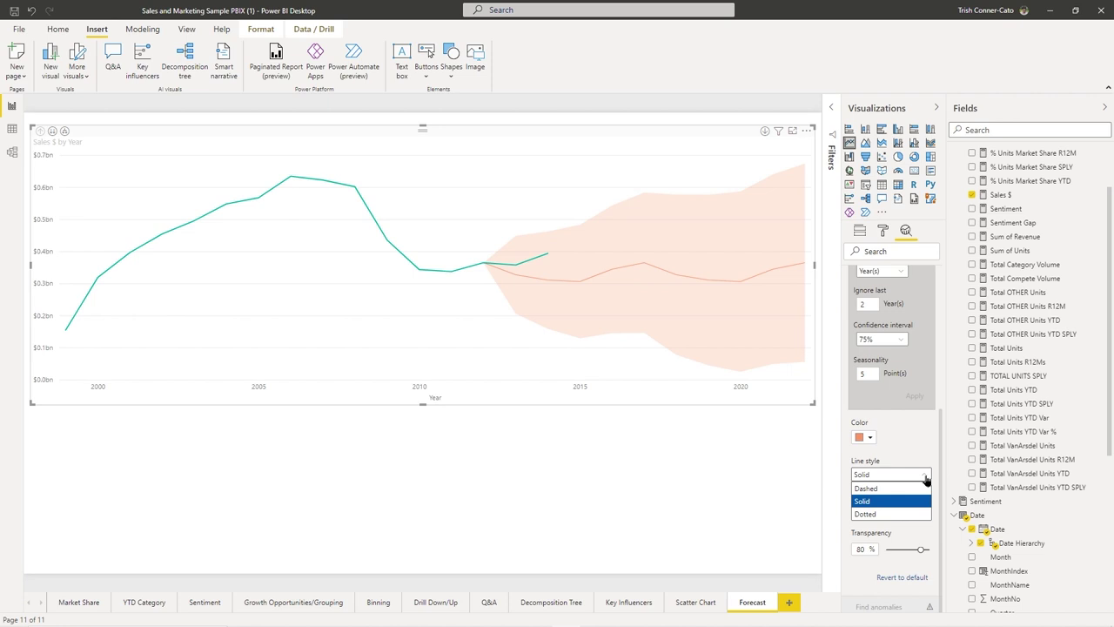
{"action": "left_click", "coordinate": [925, 481]}
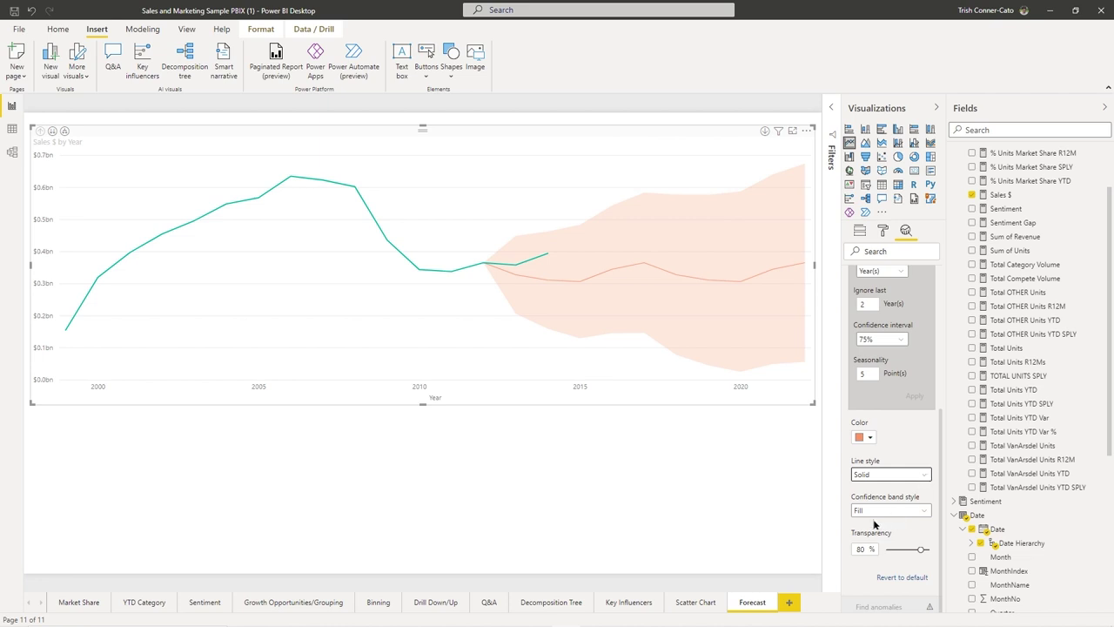
{"action": "left_click", "coordinate": [927, 512]}
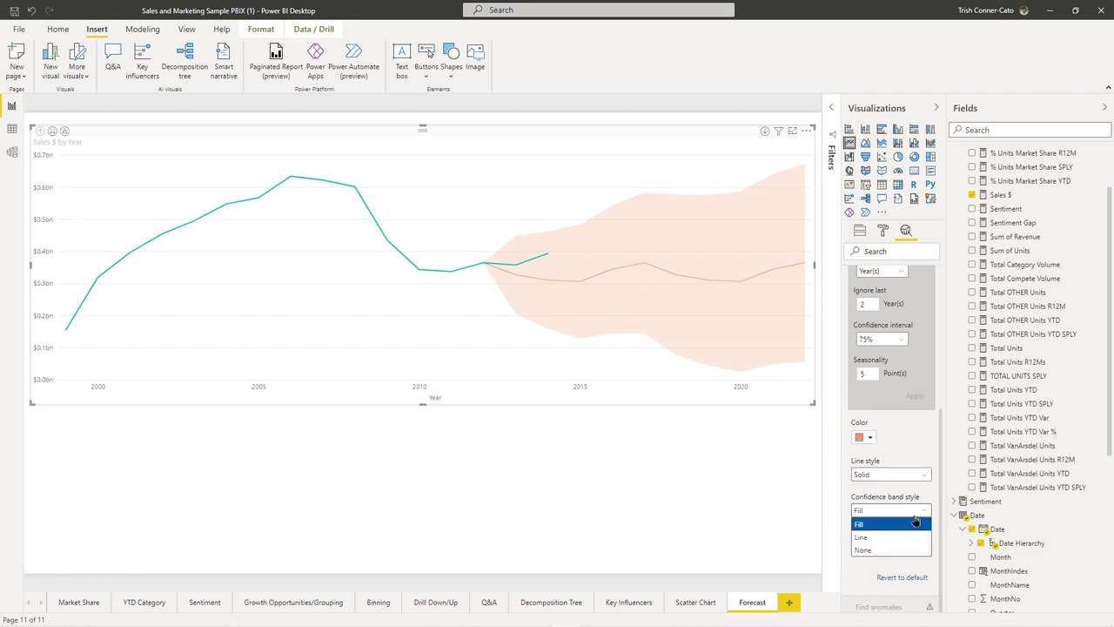
{"action": "left_click", "coordinate": [864, 550]}
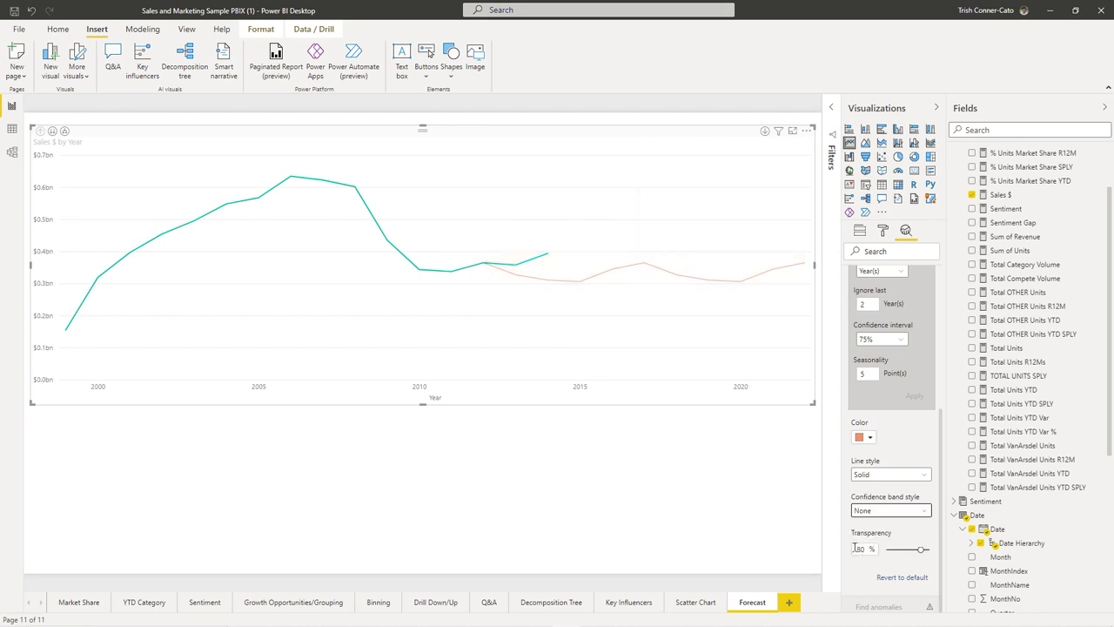
- Set the forecast's confidence band style to Fill and its transparency to 48%
{"action": "left_click", "coordinate": [926, 514]}
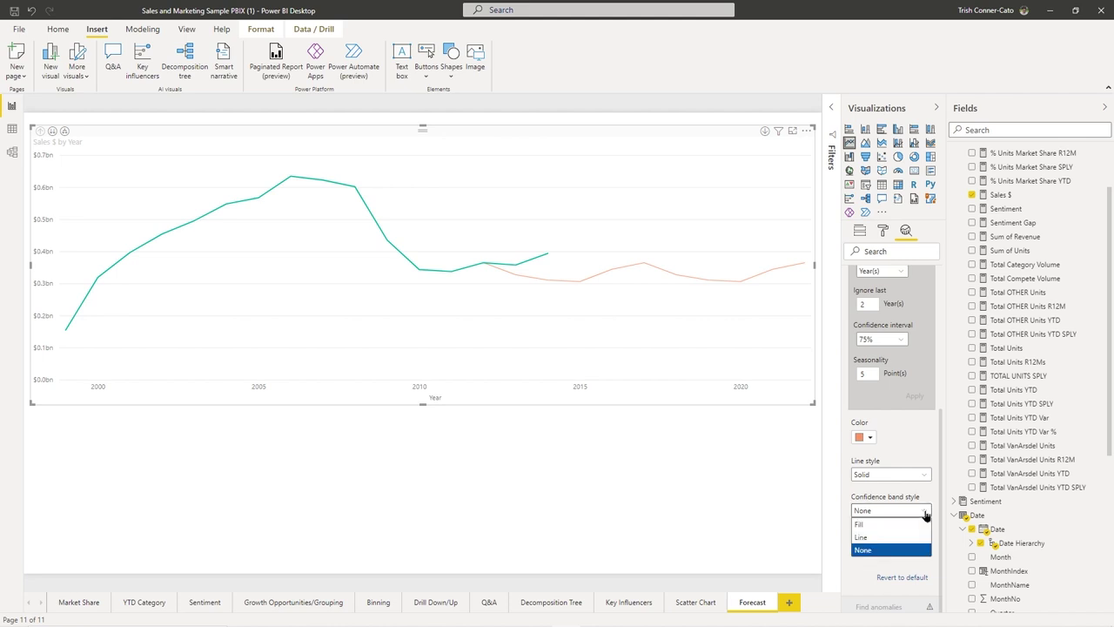
{"action": "left_click", "coordinate": [875, 529]}
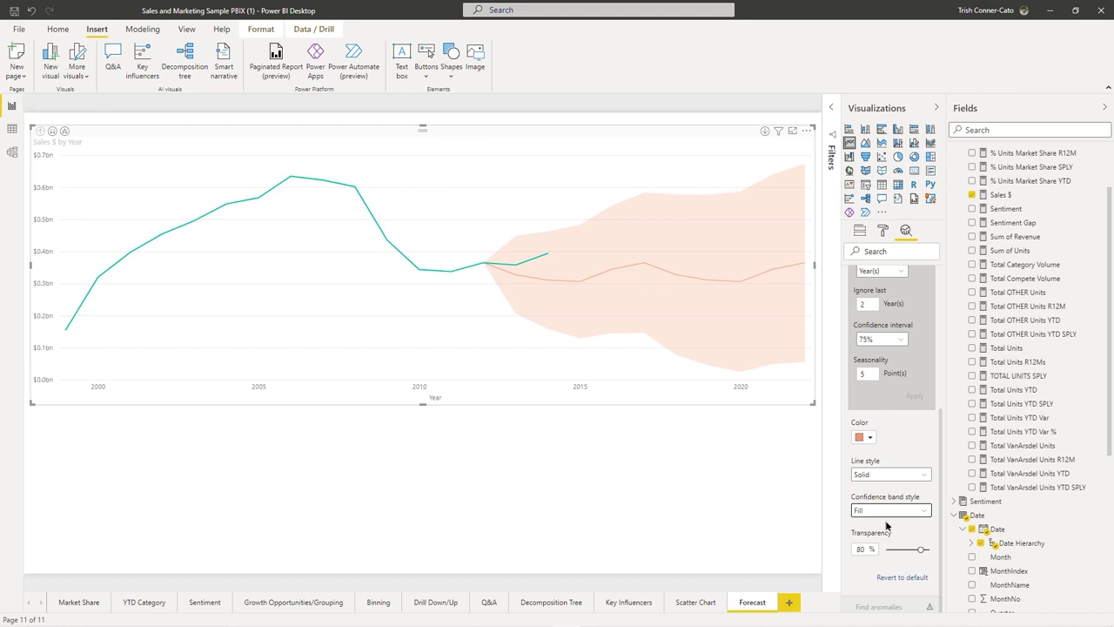
{"action": "left_click", "coordinate": [920, 550]}
{"action": "mouse_move", "coordinate": [921, 550]}
{"action": "left_mouse_down"}
{"action": "mouse_move", "coordinate": [900, 550]}
{"action": "mouse_move", "coordinate": [907, 559]}
{"action": "left_mouse_up"}
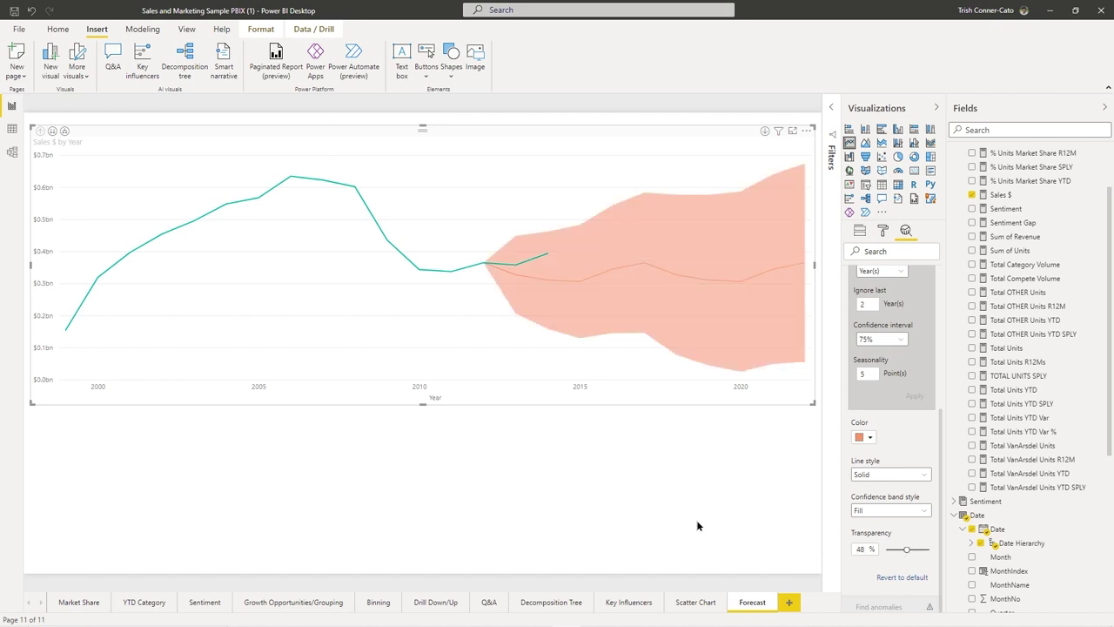
- Add a new report page and open the gallery for getting more visuals
{"action": "left_click", "coordinate": [789, 603]}
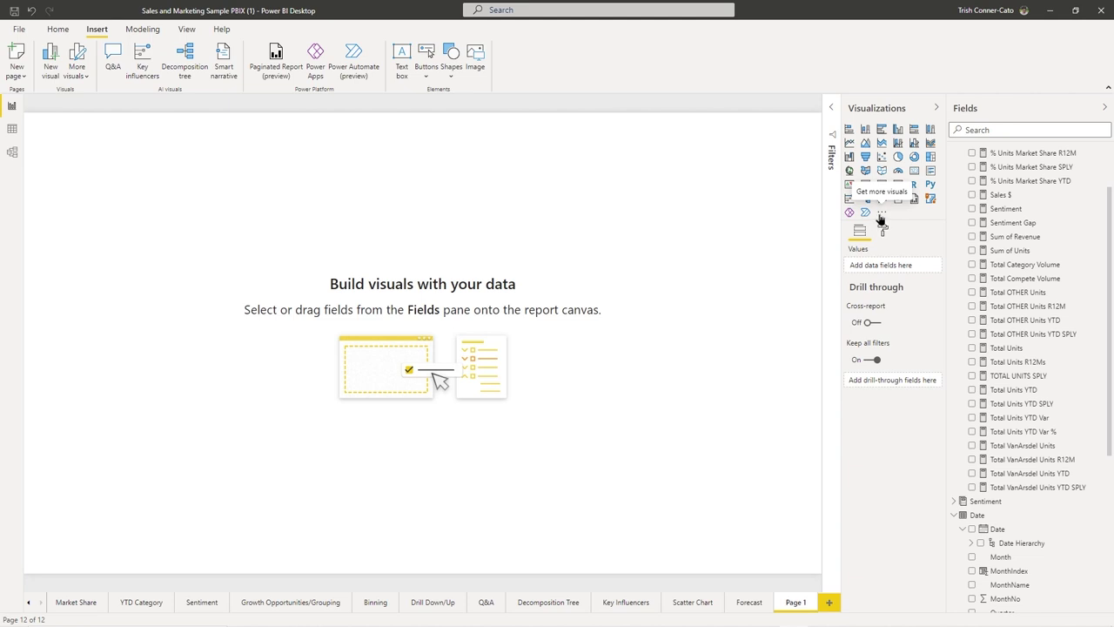
{"action": "left_click", "coordinate": [880, 215]}
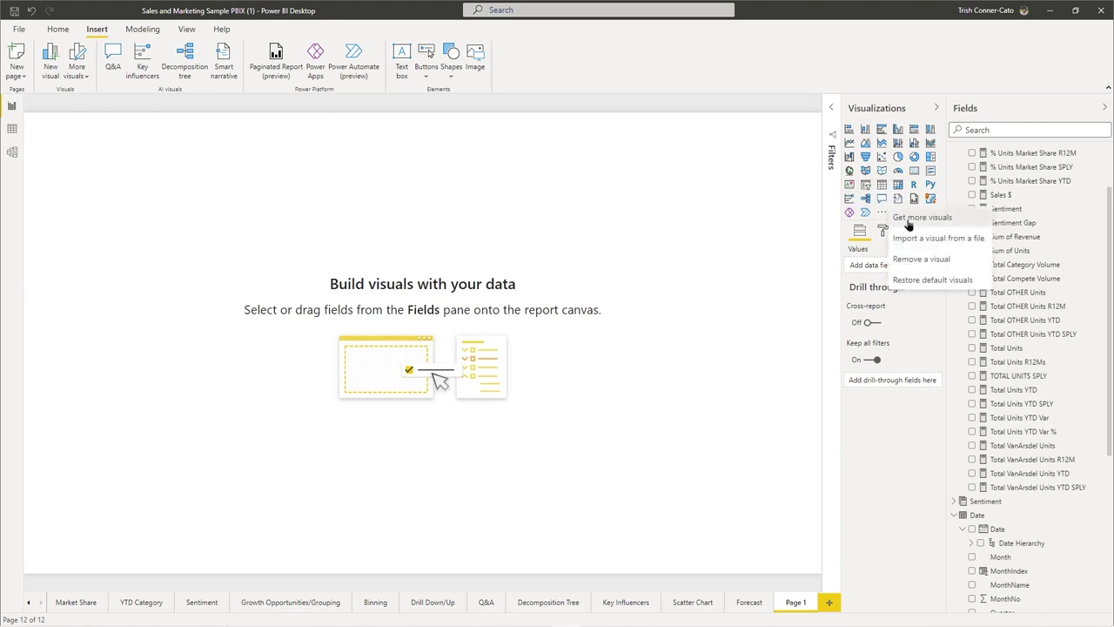
{"action": "left_click", "coordinate": [907, 222]}
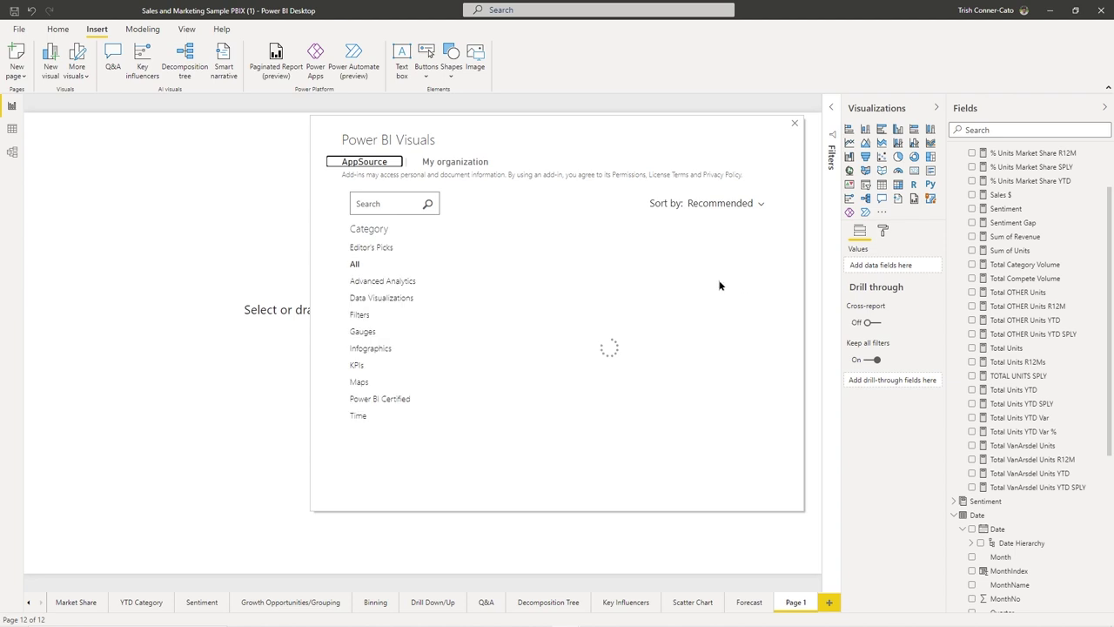
- Examine the organization's own visuals and the Advanced Analytics category of the AppSource visuals
{"action": "left_click", "coordinate": [369, 167]}
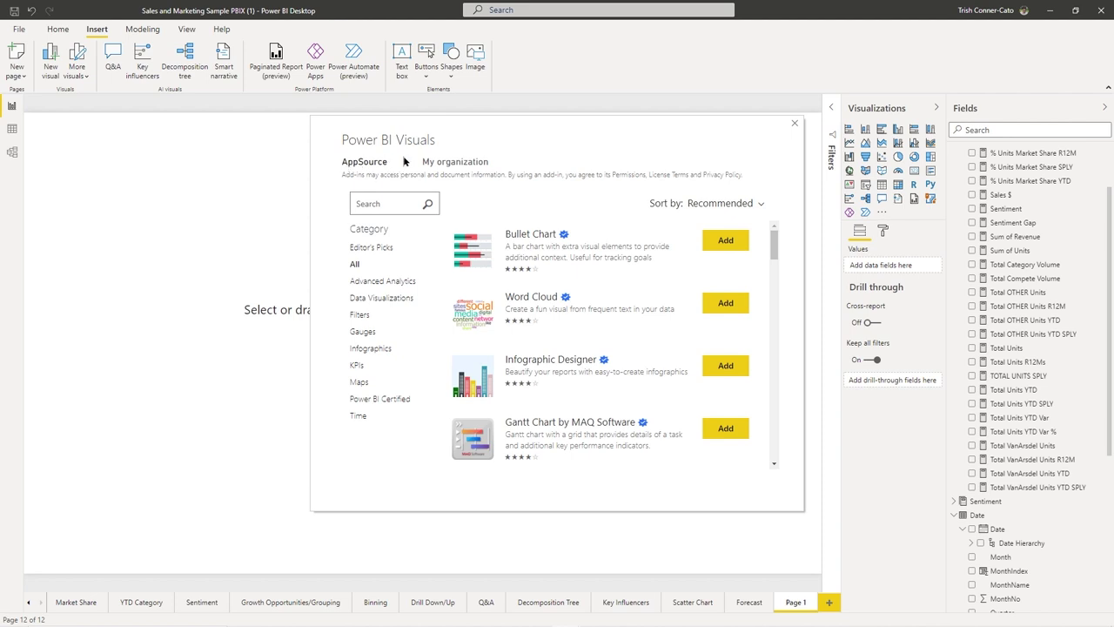
{"action": "left_click", "coordinate": [398, 164]}
{"action": "left_click", "coordinate": [447, 163]}
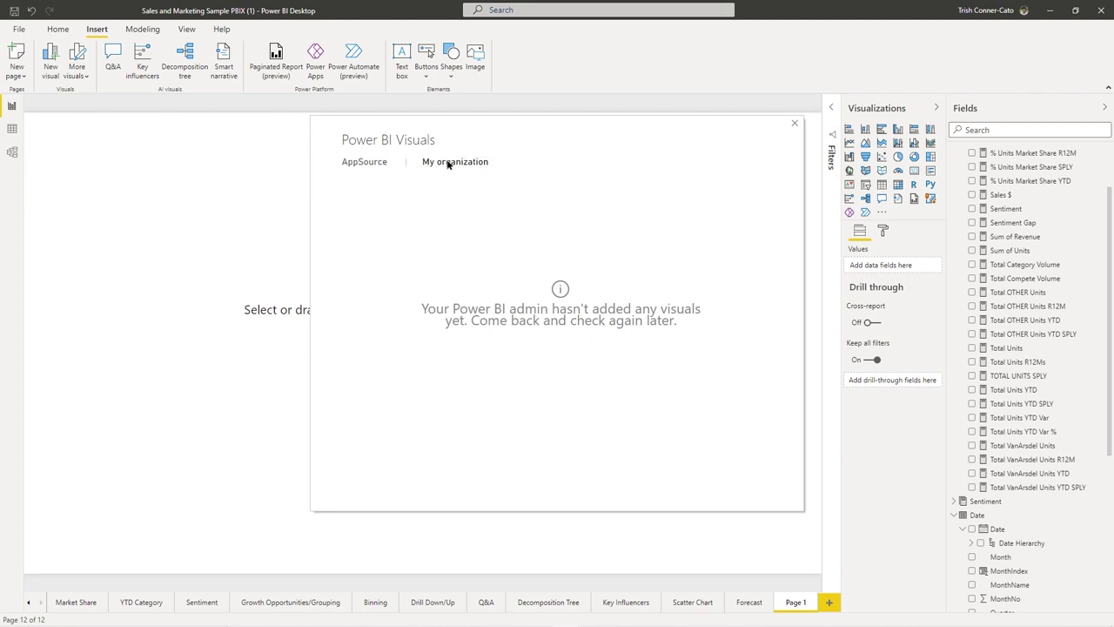
{"action": "left_click", "coordinate": [369, 163]}
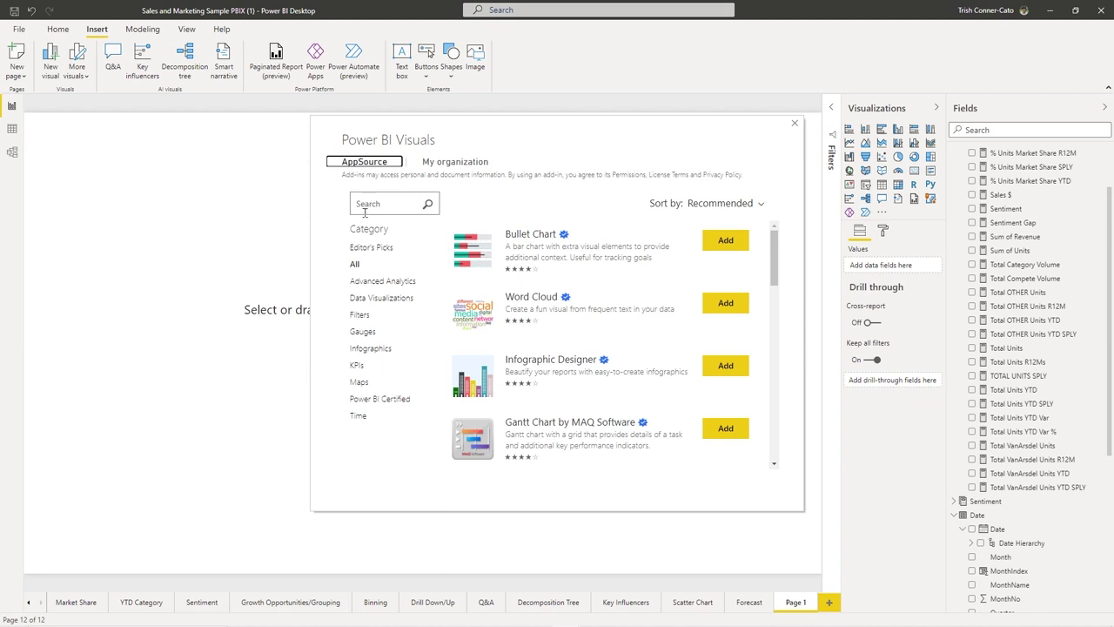
{"action": "left_click", "coordinate": [369, 281]}
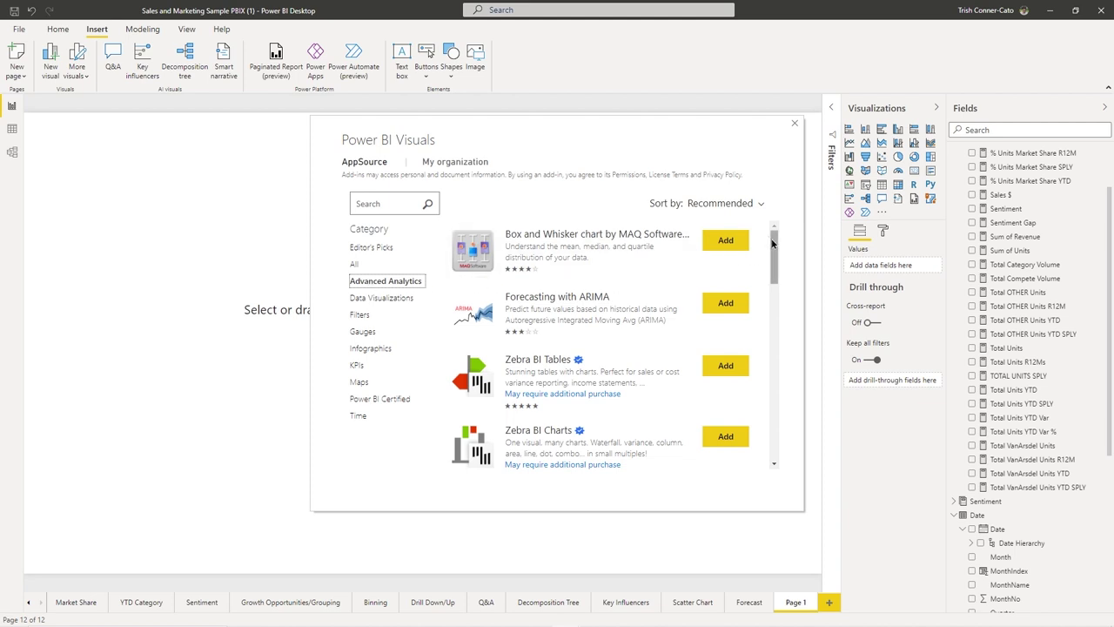
{"action": "left_click_drag", "start_coordinate": [774, 243], "coordinate": [756, 380]}
{"action": "scroll", "coordinate": [753, 401], "scroll_direction": "down", "scroll_amount": 5}
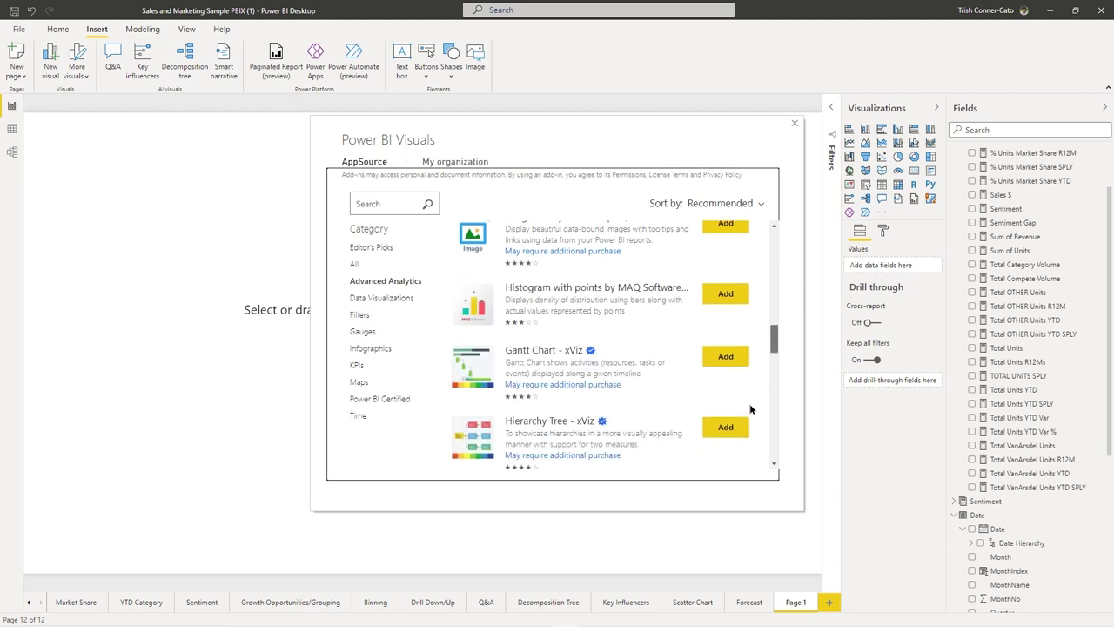
{"action": "scroll", "coordinate": [752, 419], "scroll_direction": "down", "scroll_amount": 1}
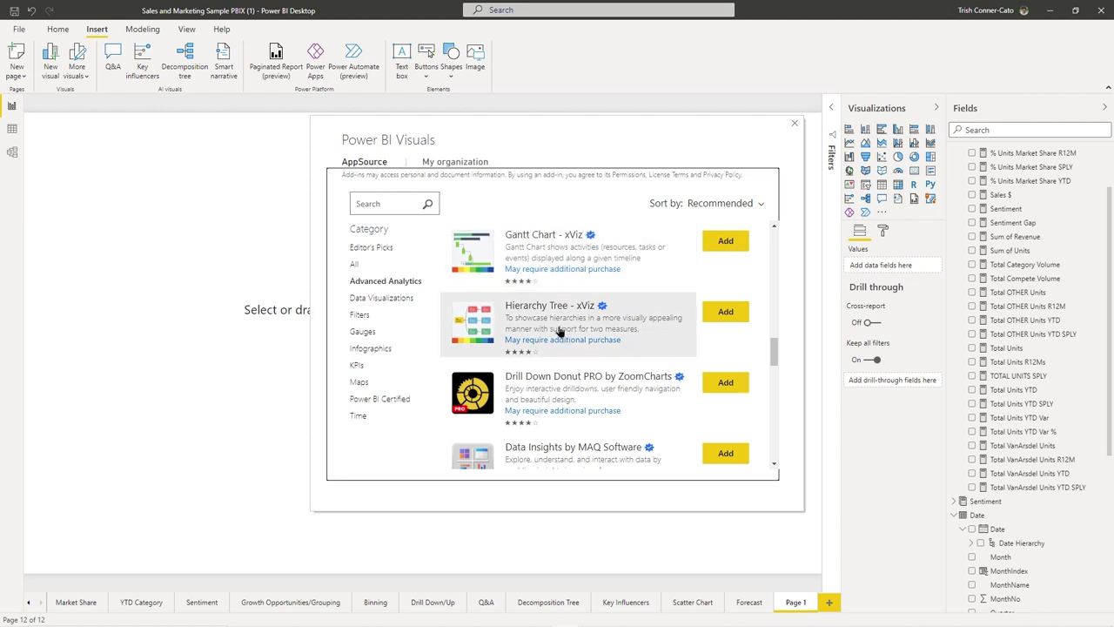
- Search AppSource for "violin" to import the Violin Plot visual, and pin it to the visualizations pane
{"action": "left_click", "coordinate": [375, 204]}
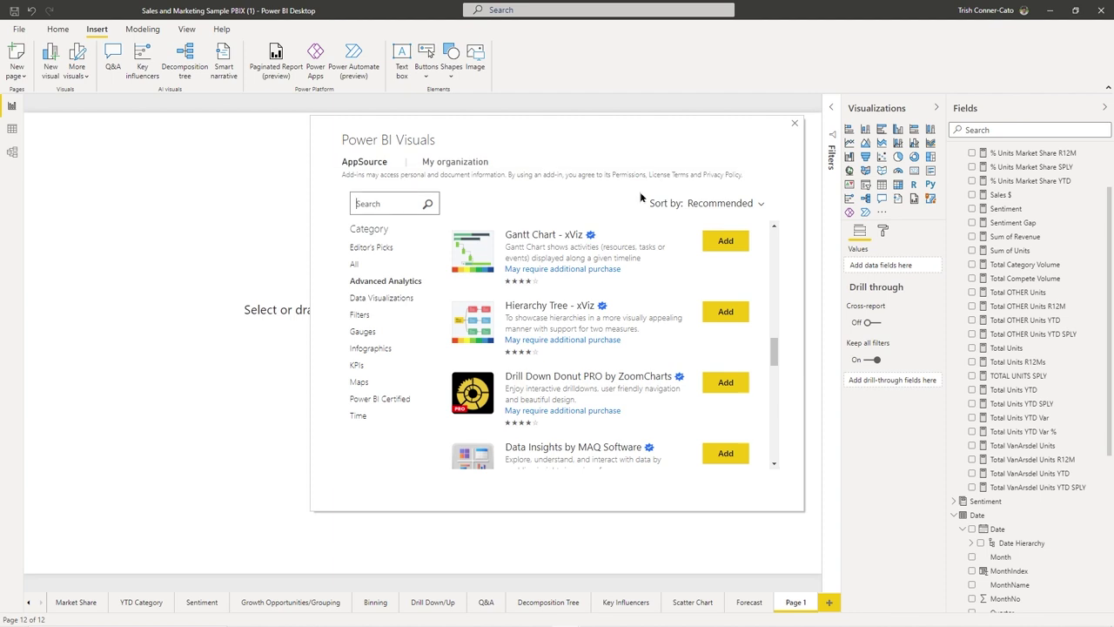
{"action": "type", "text": "violin"}
{"action": "key", "text": "Return"}
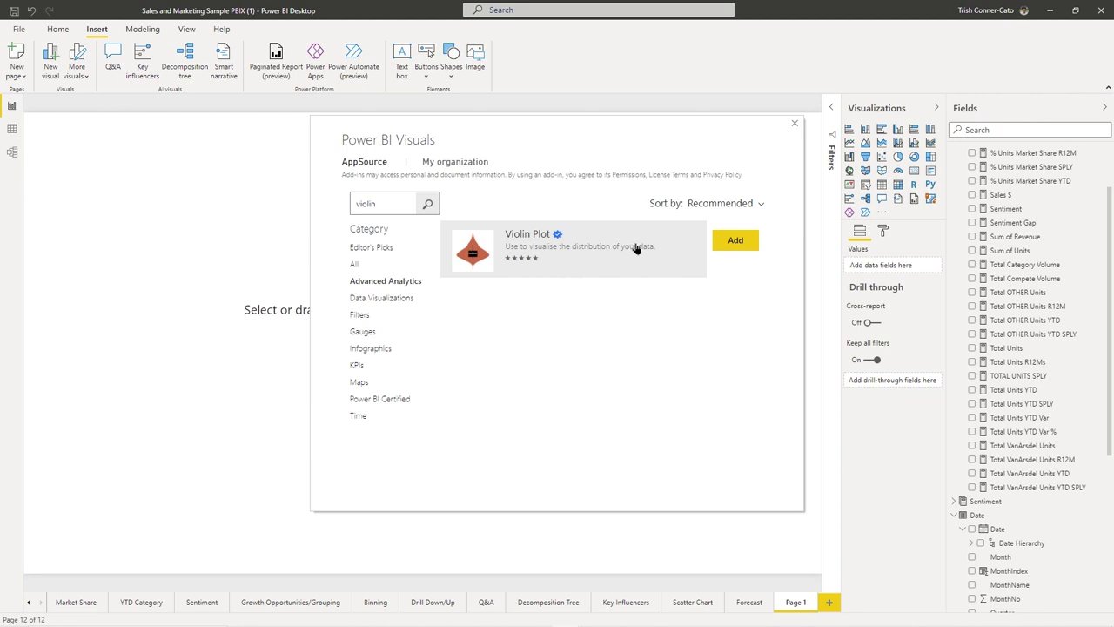
{"action": "left_click", "coordinate": [734, 241]}
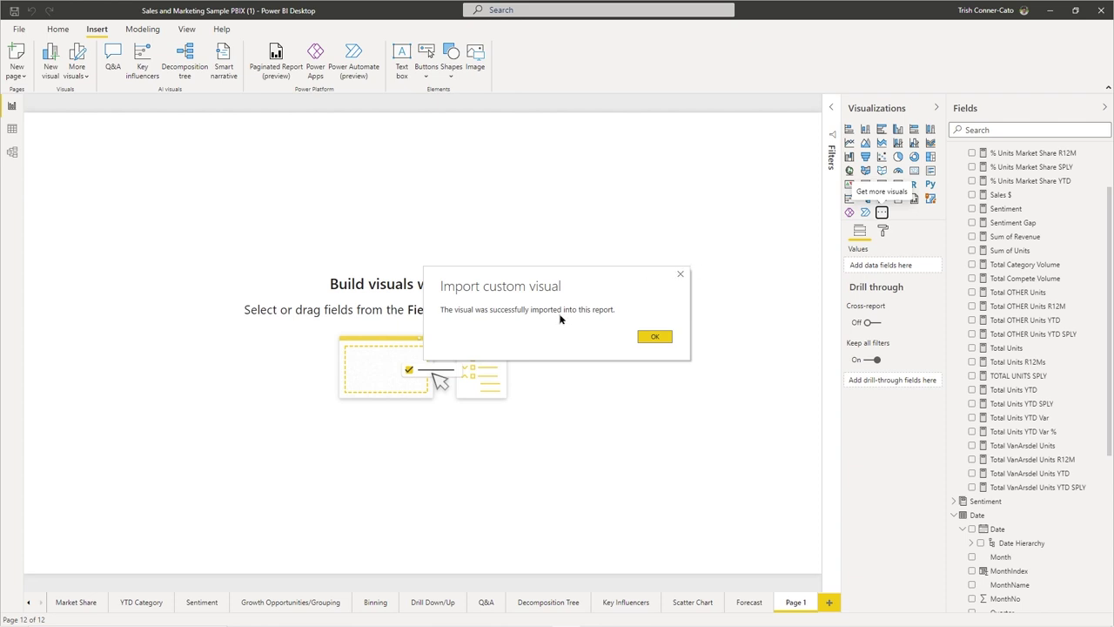
{"action": "left_click", "coordinate": [657, 337]}
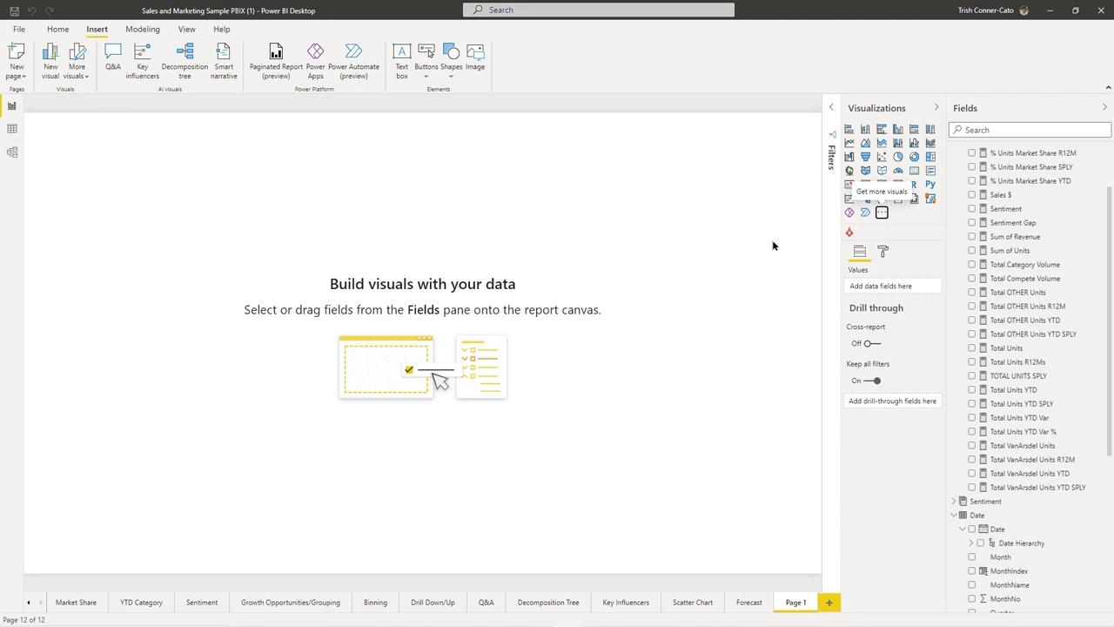
{"action": "right_click", "coordinate": [849, 235]}
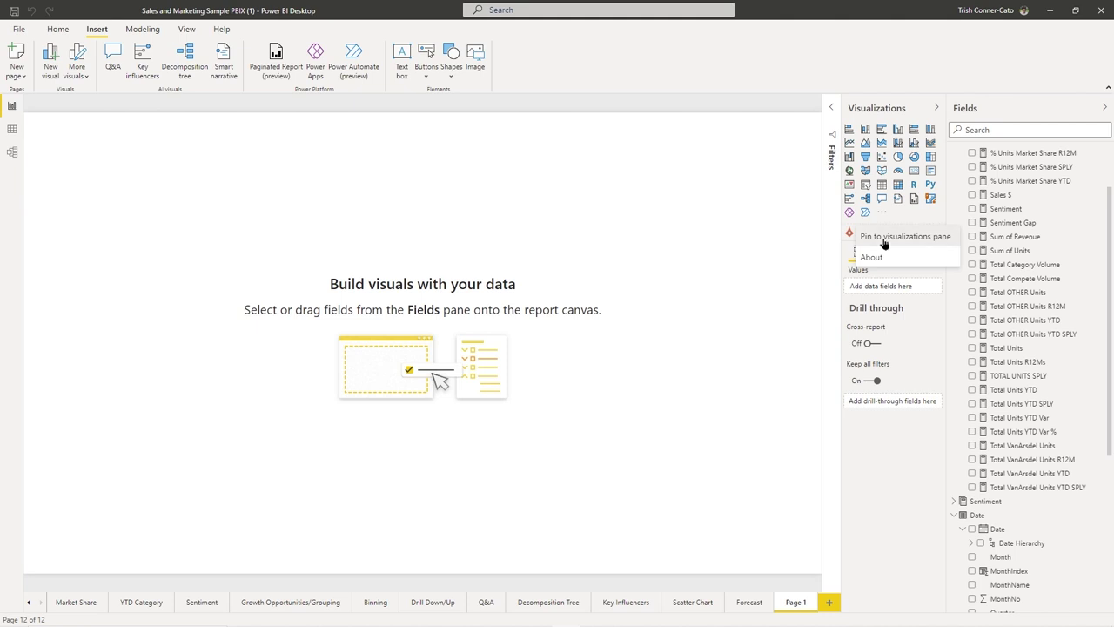
{"action": "left_click", "coordinate": [884, 237]}
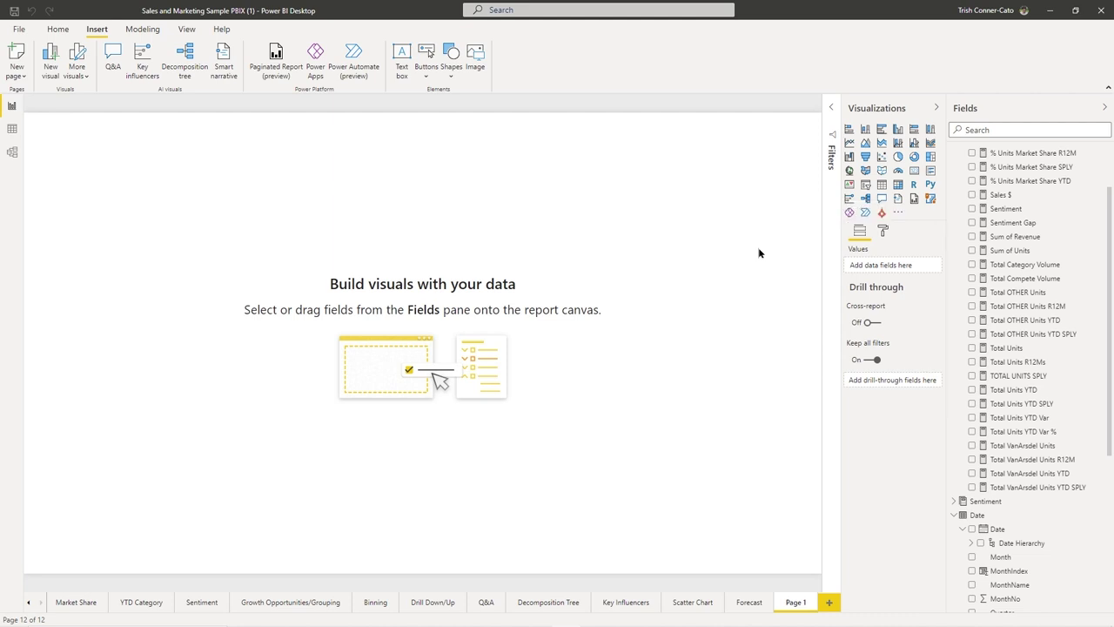
- Insert a Violin Plot on the new page and enlarge it to the full page width and over half the page height
{"action": "left_click", "coordinate": [880, 214]}
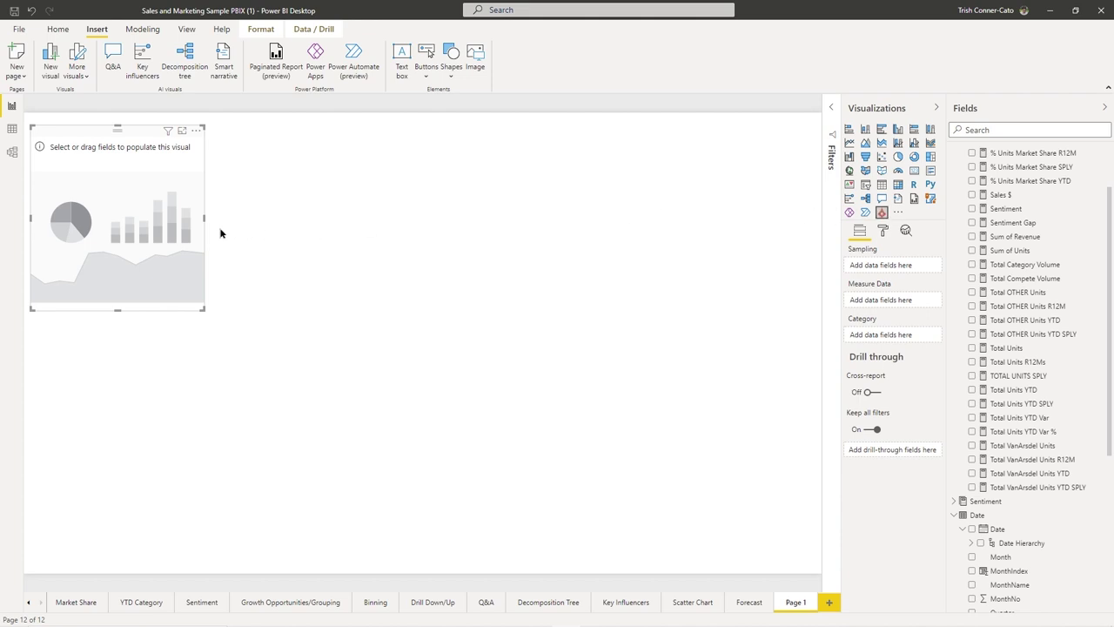
{"action": "left_click_drag", "start_coordinate": [202, 223], "coordinate": [815, 228]}
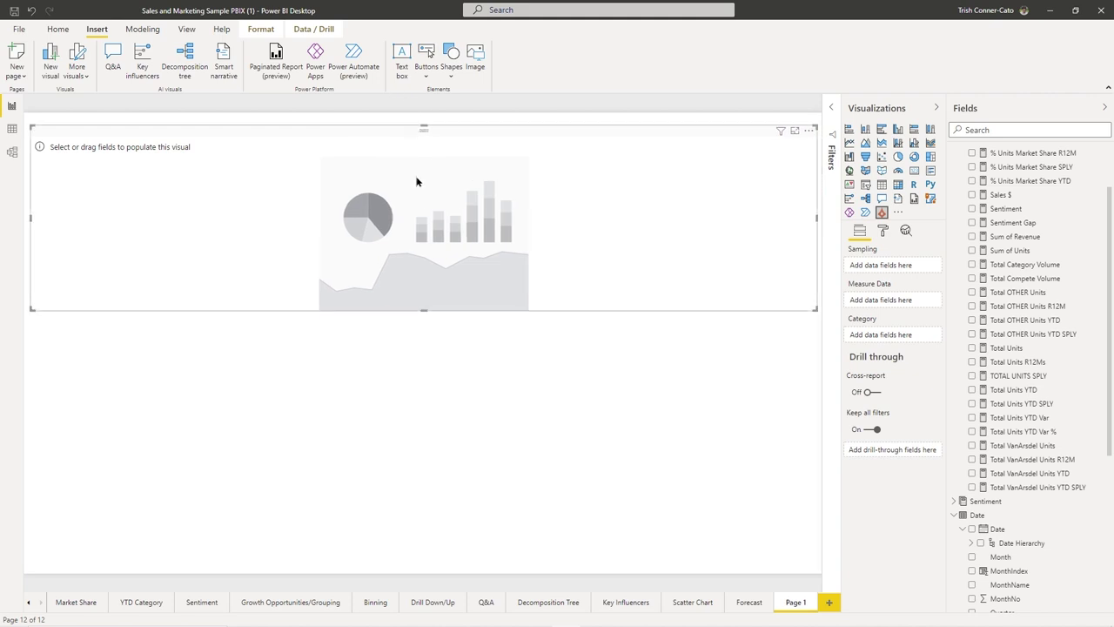
{"action": "left_click_drag", "start_coordinate": [421, 307], "coordinate": [423, 393]}
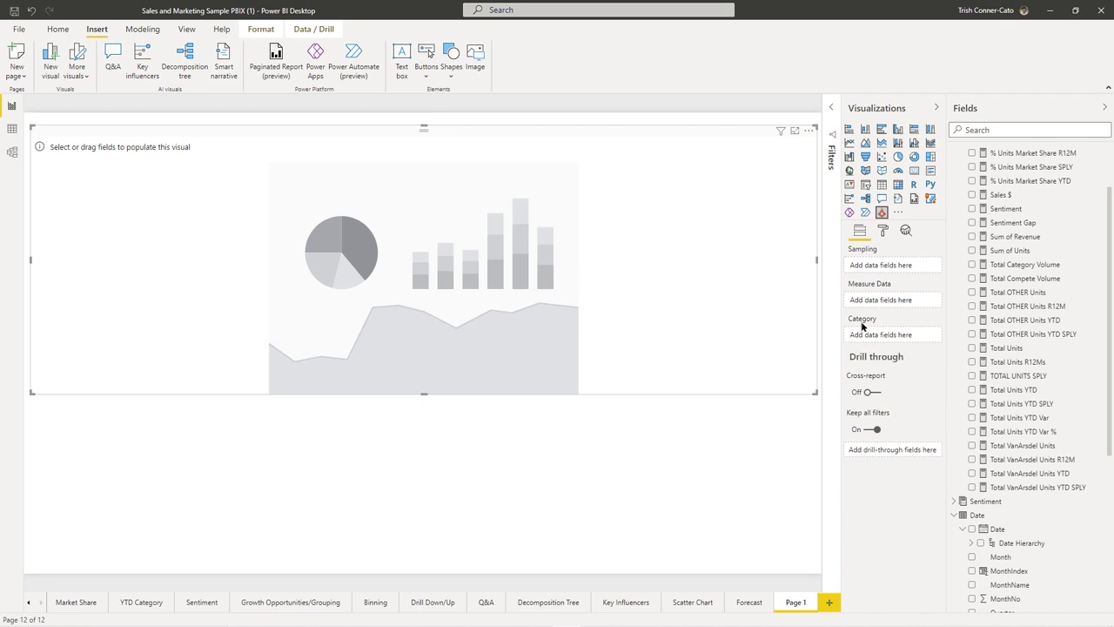
- Assign the Product table's Segment field as the violin plot's Sampling
{"action": "mouse_move", "coordinate": [862, 325]}
{"action": "scroll", "coordinate": [1068, 493], "scroll_direction": "down", "scroll_amount": 3}
{"action": "scroll", "coordinate": [1068, 493], "scroll_direction": "down", "scroll_amount": 1}
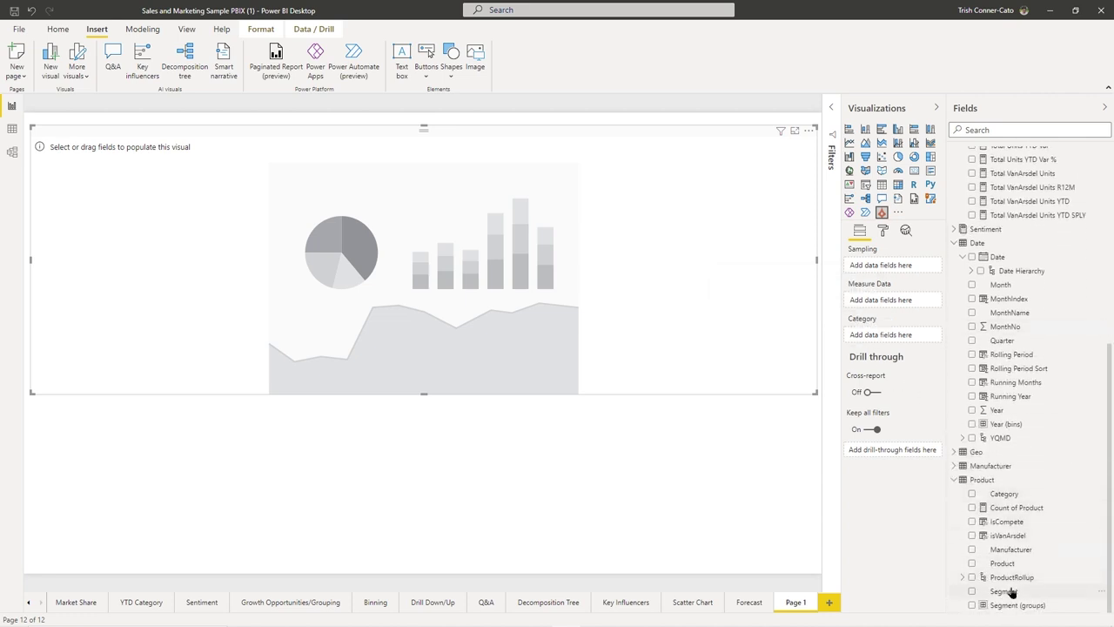
{"action": "left_click_drag", "start_coordinate": [999, 589], "coordinate": [887, 267]}
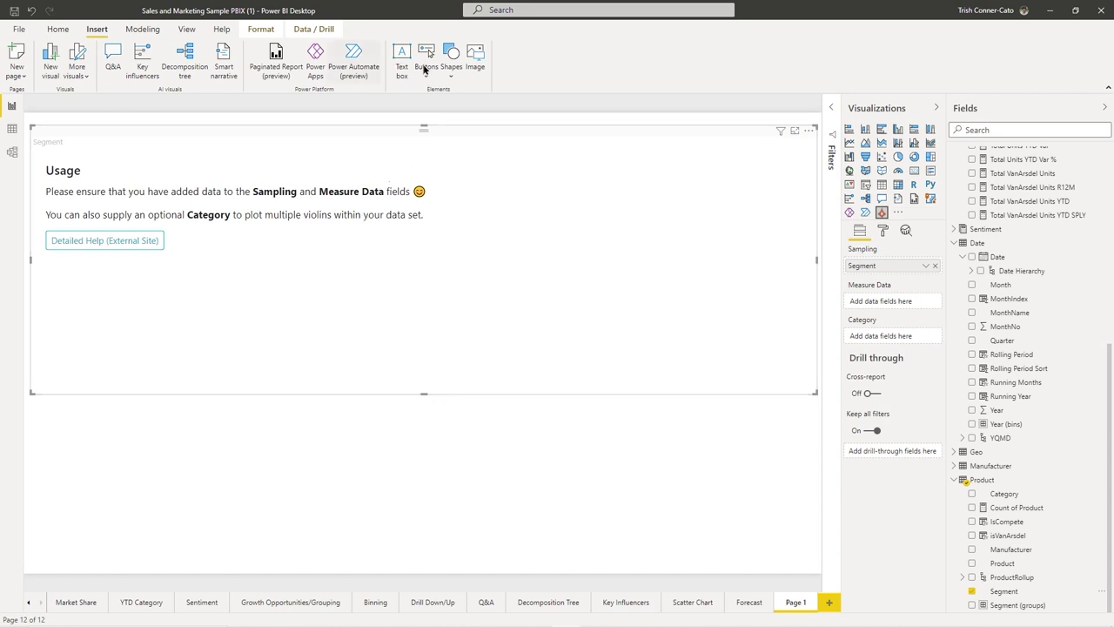
- Assign Sales $ as the violin plot's Measure Data and the Product table's Category field as its Category
{"action": "scroll", "coordinate": [1002, 203], "scroll_direction": "up", "scroll_amount": 5}
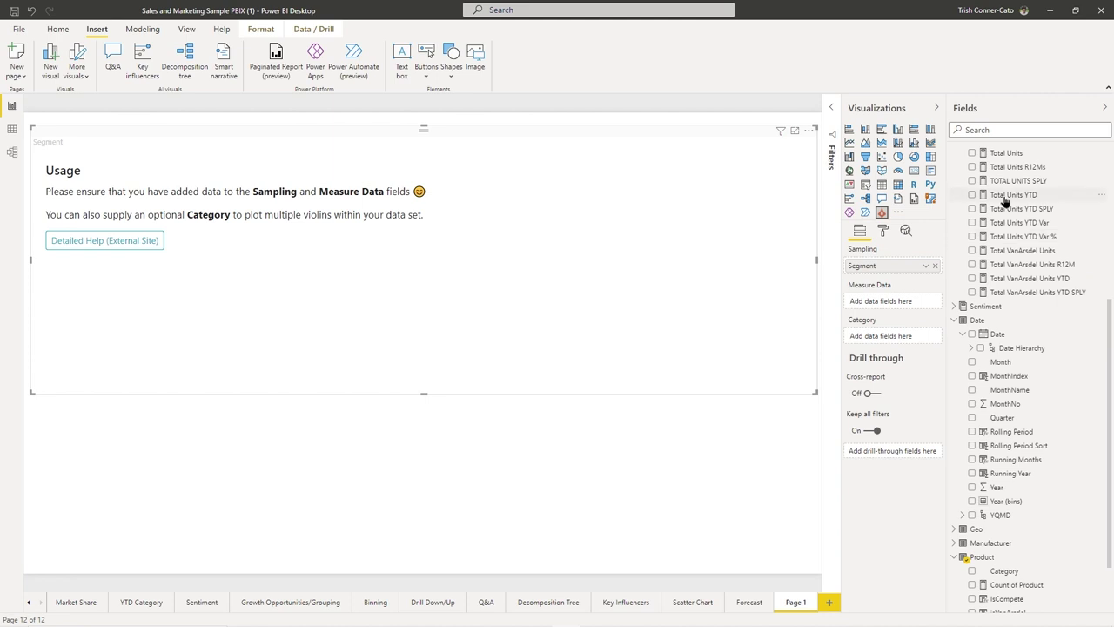
{"action": "scroll", "coordinate": [1003, 202], "scroll_direction": "up", "scroll_amount": 5}
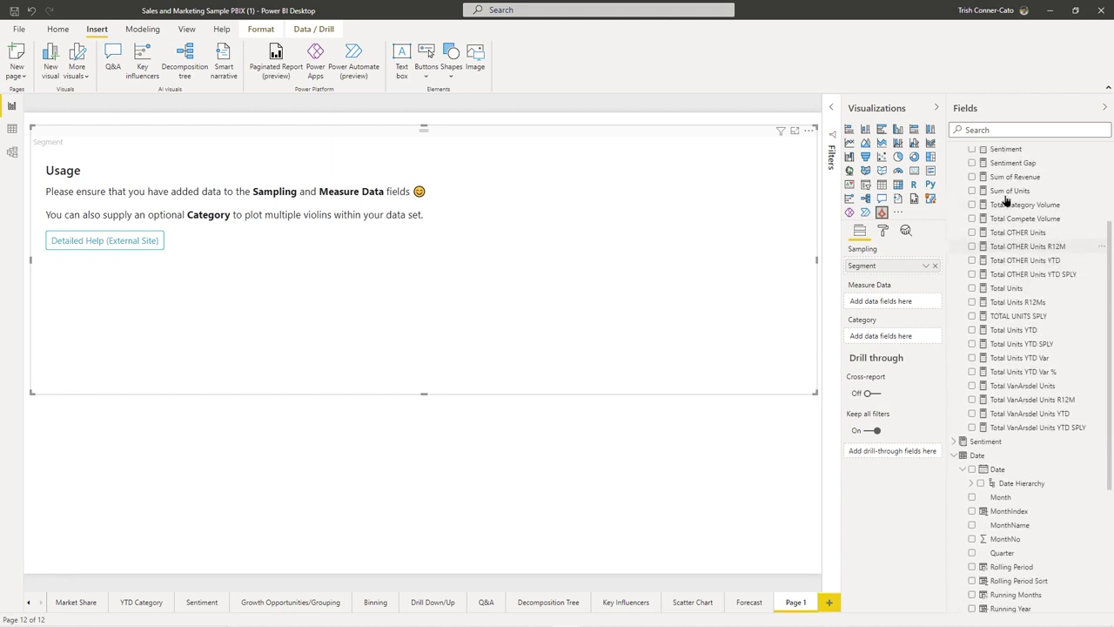
{"action": "left_click_drag", "start_coordinate": [1003, 177], "coordinate": [881, 303]}
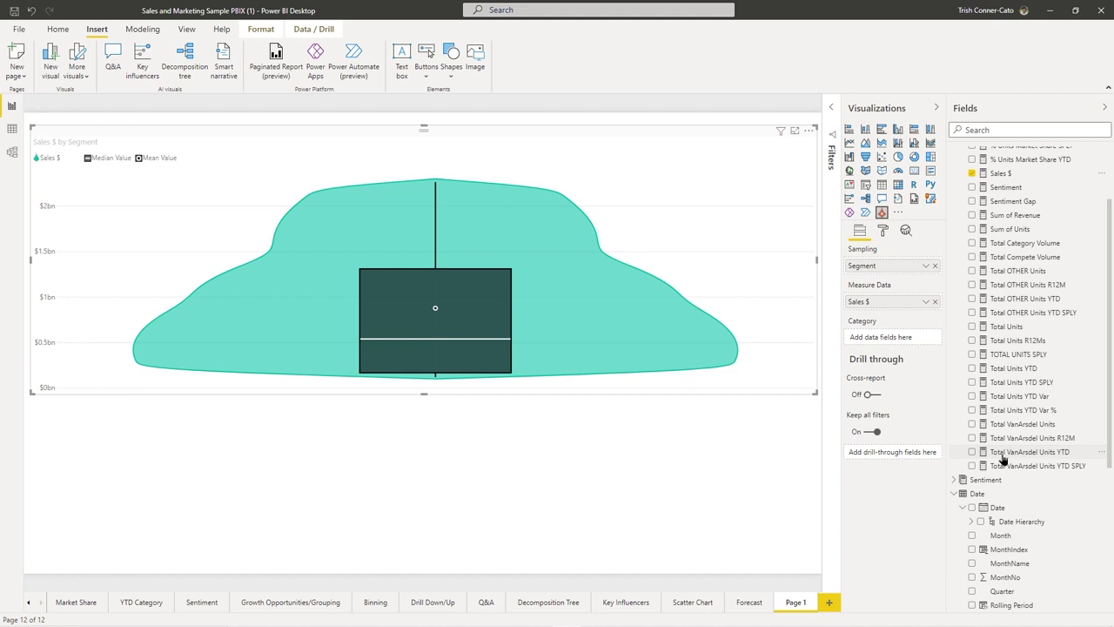
{"action": "scroll", "coordinate": [1003, 458], "scroll_direction": "down", "scroll_amount": 6}
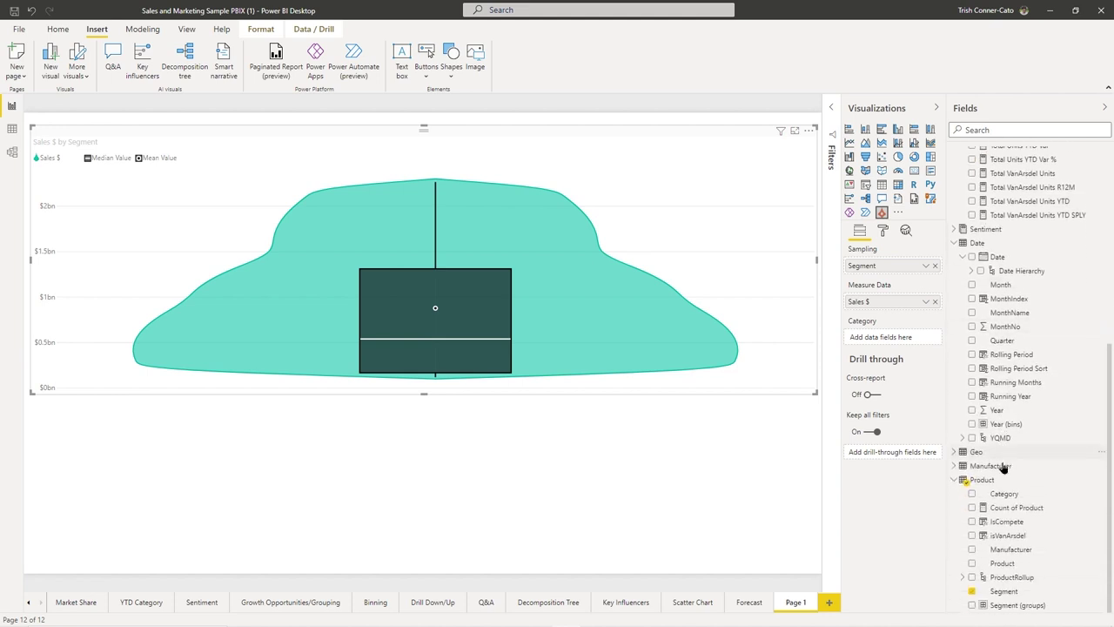
{"action": "left_click_drag", "start_coordinate": [1004, 495], "coordinate": [892, 343]}
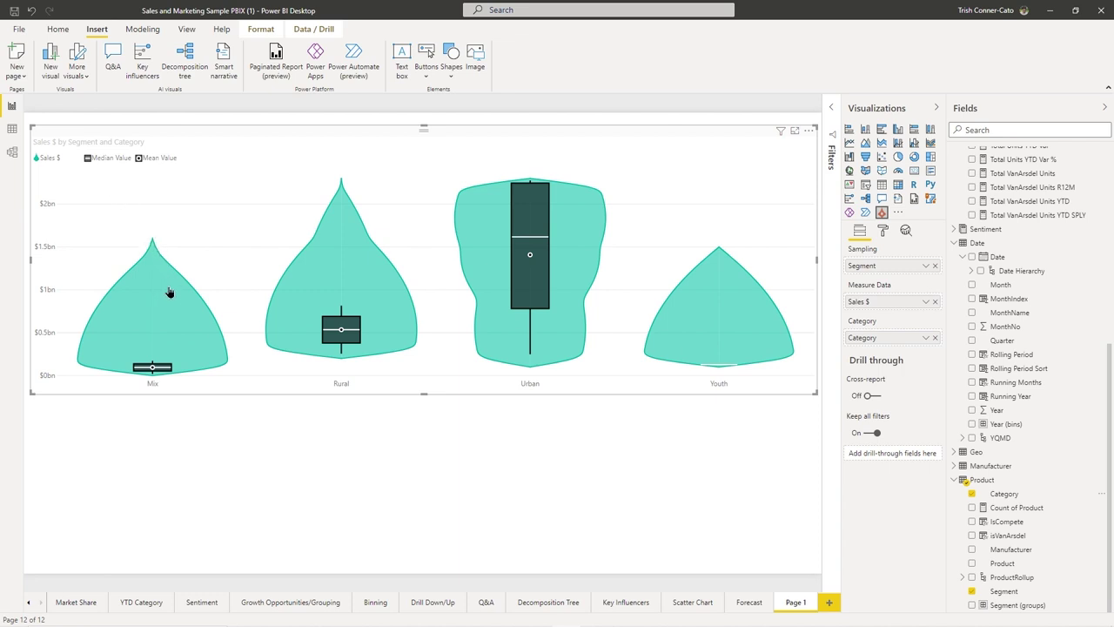
- Inspect the summary statistics of individual category violins, such as Mix and Rural
{"action": "mouse_move", "coordinate": [162, 261]}
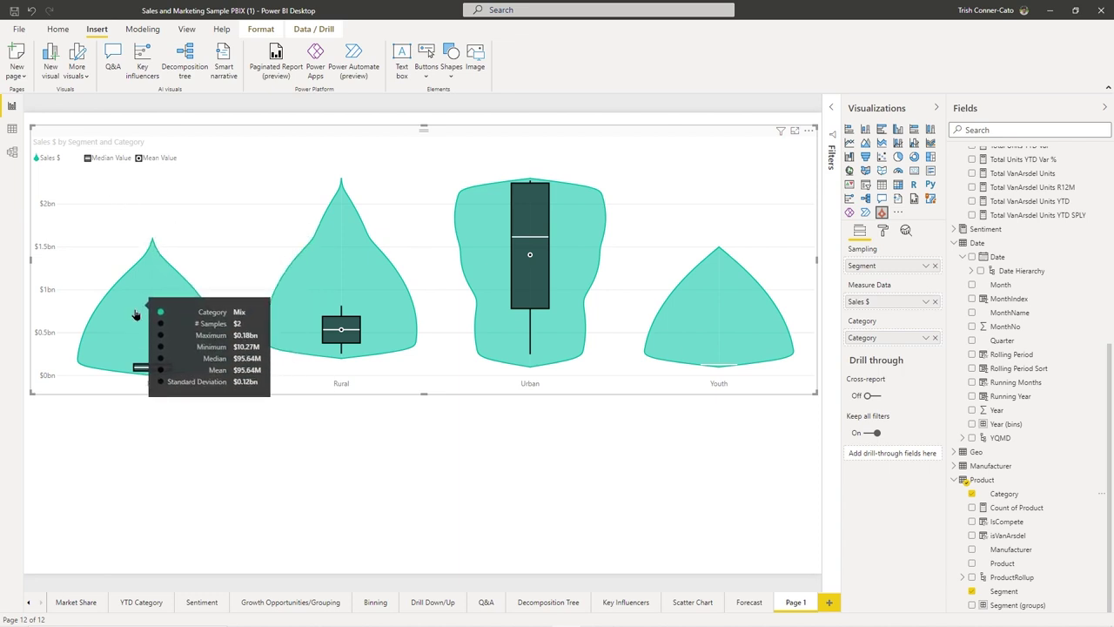
{"action": "mouse_move", "coordinate": [349, 227]}
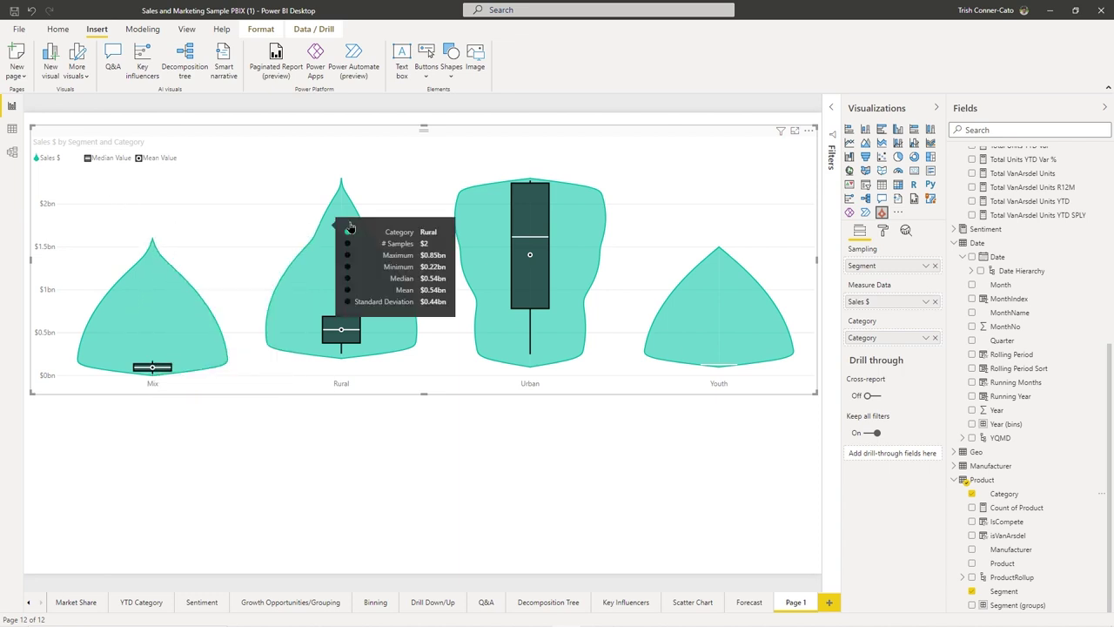
{"action": "mouse_move", "coordinate": [587, 293]}
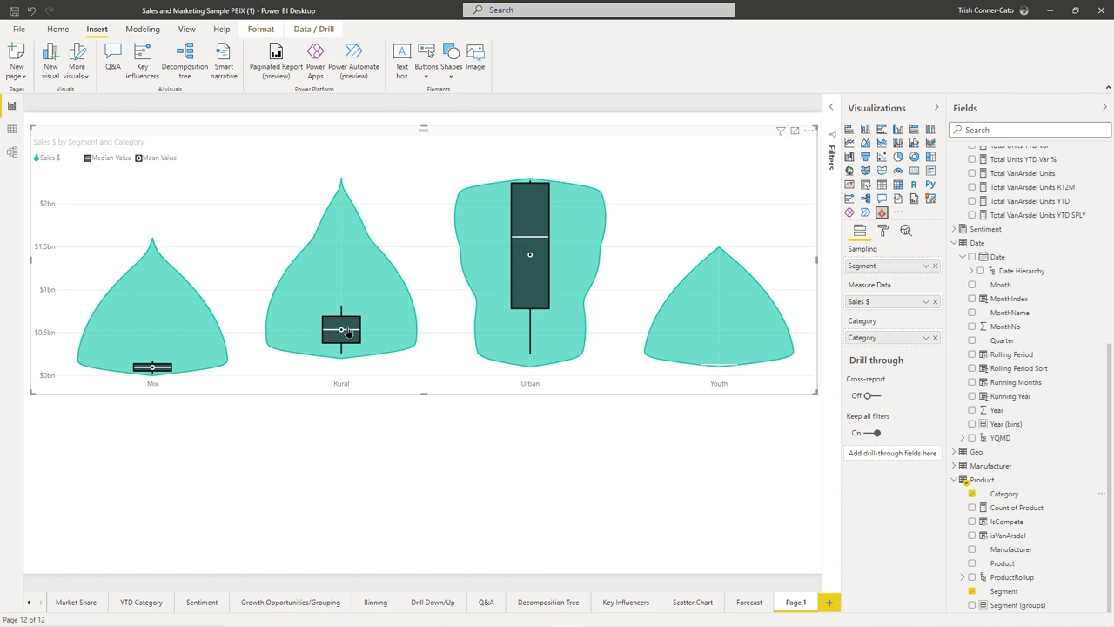
{"action": "mouse_move", "coordinate": [514, 252]}
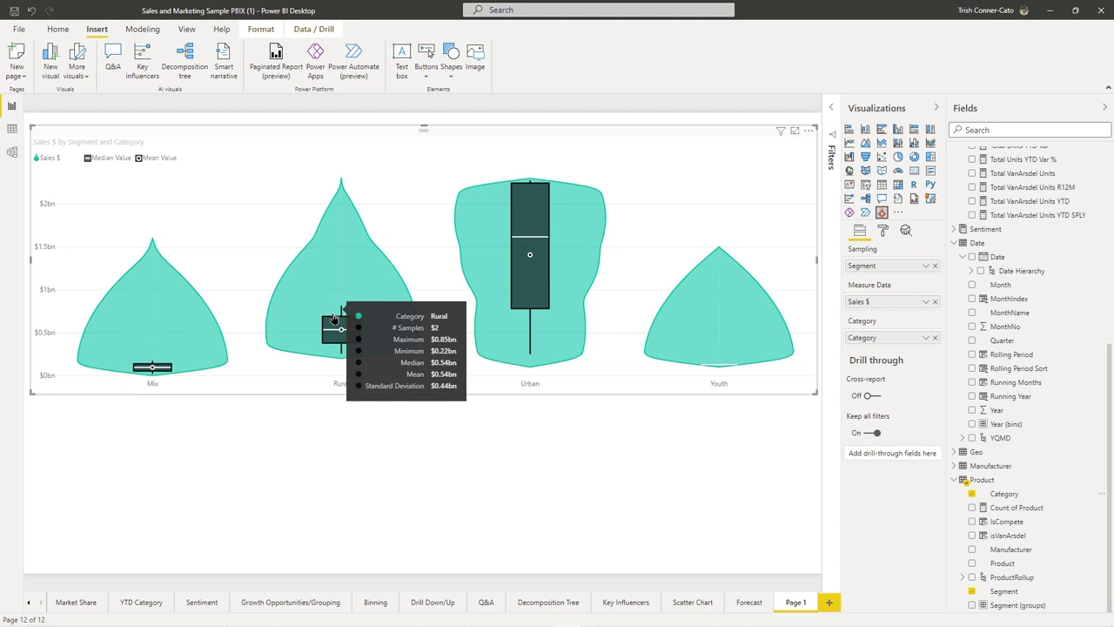
- Open the Page 1 name for editing
{"action": "double_click", "coordinate": [793, 602]}
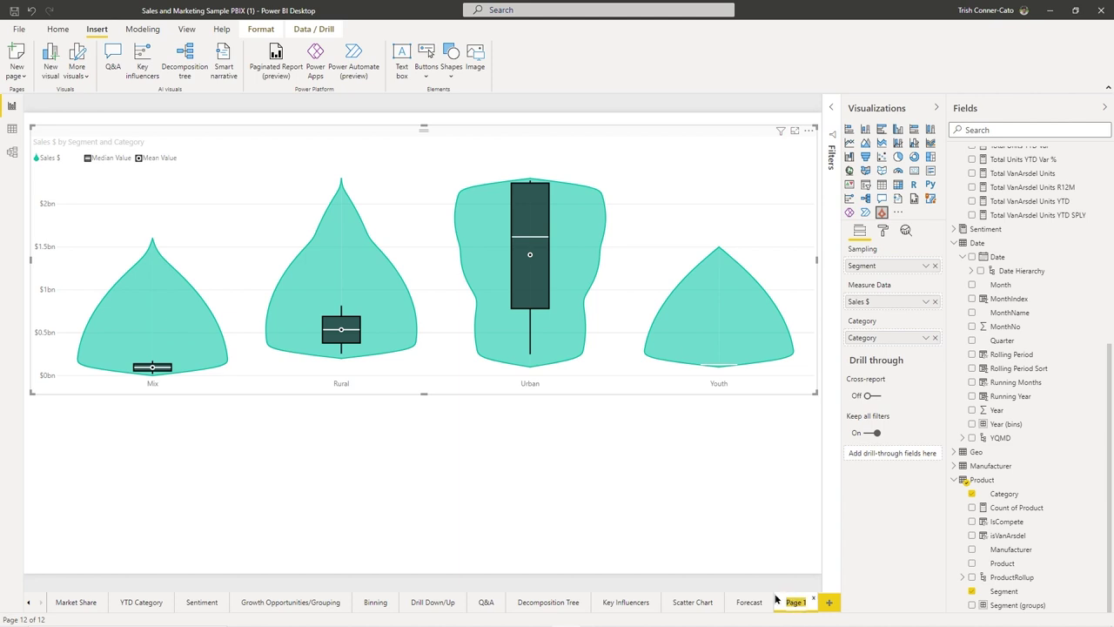